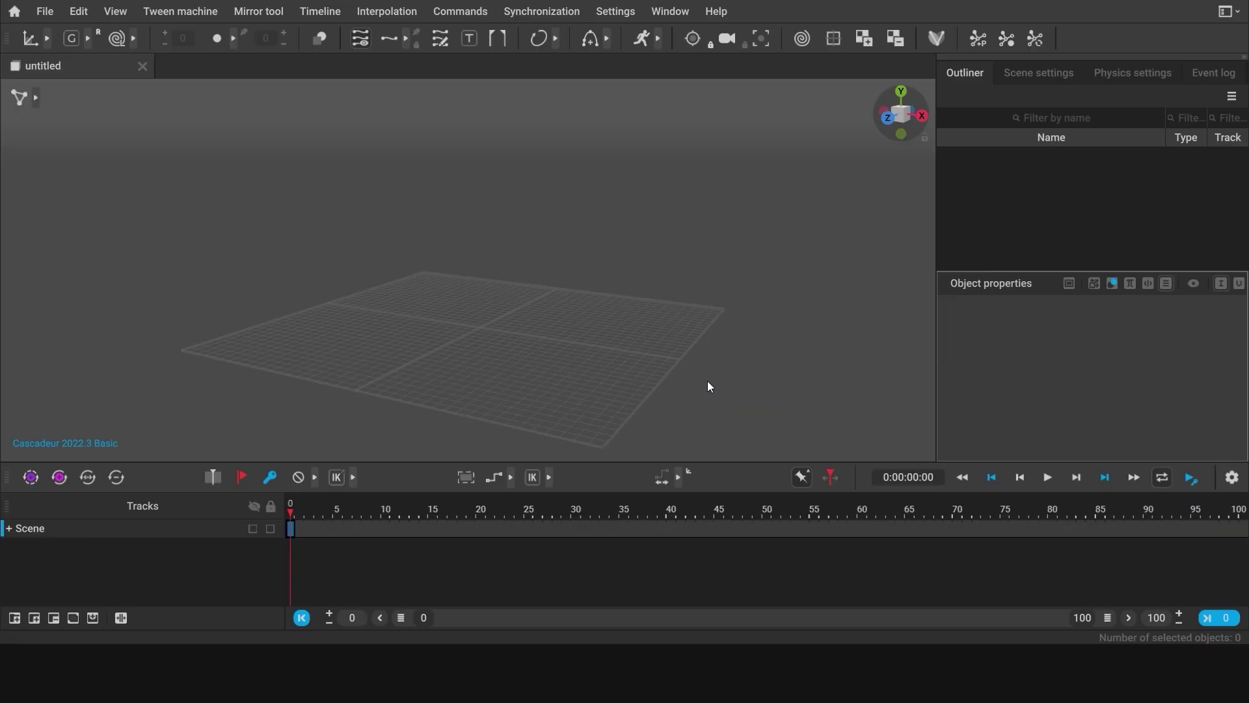
# Open the UE5 SKM Manny Simple sample scene from the Learn samples
pyautogui.click(14, 13)
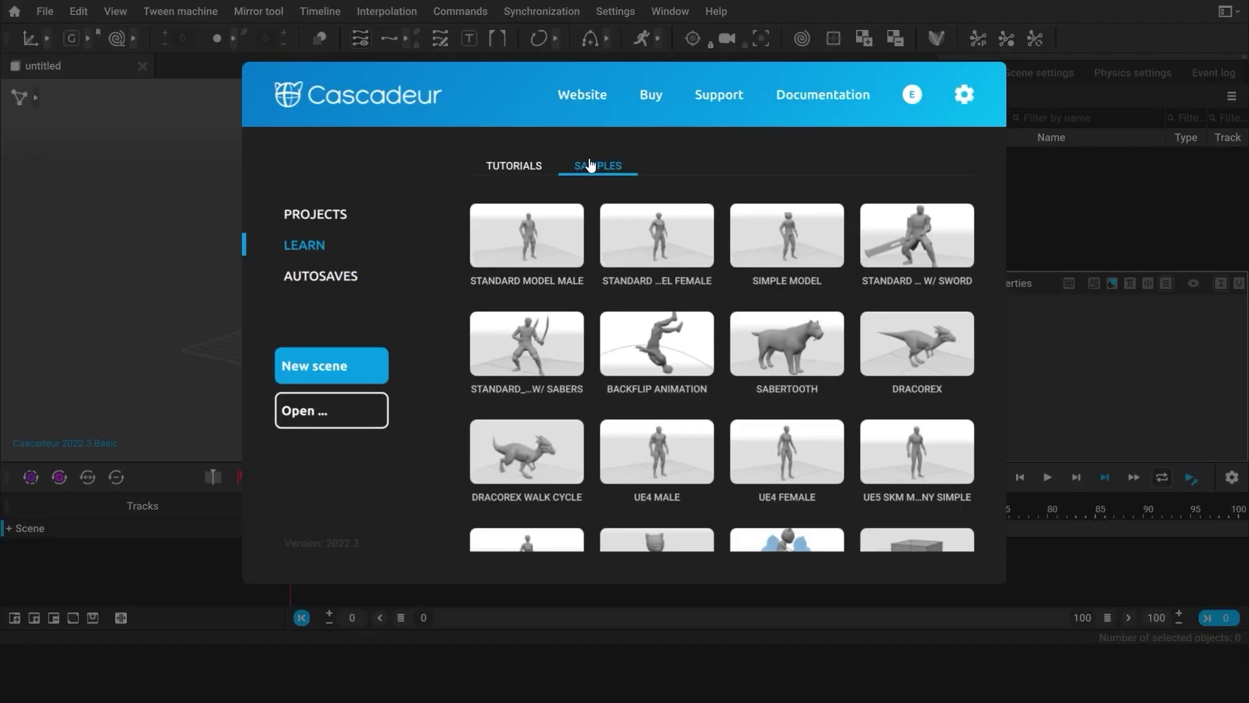
pyautogui.scroll(-2, 937, 349)
pyautogui.scroll(1, 937, 310)
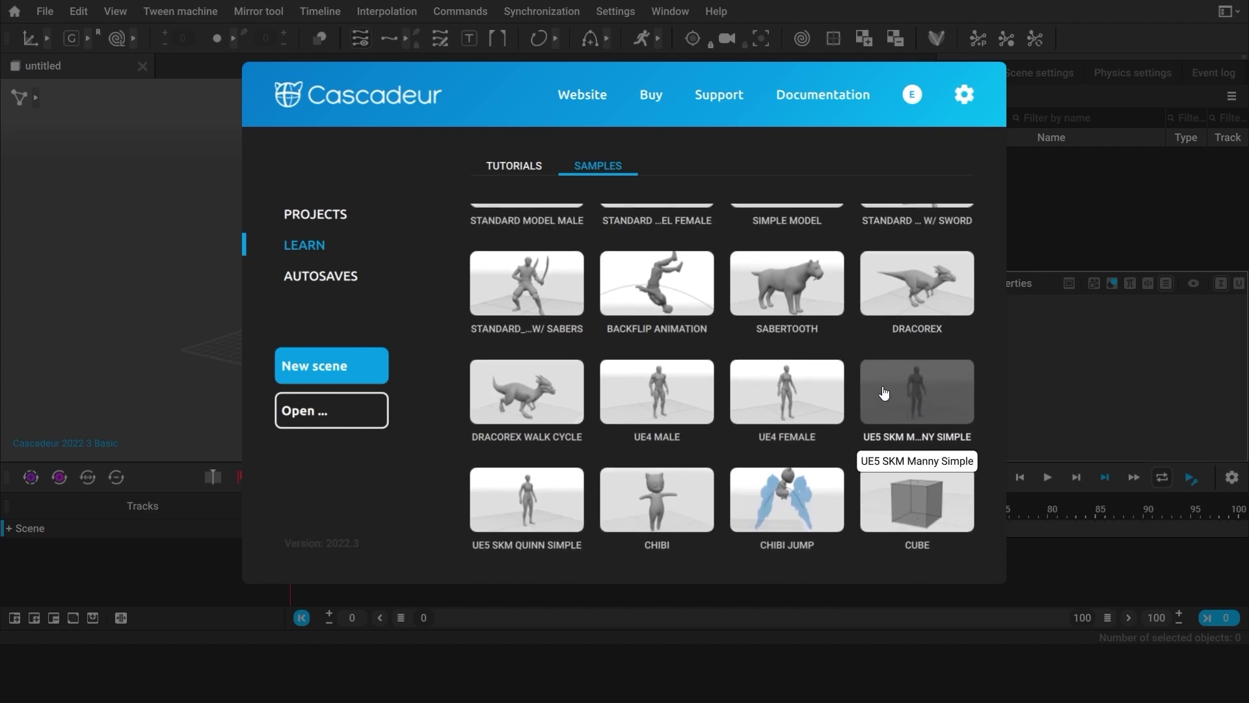
pyautogui.click(918, 393)
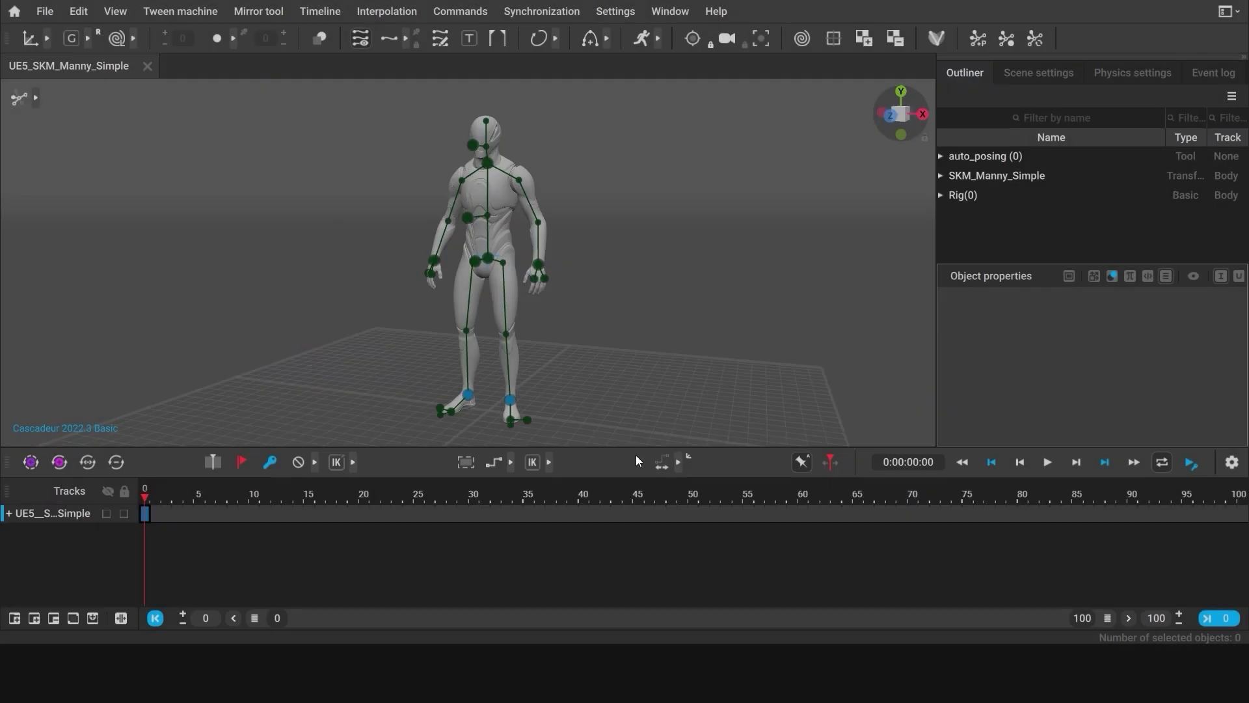
# Enlarge the 3D viewport by shrinking the timeline area and split the display into two side-by-side viewports
pyautogui.moveTo(632, 447); pyautogui.dragTo(637, 559)
pyautogui.moveTo(604, 459); pyautogui.dragTo(681, 423, button='right')
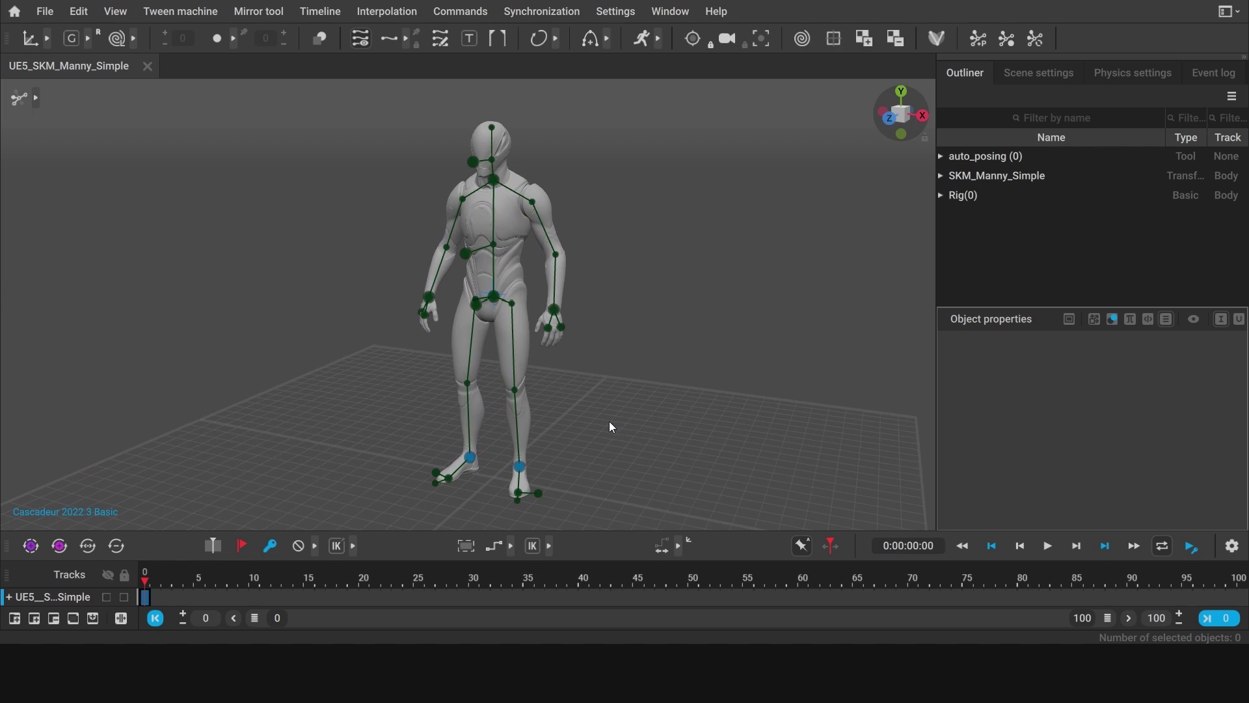
pyautogui.moveTo(607, 427); pyautogui.dragTo(636, 443, button='right')
pyautogui.hotkey('alt', '2')
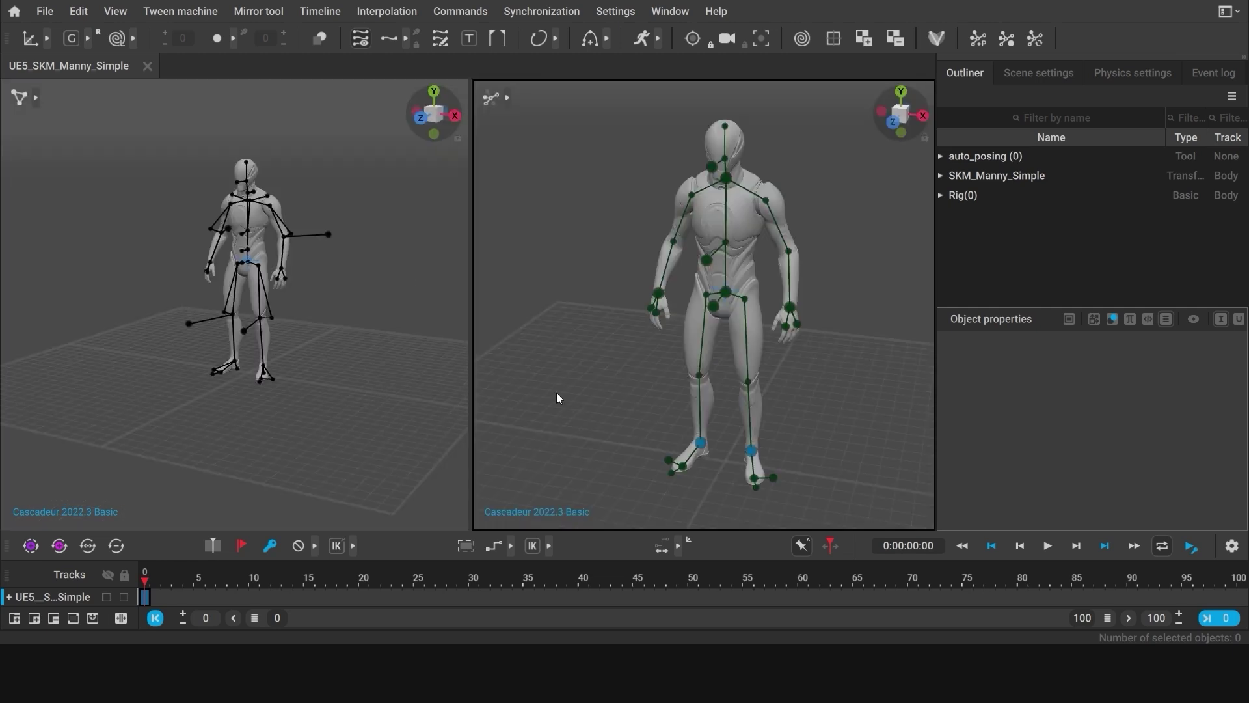
# Align the viewport showing the green auto-posing rig to a straight front view of the character
pyautogui.click(905, 118)
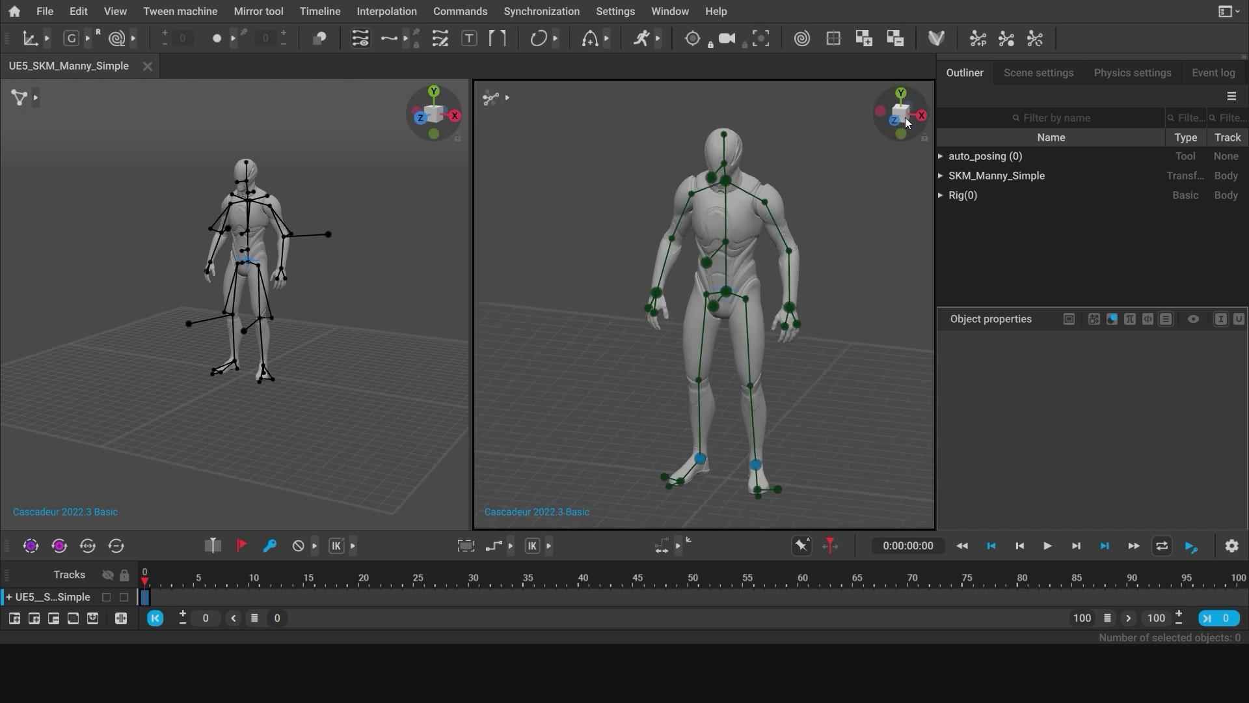
pyautogui.keyDown('alt'); pyautogui.moveTo(878, 345); pyautogui.dragTo(948, 355); pyautogui.keyUp('alt')
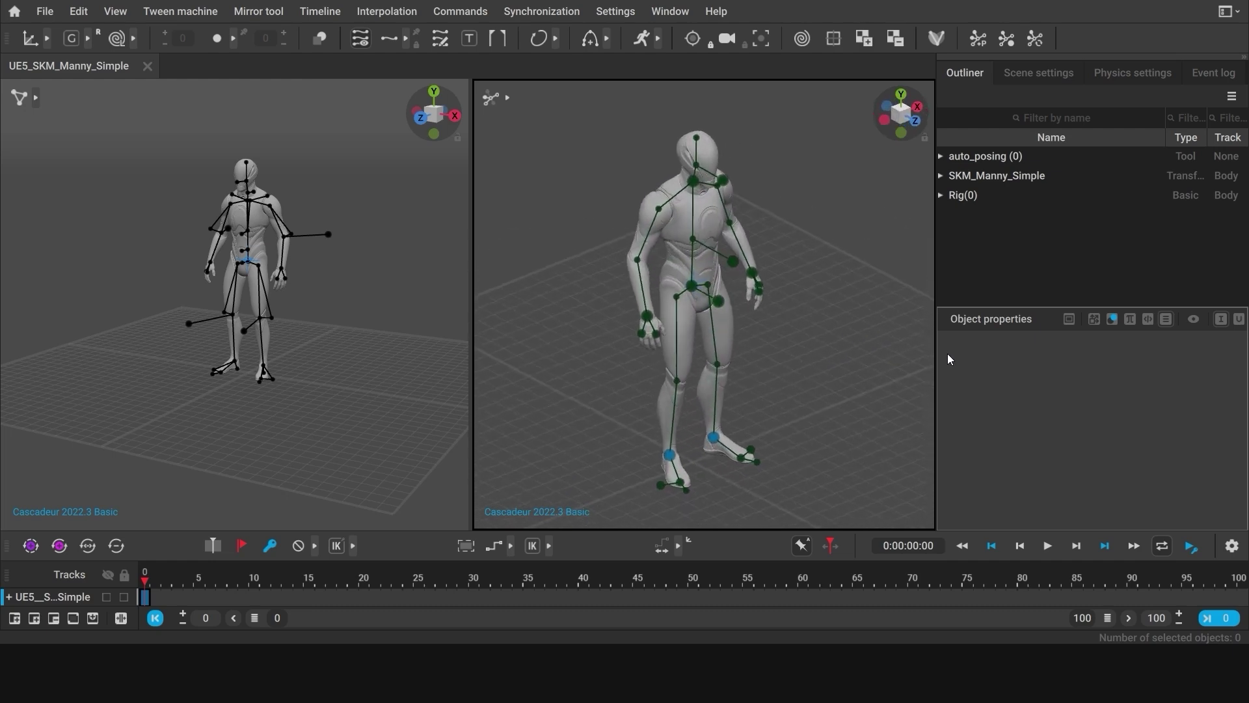
pyautogui.moveTo(947, 354); pyautogui.dragTo(846, 363, button='right')
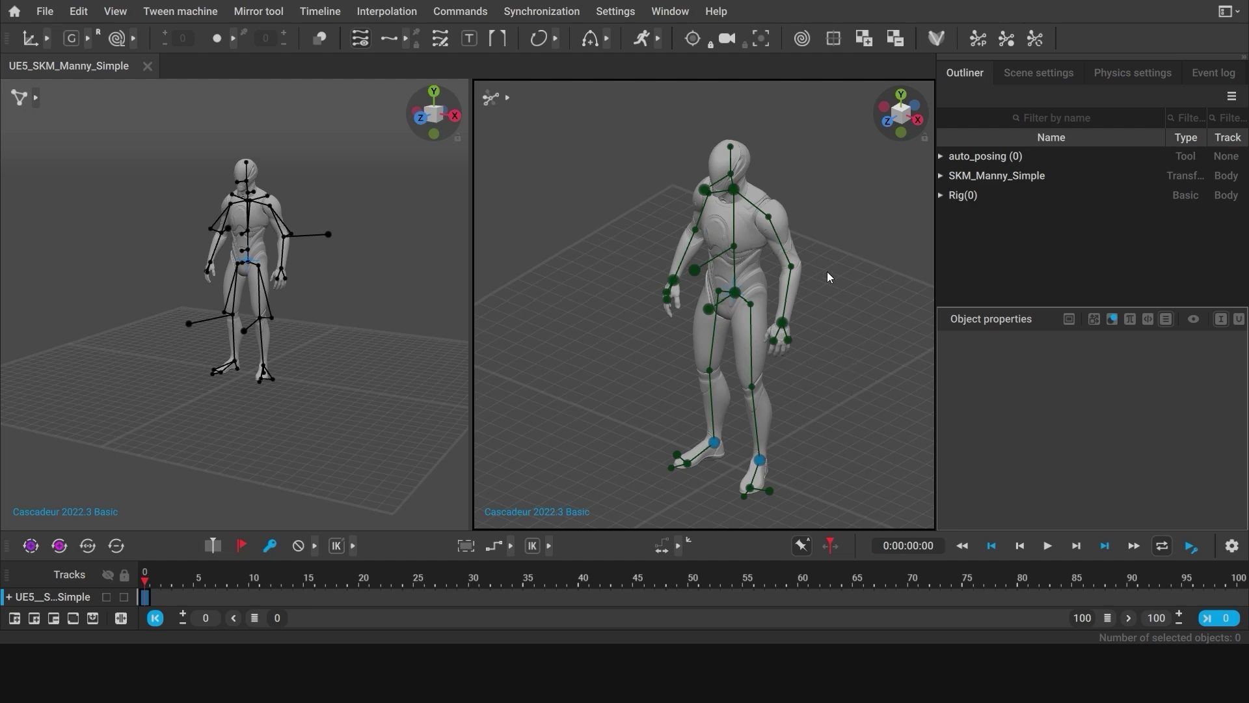
pyautogui.click(919, 120)
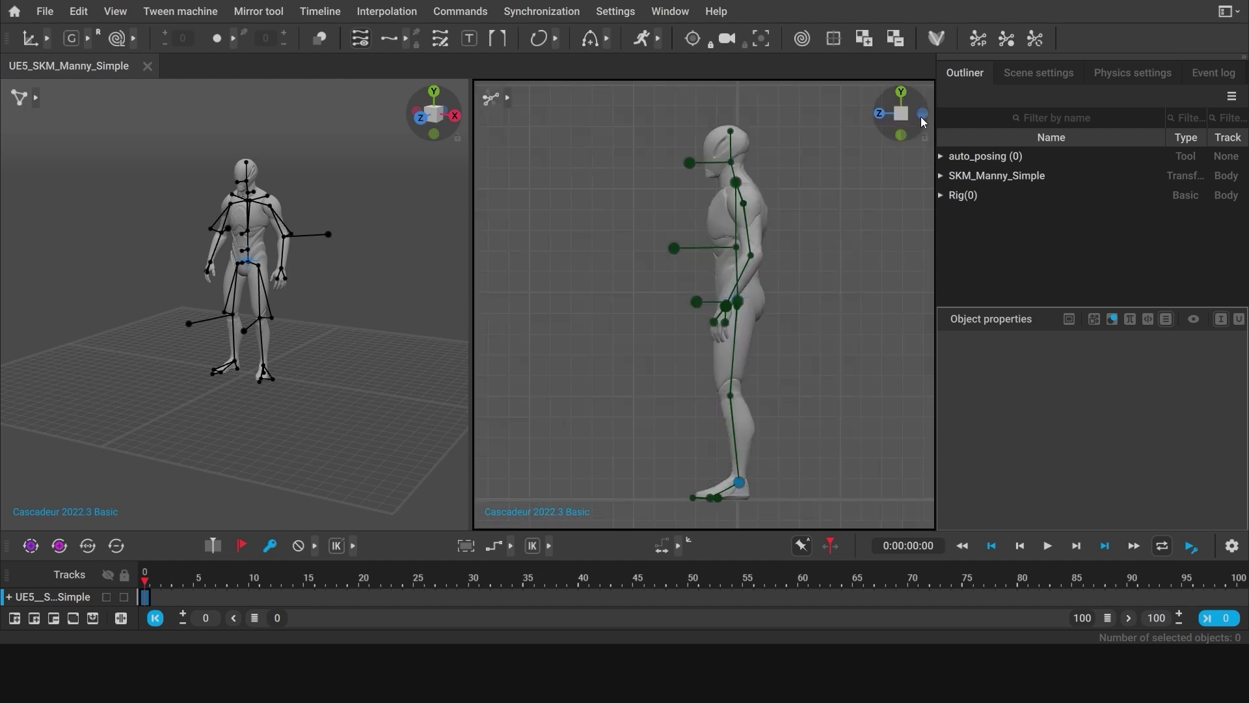
pyautogui.click(922, 121)
pyautogui.click(922, 121)
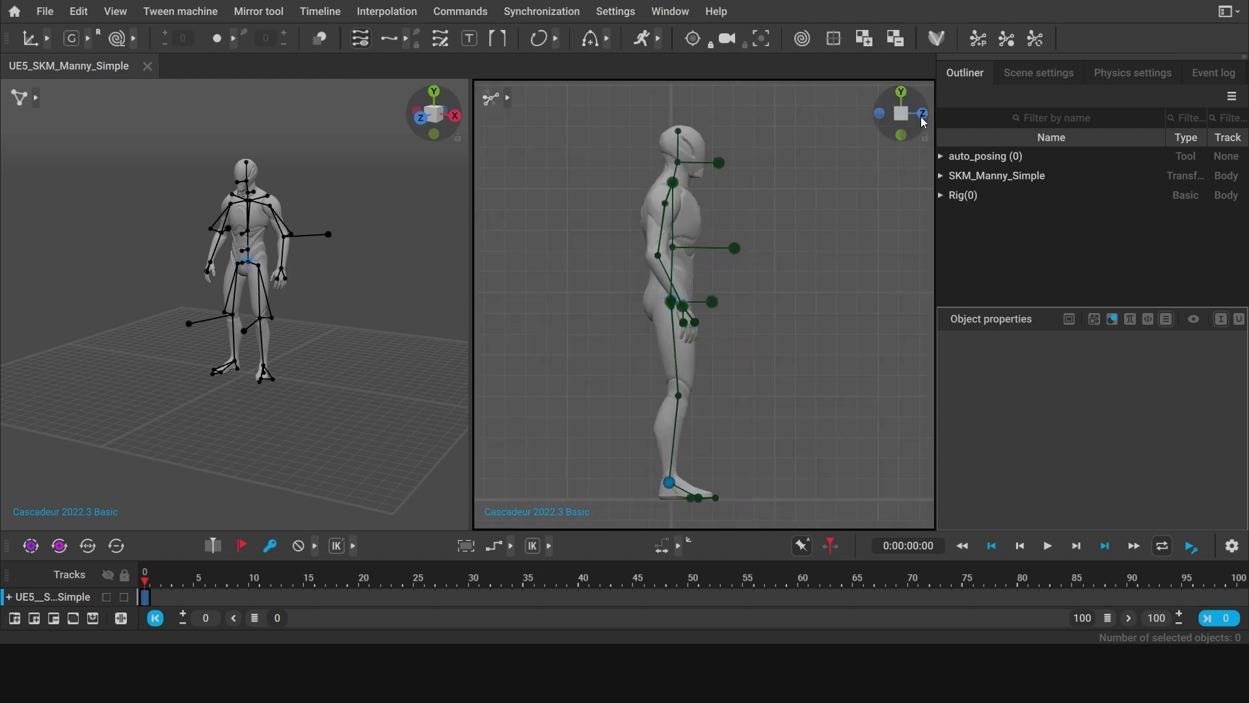
pyautogui.click(923, 117)
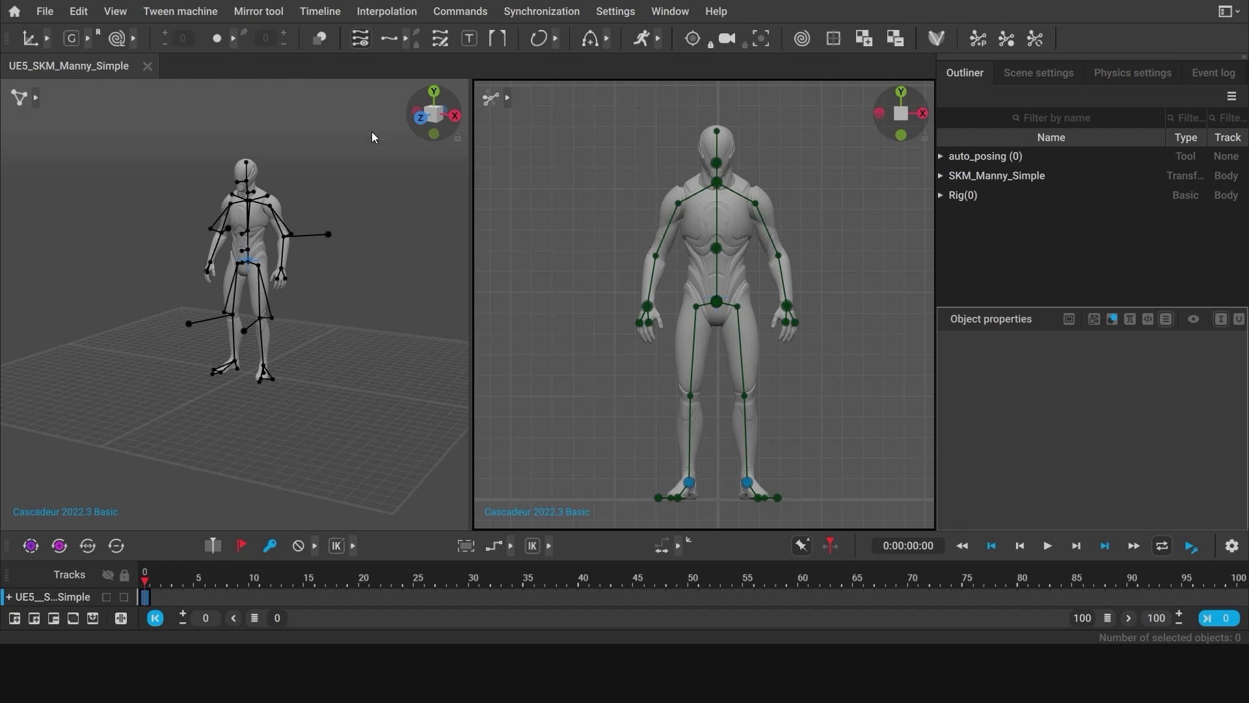
# Set the viewport with the black point controllers to a closer side view and switch it to auto-posing mode
pyautogui.click(432, 116)
pyautogui.click(451, 115)
pyautogui.click(451, 115)
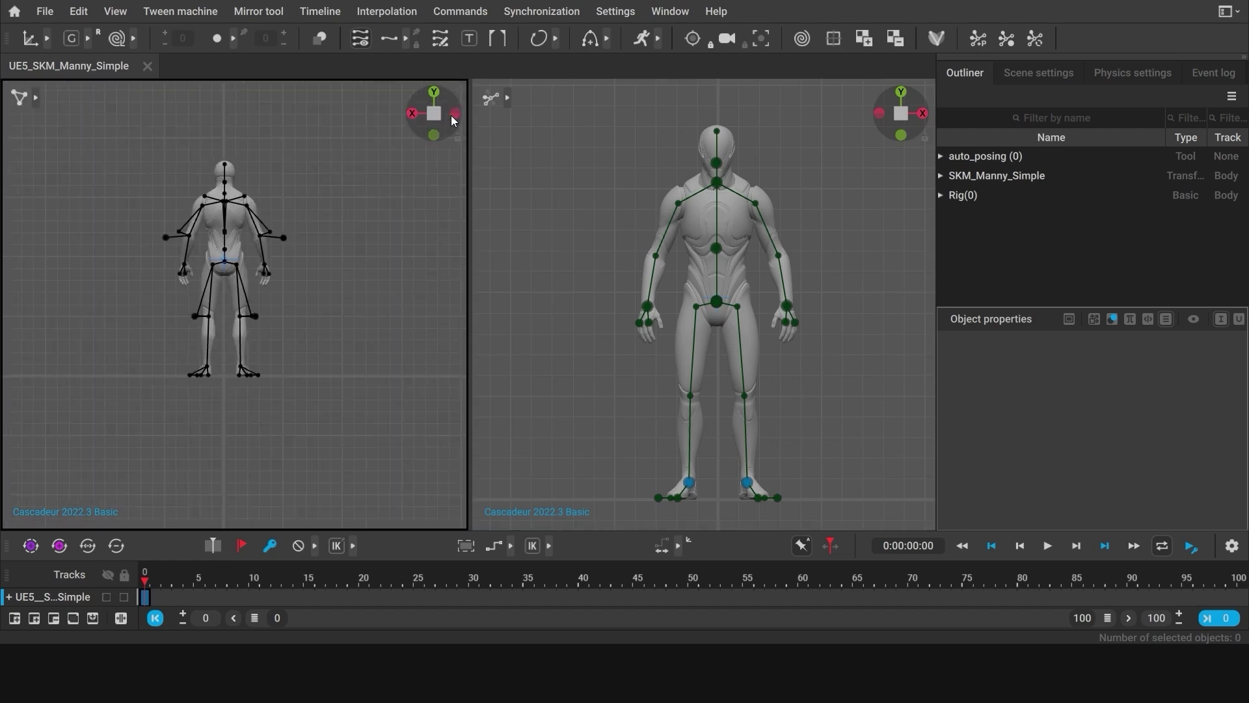
pyautogui.click(451, 115)
pyautogui.scroll(5, 404, 322)
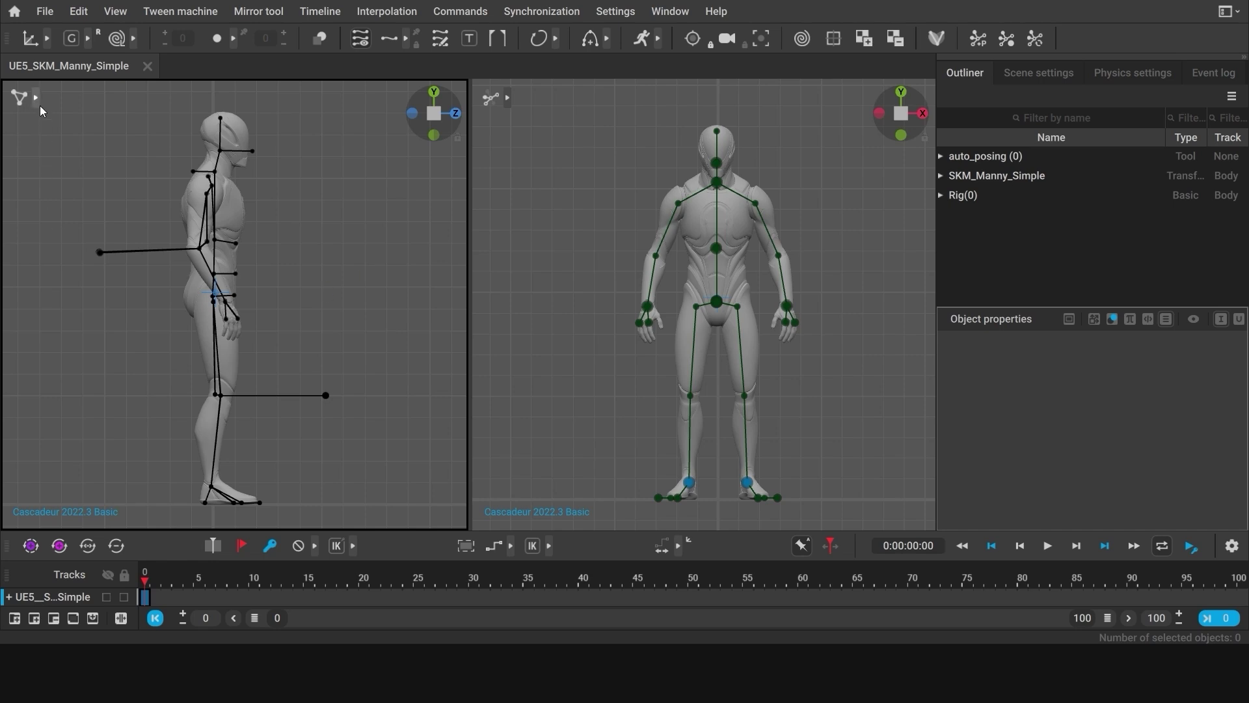
pyautogui.moveTo(40, 106)
pyautogui.click(74, 103)
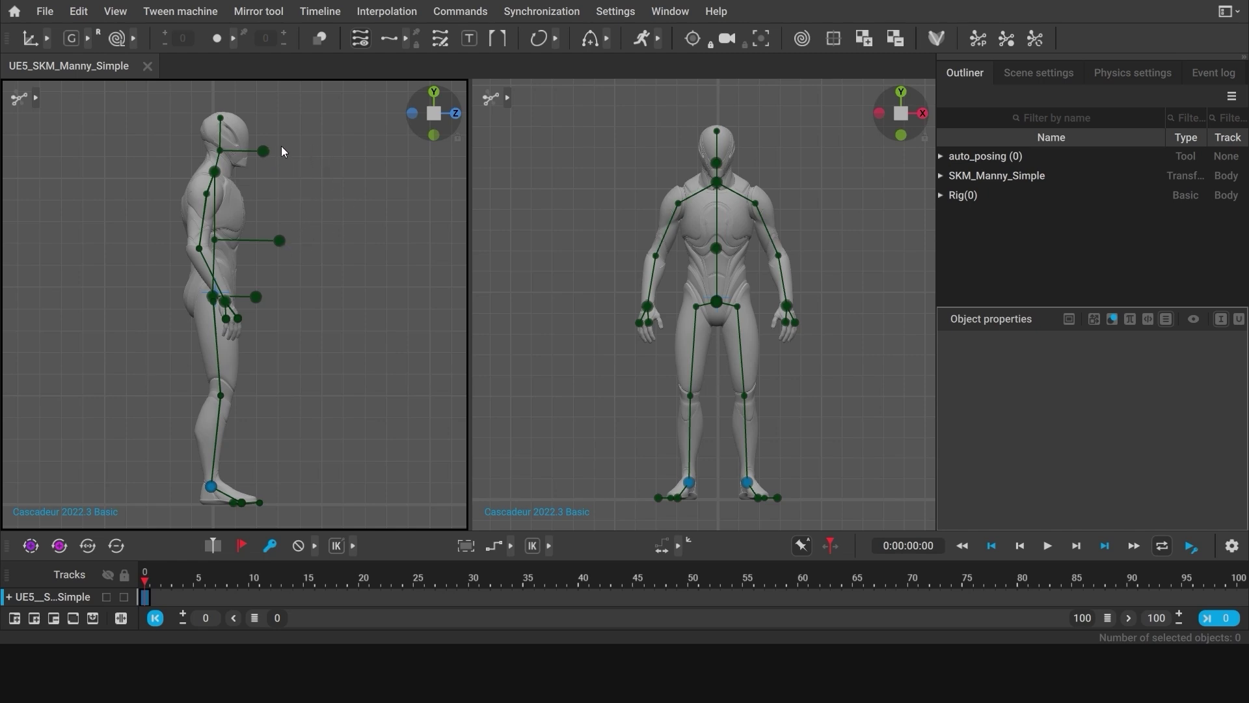
# Fix the head and chest direction controllers in place so they hold their current direction
pyautogui.click(263, 152)
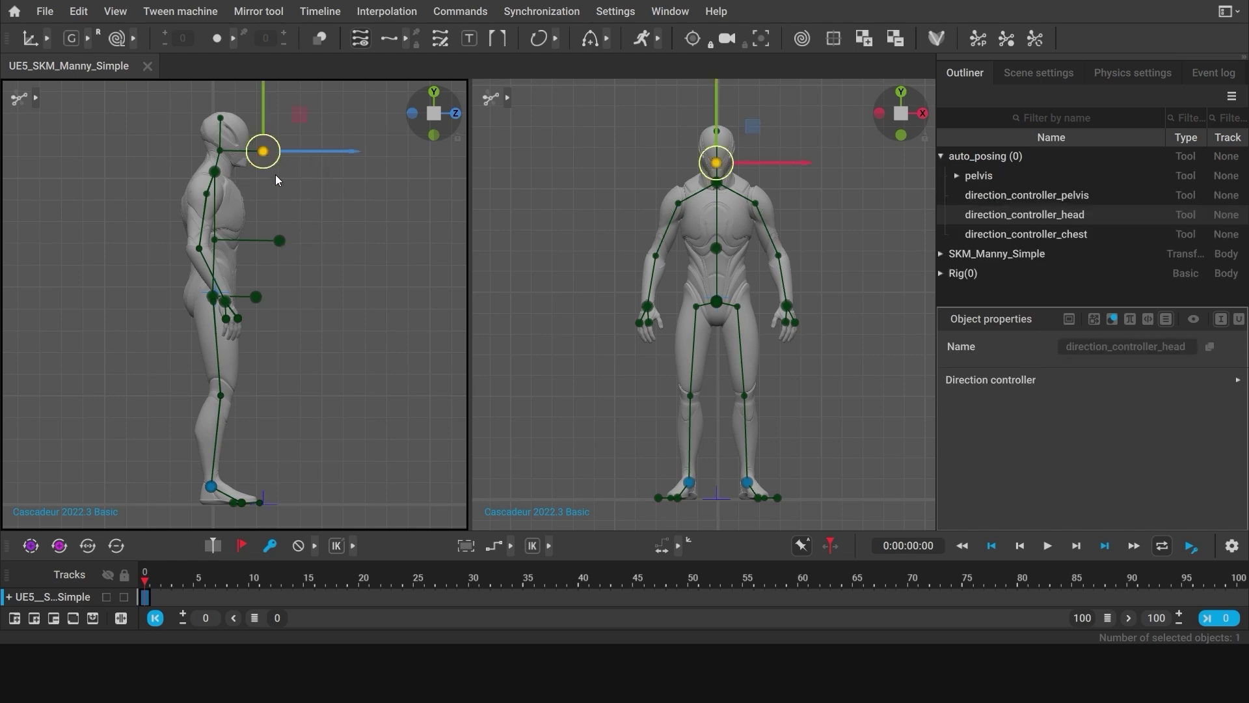
pyautogui.press('q')
pyautogui.press('w')
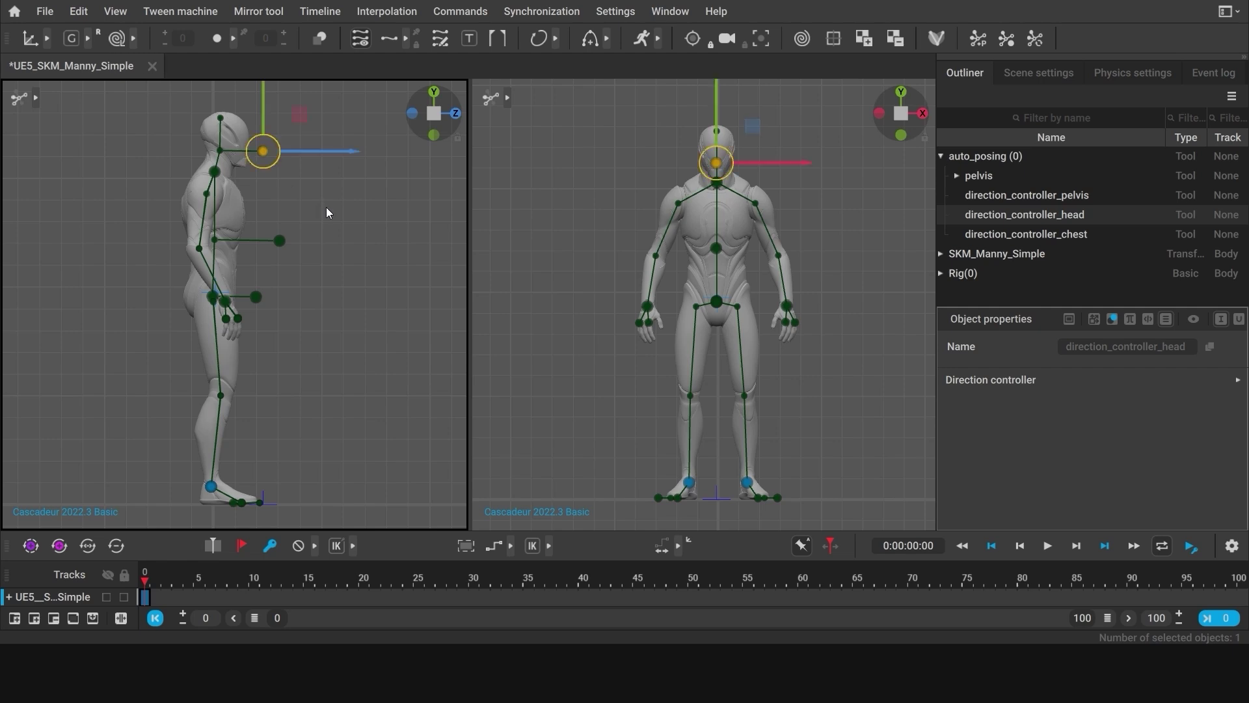
pyautogui.hotkey('shift', 'z')
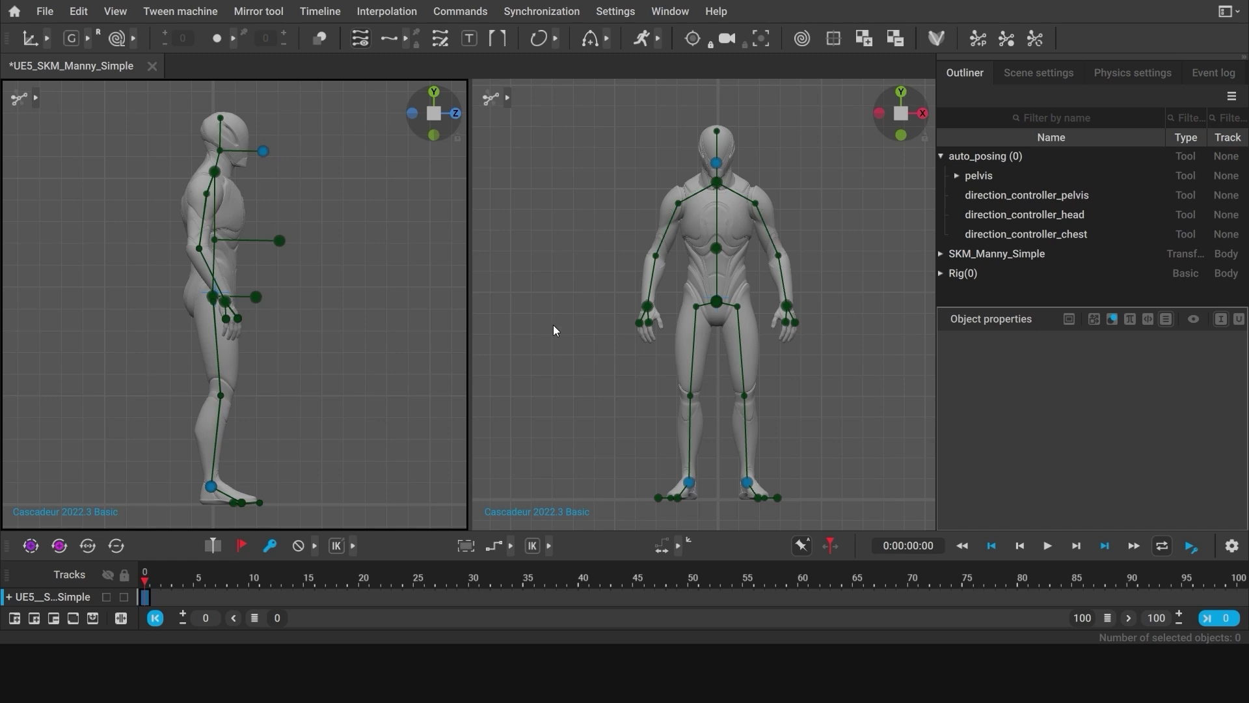
pyautogui.click(789, 308)
pyautogui.moveTo(790, 311)
pyautogui.mouseDown()
pyautogui.moveTo(766, 296)
pyautogui.moveTo(642, 285)
pyautogui.moveTo(680, 280)
pyautogui.moveTo(803, 320)
pyautogui.mouseUp()
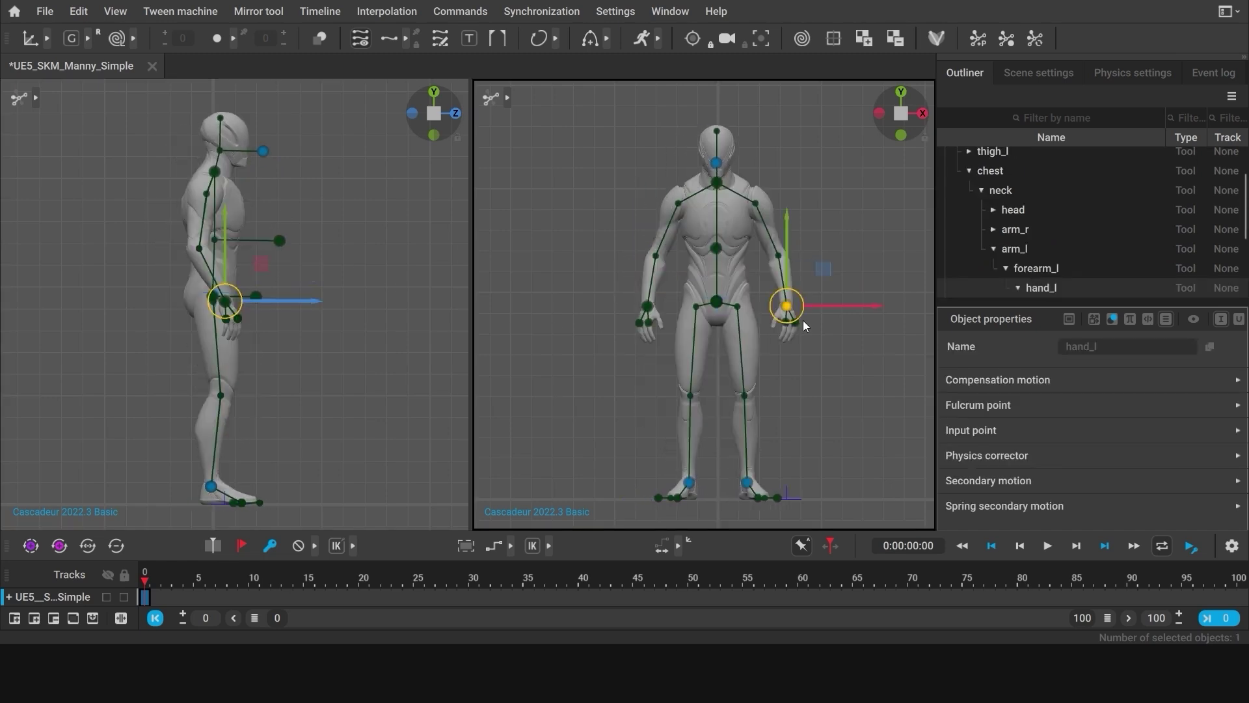
pyautogui.click(837, 367)
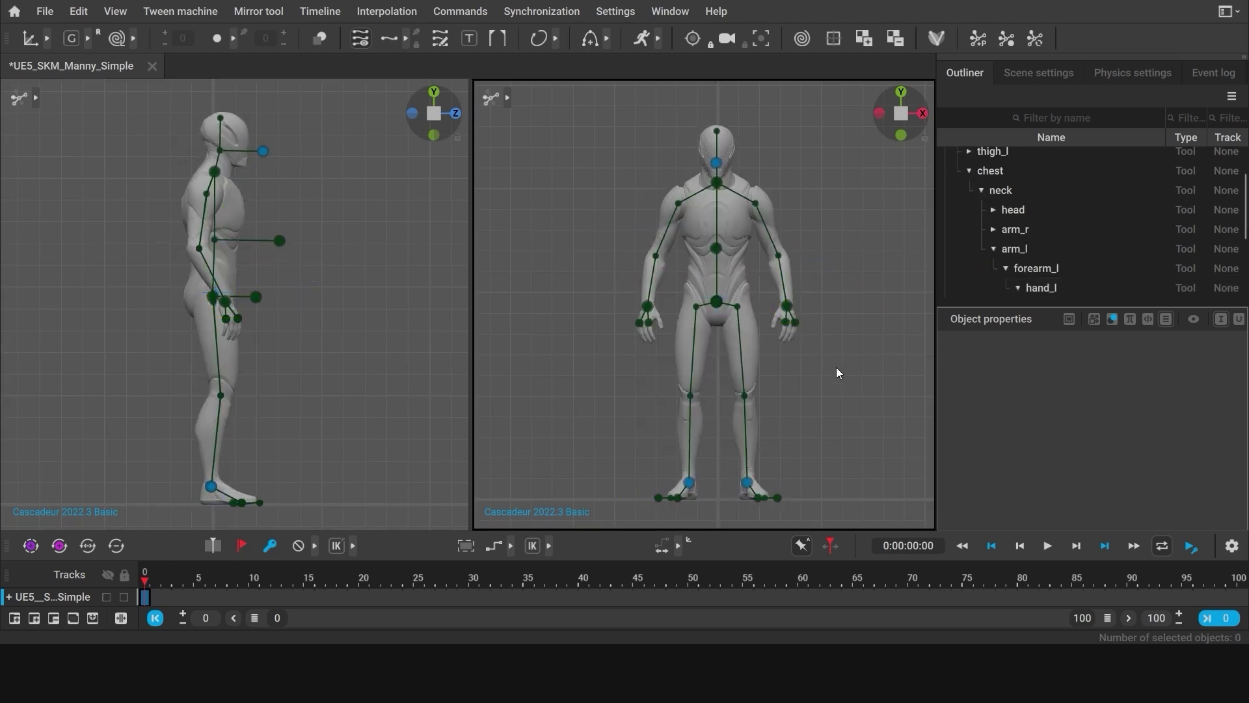
pyautogui.click(280, 240)
pyautogui.hotkey('shift', 'z')
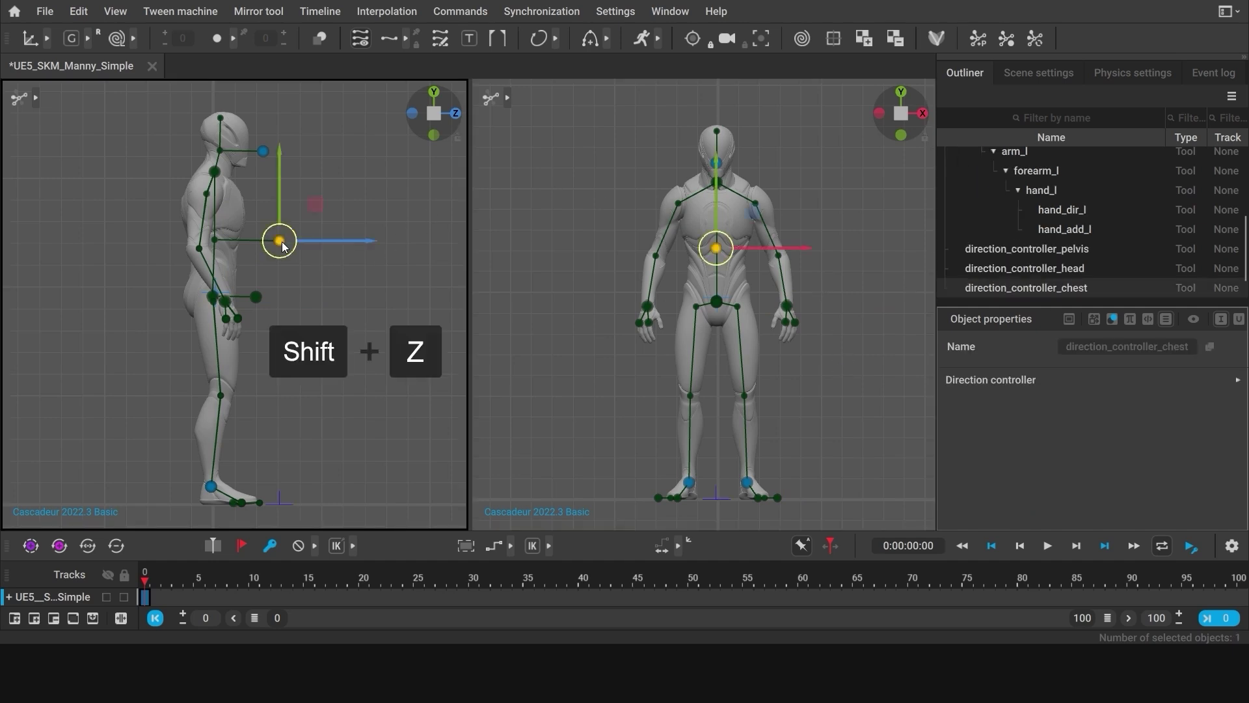
pyautogui.click(360, 319)
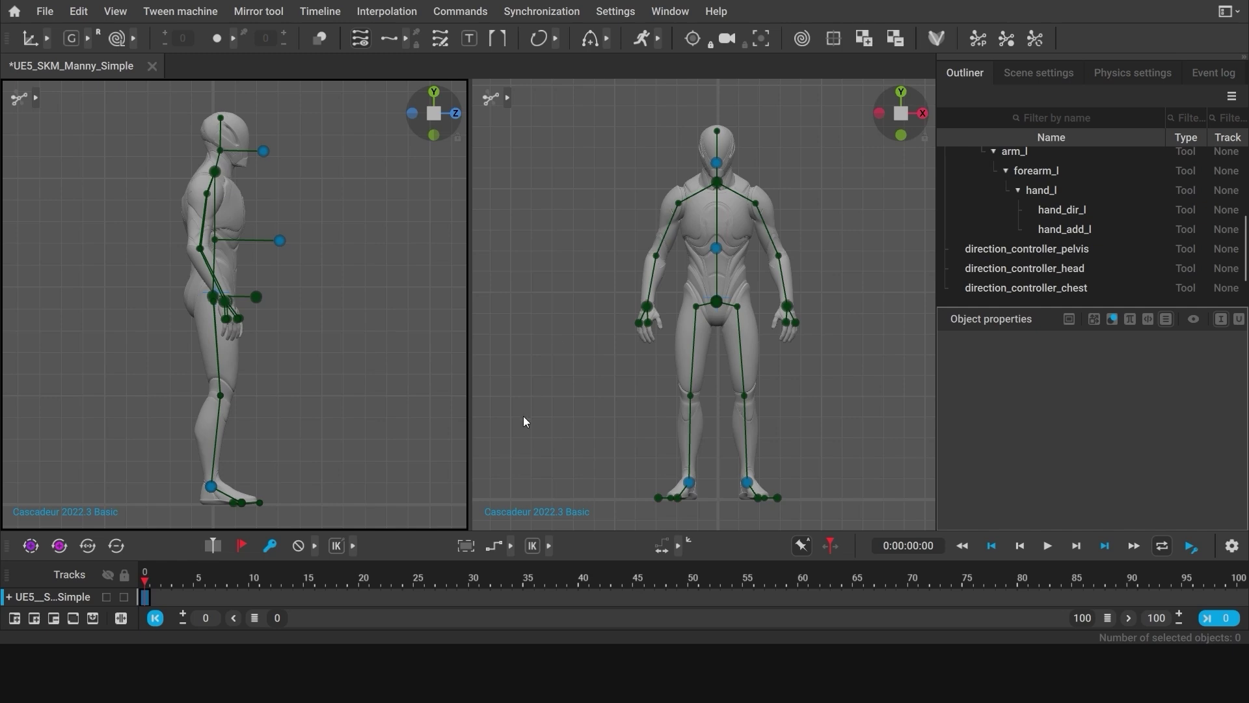
# Move both foot controllers closer together under the body in the front view and save the scene
pyautogui.click(690, 493)
pyautogui.moveTo(720, 488); pyautogui.dragTo(755, 486)
pyautogui.click(864, 464)
pyautogui.click(747, 482)
pyautogui.click(825, 429)
pyautogui.click(704, 483)
pyautogui.click(831, 453)
pyautogui.click(732, 483)
pyautogui.click(800, 449)
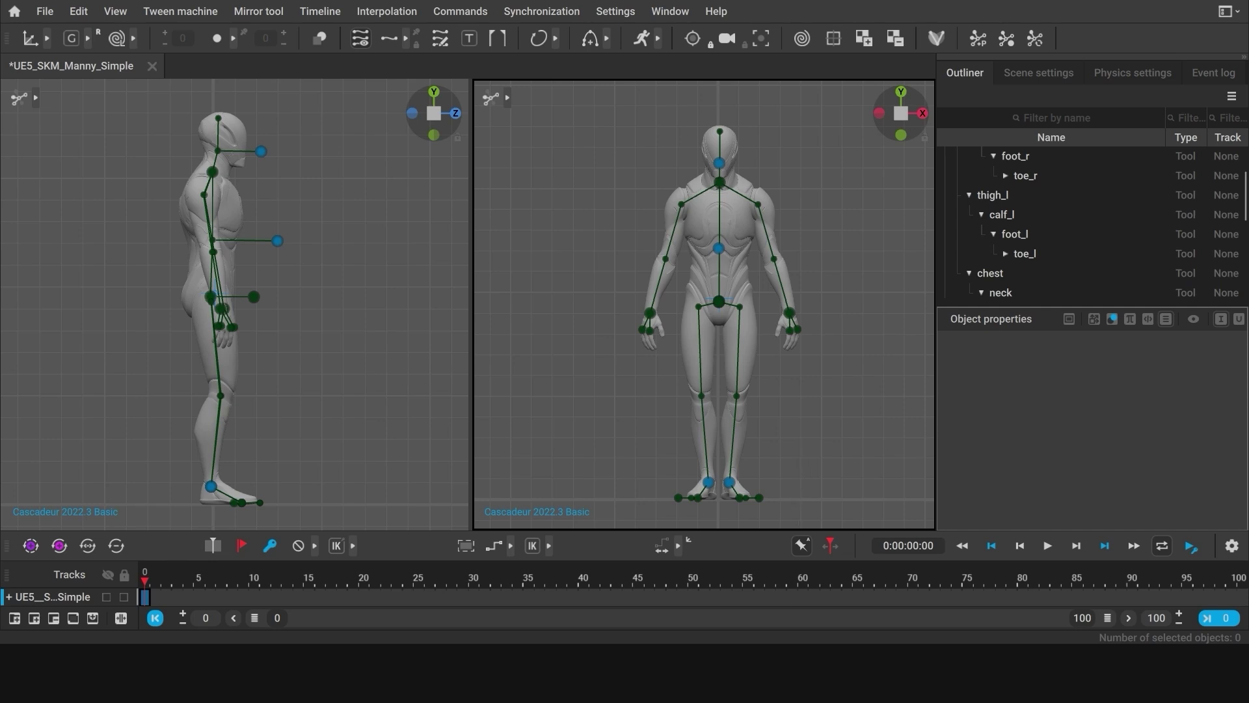
pyautogui.hotkey('ctrl', 's')
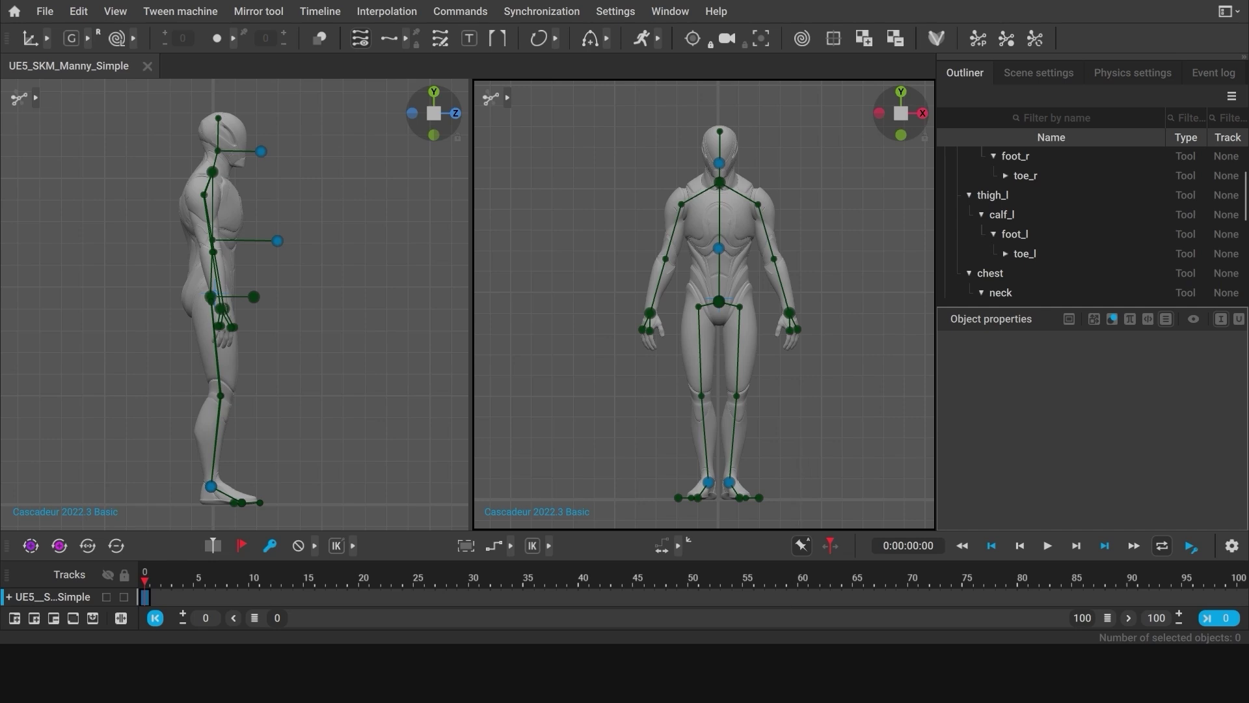
# Move the right foot forward and the left foot backward along Z in the side view to form a walking stride
pyautogui.click(212, 486)
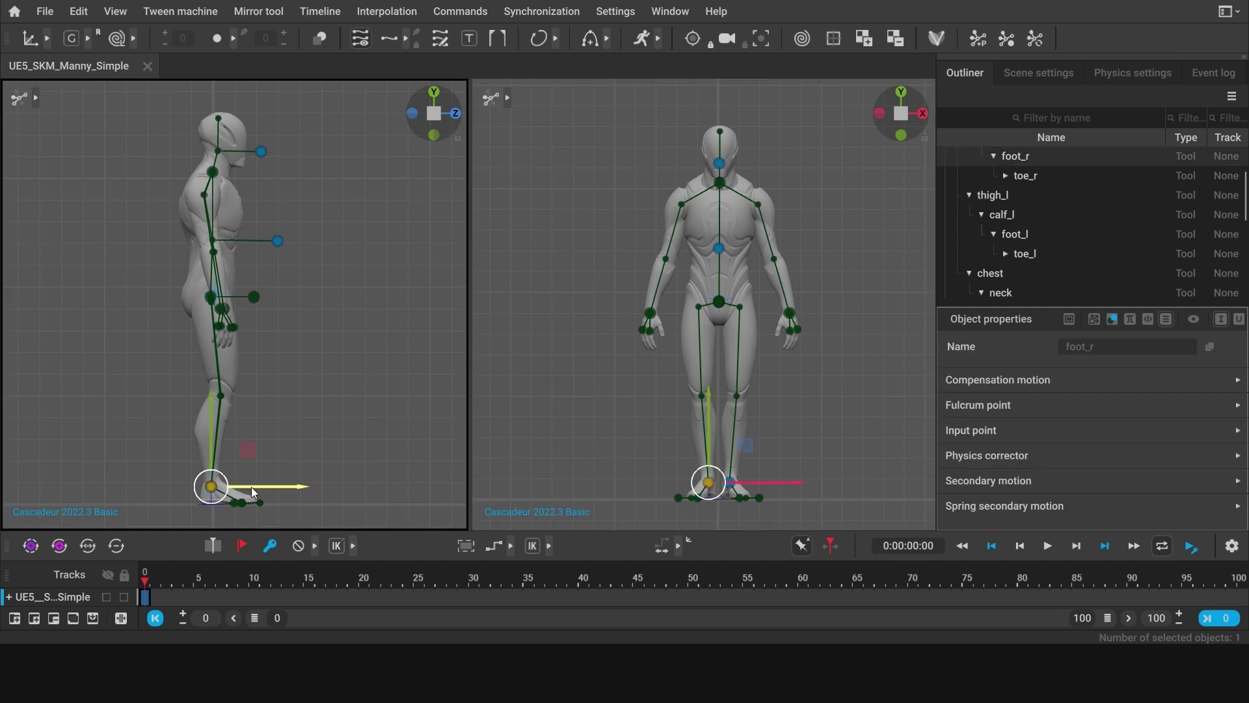
pyautogui.moveTo(251, 487); pyautogui.dragTo(209, 486)
pyautogui.click(223, 484)
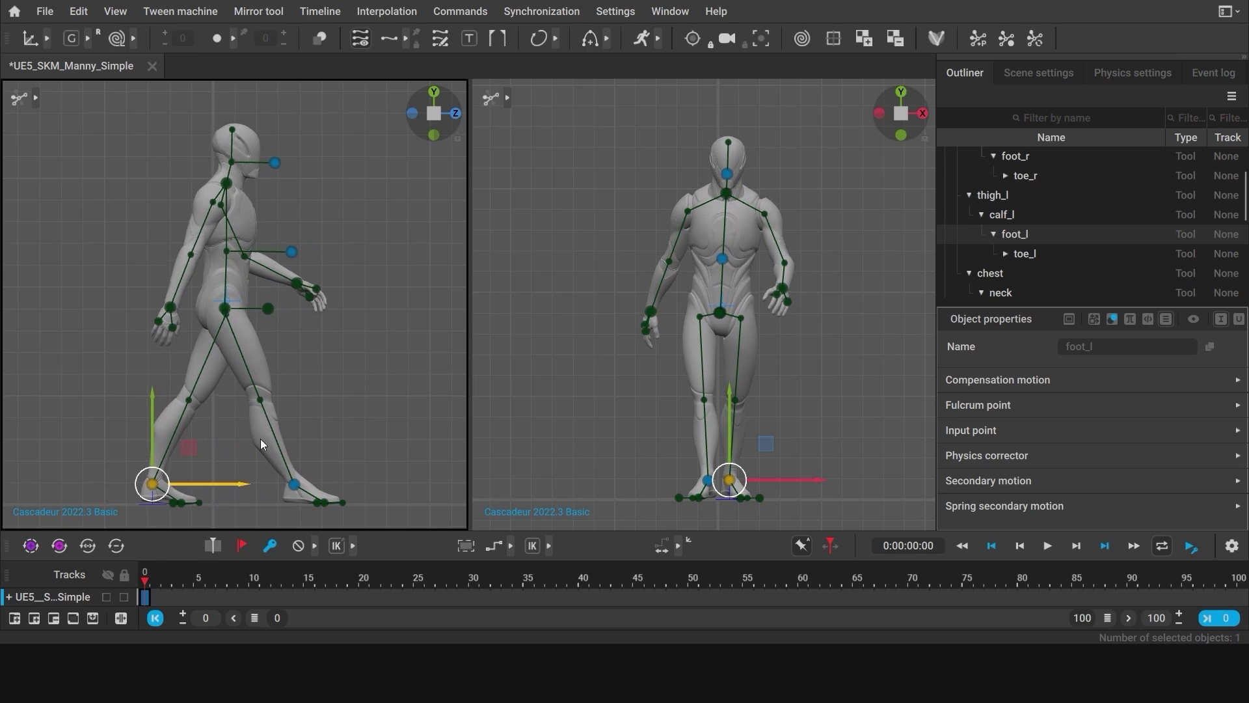
pyautogui.click(295, 403)
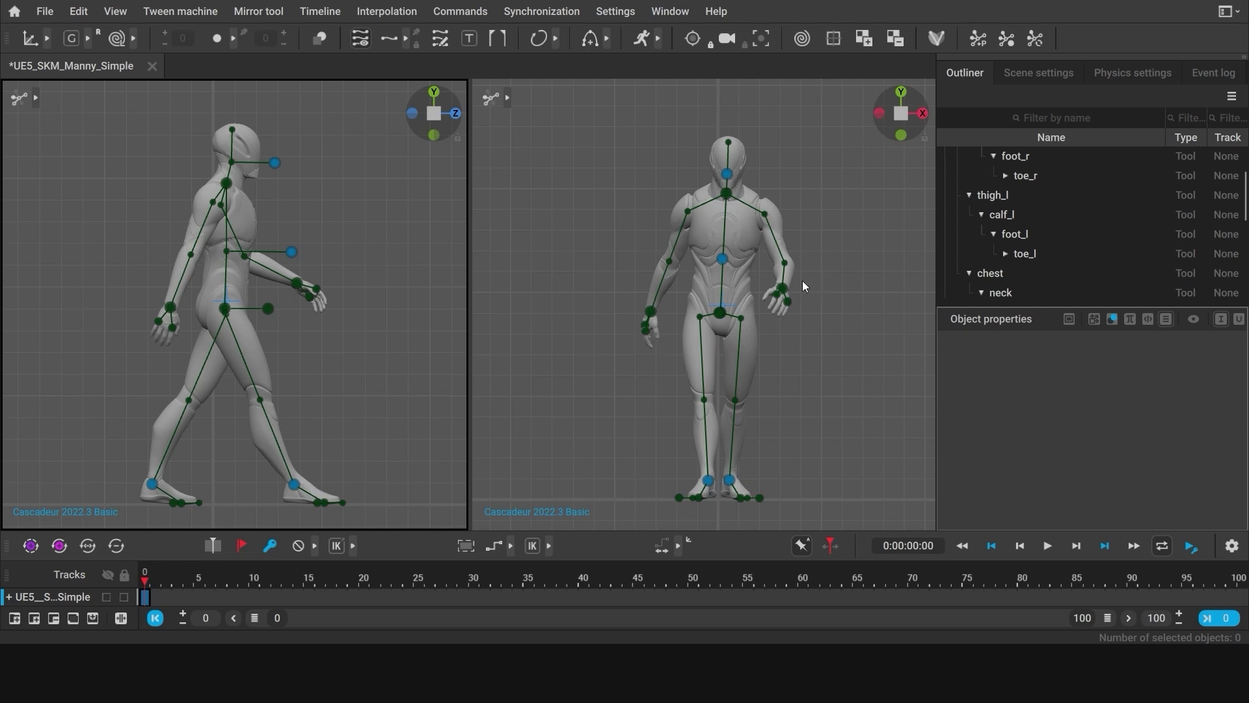
# Rotate the leading right foot in the side view so its toes lift and the heel stays on the ground
pyautogui.click(295, 486)
pyautogui.press('e')
pyautogui.moveTo(355, 453); pyautogui.dragTo(341, 417)
pyautogui.click(271, 452)
# Raise the trailing left foot controller slightly so the heel lifts off the ground
pyautogui.click(158, 483)
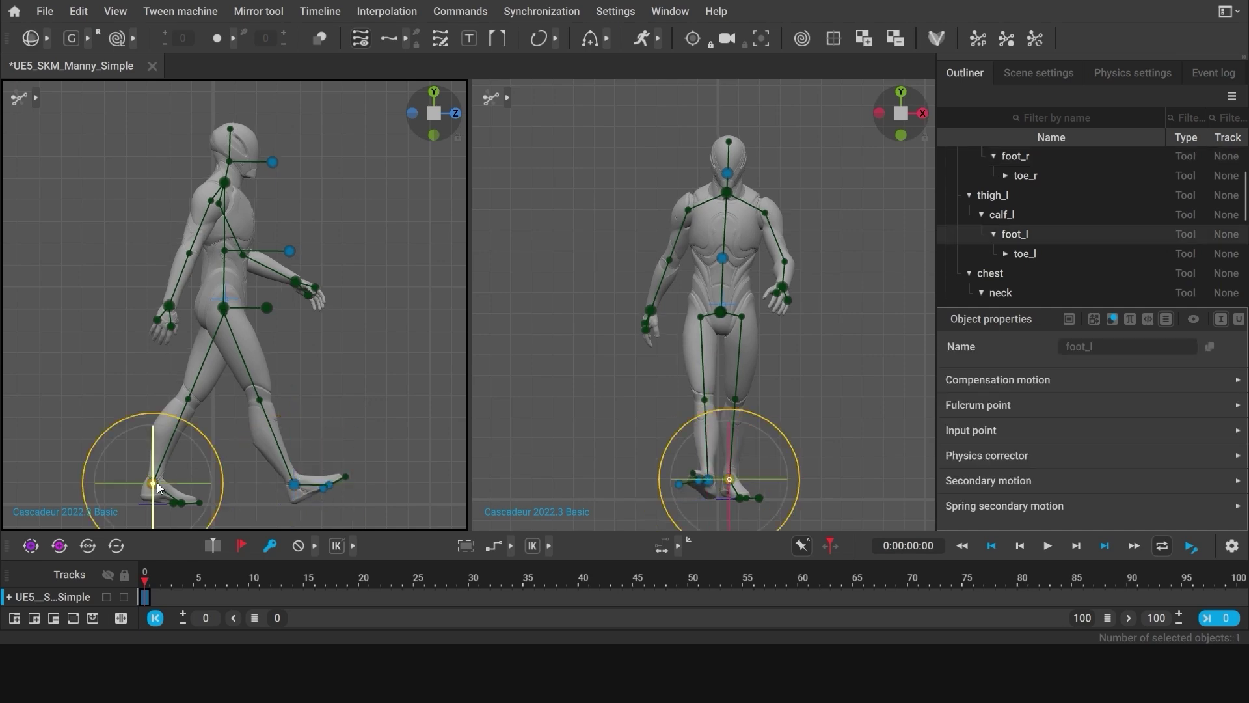
pyautogui.press('w')
pyautogui.moveTo(147, 486); pyautogui.dragTo(147, 448)
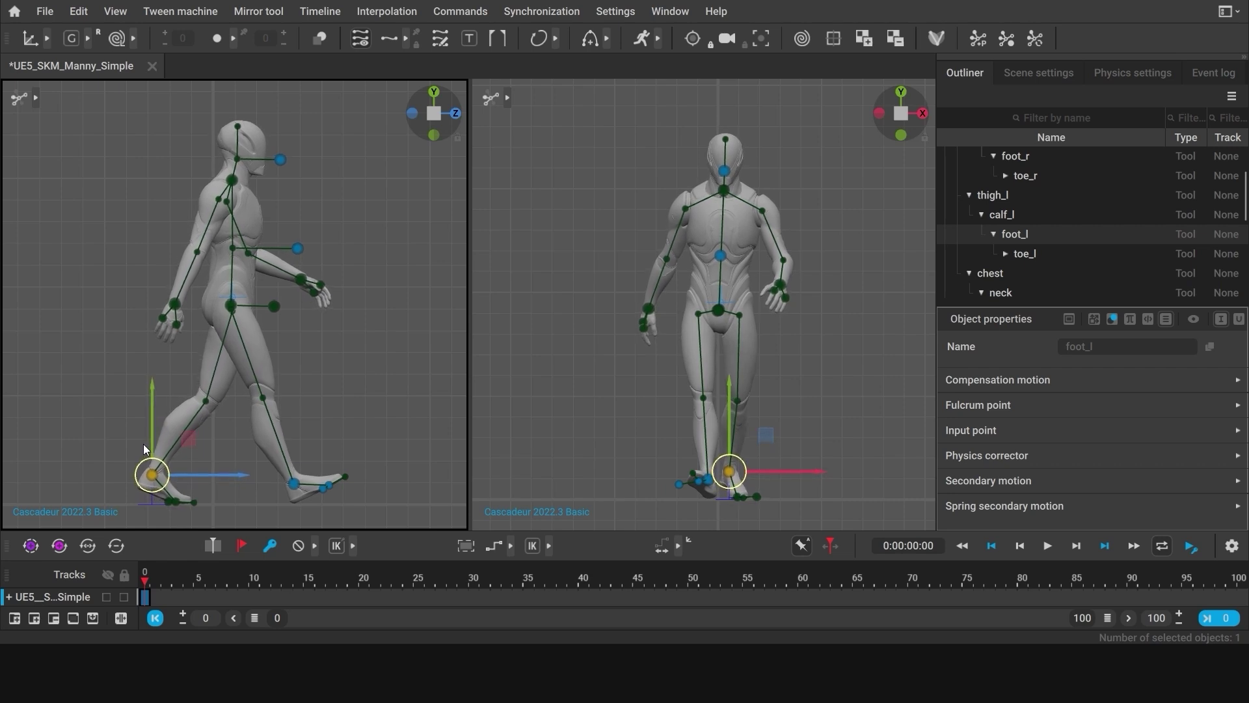
pyautogui.click(181, 476)
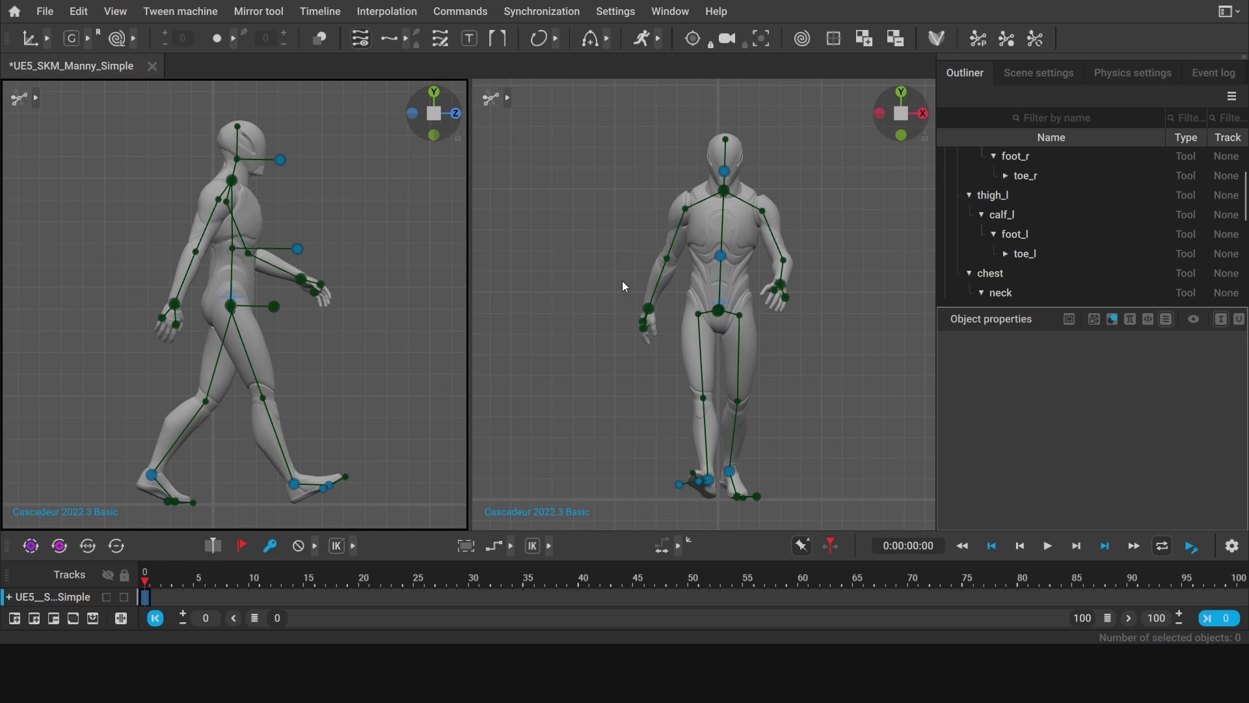
# Shift the pelvis direction controller slightly toward the character's left and the chest direction controller slightly toward its right
pyautogui.click(720, 312)
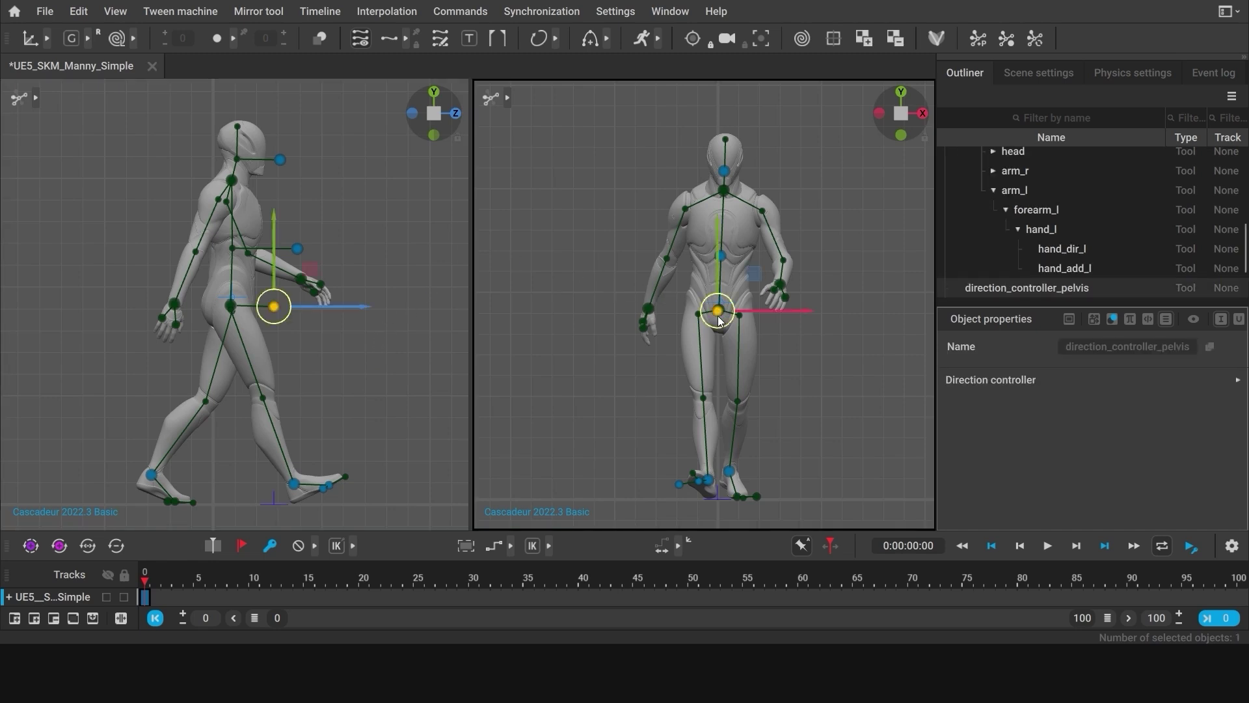
pyautogui.moveTo(720, 319); pyautogui.dragTo(755, 318)
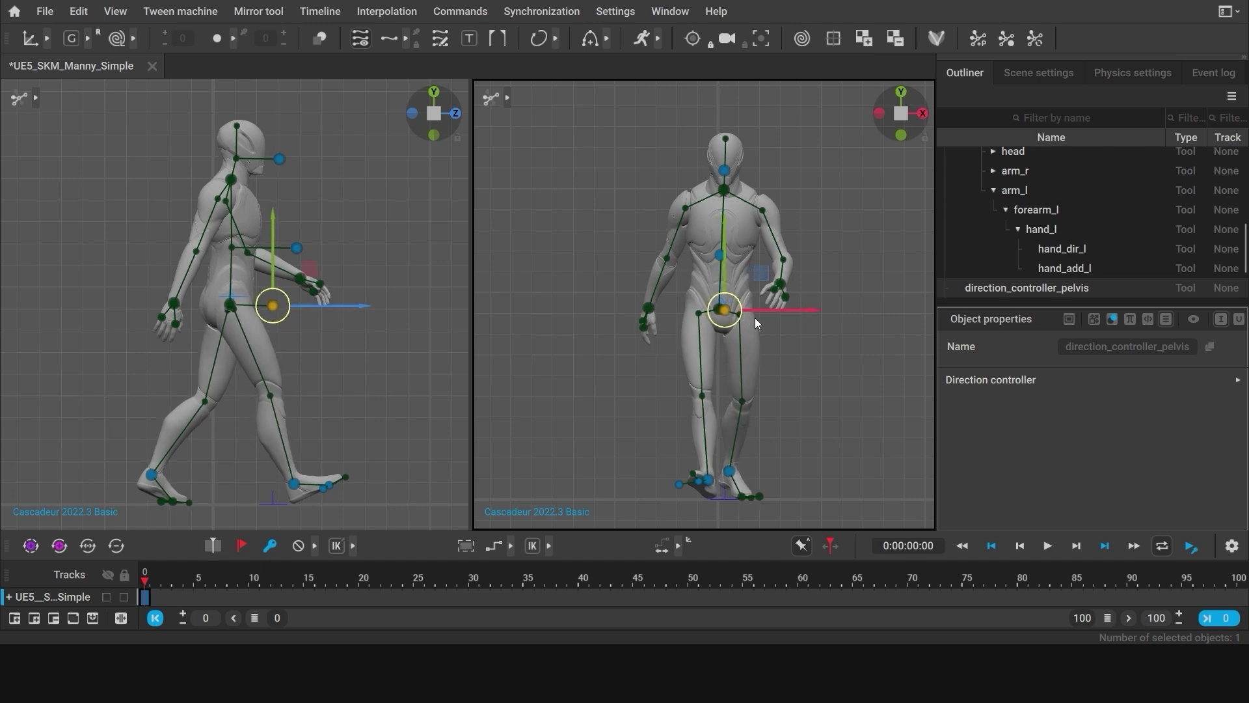
pyautogui.click(792, 359)
pyautogui.click(720, 258)
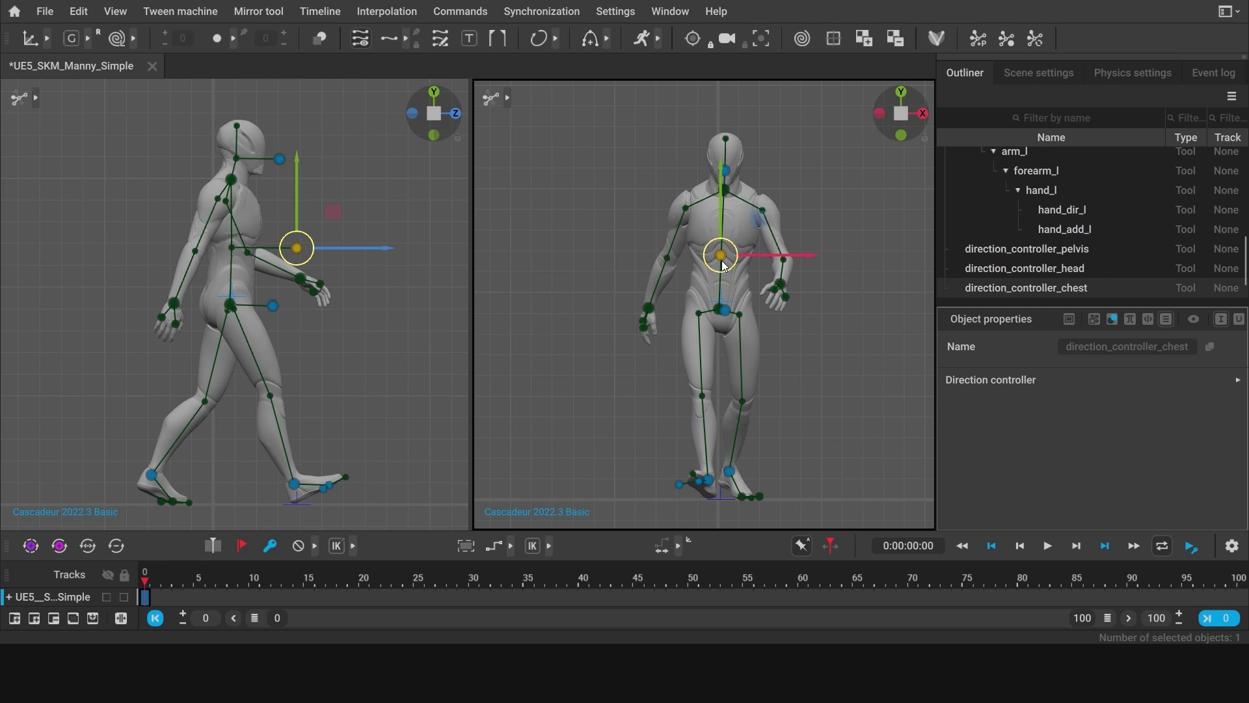
pyautogui.moveTo(721, 260); pyautogui.dragTo(688, 263)
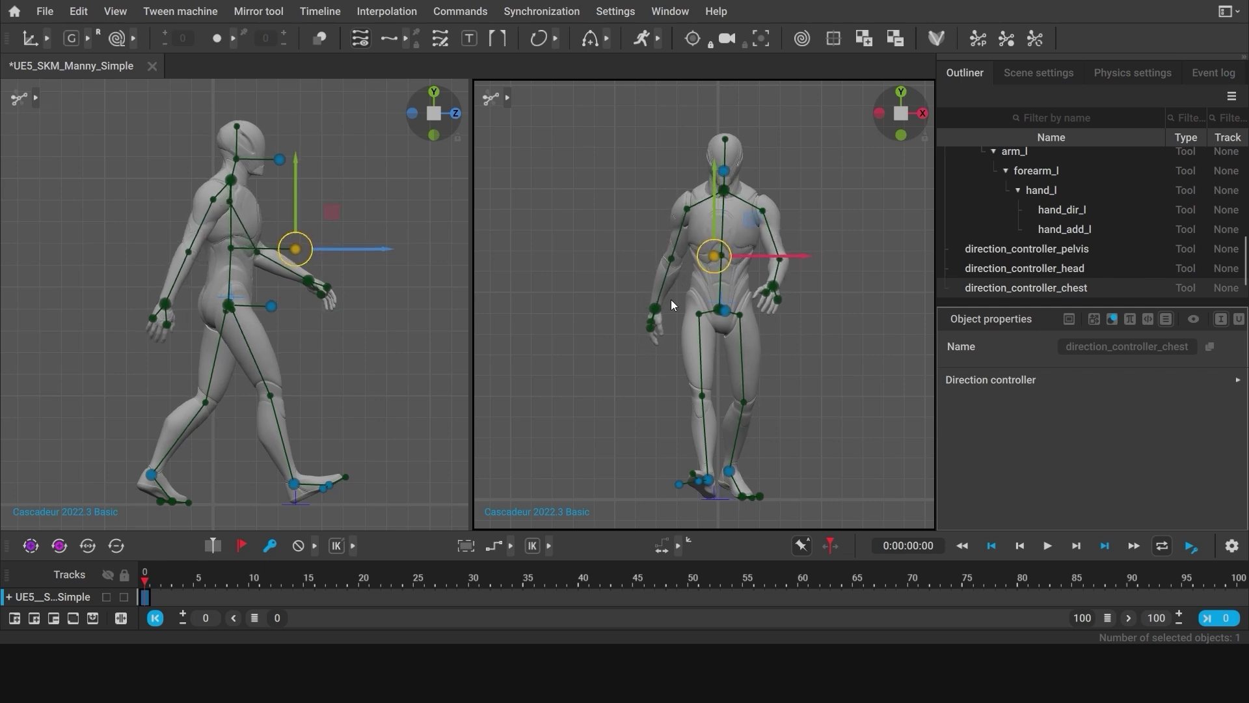
pyautogui.click(692, 297)
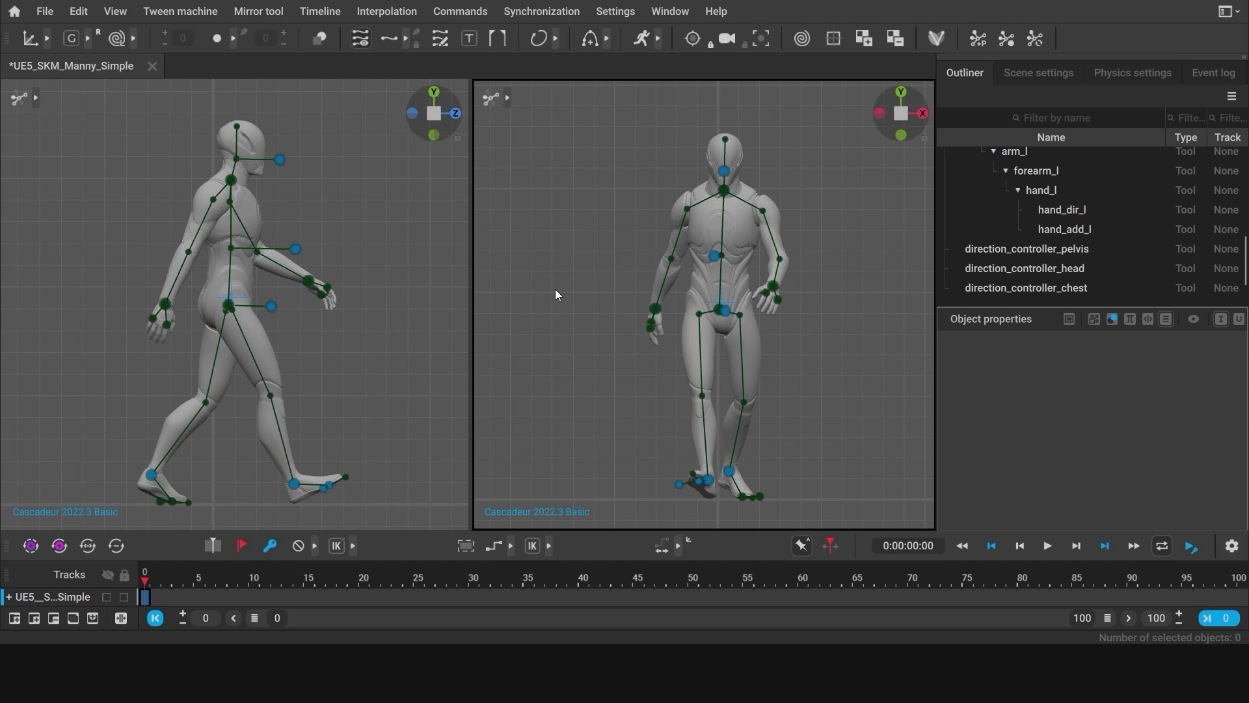
# Select the pelvis and neck controllers together, tilt them slightly forward in the side view and shift them slightly forward and up
pyautogui.click(227, 305)
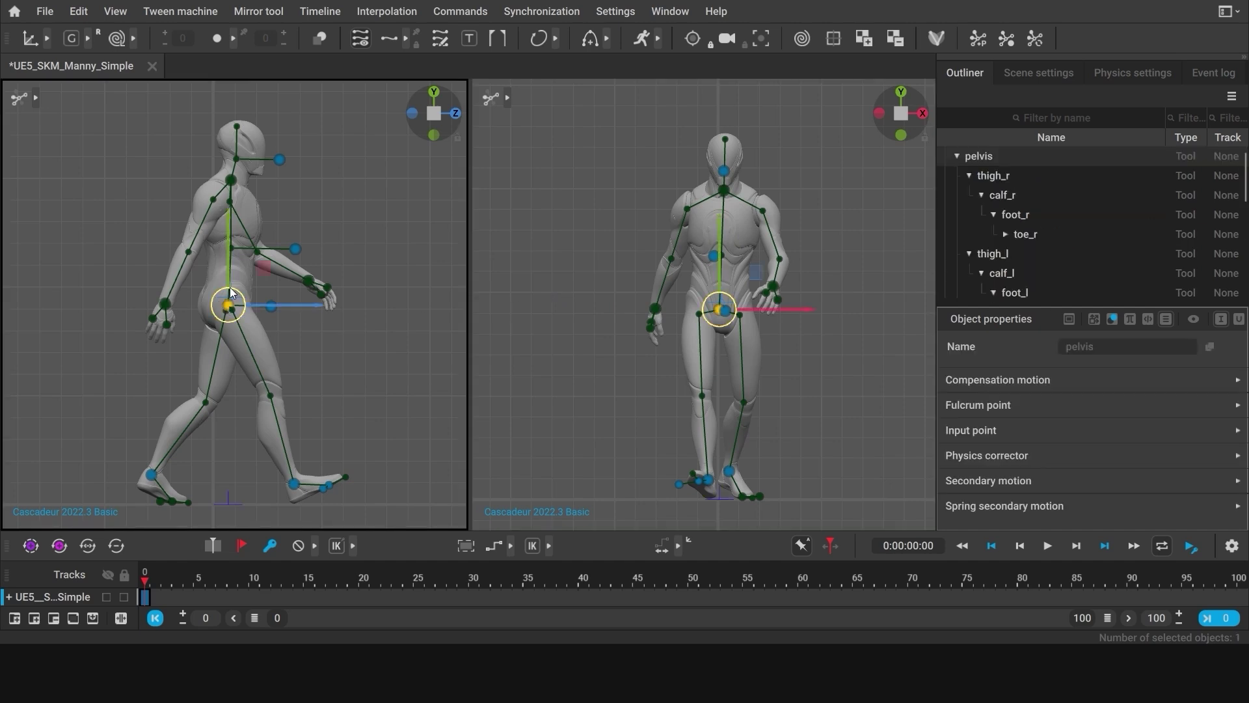
pyautogui.keyDown('ctrl'); pyautogui.click(233, 182); pyautogui.keyUp('ctrl')
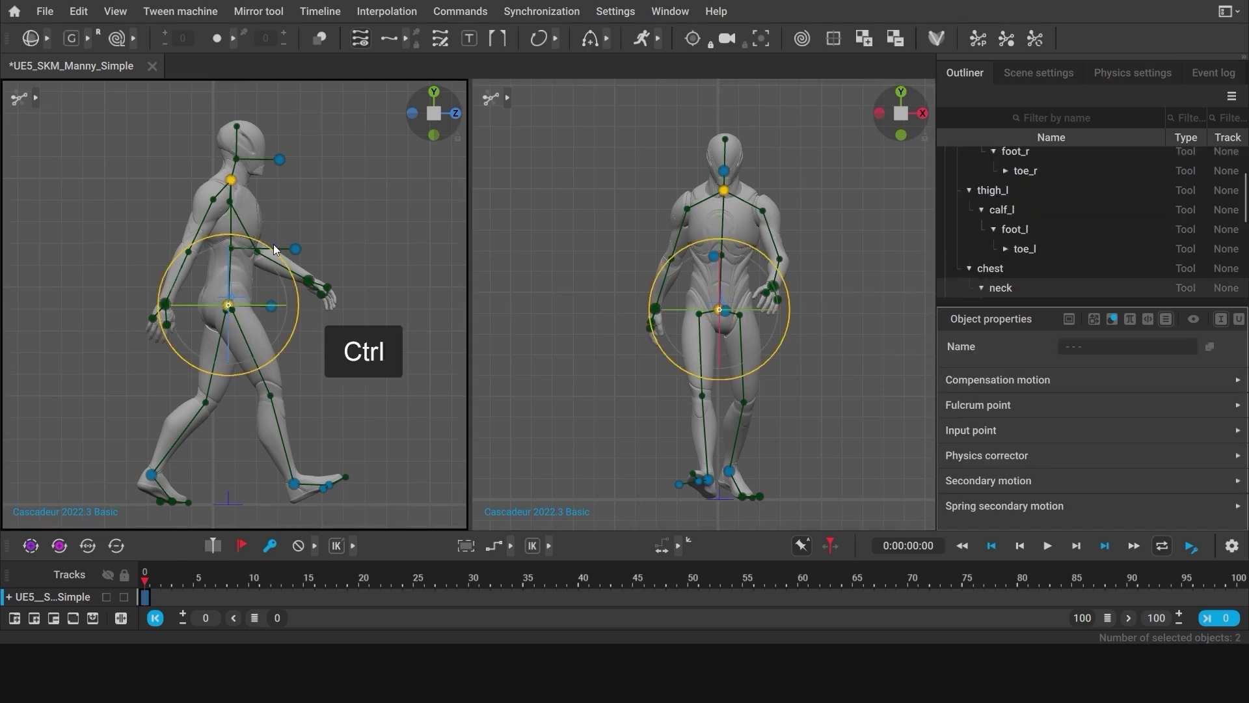
pyautogui.moveTo(274, 245); pyautogui.dragTo(280, 250)
pyautogui.press('w')
pyautogui.moveTo(229, 309); pyautogui.dragTo(235, 308)
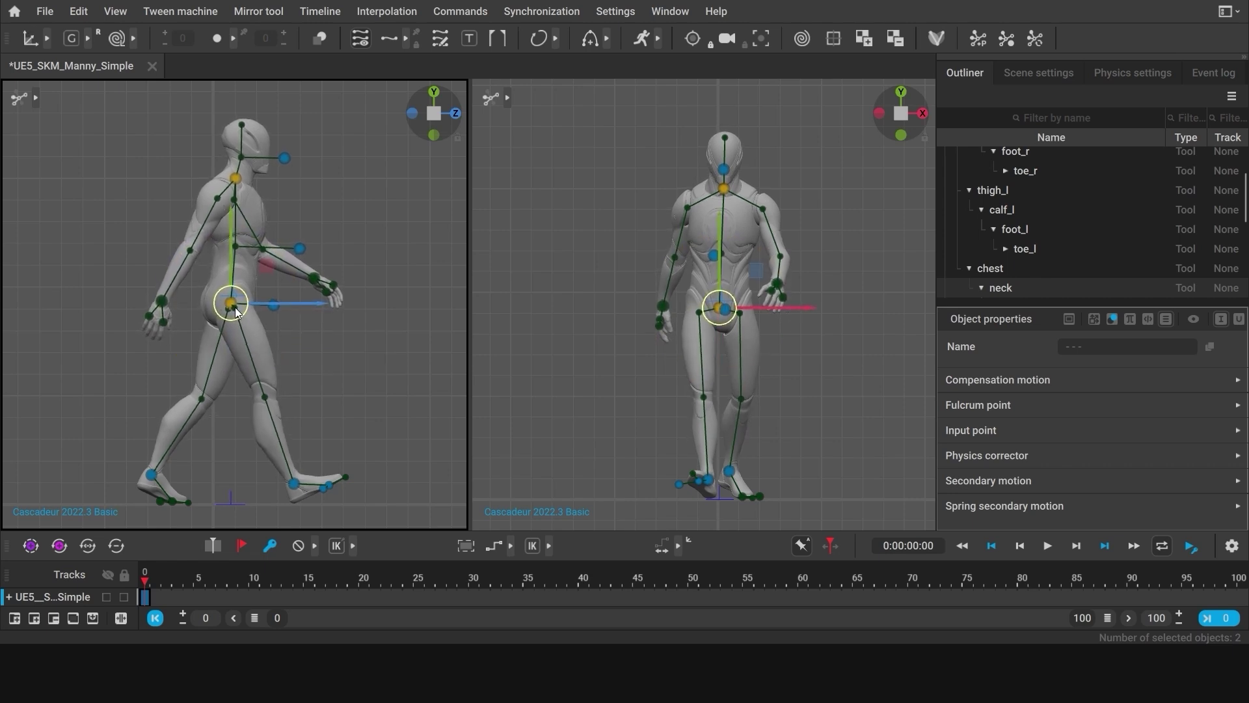
pyautogui.click(279, 351)
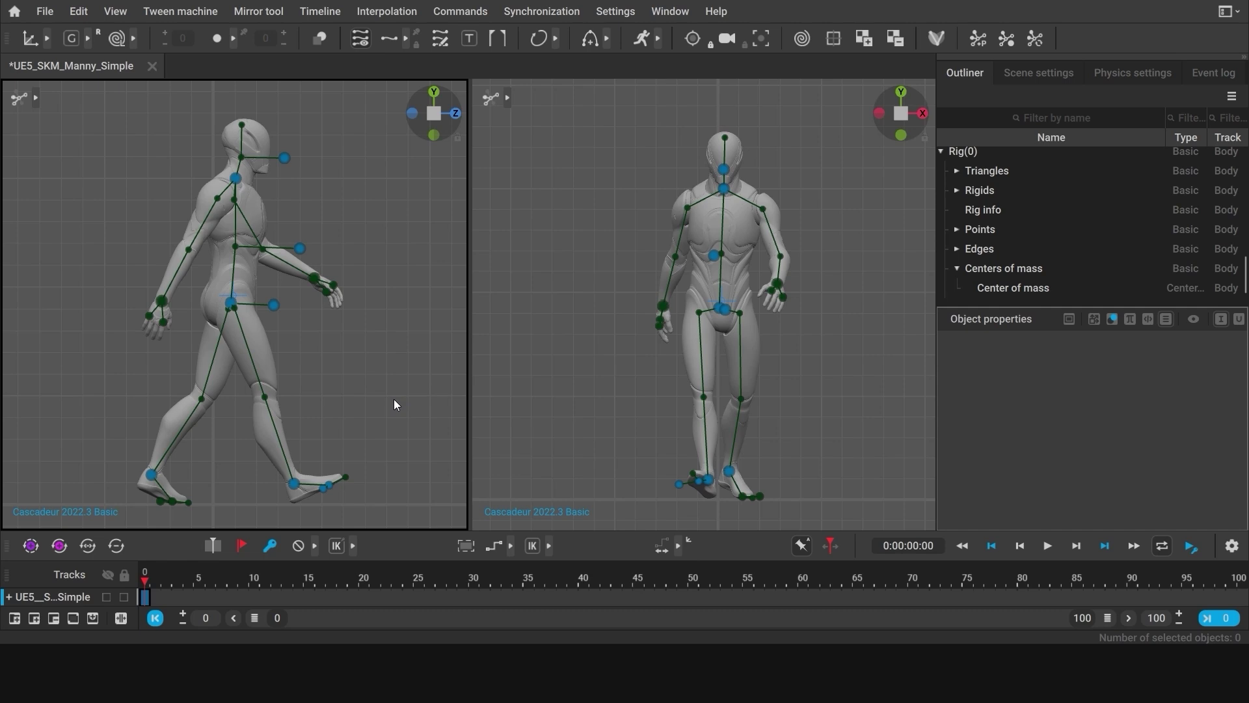
# Move the character's center of mass backward along Z in the side view until it lines up with the grid's central vertical line
pyautogui.click(233, 299)
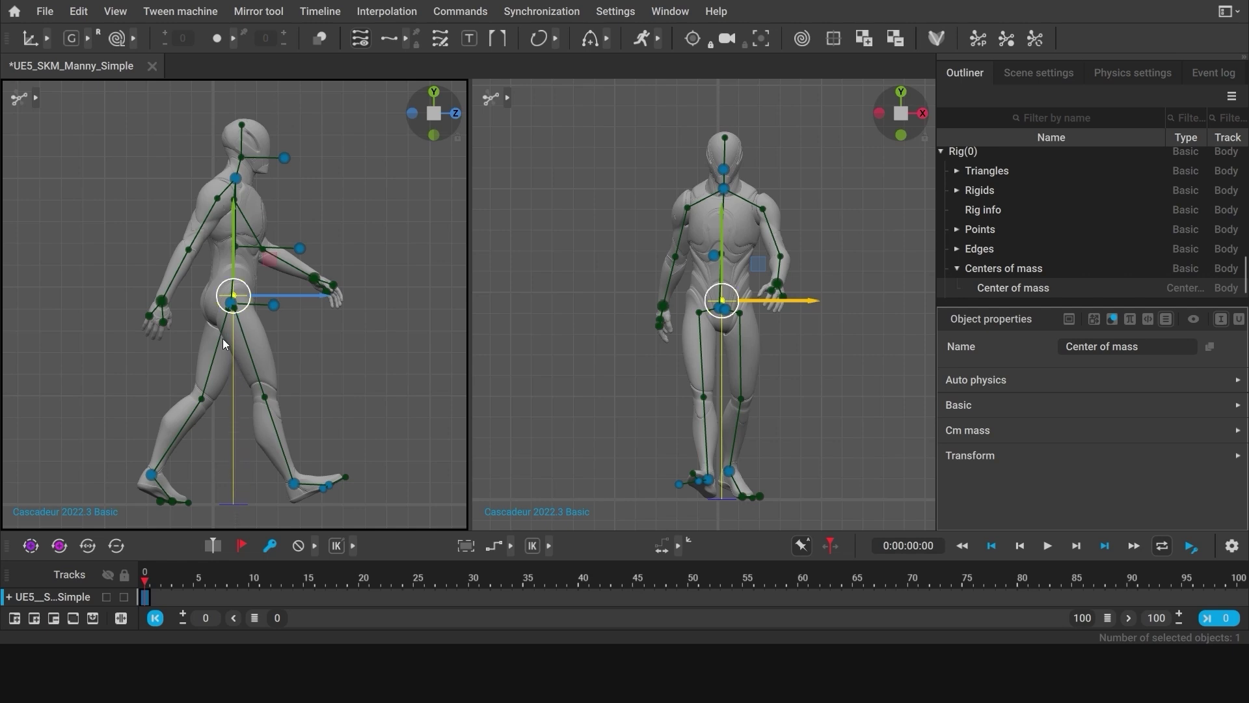
pyautogui.click(17, 101)
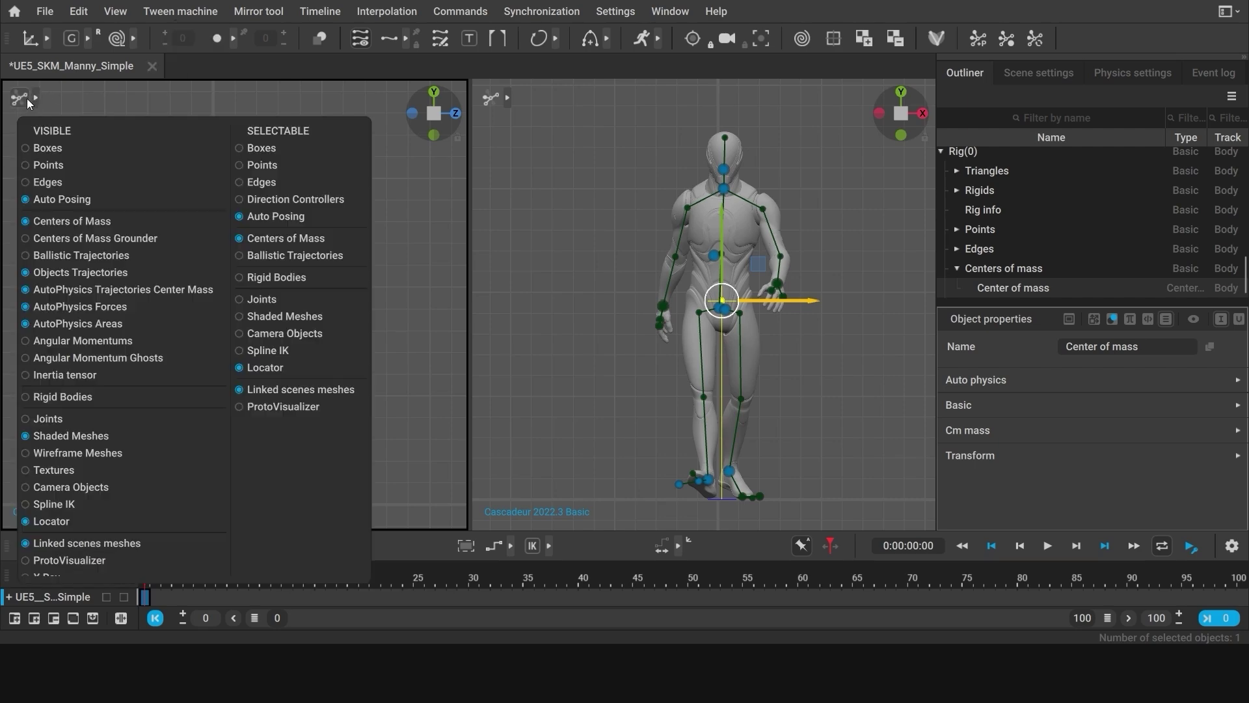
pyautogui.click(63, 96)
pyautogui.click(245, 301)
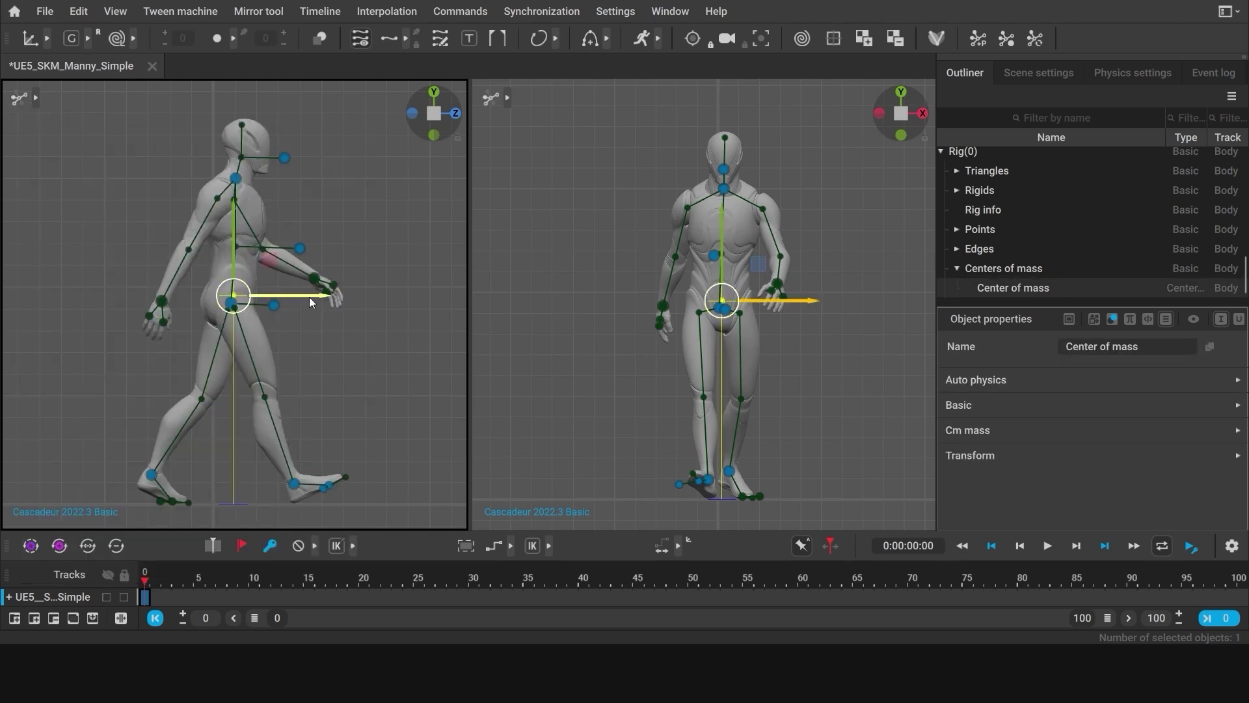
pyautogui.moveTo(310, 296); pyautogui.dragTo(289, 297)
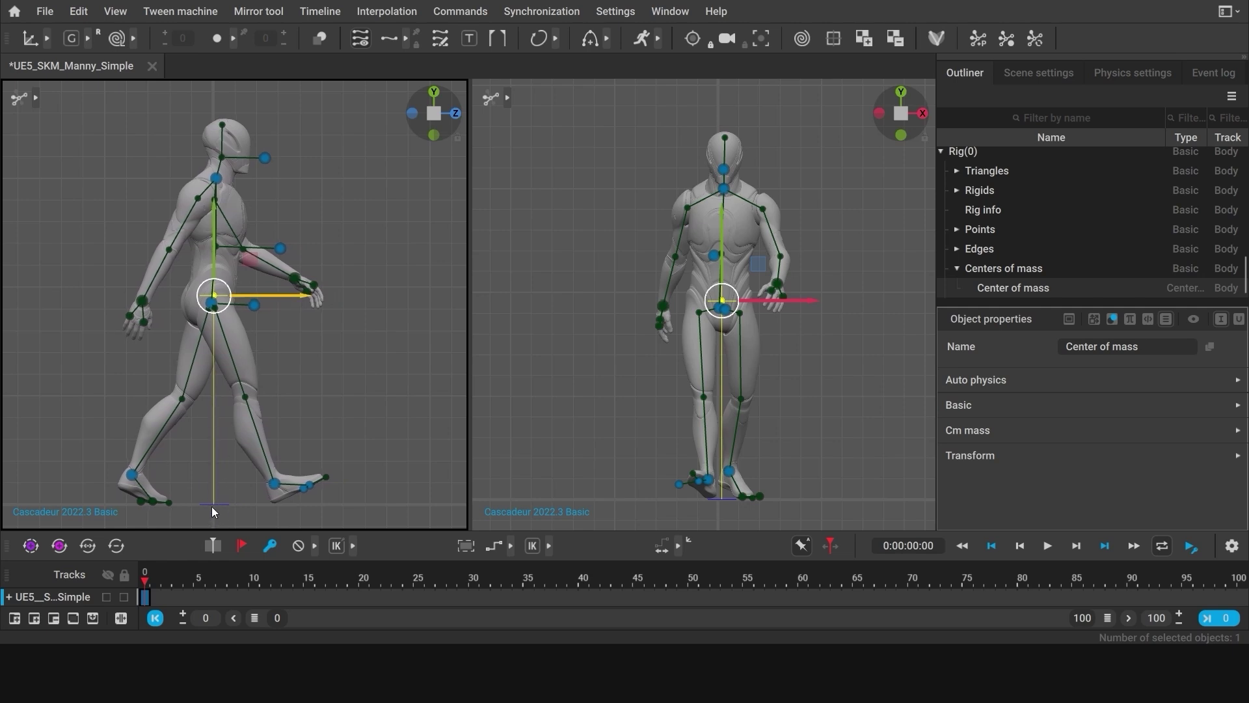
pyautogui.moveTo(288, 294); pyautogui.dragTo(285, 292)
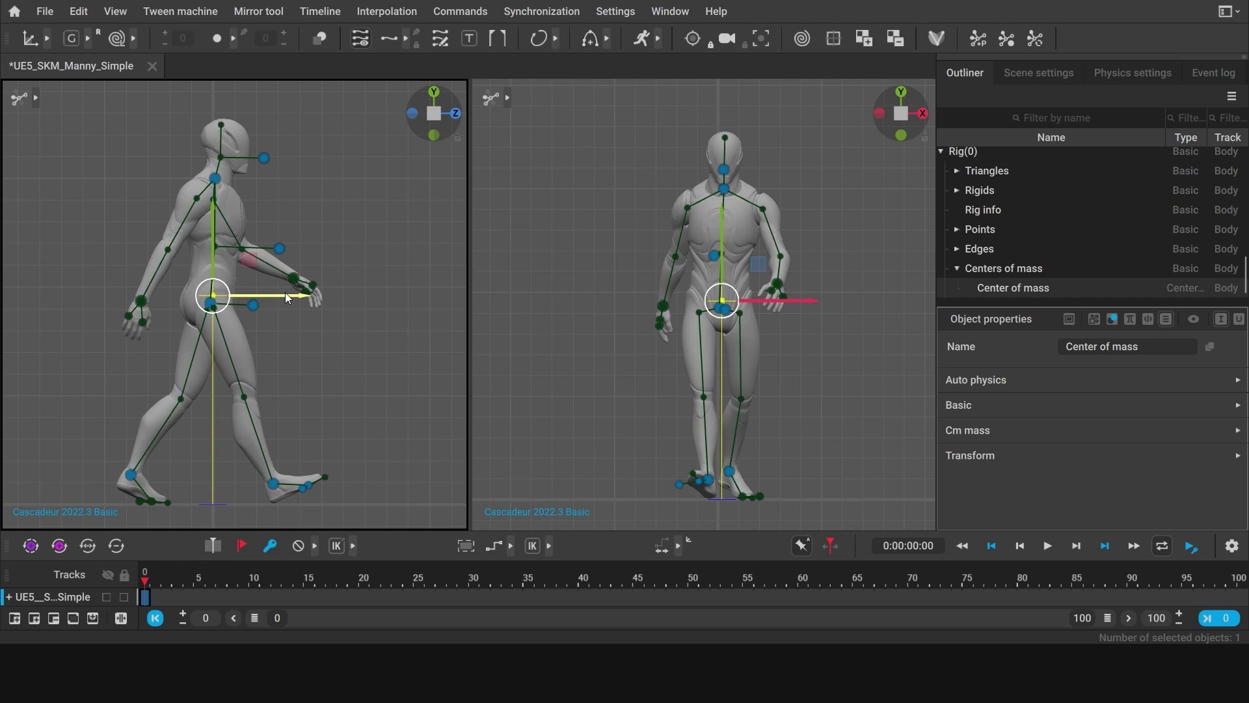
# Move the center of mass along X in the front view onto the grid's central line and save the scene
pyautogui.moveTo(788, 298); pyautogui.dragTo(772, 307)
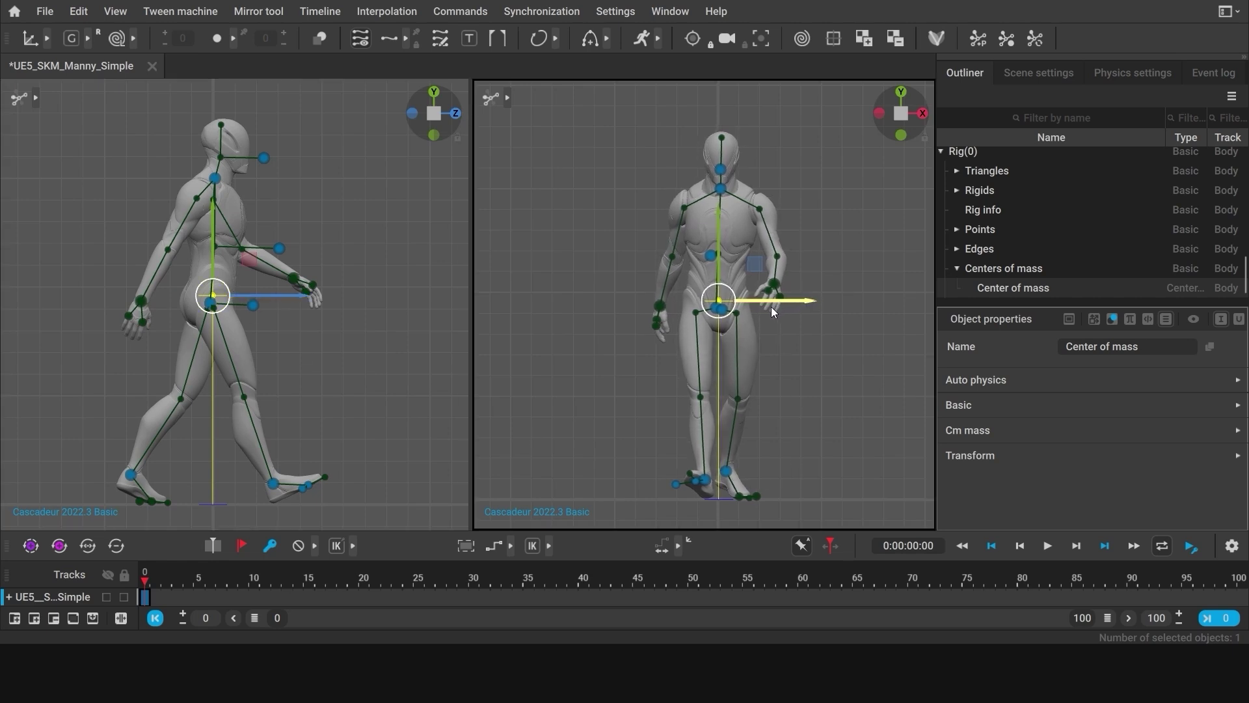
pyautogui.click(356, 414)
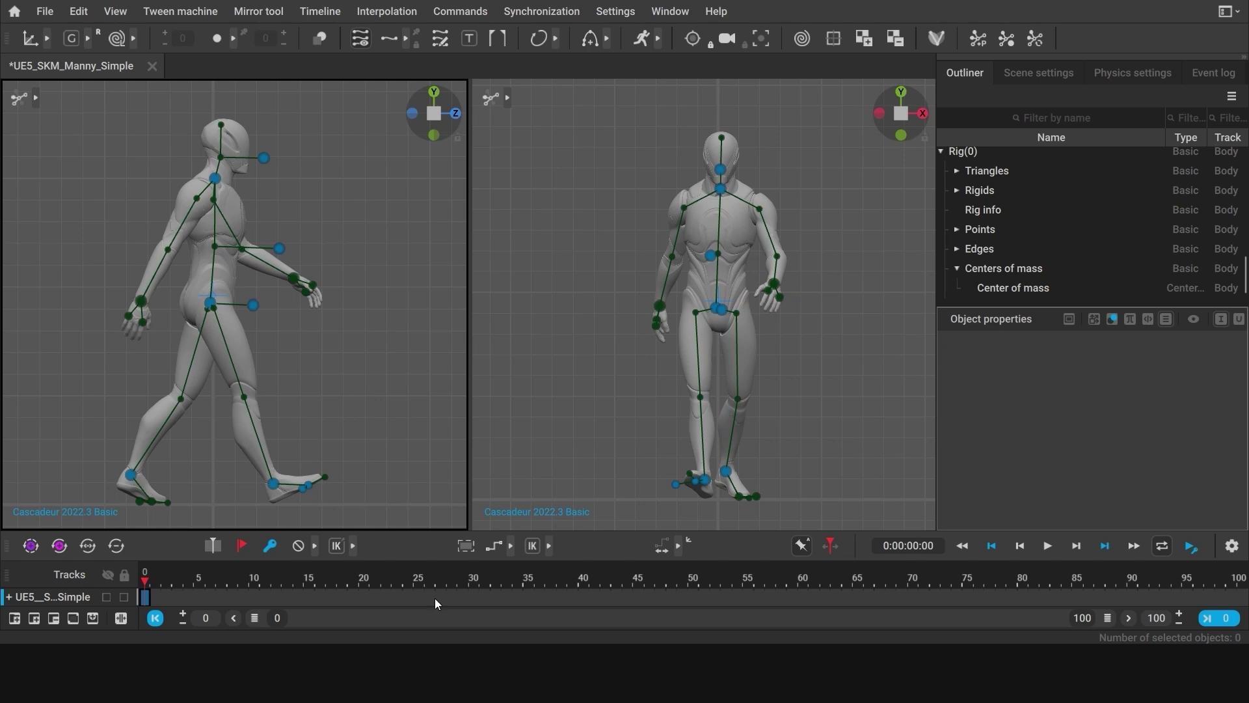
pyautogui.hotkey('ctrl', 's')
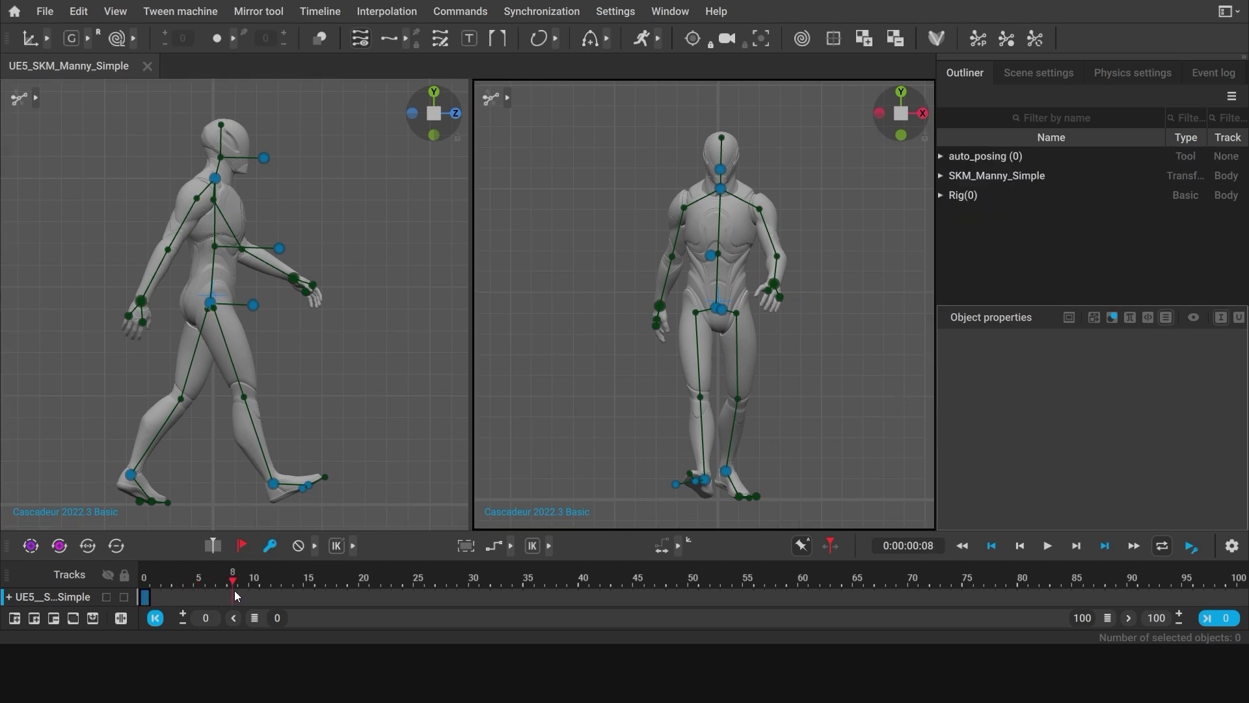
# Add a keyframe at frame 16 and set the end of the visible timeline range to frame 16
pyautogui.moveTo(235, 591); pyautogui.dragTo(312, 603)
pyautogui.click(320, 602)
pyautogui.click(271, 552)
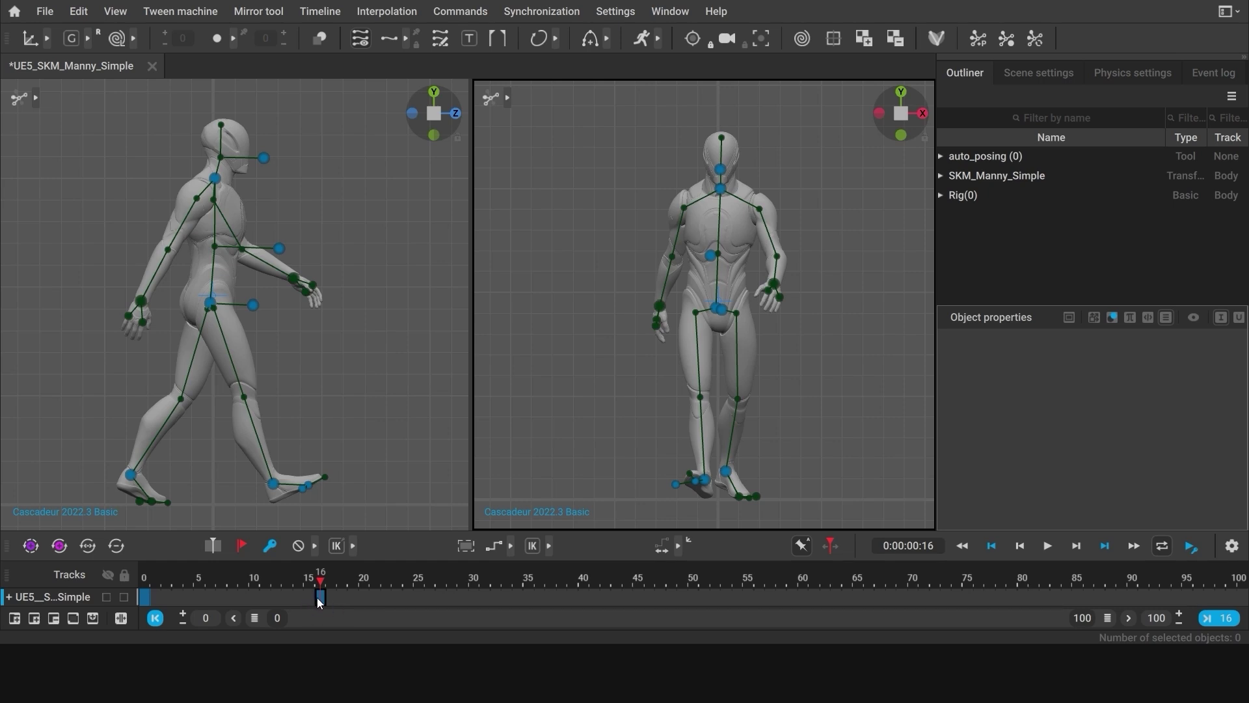
pyautogui.click(1222, 620)
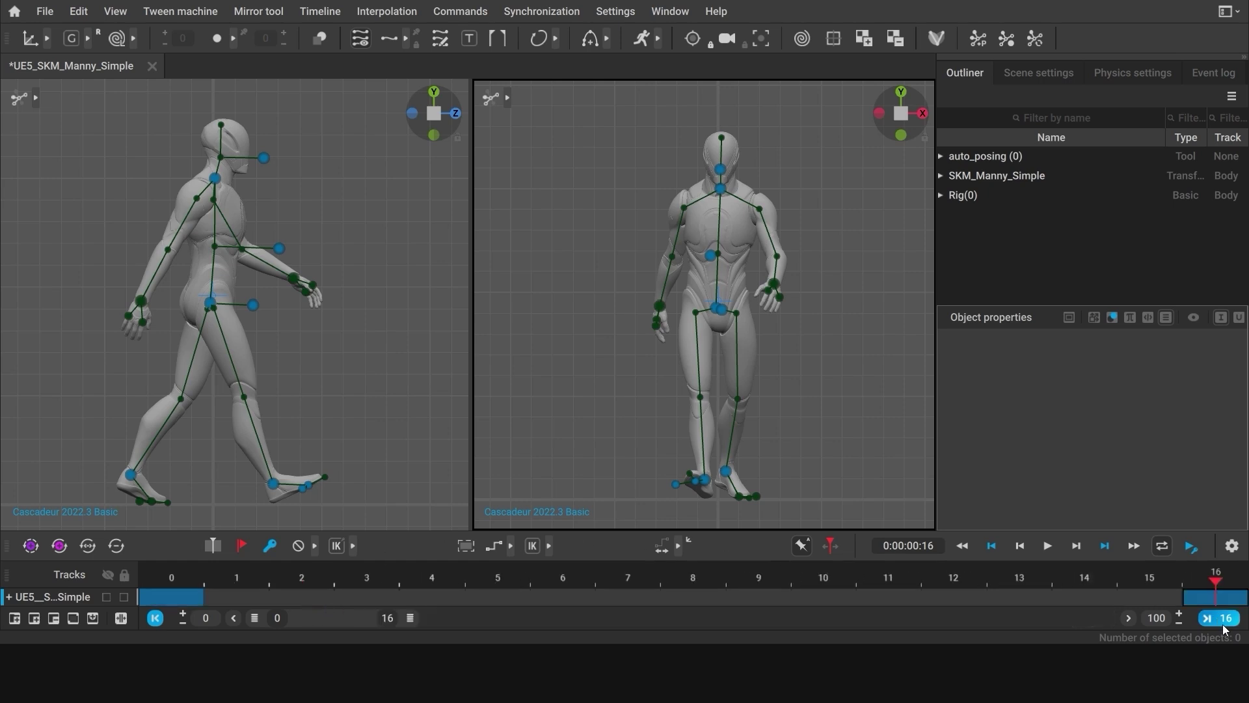
# Select all the body's points in the side view's point controller mode and mirror the pose on frame 16 across the X plane
pyautogui.click(36, 99)
pyautogui.click(91, 99)
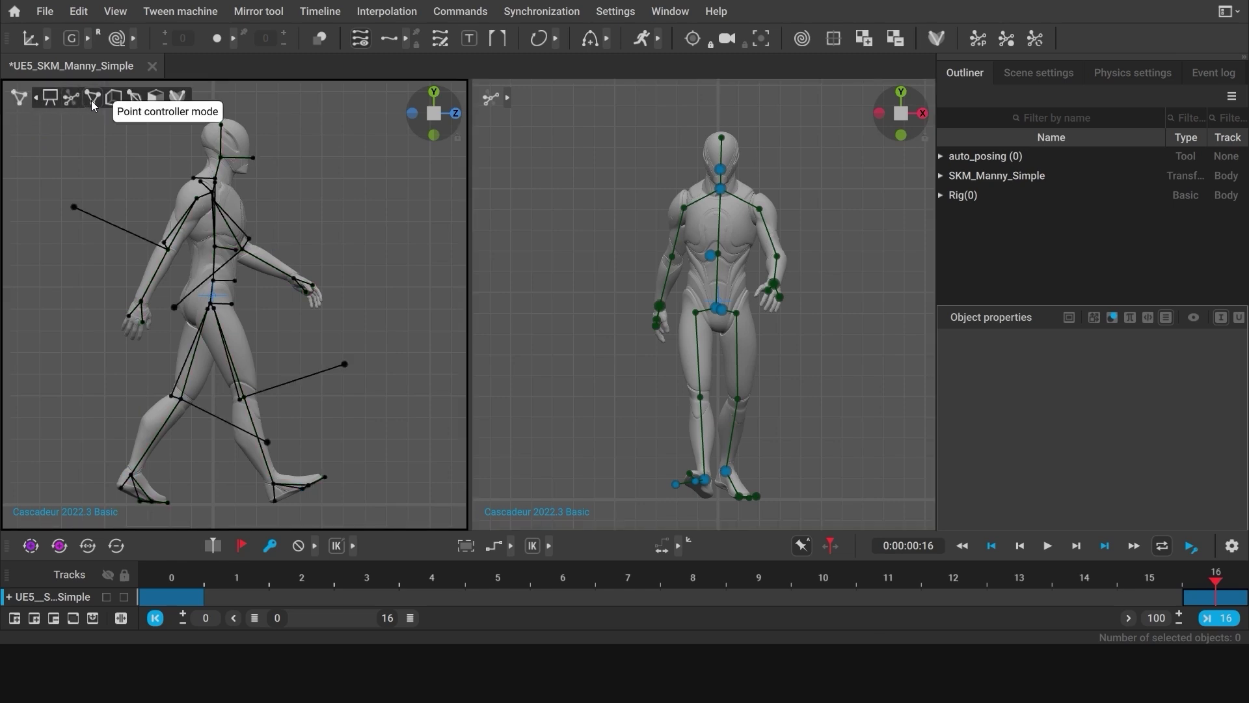
pyautogui.click(33, 100)
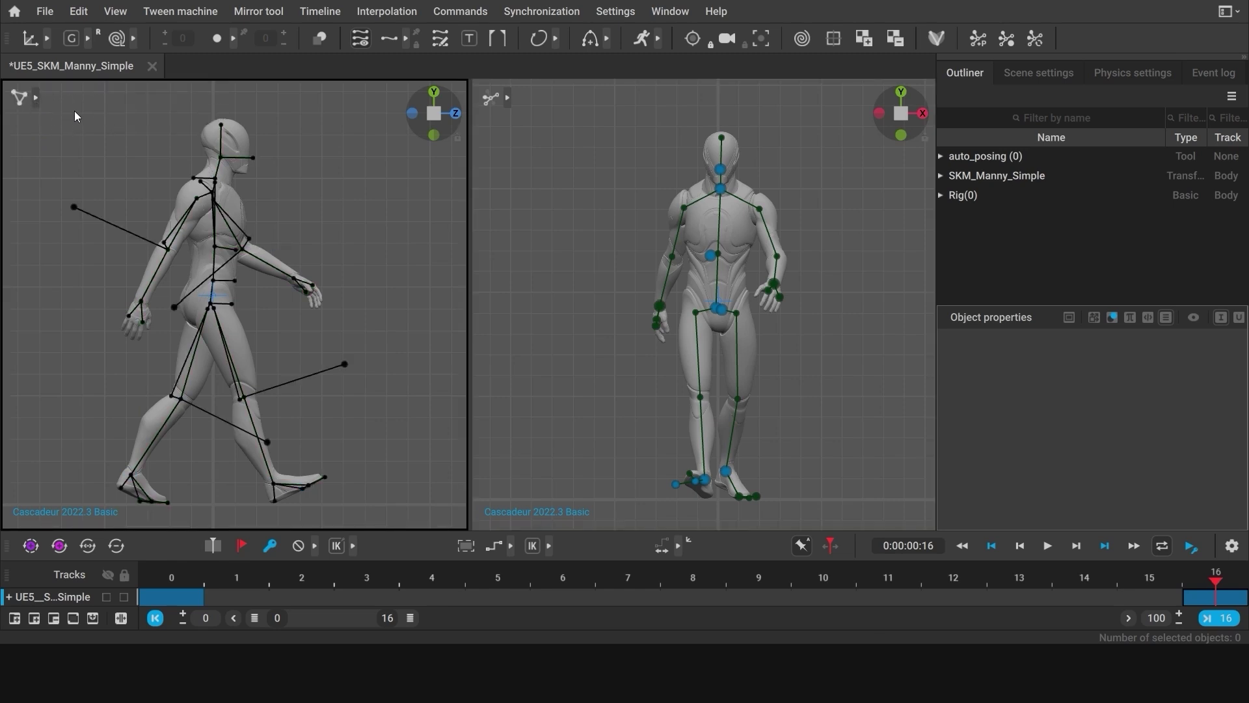
pyautogui.moveTo(69, 109); pyautogui.dragTo(386, 517)
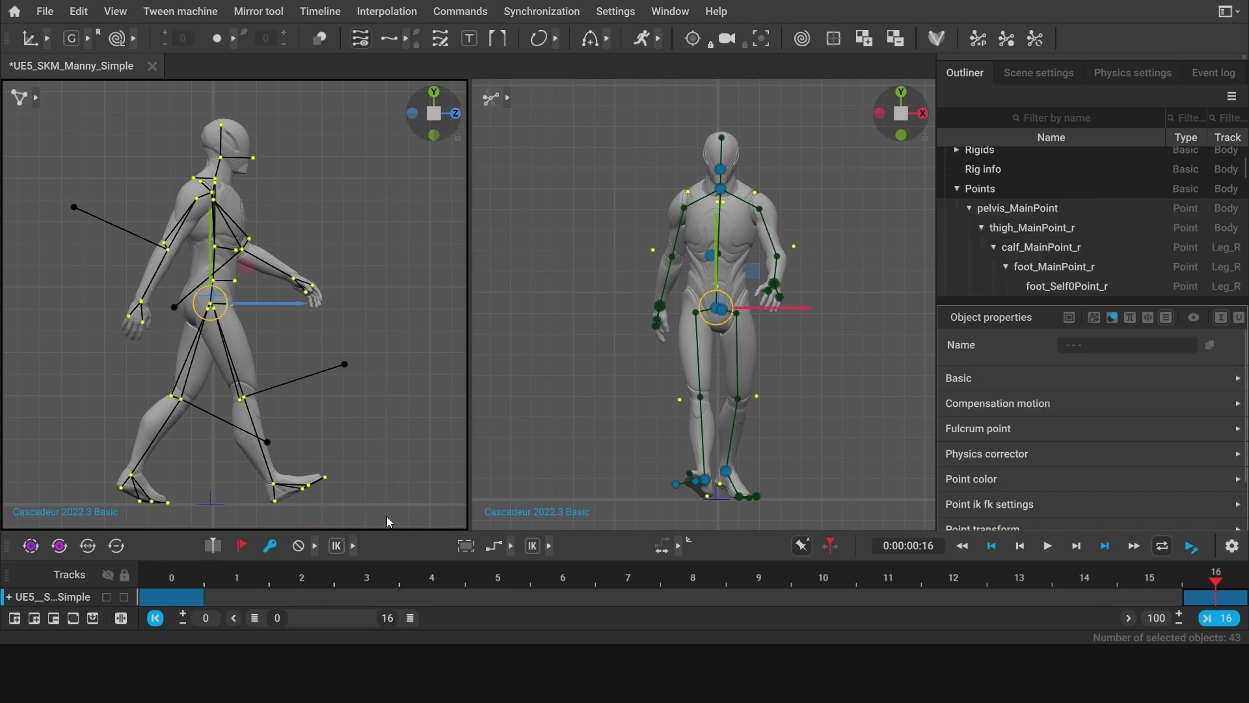
pyautogui.click(266, 14)
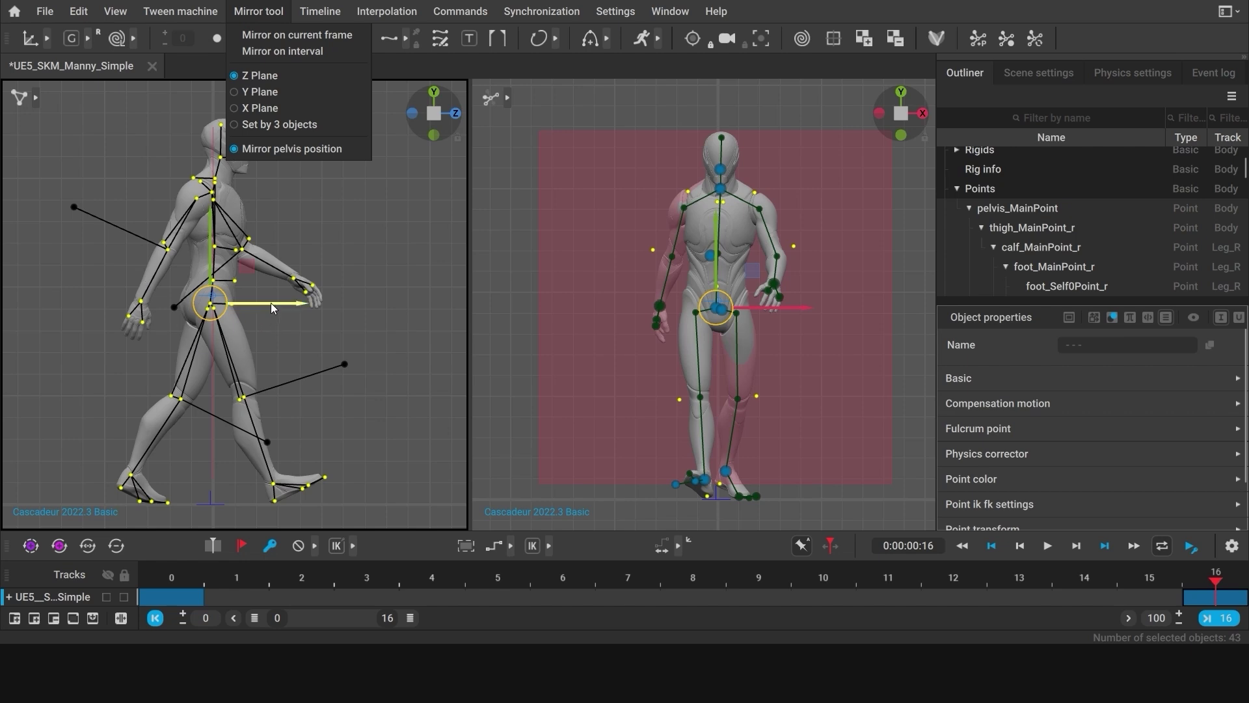
pyautogui.click(245, 108)
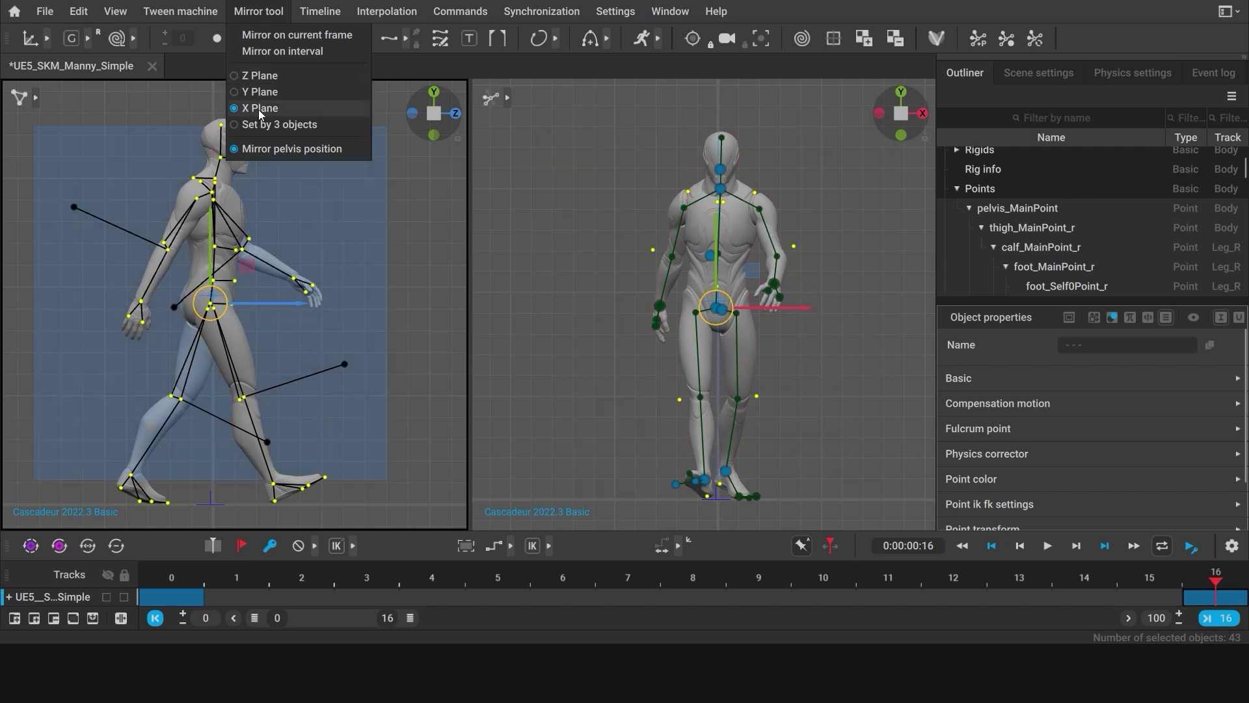
pyautogui.click(332, 37)
pyautogui.click(423, 258)
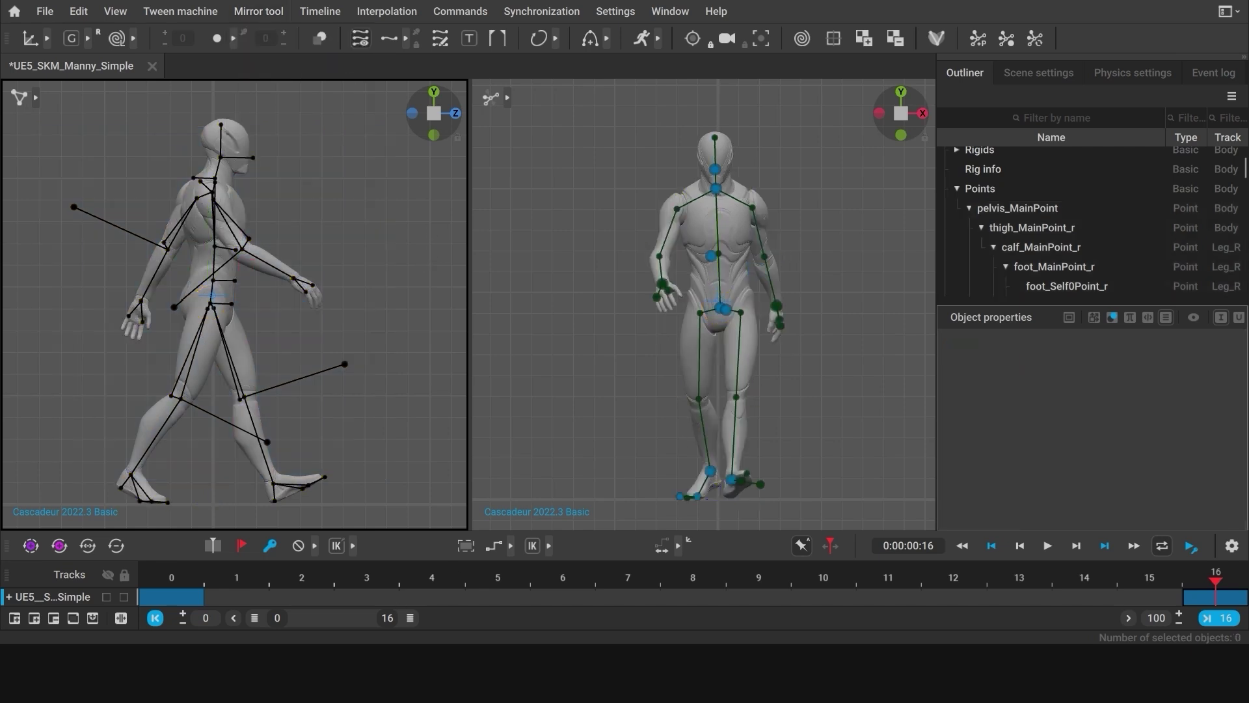
# Compare frames 0 and 16, apply Bezier interpolation to the interval between them, scrub through the motion and save the scene
pyautogui.click(173, 574)
pyautogui.click(1231, 577)
pyautogui.click(186, 581)
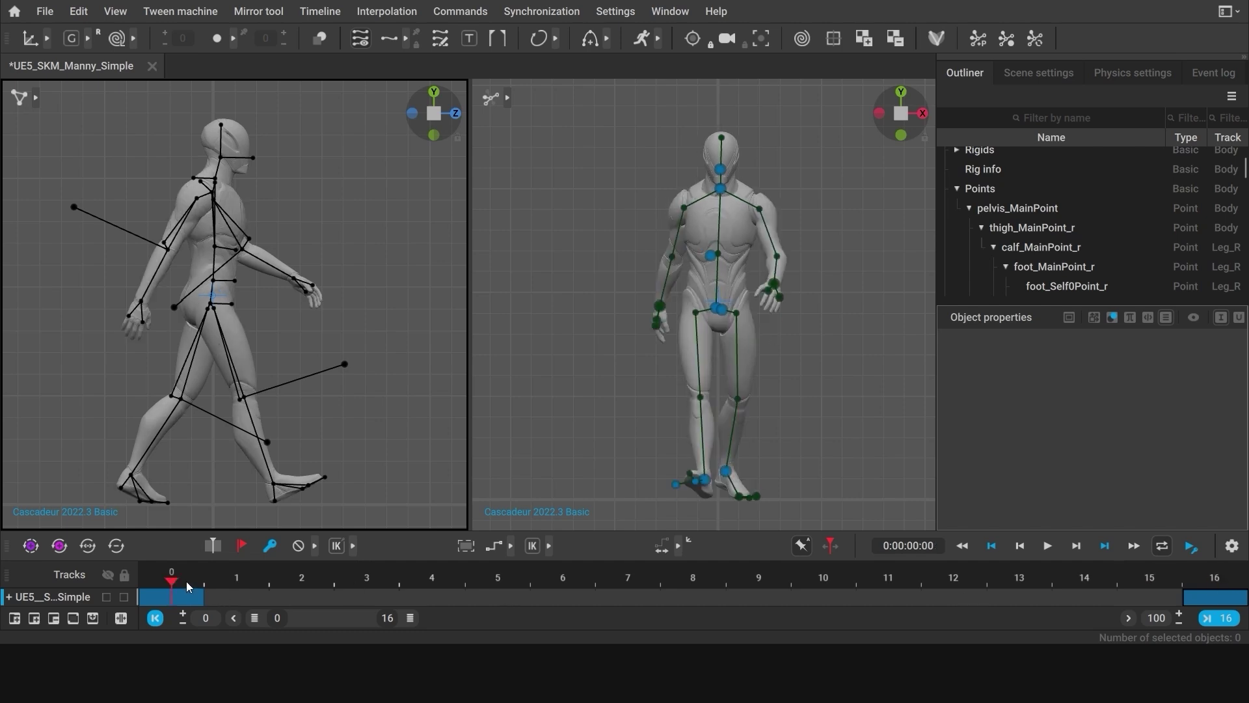
pyautogui.click(498, 581)
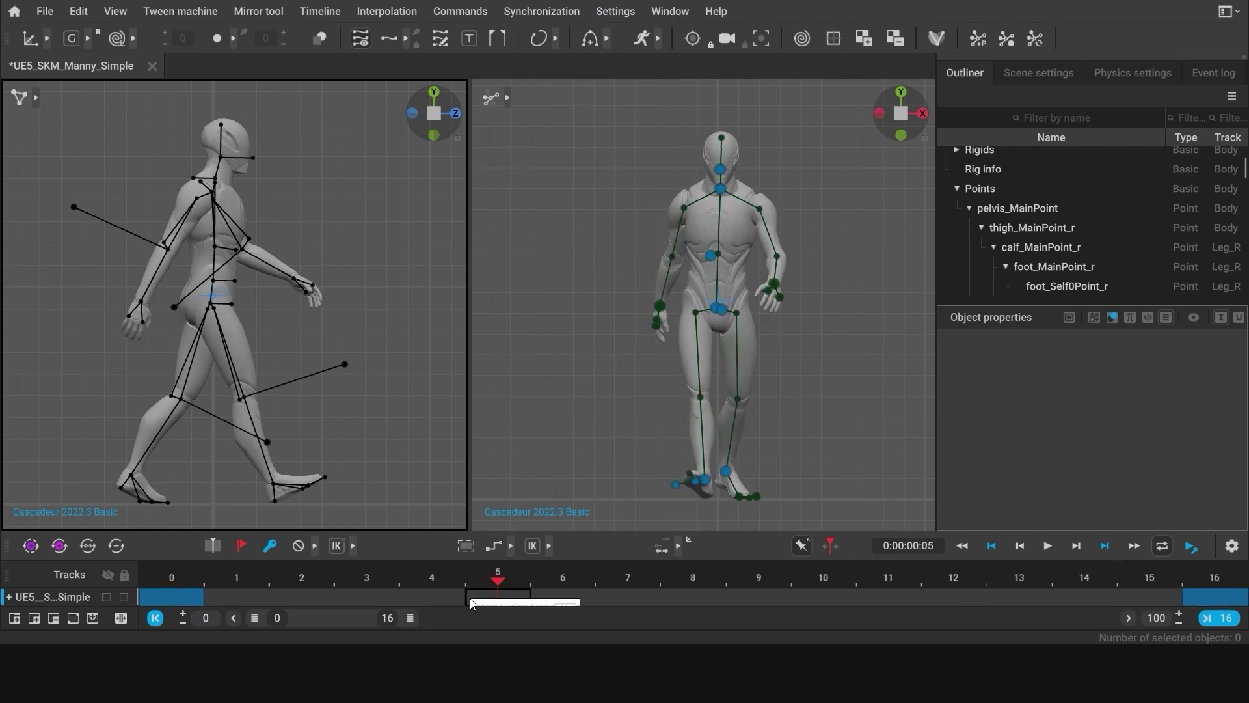
pyautogui.click(509, 553)
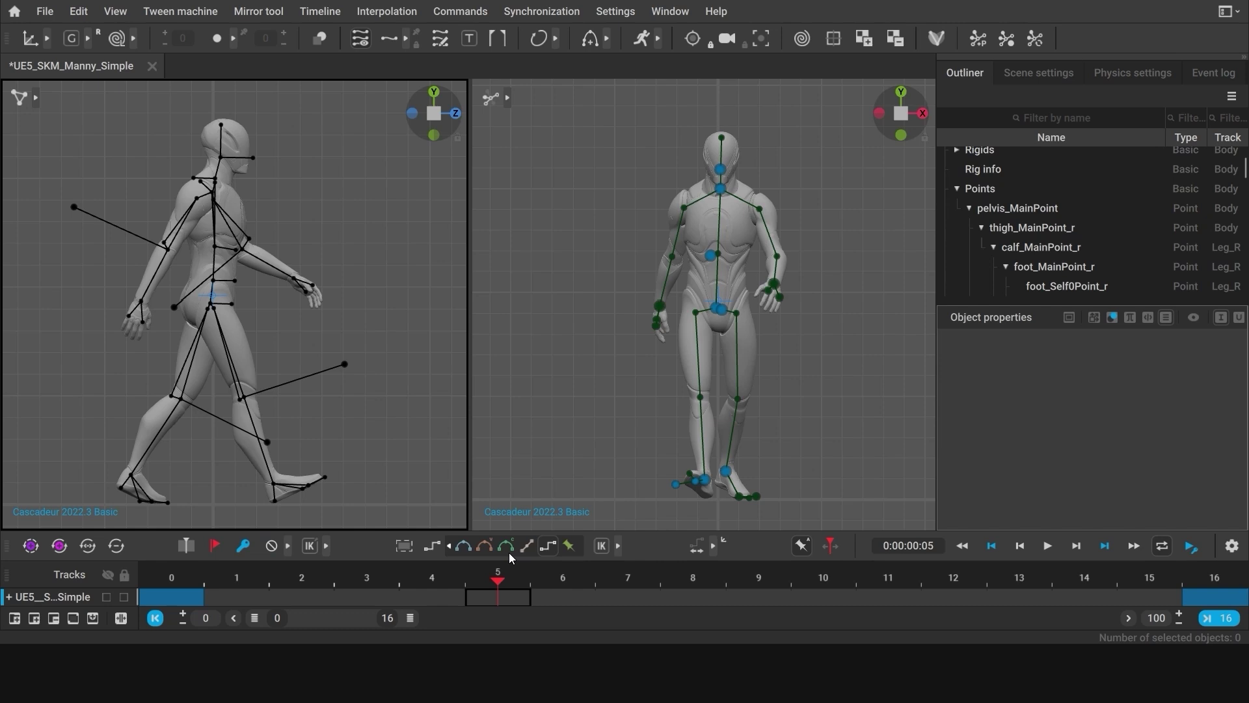
pyautogui.click(464, 551)
pyautogui.moveTo(188, 581); pyautogui.dragTo(1206, 595)
pyautogui.hotkey('ctrl', 's')
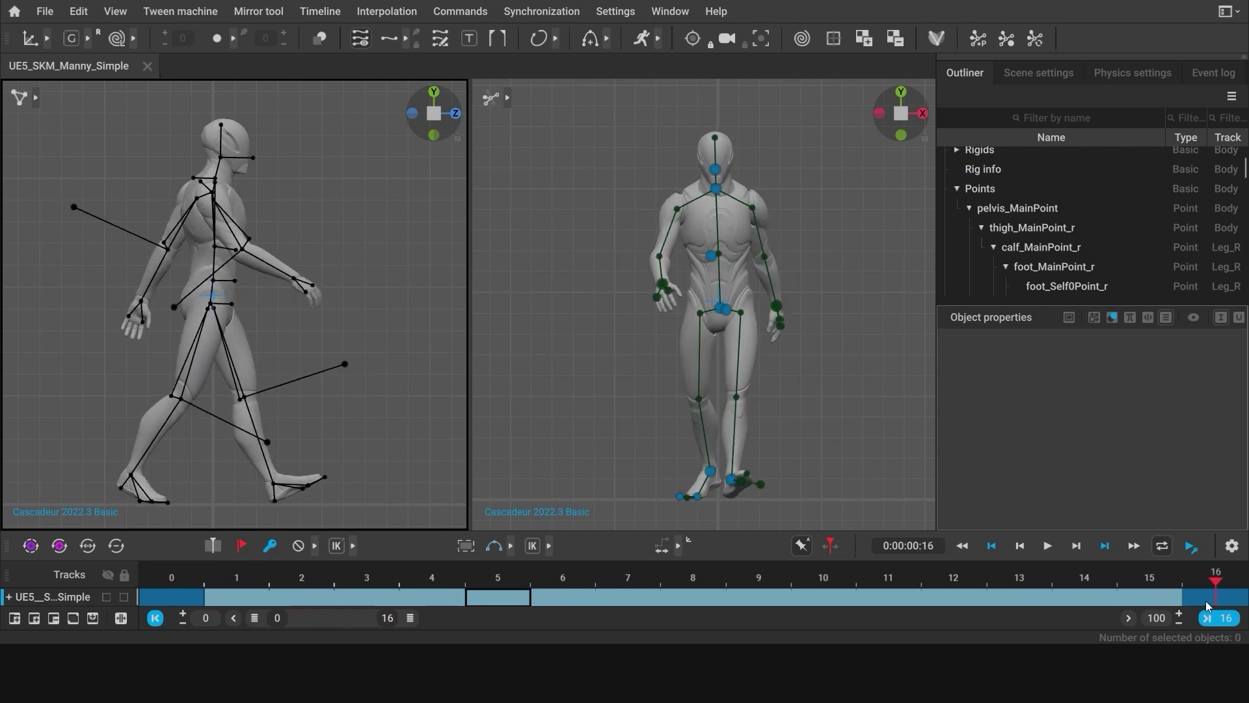
# Enlarge the timeline area, widen the track names and expand the character's track into its body-part tracks
pyautogui.moveTo(747, 534); pyautogui.dragTo(746, 433)
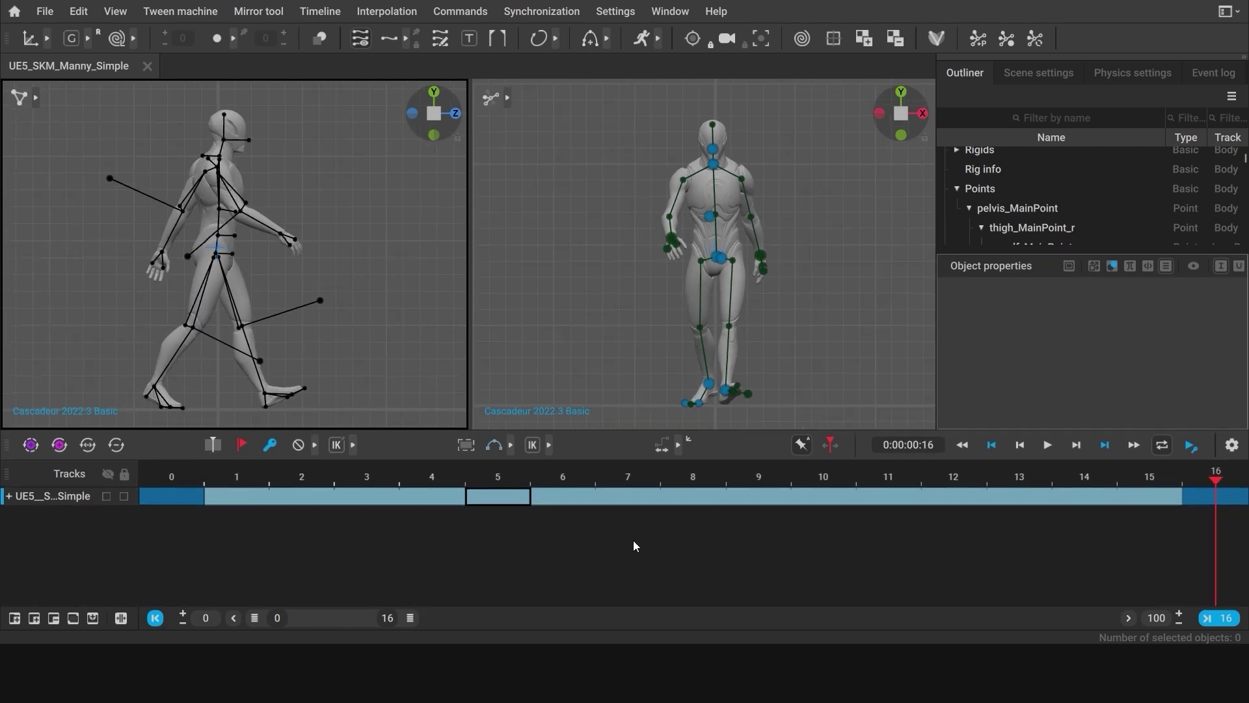
pyautogui.moveTo(138, 474); pyautogui.dragTo(183, 482)
pyautogui.click(9, 496)
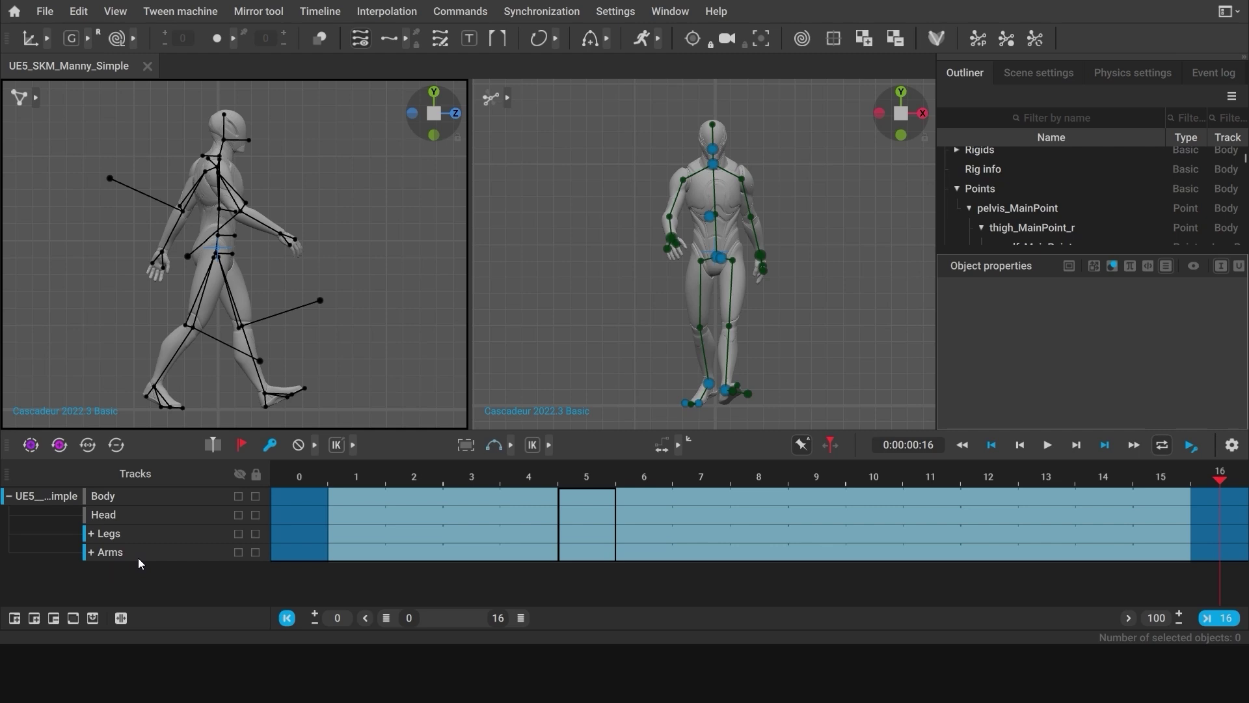
# Switch the front view to point controller mode and select both arms' points to identify their track, ending with nothing selected
pyautogui.click(507, 99)
pyautogui.click(558, 101)
pyautogui.click(682, 182)
pyautogui.doubleClick(680, 182)
pyautogui.keyDown('shift'); pyautogui.doubleClick(742, 179); pyautogui.keyUp('shift')
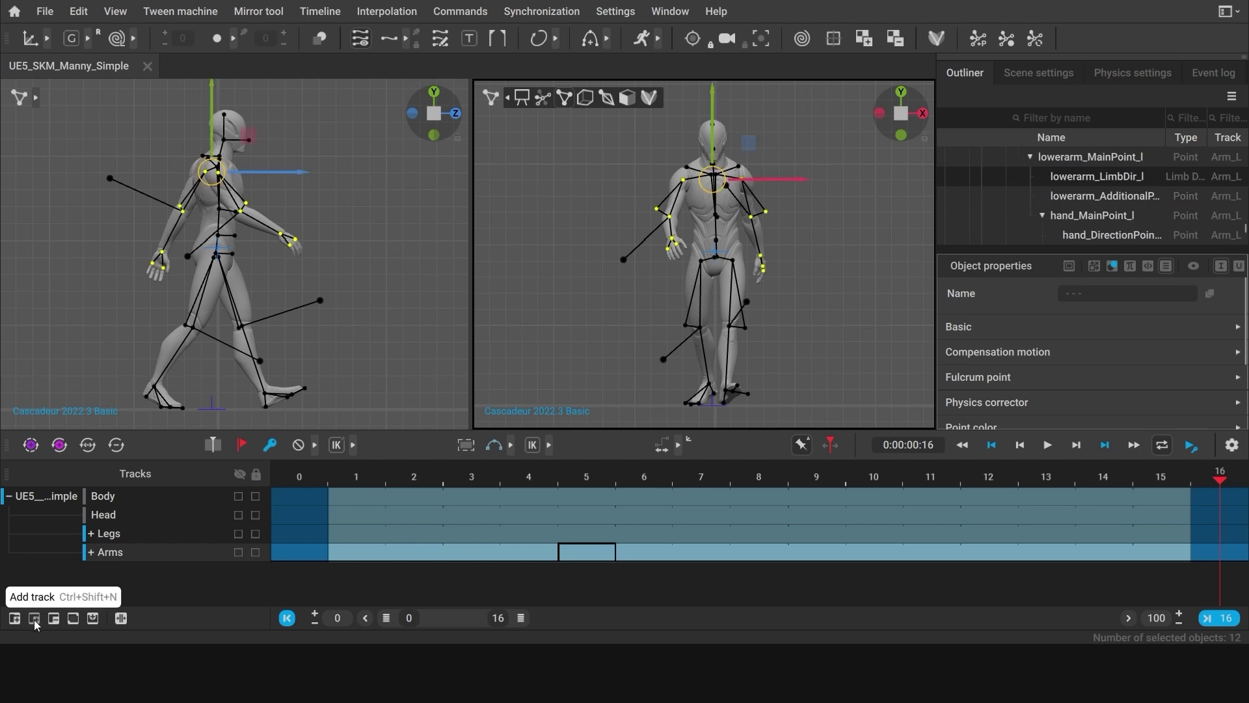
pyautogui.click(535, 316)
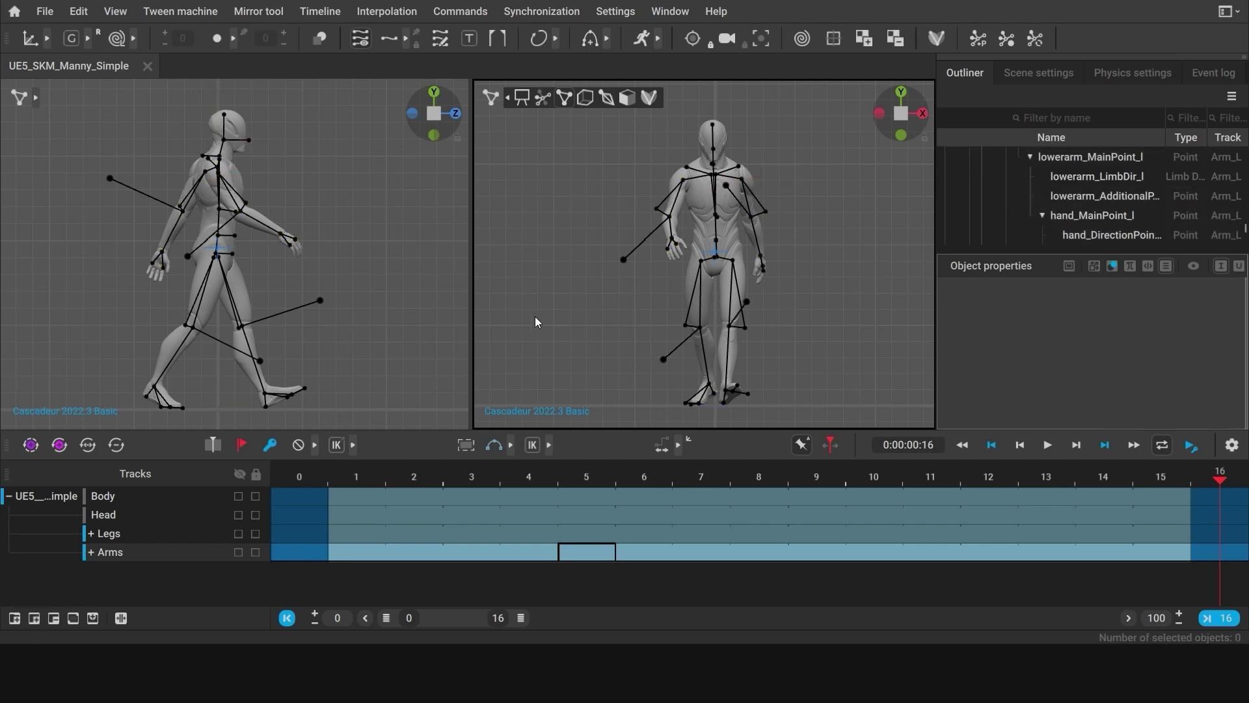
# Set the whole Arms track to forward kinematics and scrub the first frames up to frame 3 to check the arm swing
pyautogui.click(130, 557)
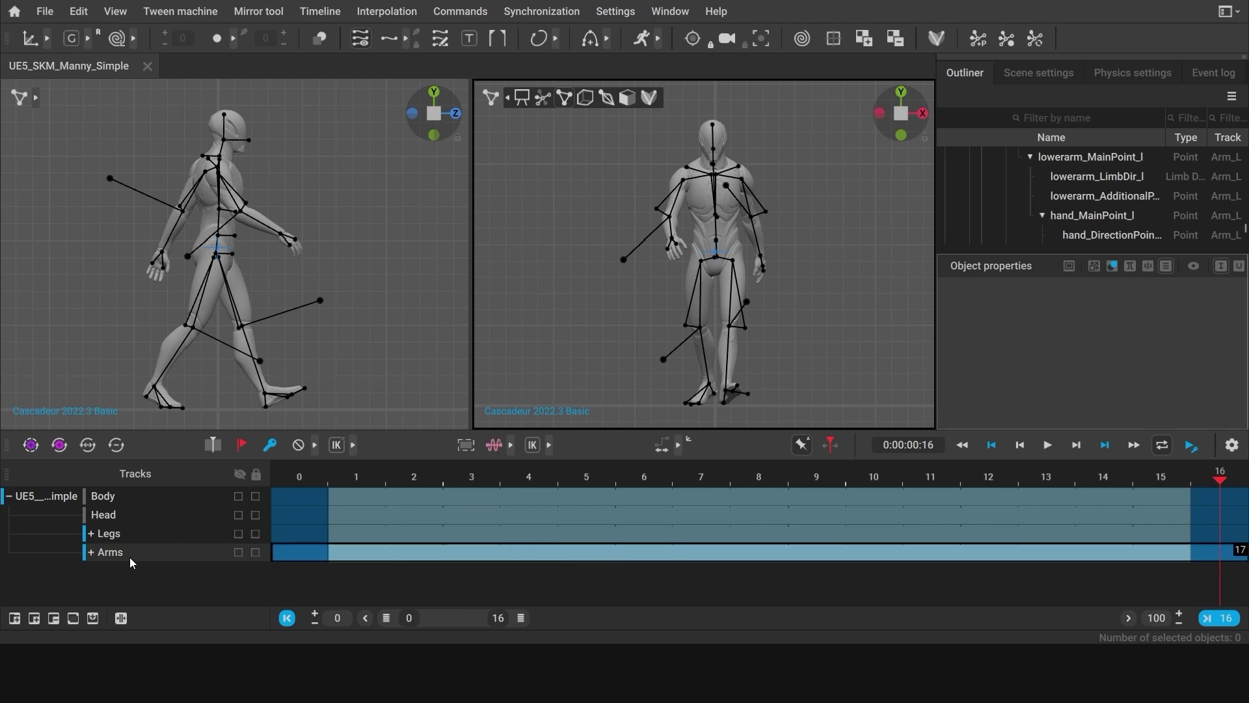
pyautogui.click(549, 447)
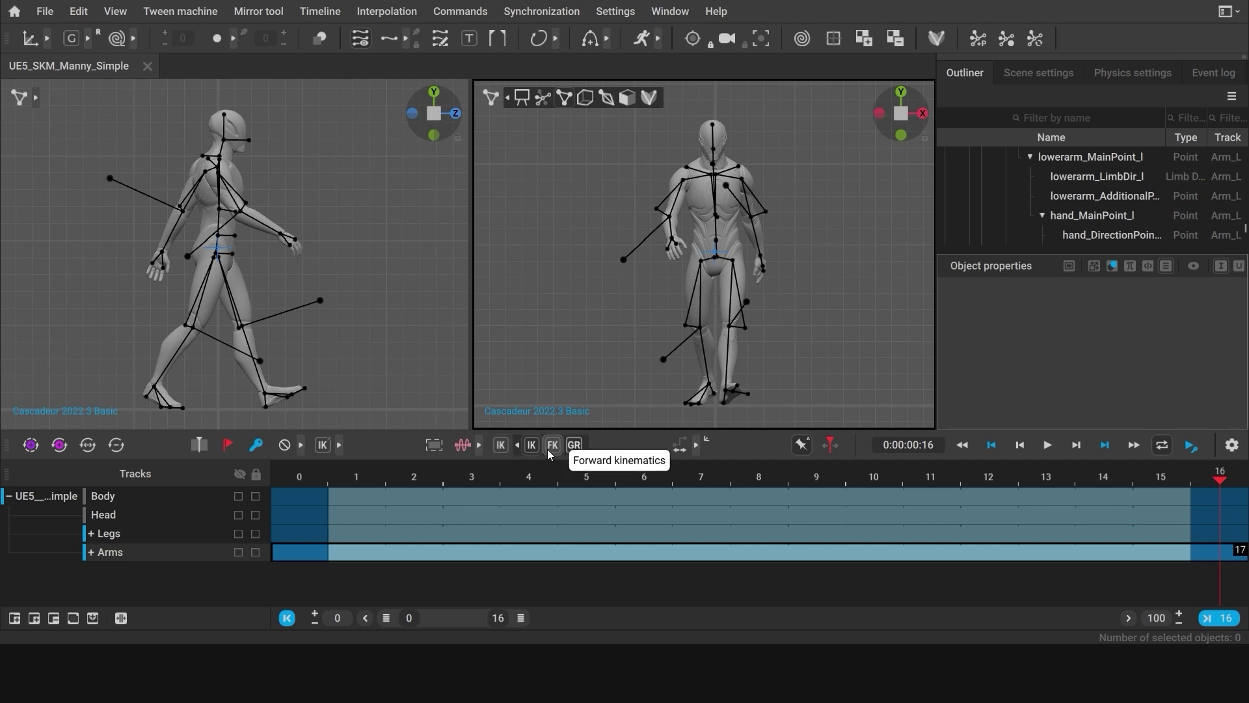
pyautogui.click(552, 446)
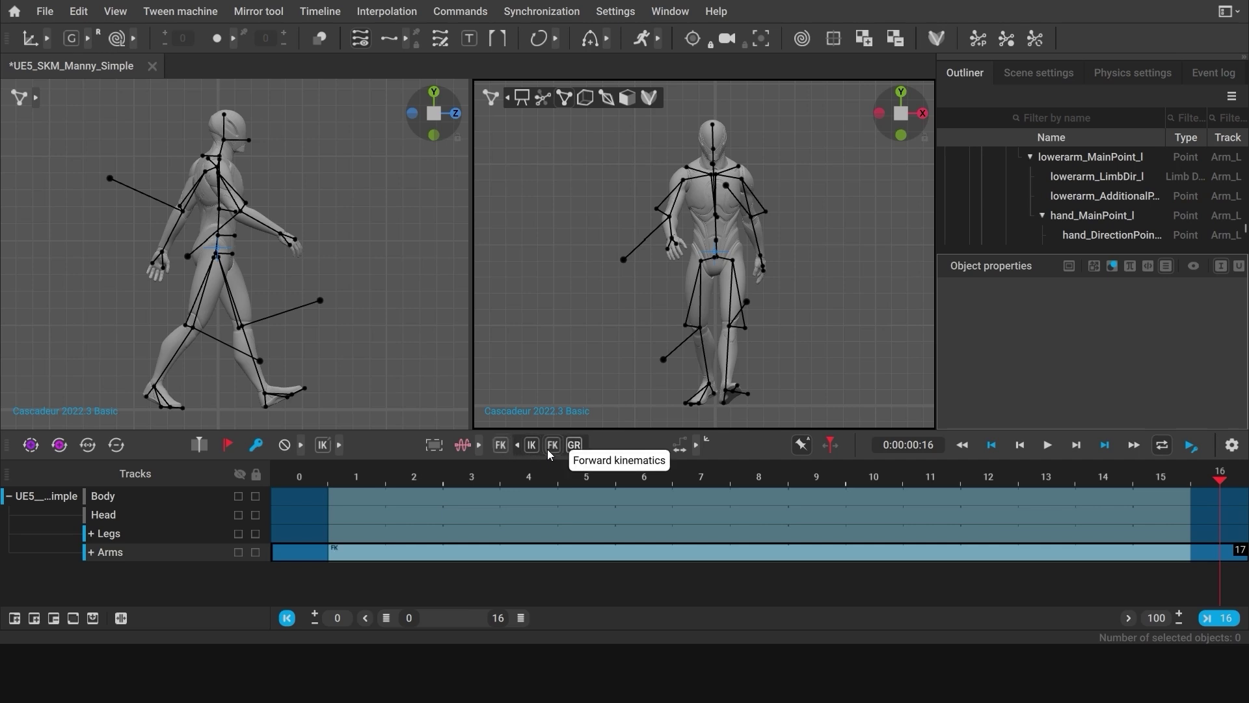
pyautogui.moveTo(425, 430); pyautogui.dragTo(420, 459)
pyautogui.click(316, 509)
pyautogui.moveTo(317, 512); pyautogui.dragTo(472, 520)
# Hide the controllers in the side view, reduce the timeline's height and collapse the character's tracks into one
pyautogui.click(370, 300)
pyautogui.press('1')
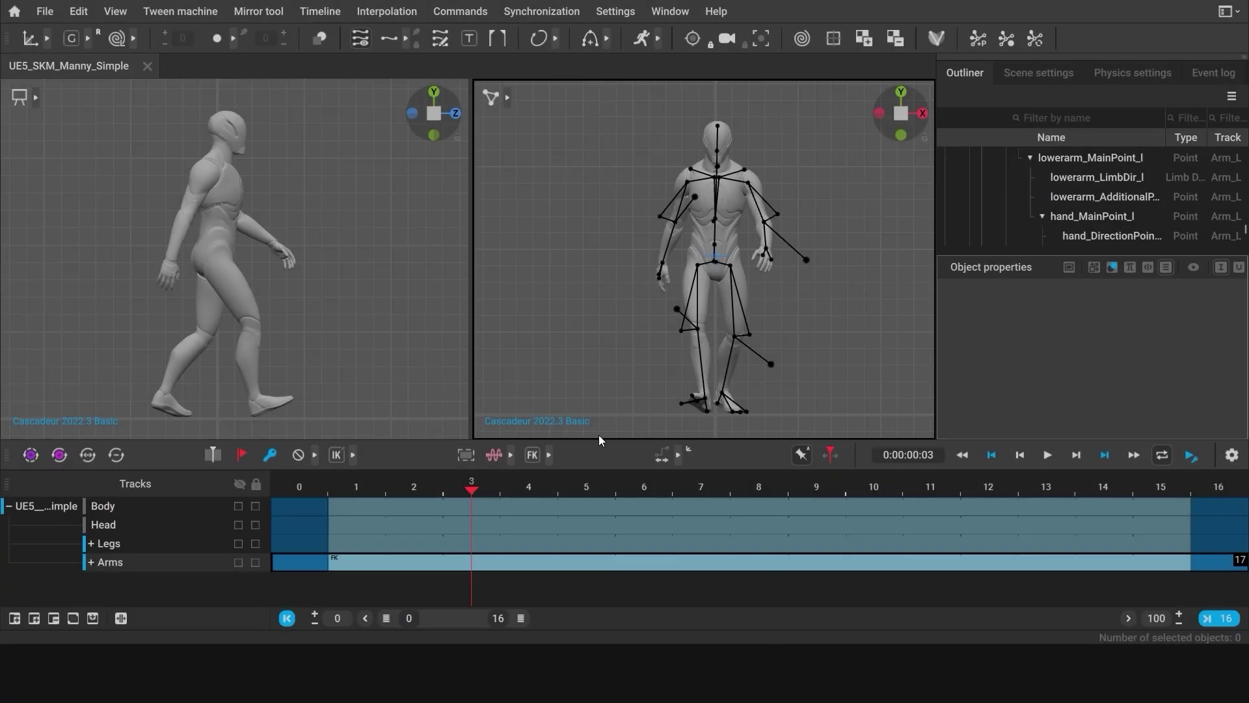
pyautogui.moveTo(591, 439); pyautogui.dragTo(592, 454)
pyautogui.click(8, 520)
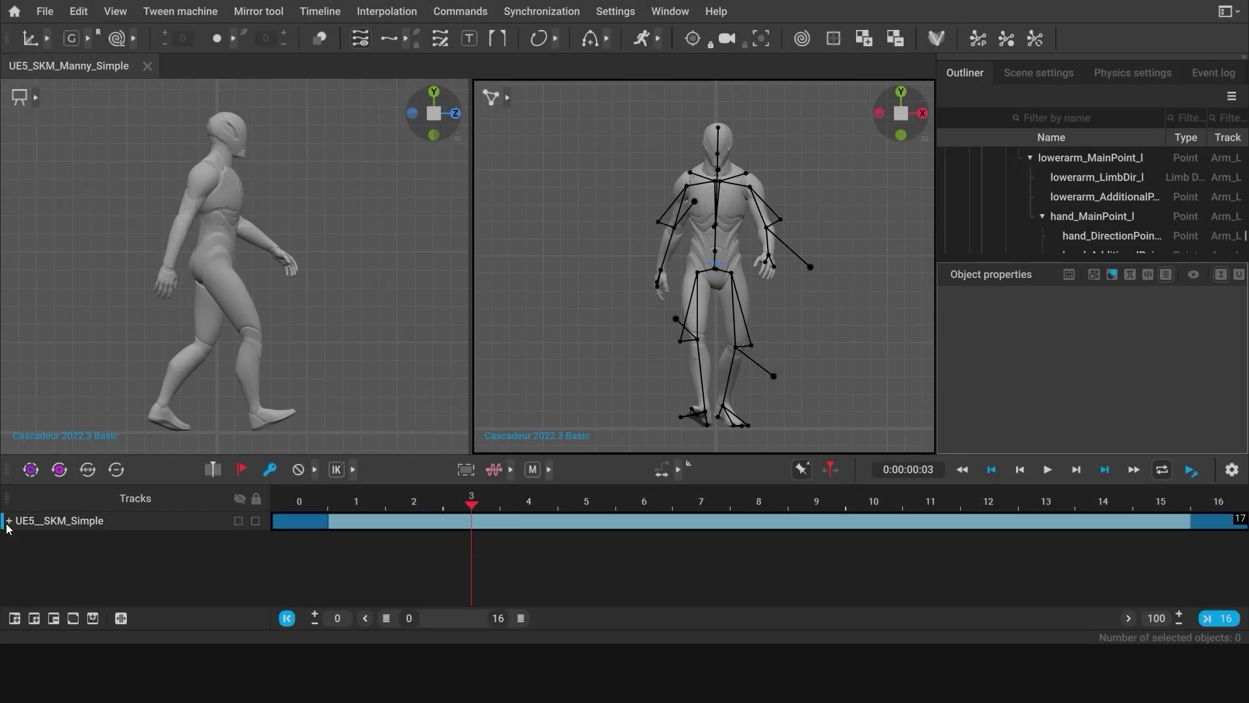
# Shrink the timeline area to a single track row and add a keyframe at frame 8
pyautogui.moveTo(363, 464); pyautogui.dragTo(756, 592)
pyautogui.click(754, 602)
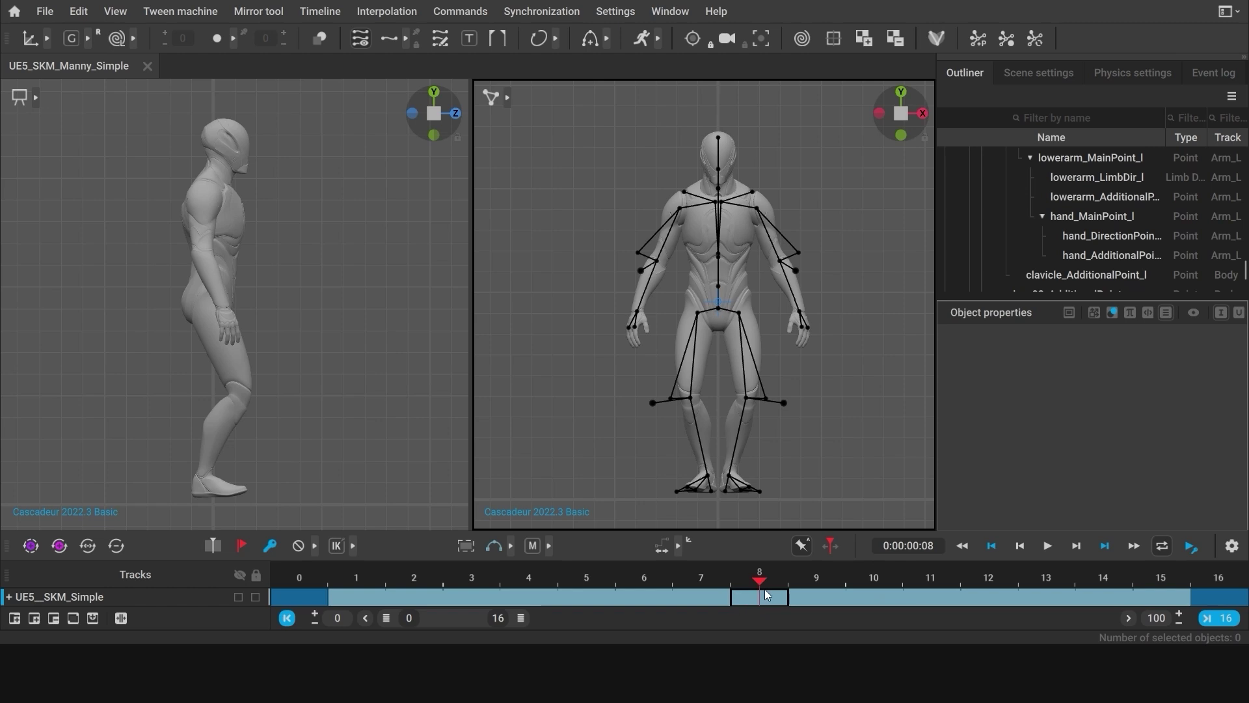
pyautogui.click(261, 555)
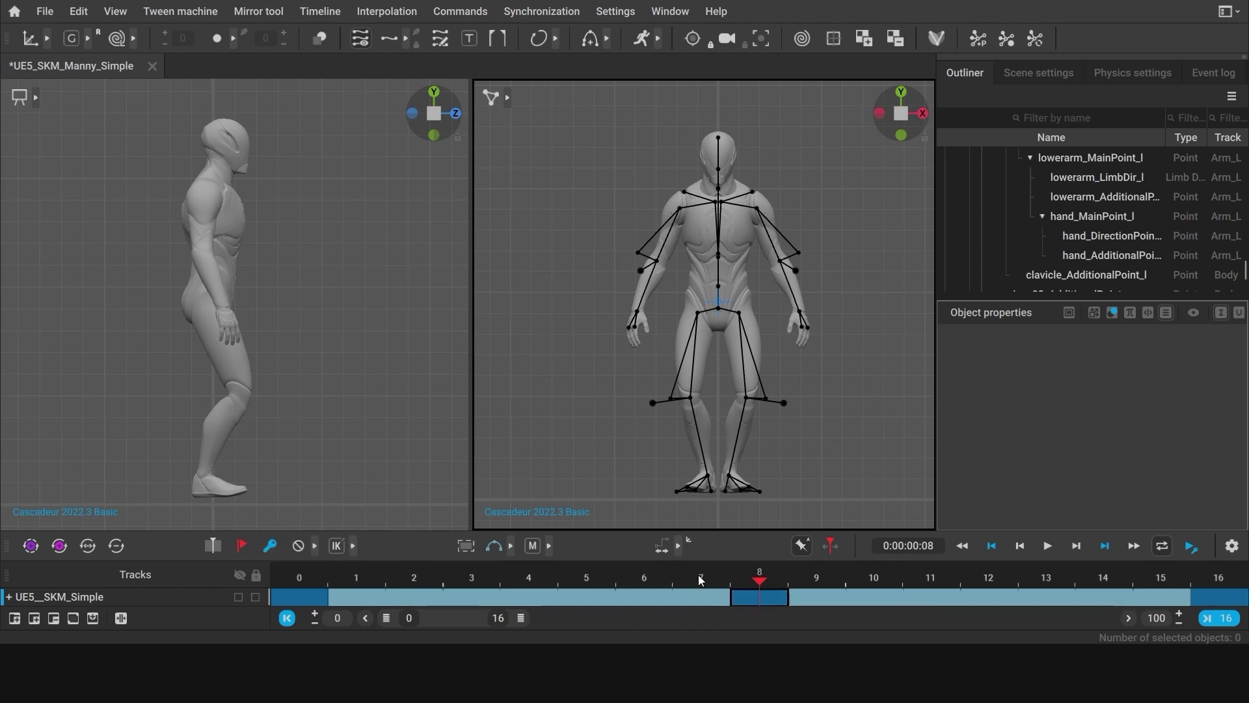
# Scrub through the animation to review it, return to frame 8 and switch both views to AutoPosing mode
pyautogui.moveTo(355, 599); pyautogui.dragTo(1167, 606)
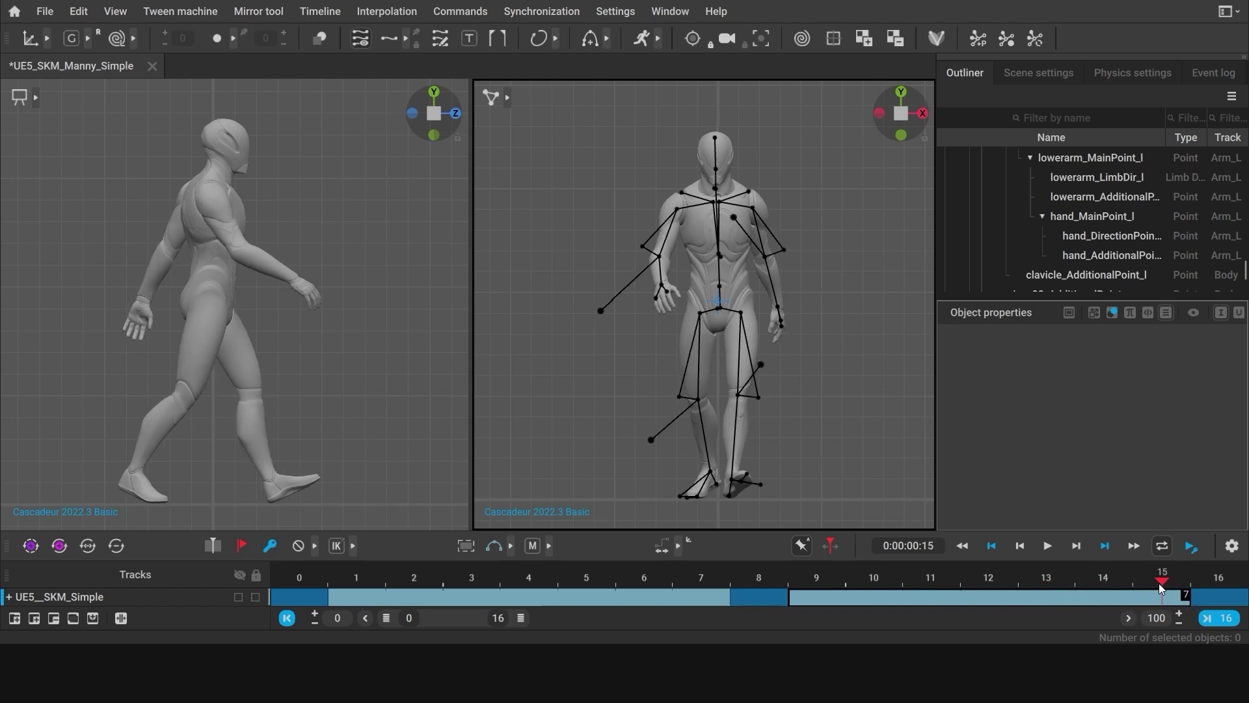
pyautogui.moveTo(1158, 583); pyautogui.dragTo(753, 599)
pyautogui.click(752, 598)
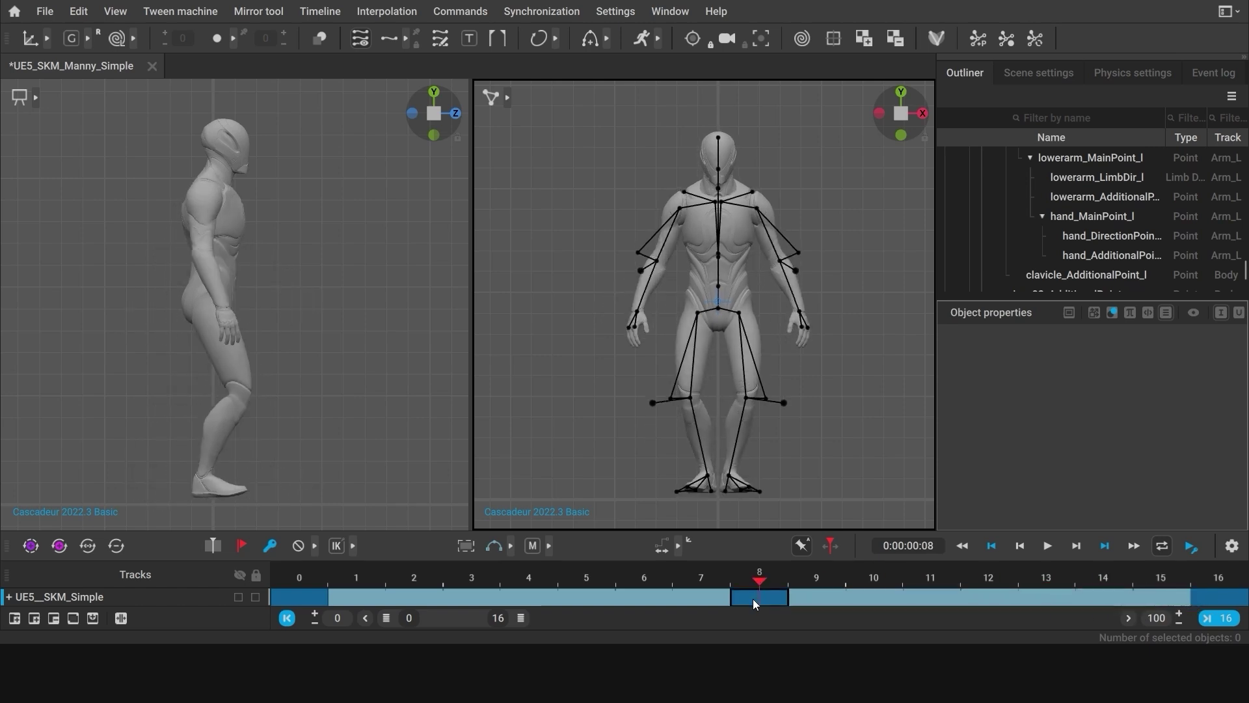
pyautogui.click(508, 101)
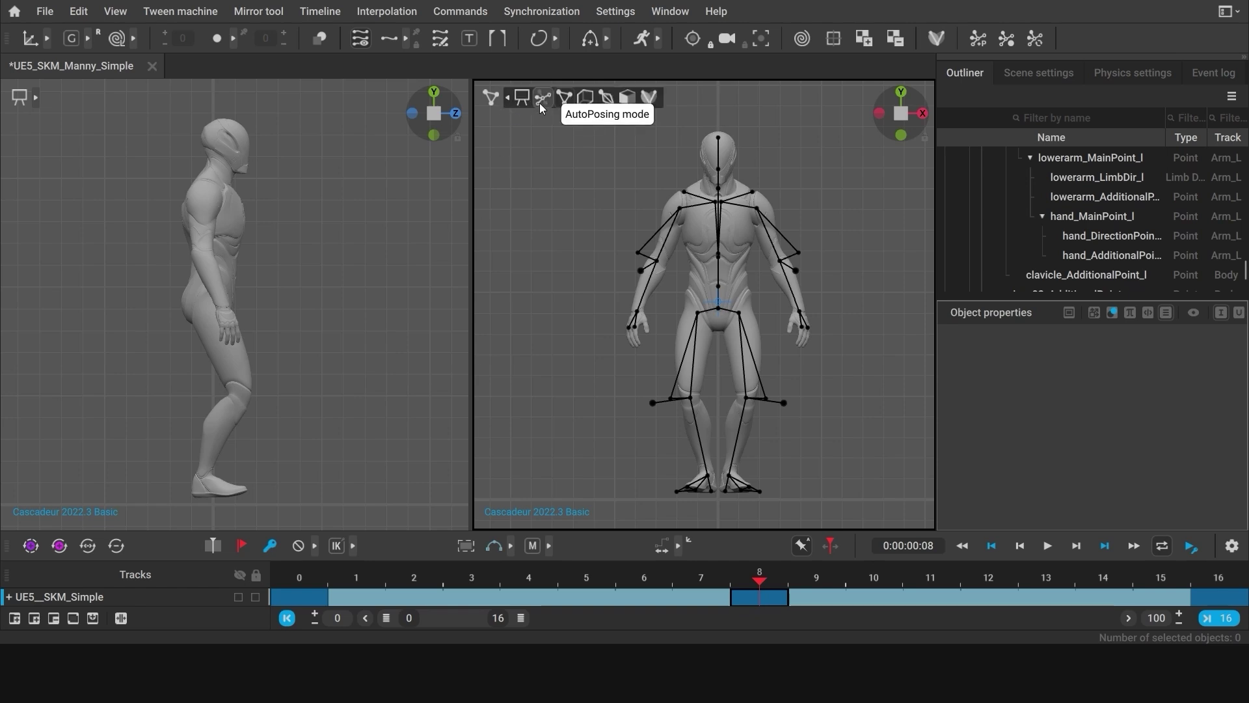
pyautogui.click(541, 102)
pyautogui.click(34, 97)
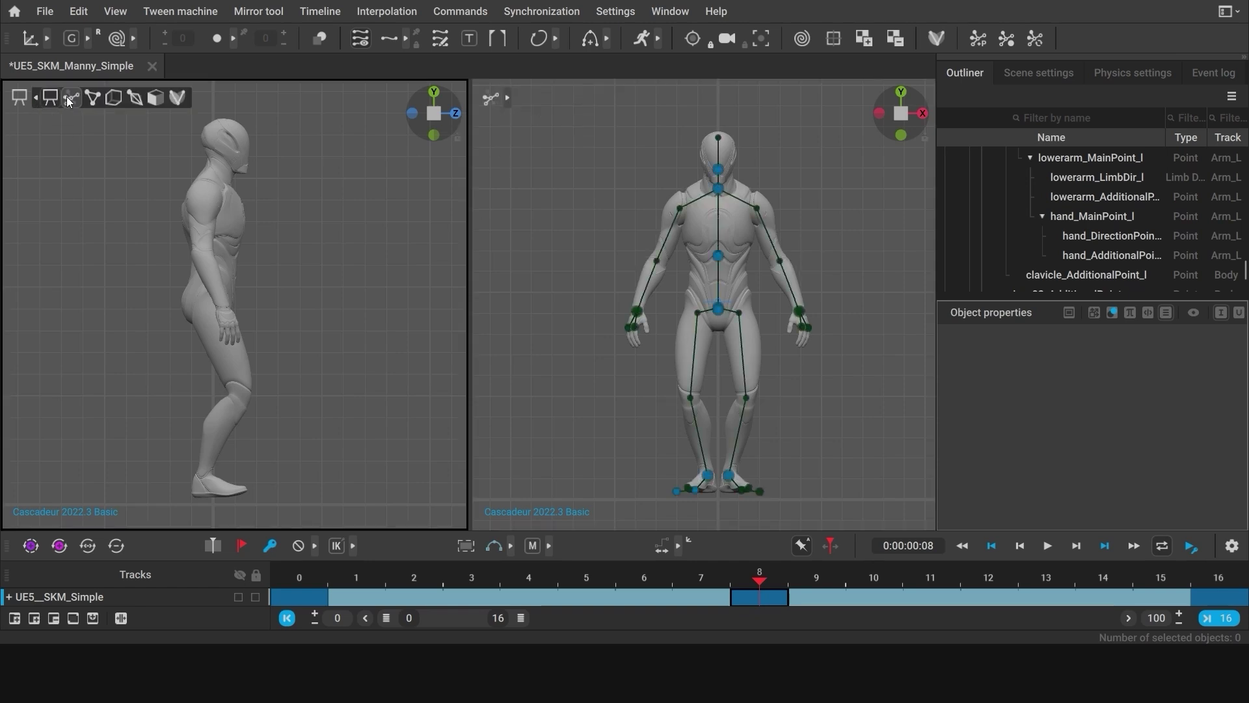
pyautogui.click(69, 99)
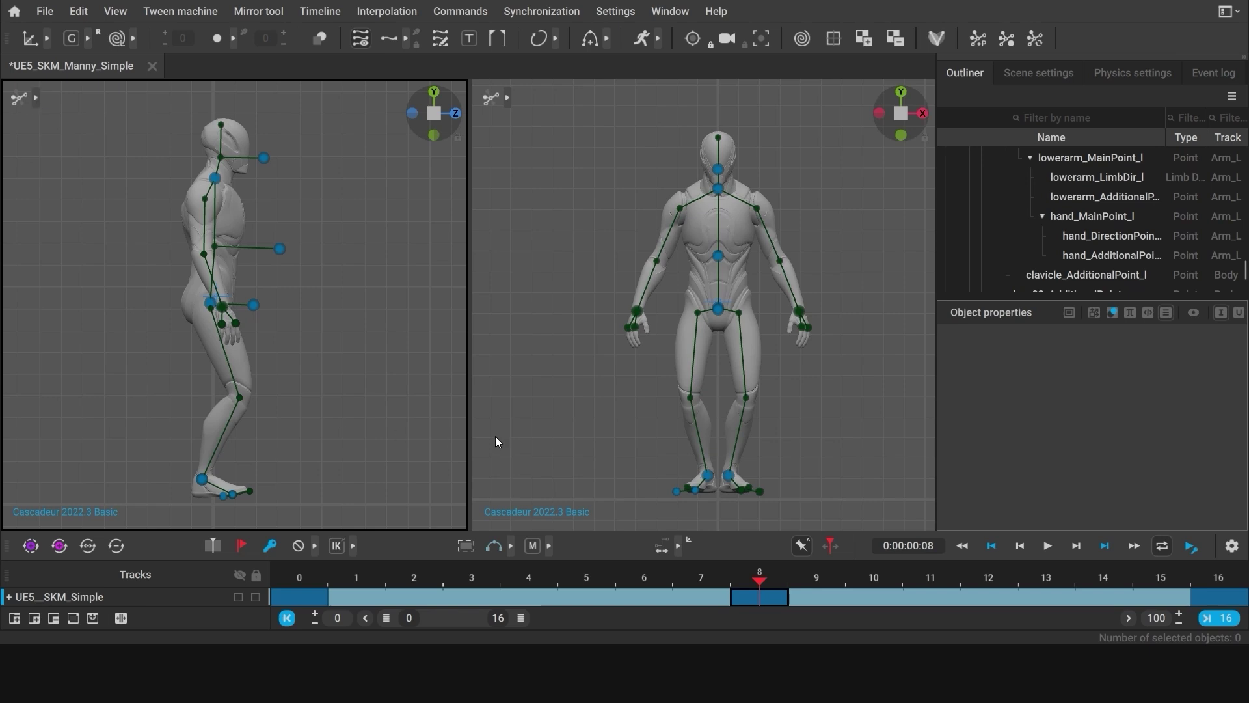
# At frame 8, lower the right foot to the ground as the supporting foot and raise the left foot behind it
pyautogui.click(707, 476)
pyautogui.moveTo(298, 588); pyautogui.dragTo(759, 583)
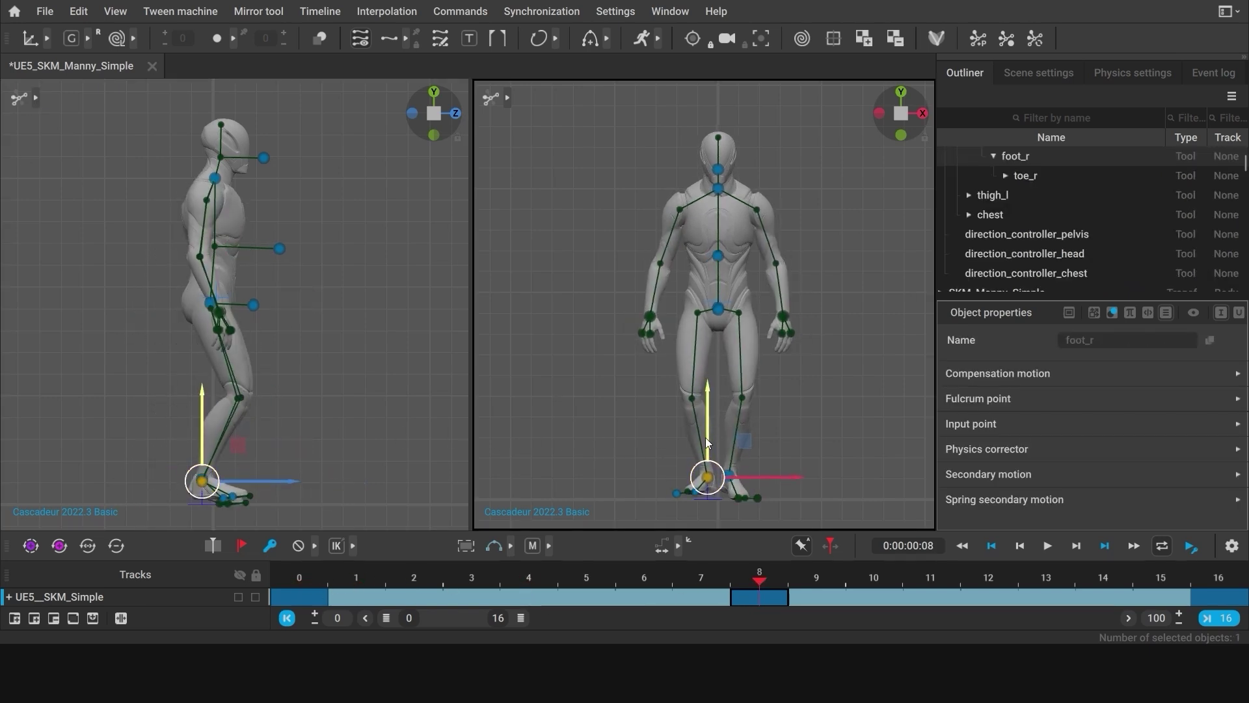
pyautogui.click(730, 473)
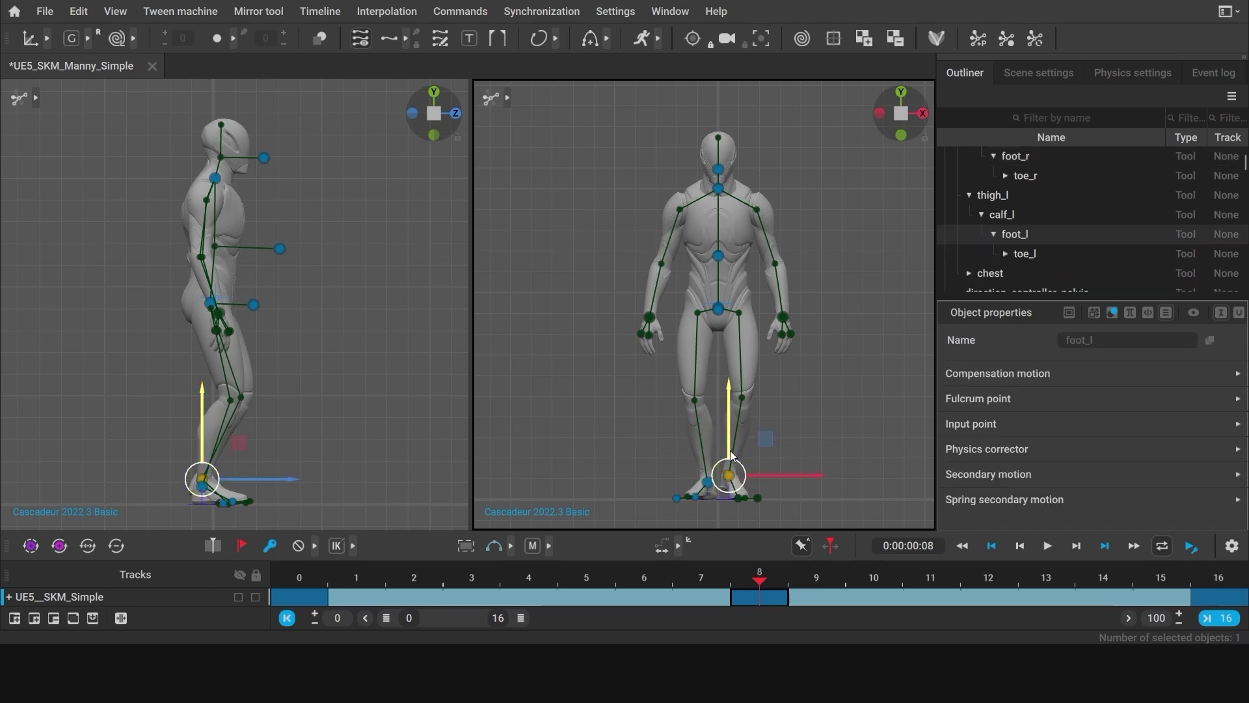
pyautogui.moveTo(730, 455); pyautogui.dragTo(730, 426)
pyautogui.click(202, 484)
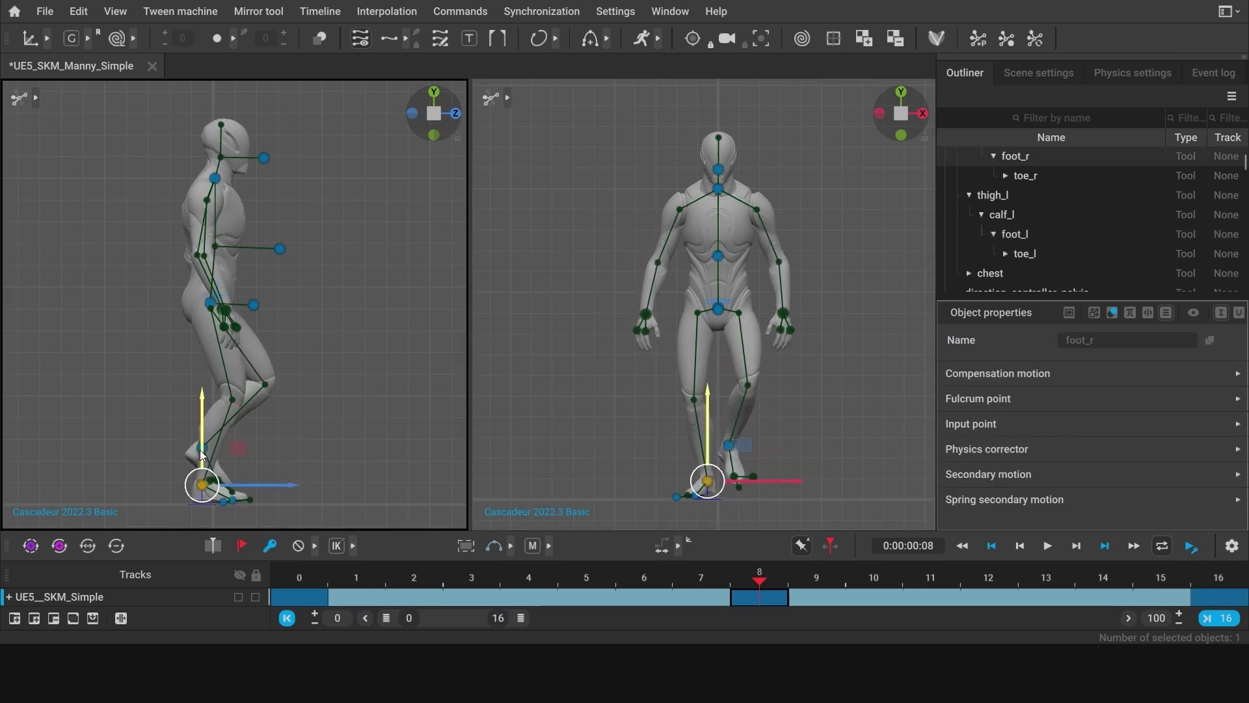
pyautogui.click(272, 512)
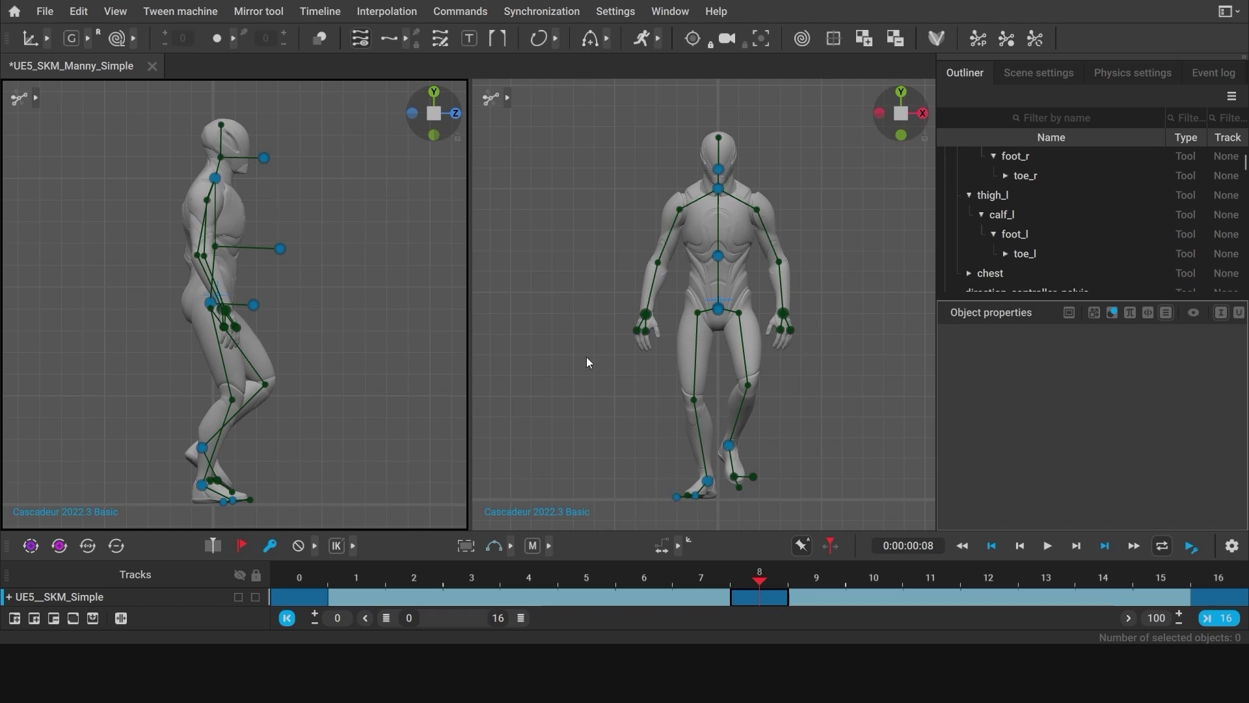
# Raise the pelvis, chest, neck and head controllers together at frame 8 to straighten the supporting right leg
pyautogui.moveTo(635, 132); pyautogui.dragTo(811, 332)
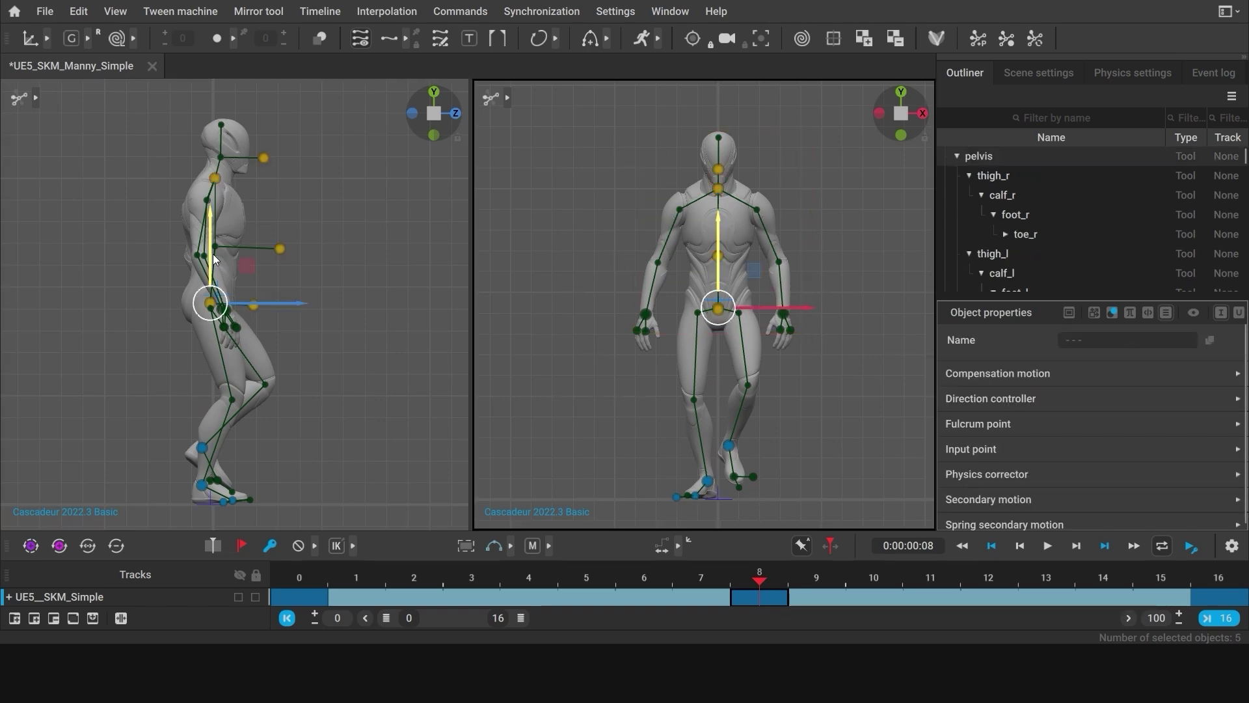
pyautogui.moveTo(213, 254); pyautogui.dragTo(198, 216)
pyautogui.click(190, 366)
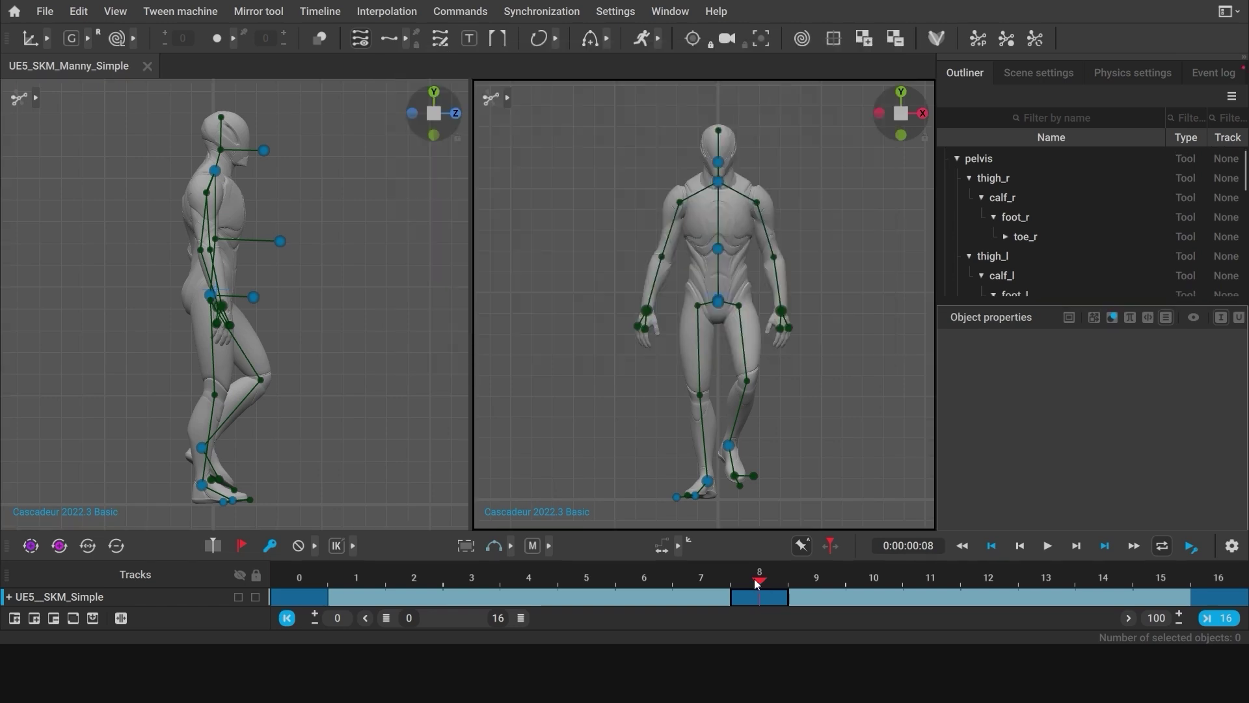
# At frame 8, move the right hand slightly back and closer to the body, and the left hand slightly forward
pyautogui.click(221, 306)
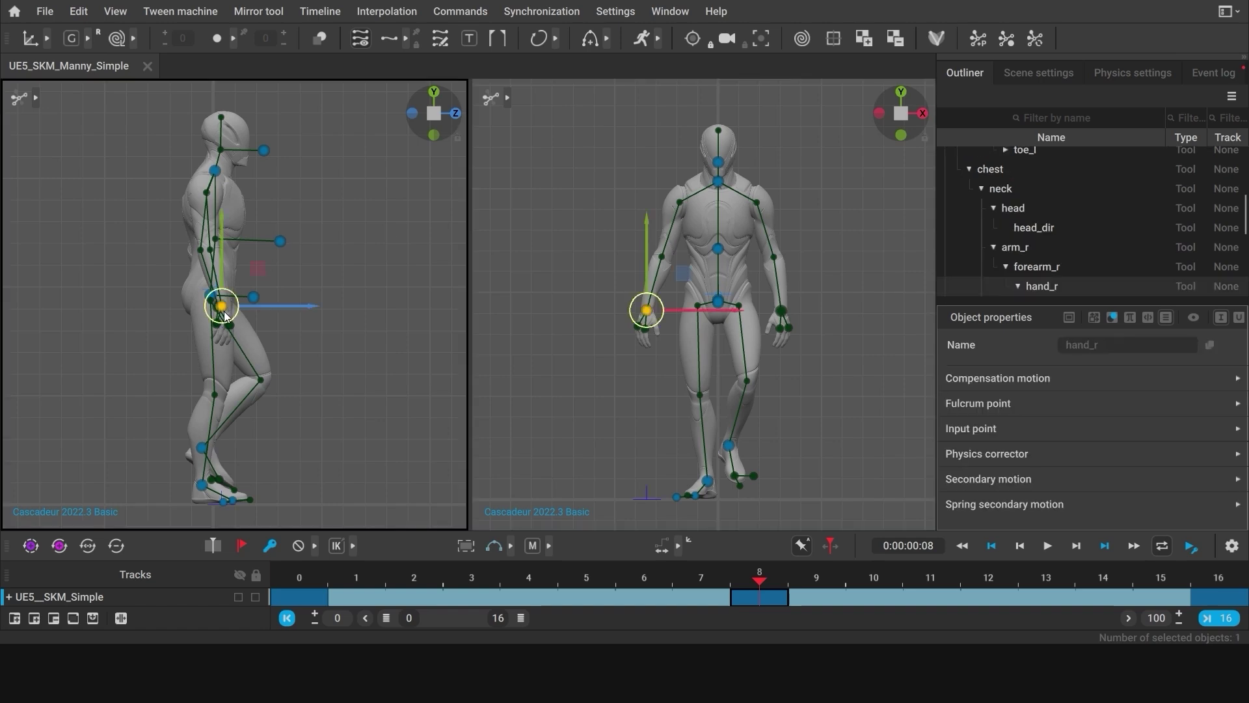
pyautogui.moveTo(300, 577); pyautogui.dragTo(771, 599)
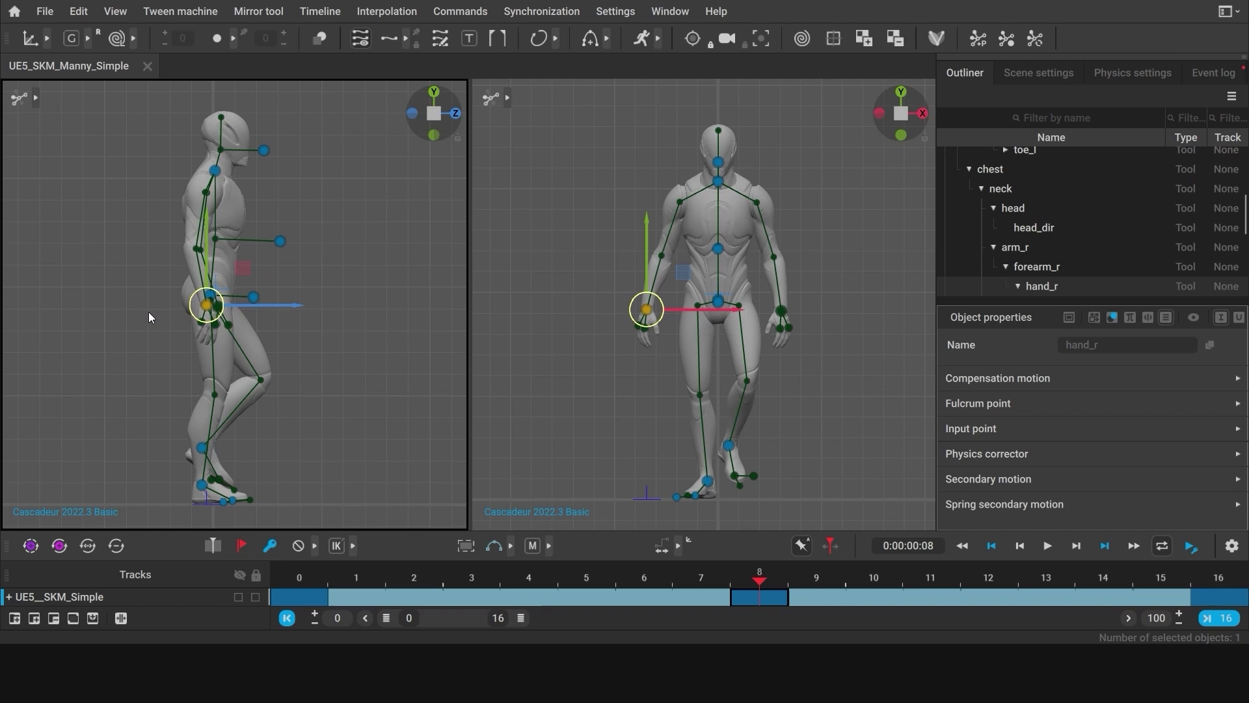
pyautogui.moveTo(648, 311)
pyautogui.mouseDown()
pyautogui.moveTo(619, 303)
pyautogui.moveTo(700, 320)
pyautogui.moveTo(664, 321)
pyautogui.mouseUp()
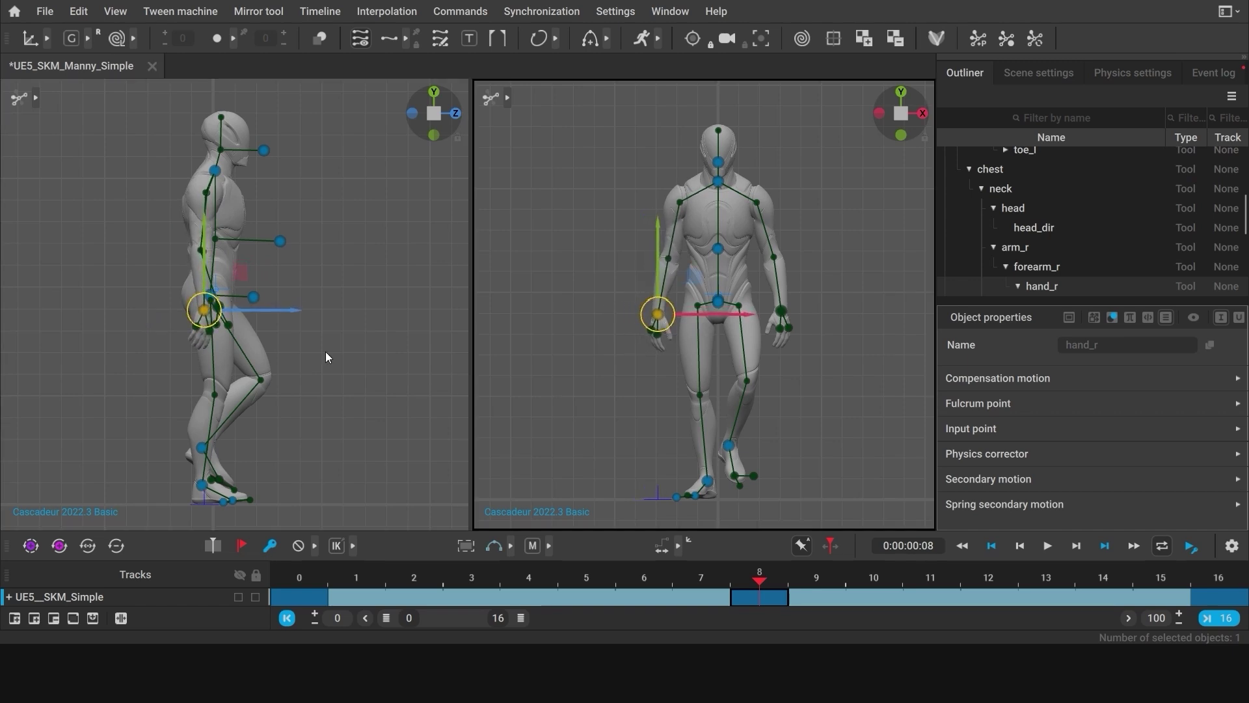
pyautogui.click(294, 342)
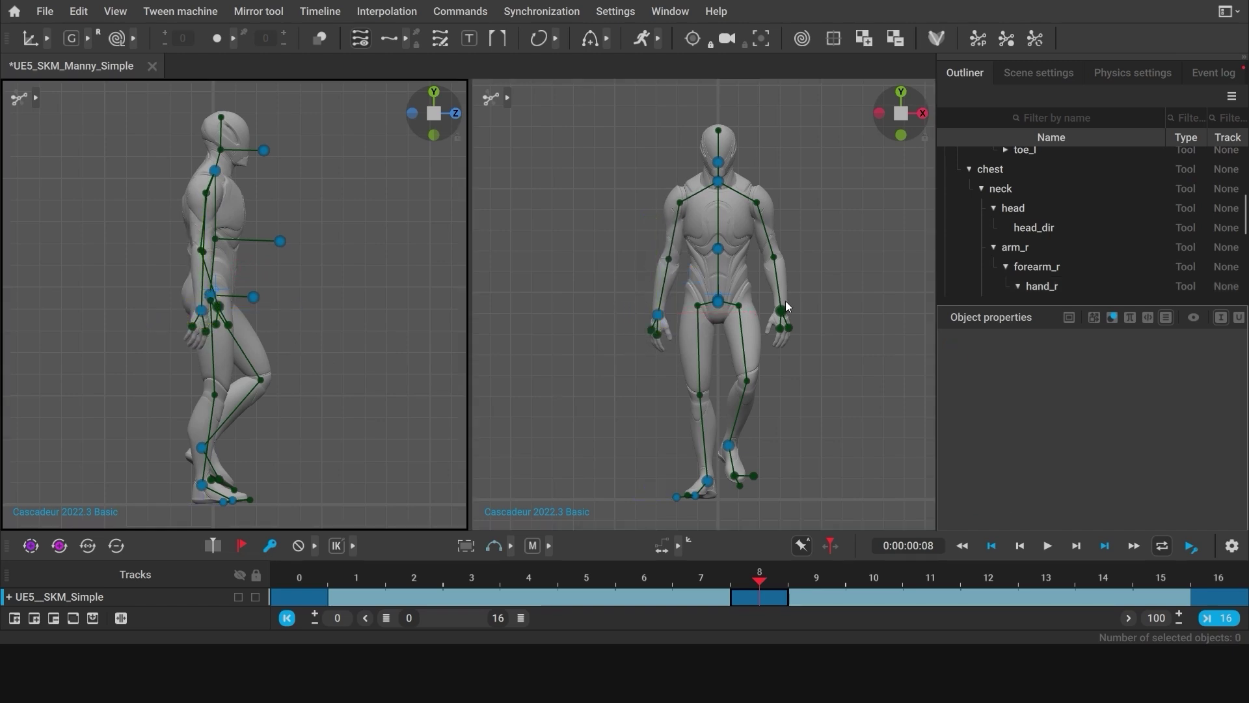
pyautogui.click(783, 307)
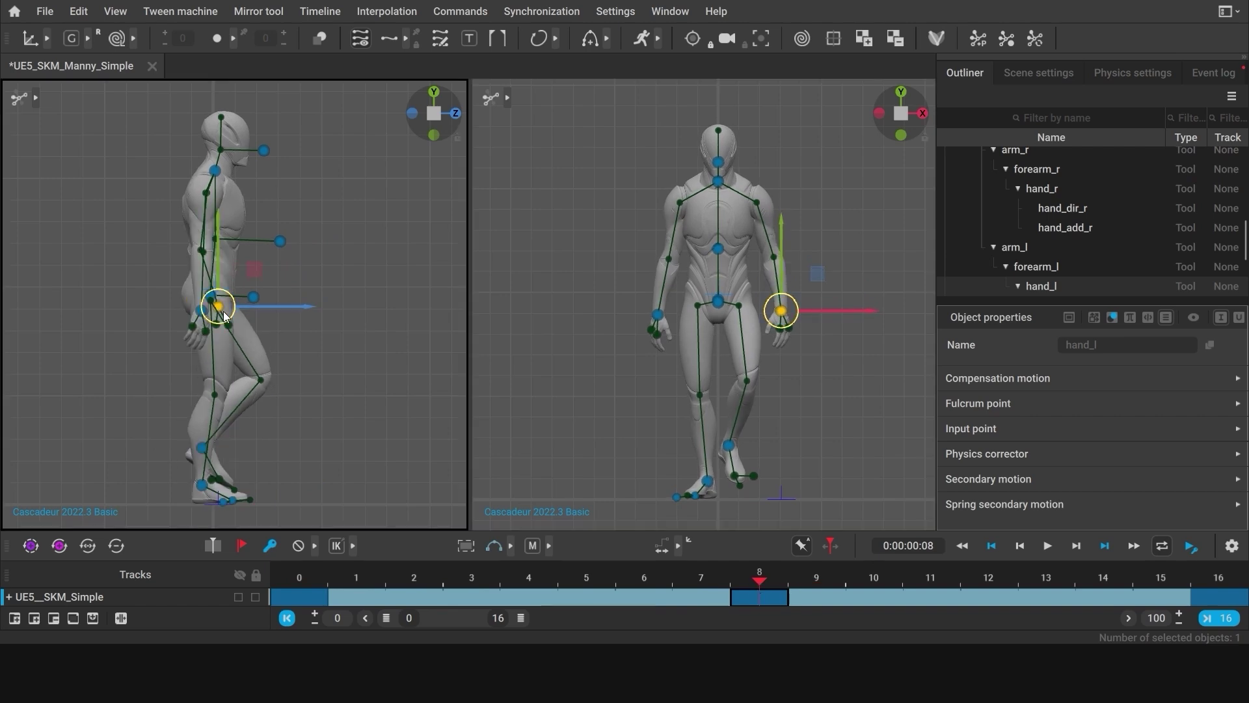
pyautogui.moveTo(223, 311); pyautogui.dragTo(249, 310)
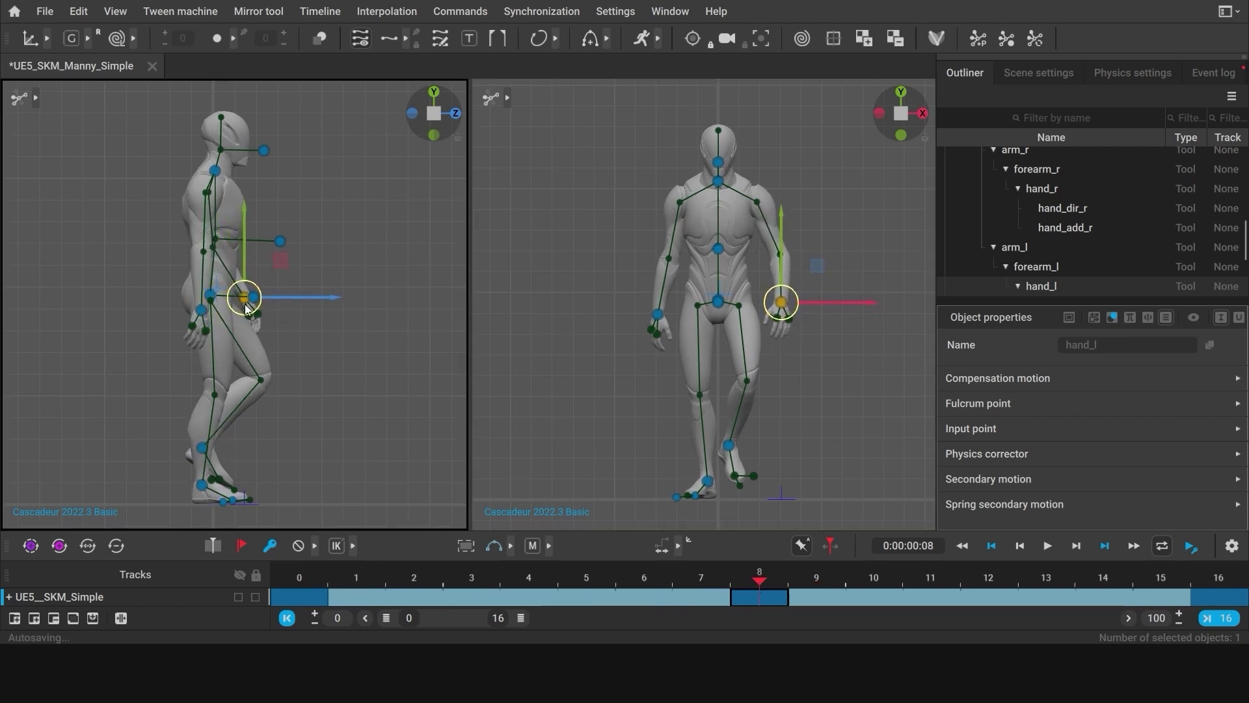
pyautogui.click(302, 318)
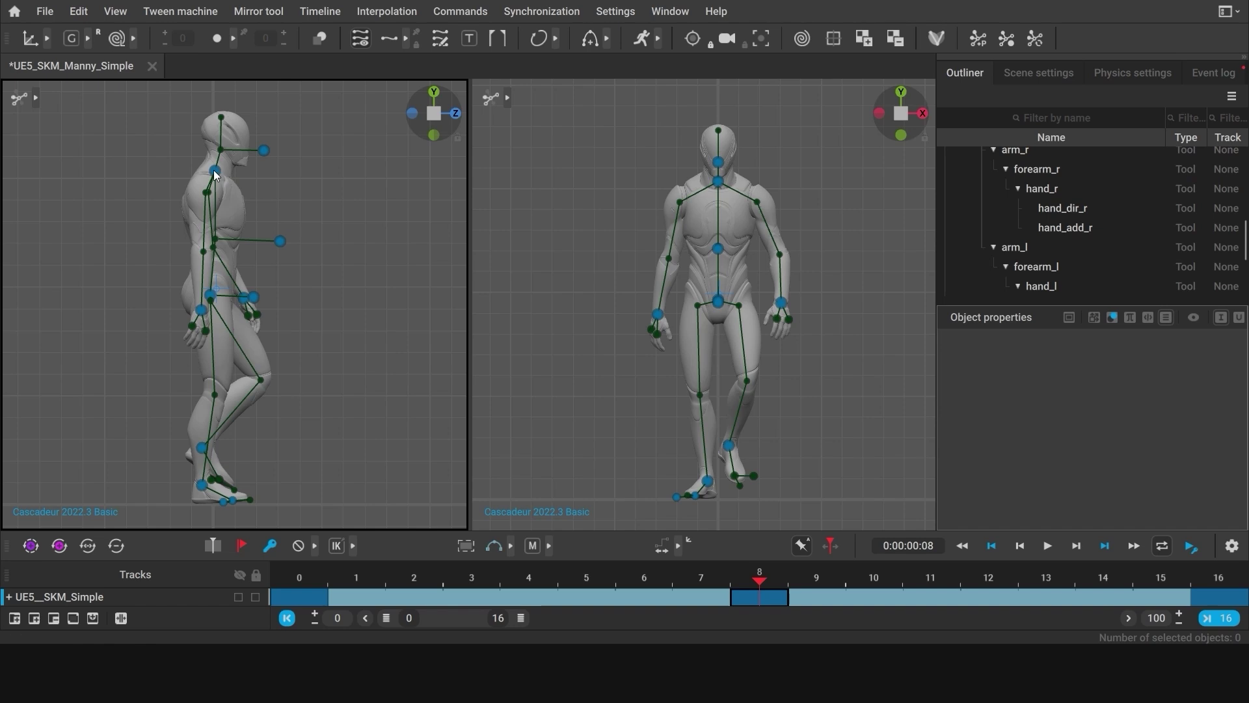
# Lean the upper body slightly forward at frame 8 by adjusting the neck, chest and head controllers
pyautogui.moveTo(216, 176); pyautogui.dragTo(245, 177)
pyautogui.click(224, 242)
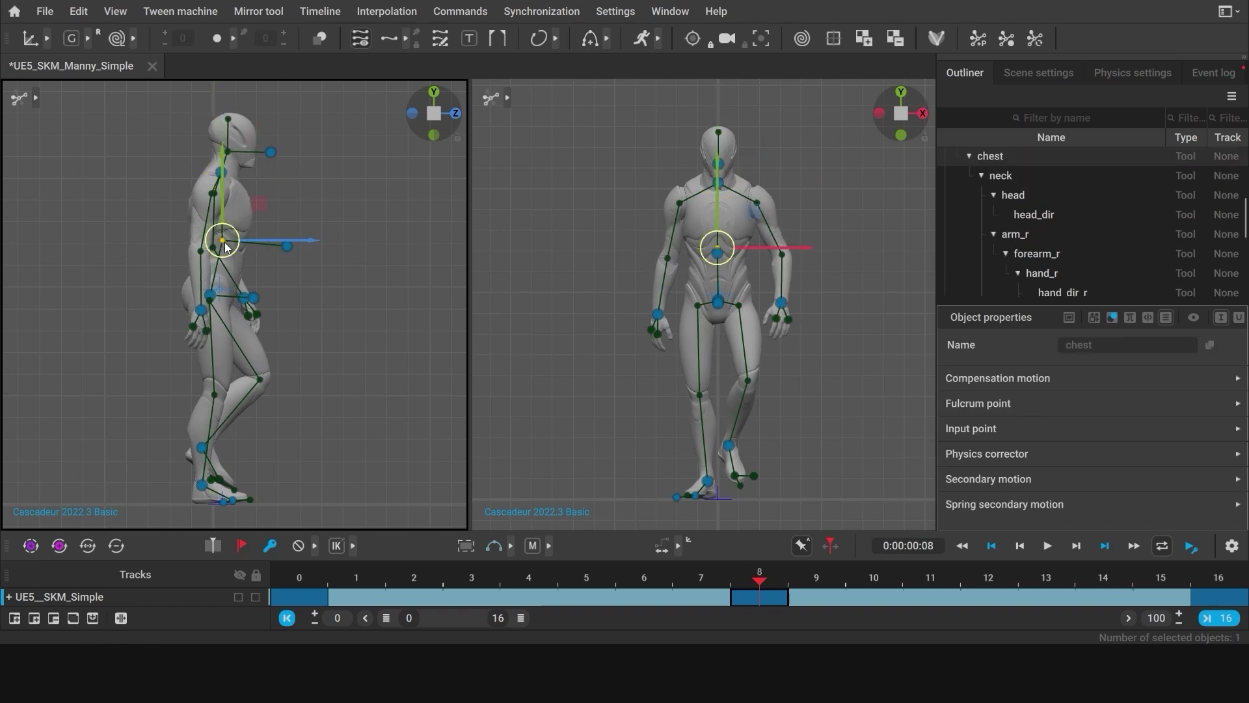
pyautogui.moveTo(224, 242); pyautogui.dragTo(219, 242)
pyautogui.click(221, 173)
pyautogui.moveTo(221, 173)
pyautogui.mouseDown()
pyautogui.moveTo(235, 173)
pyautogui.moveTo(227, 151)
pyautogui.mouseUp()
pyautogui.click(298, 220)
pyautogui.click(230, 151)
pyautogui.click(264, 158)
pyautogui.click(270, 154)
pyautogui.click(299, 199)
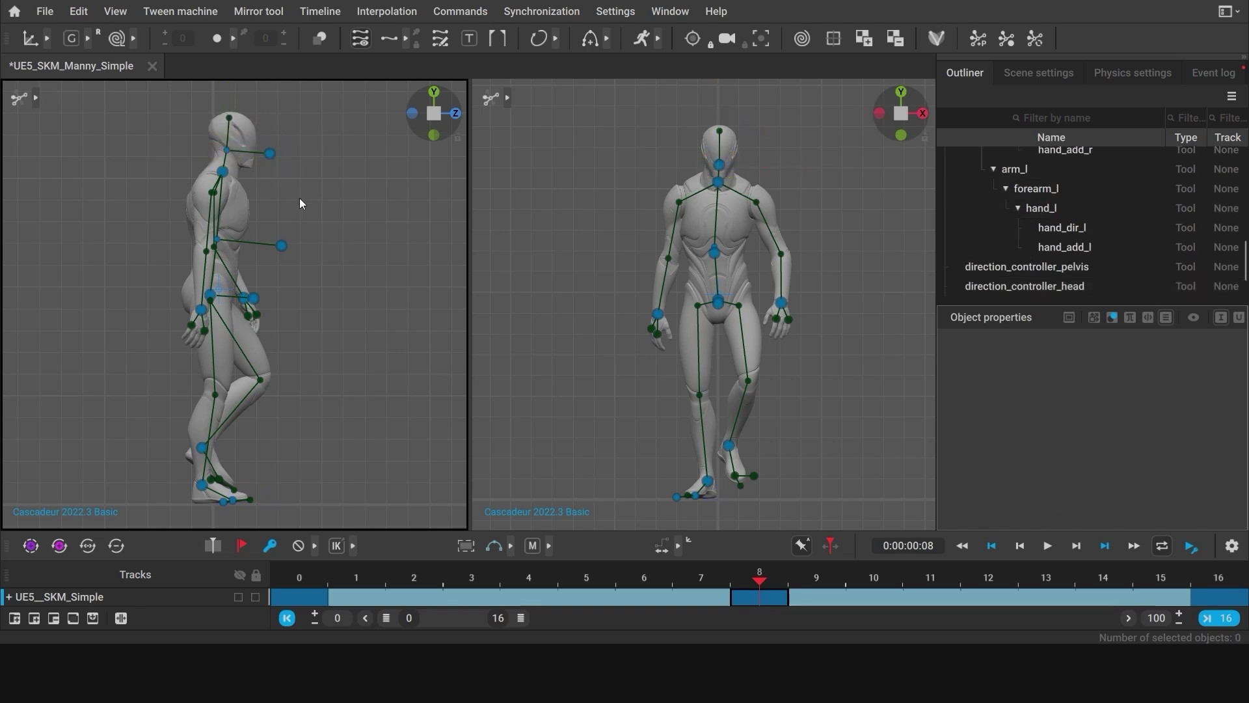
# Hide the side view's controllers, play back the walk, return to frame 8 and save the scene
pyautogui.press('h')
pyautogui.click(1047, 545)
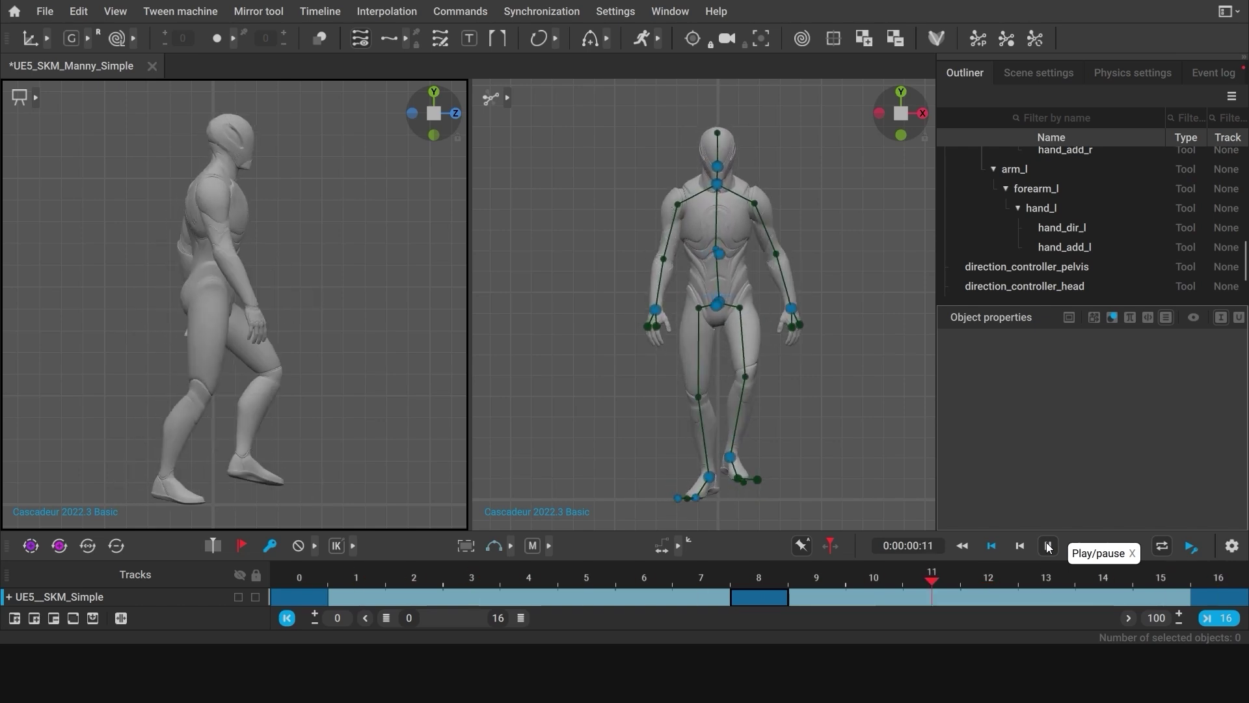
pyautogui.click(1047, 546)
pyautogui.click(768, 580)
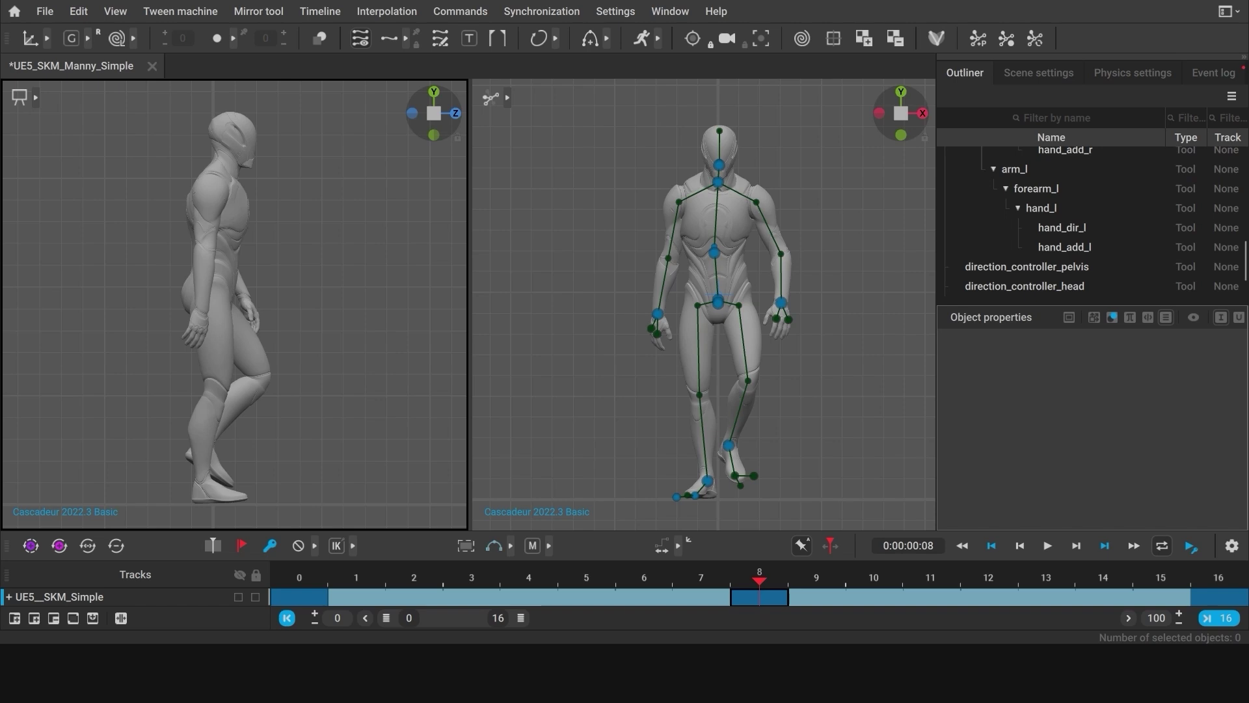
pyautogui.hotkey('ctrl', 's')
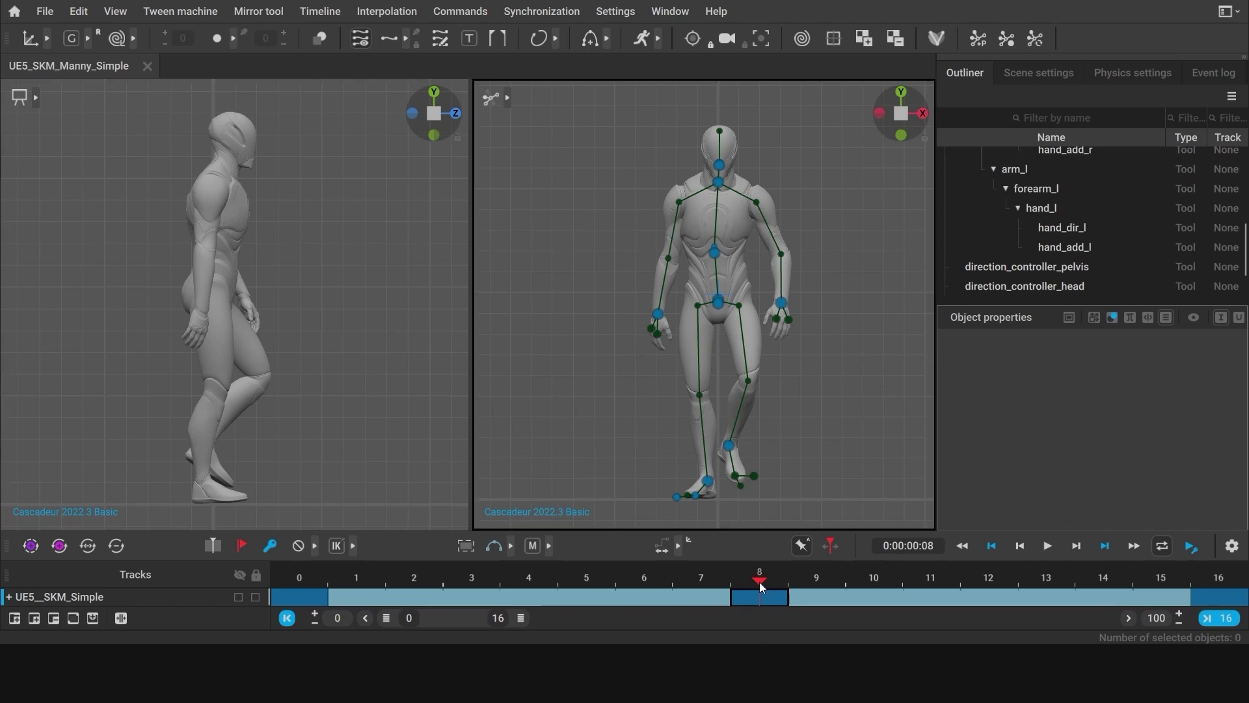
# Compare the poses at frames 0 and 8, and add a keyframe at frame 4
pyautogui.click(301, 580)
pyautogui.click(764, 578)
pyautogui.click(529, 579)
pyautogui.click(538, 596)
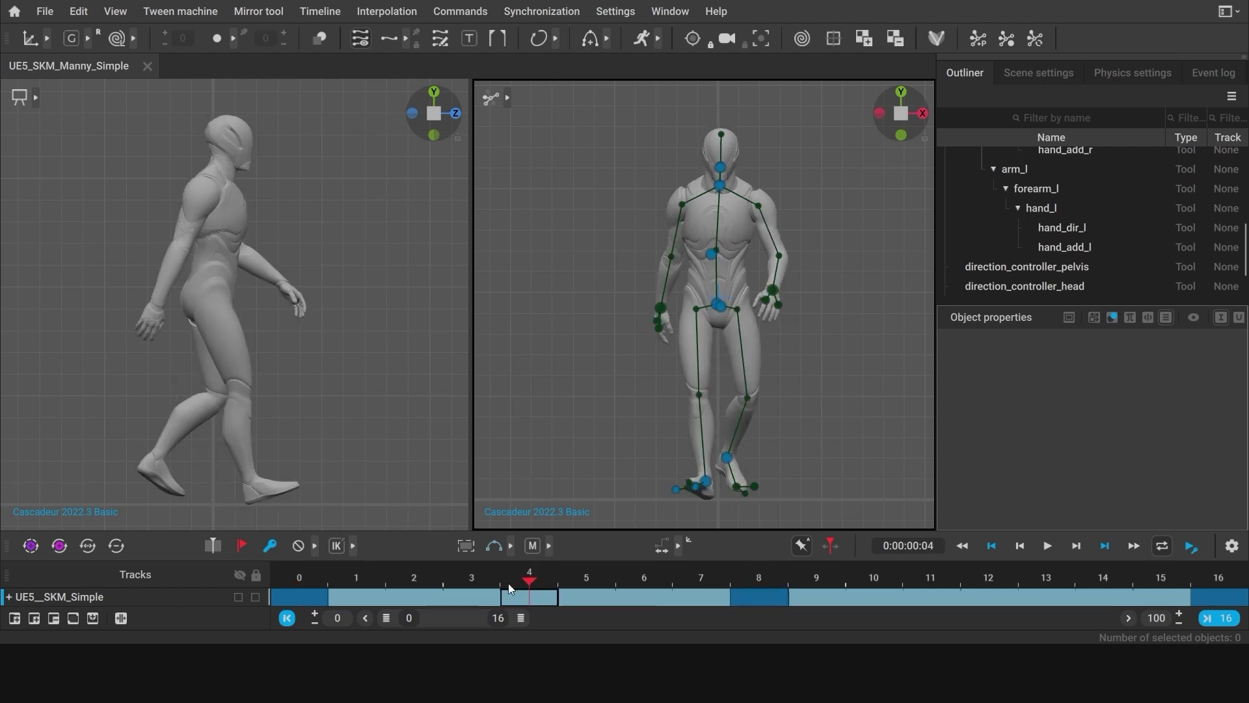
pyautogui.click(270, 546)
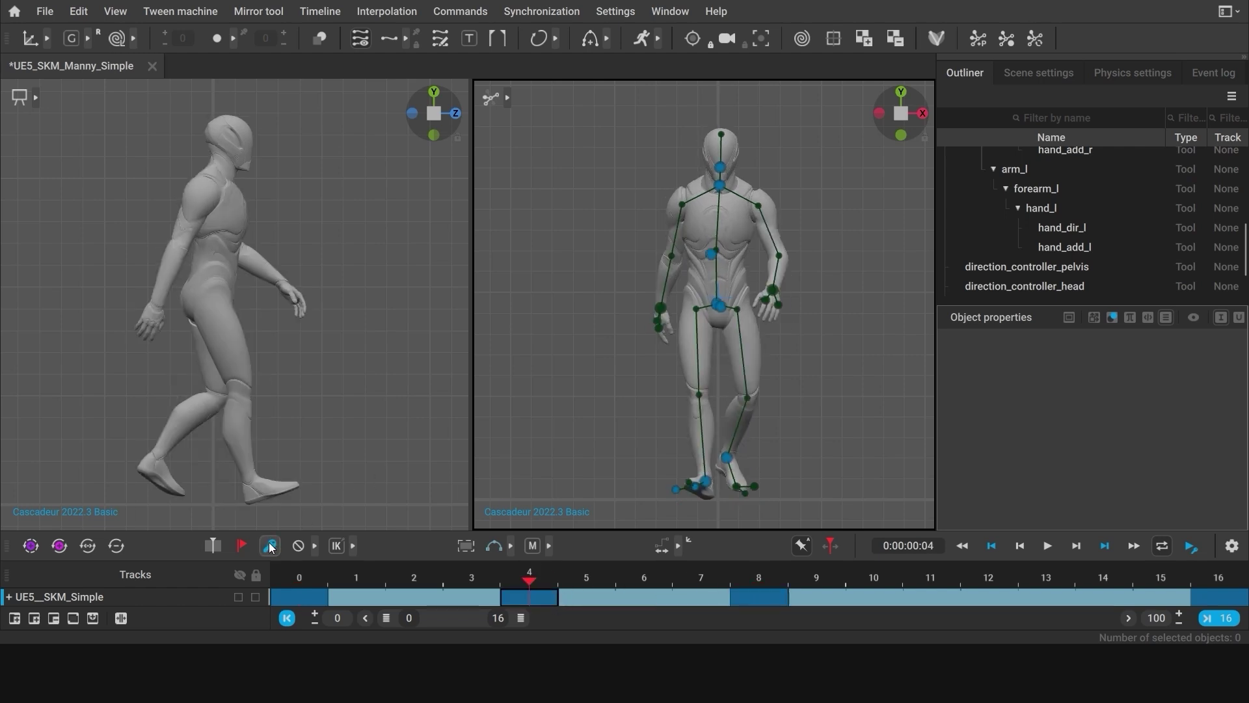
# At frame 4, rotate the whole right foot about its heel point to flatten it towards the floor, using point controller mode in the side view
pyautogui.keyDown('alt'); pyautogui.moveTo(216, 398); pyautogui.dragTo(330, 454, button='right'); pyautogui.keyUp('alt')
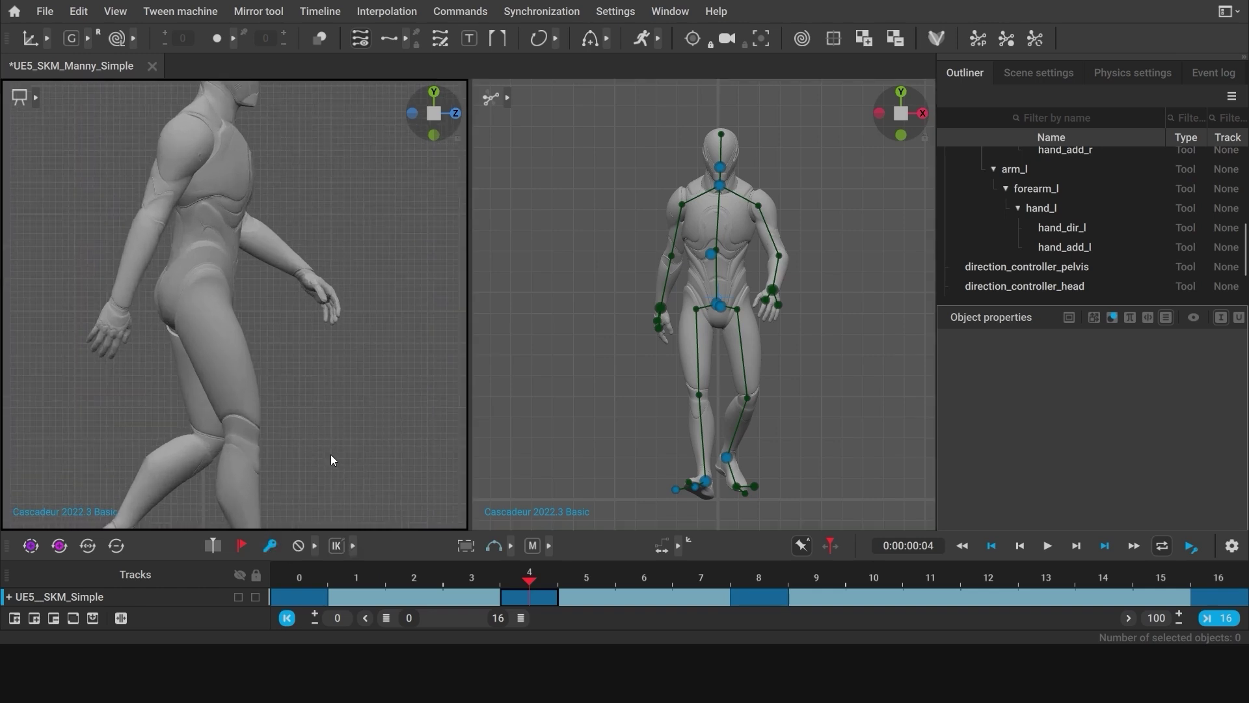
pyautogui.keyDown('alt'); pyautogui.moveTo(330, 455); pyautogui.dragTo(389, 317, button='middle'); pyautogui.keyUp('alt')
pyautogui.keyDown('alt'); pyautogui.moveTo(389, 317); pyautogui.dragTo(443, 322, button='right'); pyautogui.keyUp('alt')
pyautogui.keyDown('alt'); pyautogui.moveTo(405, 346); pyautogui.dragTo(378, 347, button='middle'); pyautogui.keyUp('alt')
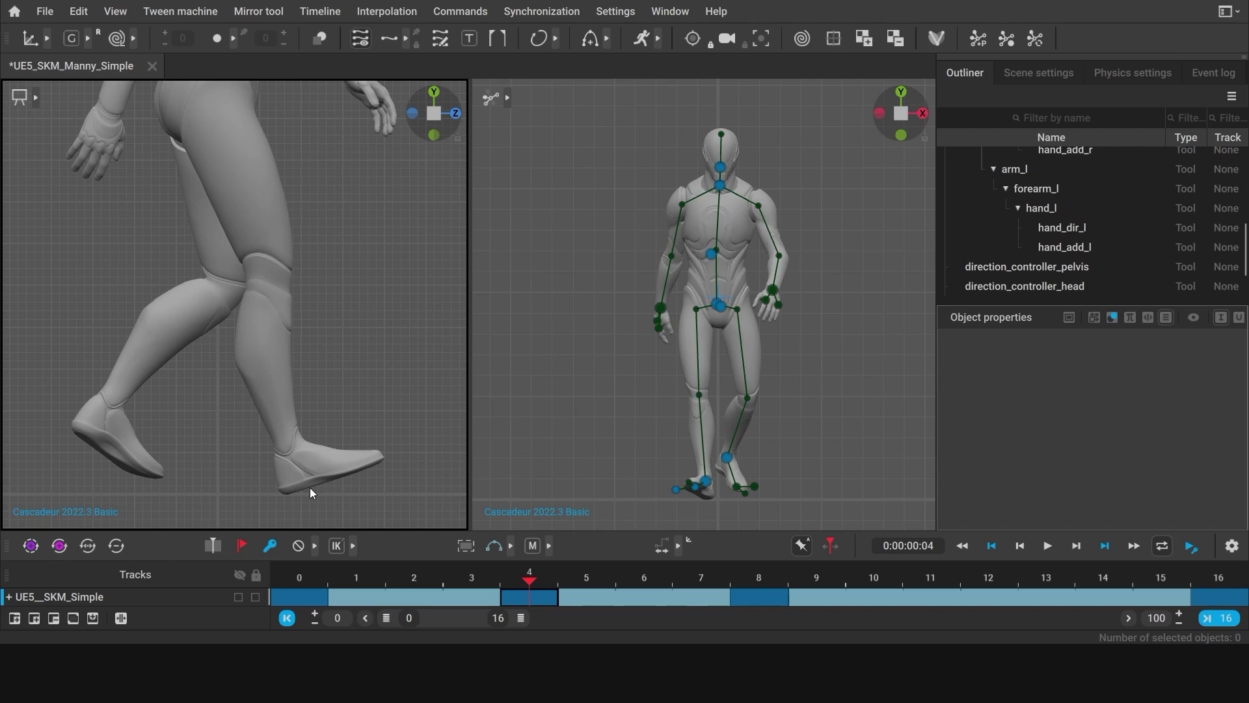
pyautogui.press('2')
pyautogui.click(287, 458)
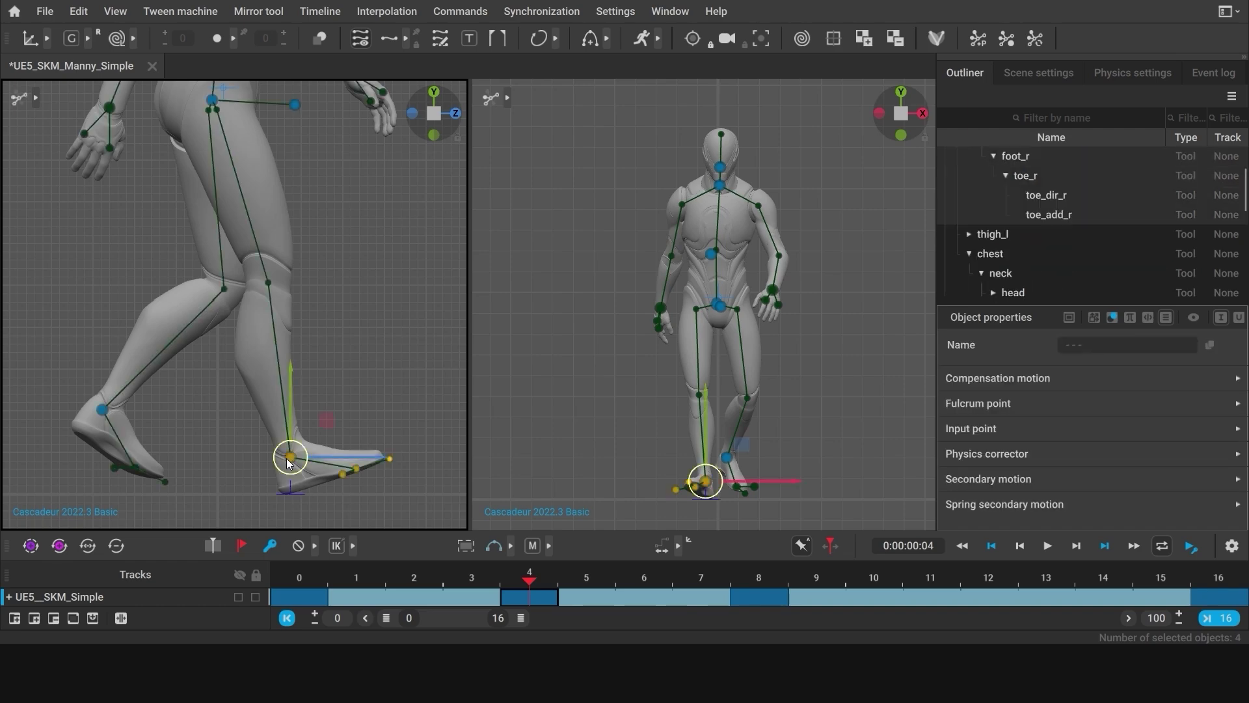
pyautogui.moveTo(49, 104)
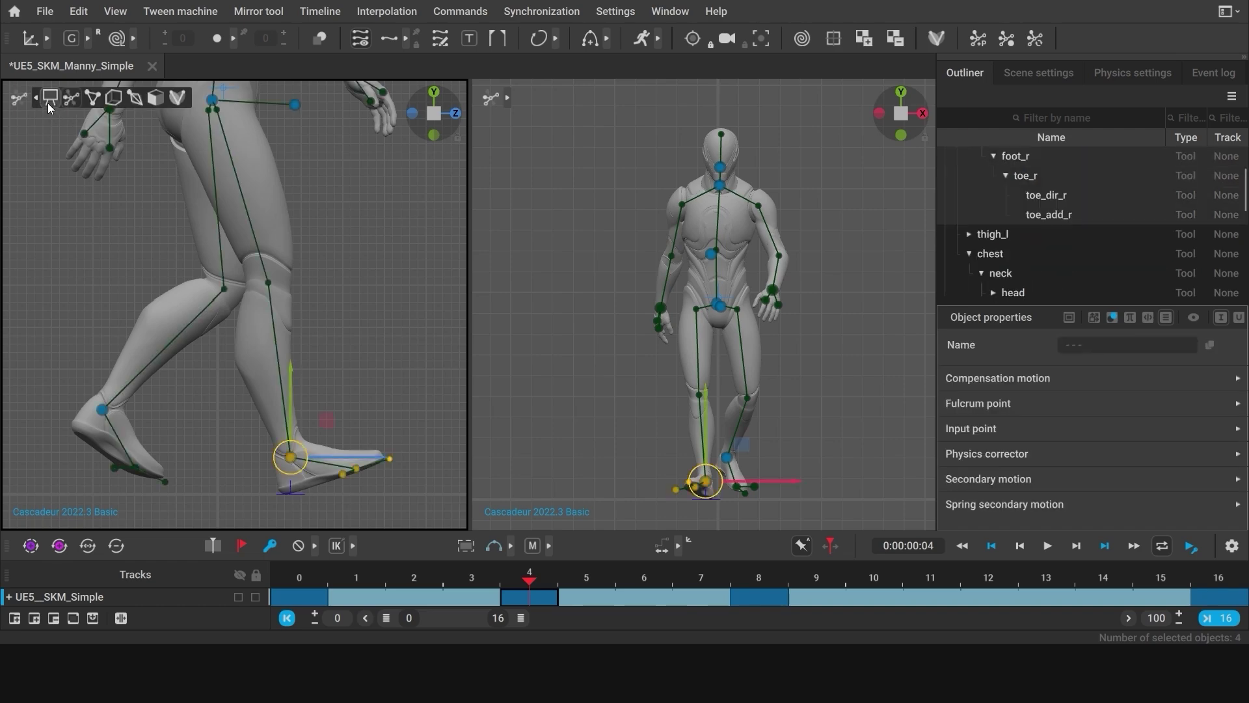
pyautogui.click(89, 99)
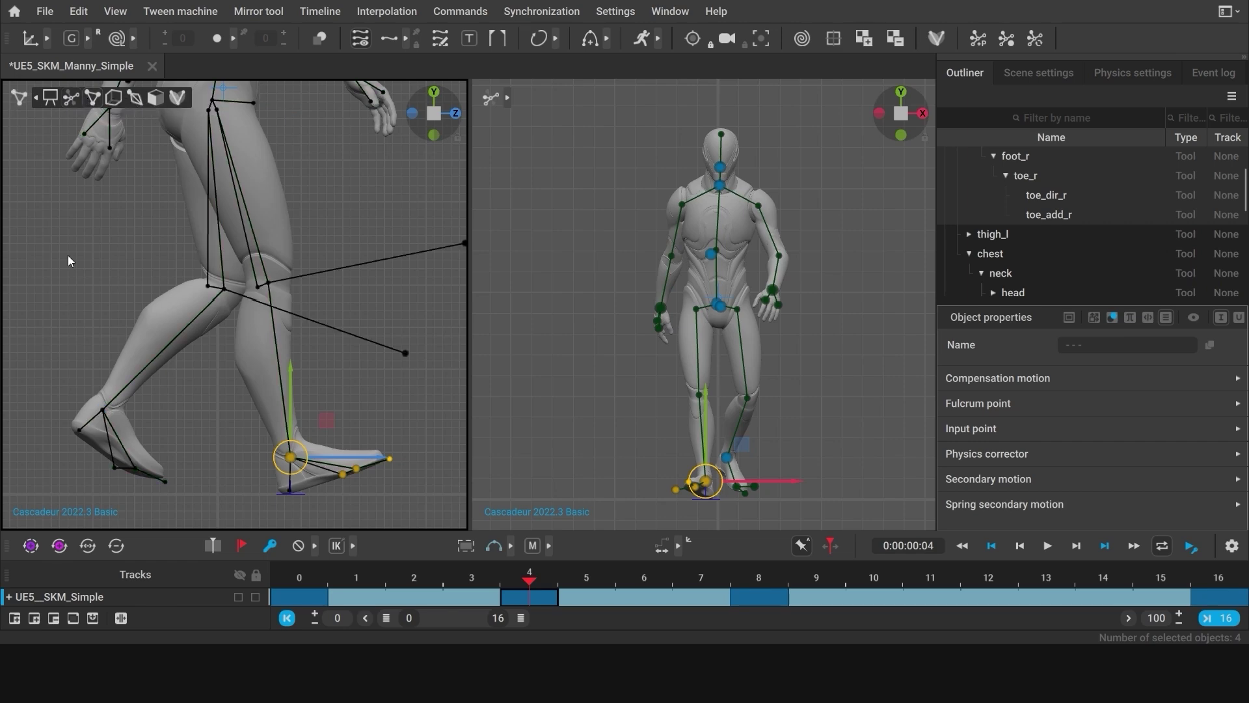
pyautogui.click(289, 493)
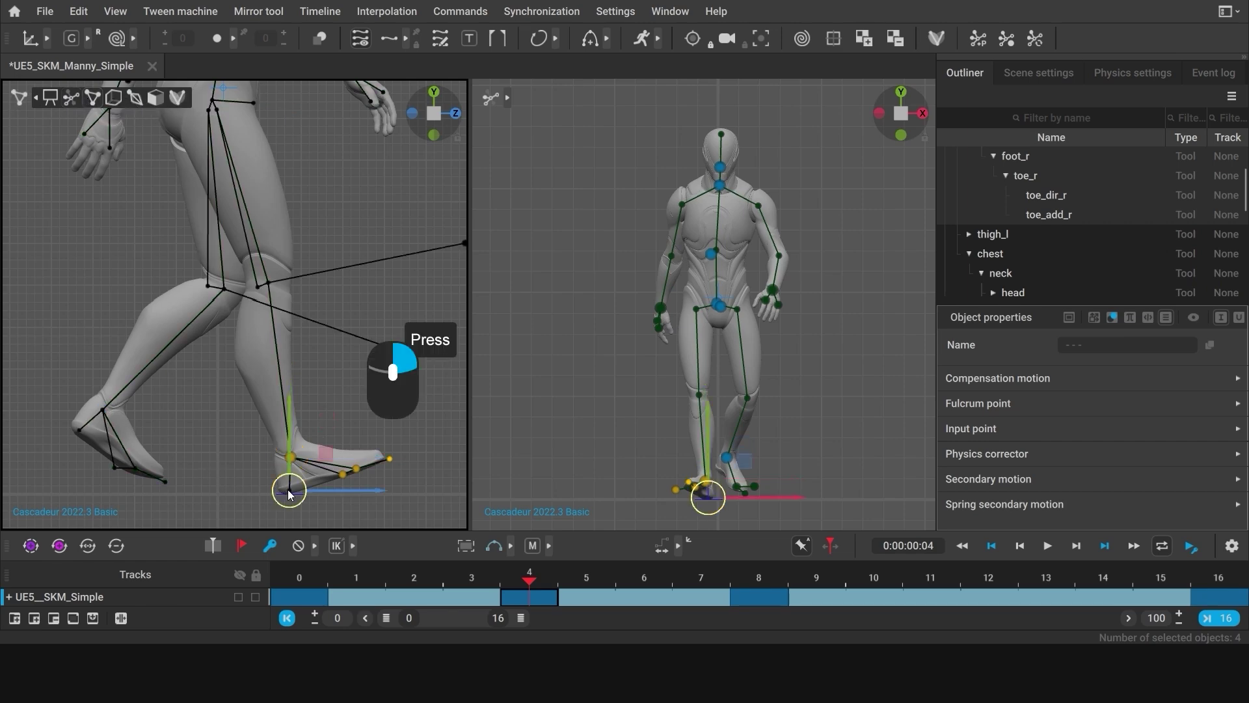
pyautogui.press('e')
pyautogui.moveTo(316, 426)
pyautogui.mouseDown()
pyautogui.moveTo(350, 445)
pyautogui.moveTo(345, 428)
pyautogui.moveTo(368, 464)
pyautogui.moveTo(324, 421)
pyautogui.mouseUp()
pyautogui.scroll(8, 730, 330)
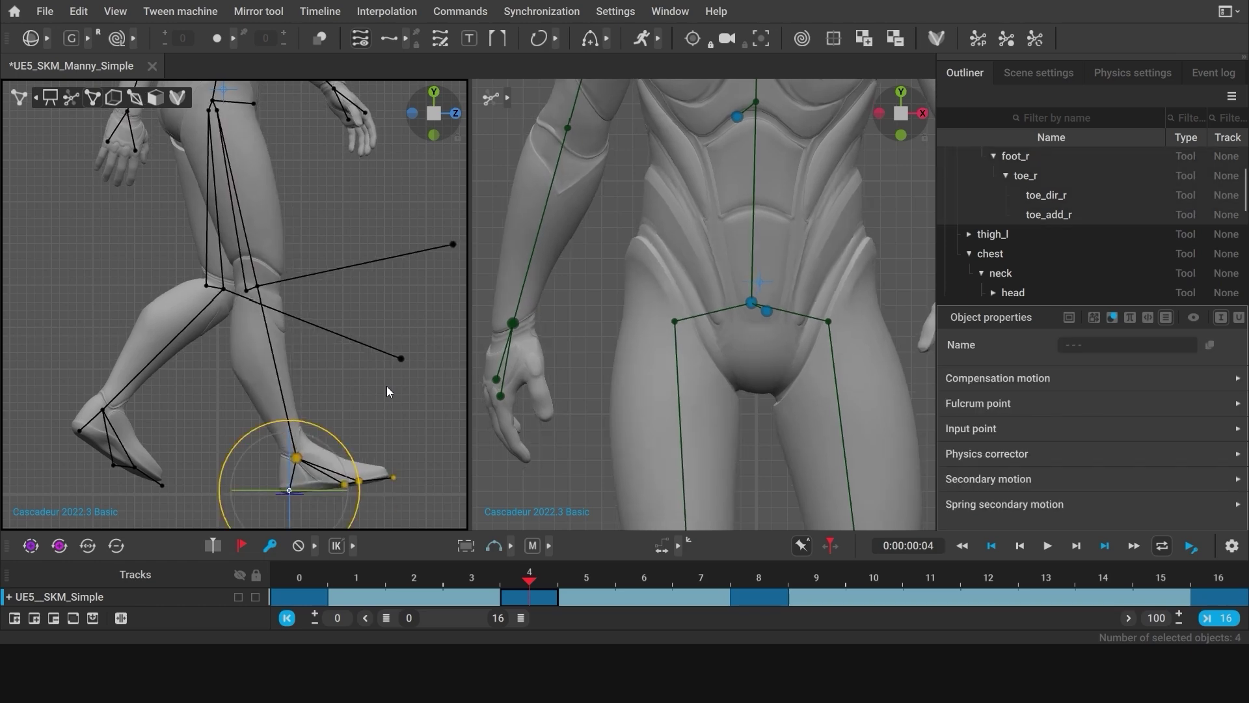
pyautogui.click(417, 403)
# Select all the pelvis and upper-body points in the side view and lower them slightly at frame 4
pyautogui.press('f')
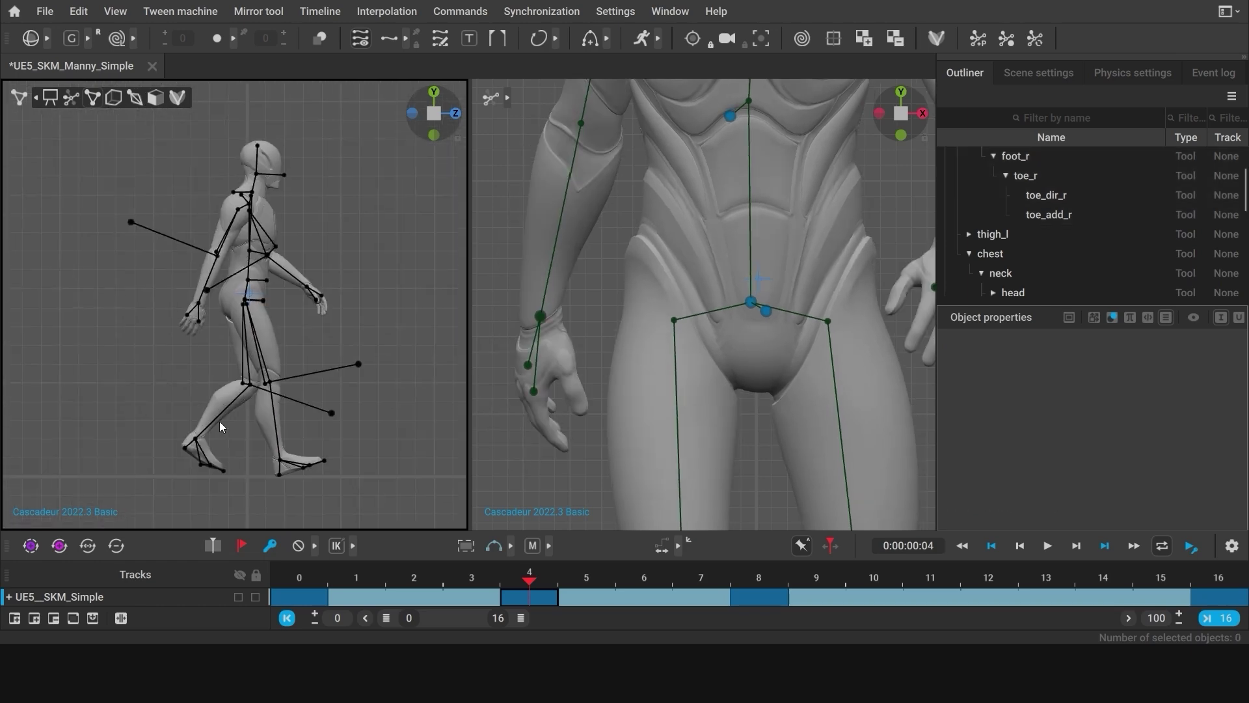
pyautogui.moveTo(150, 135); pyautogui.dragTo(334, 331)
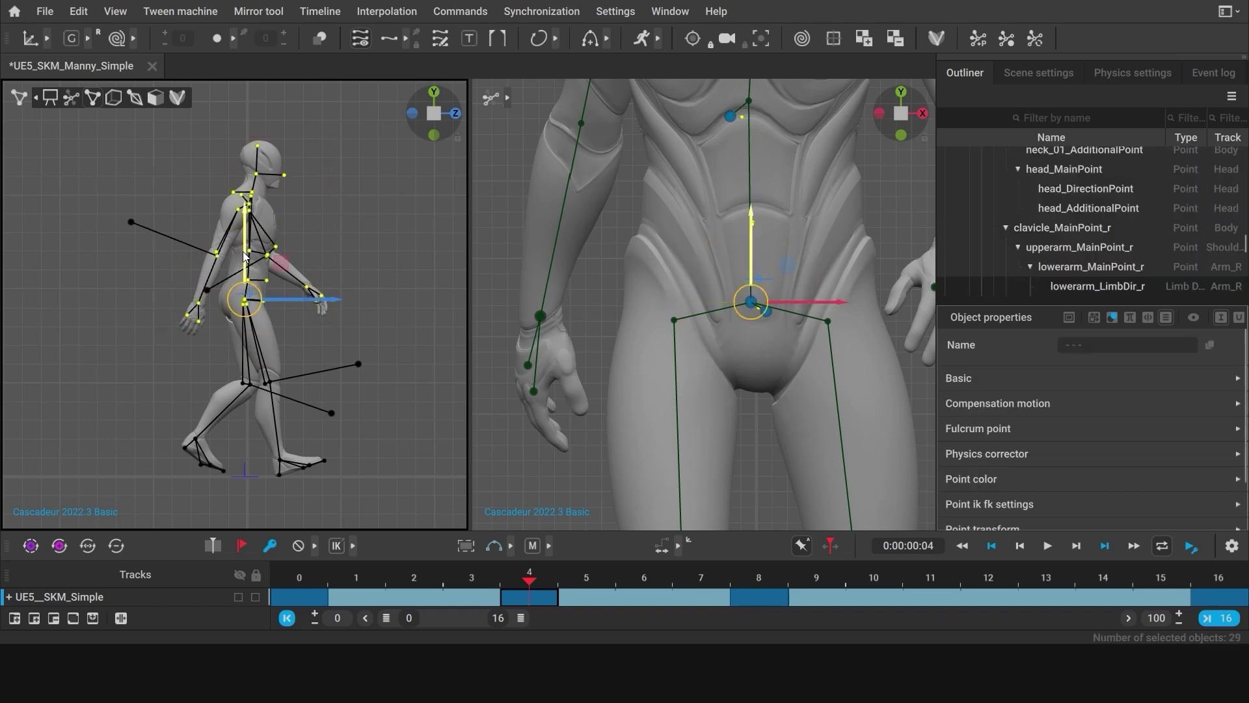
pyautogui.moveTo(244, 272); pyautogui.dragTo(244, 274)
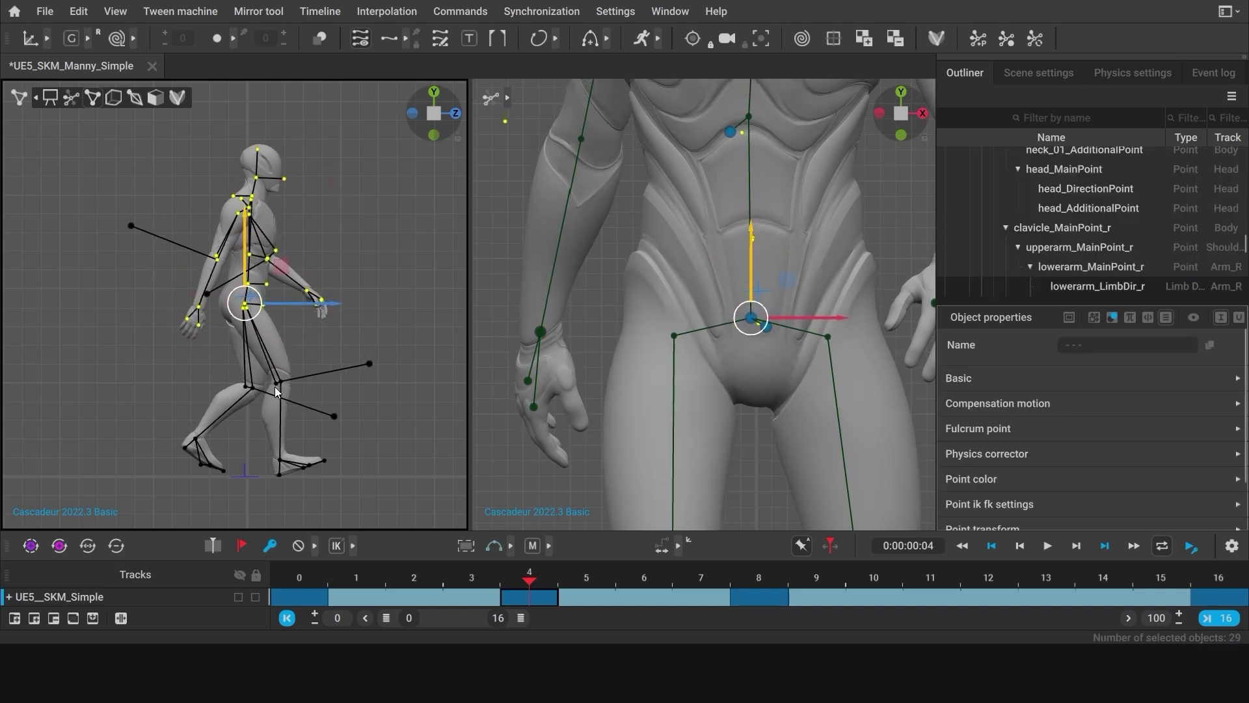
# At frame 4, rotate the whole right foot about its heel point in the side view until the sole lies flat on the floor
pyautogui.click(346, 341)
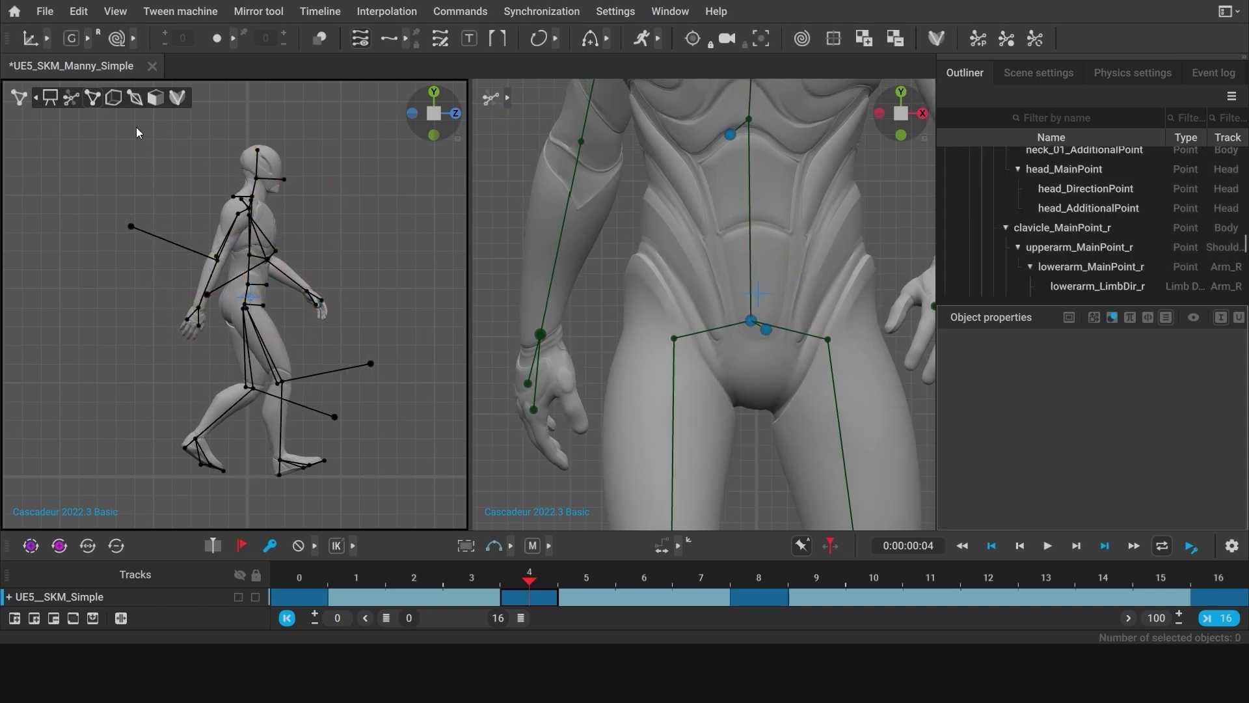
pyautogui.click(296, 451)
pyautogui.click(92, 100)
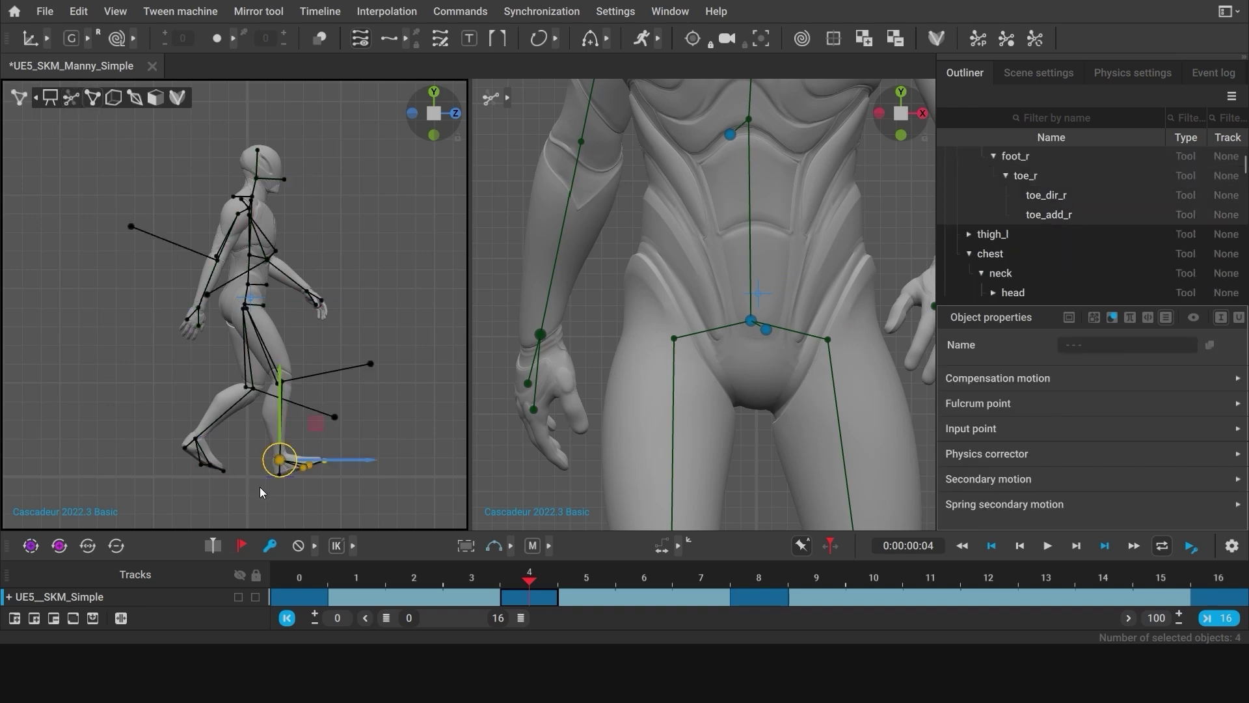
pyautogui.middleClick(280, 474)
pyautogui.press('e')
pyautogui.moveTo(328, 426); pyautogui.dragTo(352, 528)
pyautogui.click(382, 421)
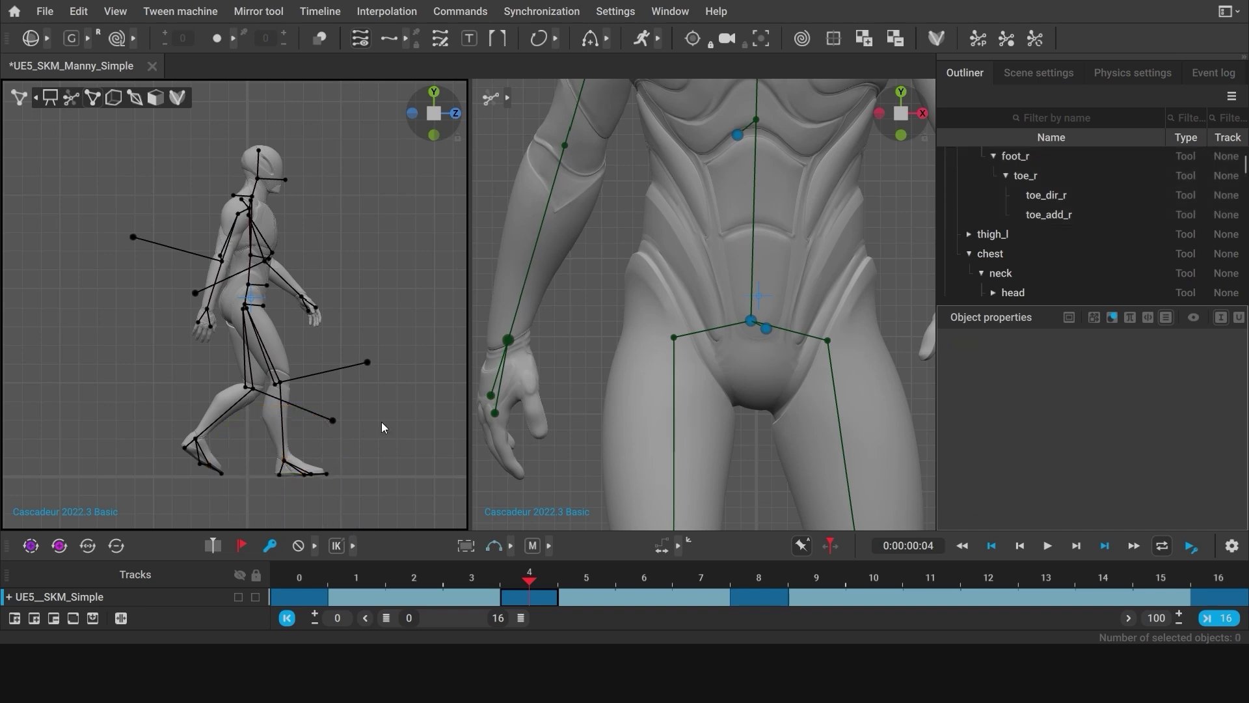
# Switch the side view to point controller mode, select the left ankle controller and save the scene
pyautogui.click(71, 98)
pyautogui.scroll(-6, 681, 376)
pyautogui.scroll(3, 367, 440)
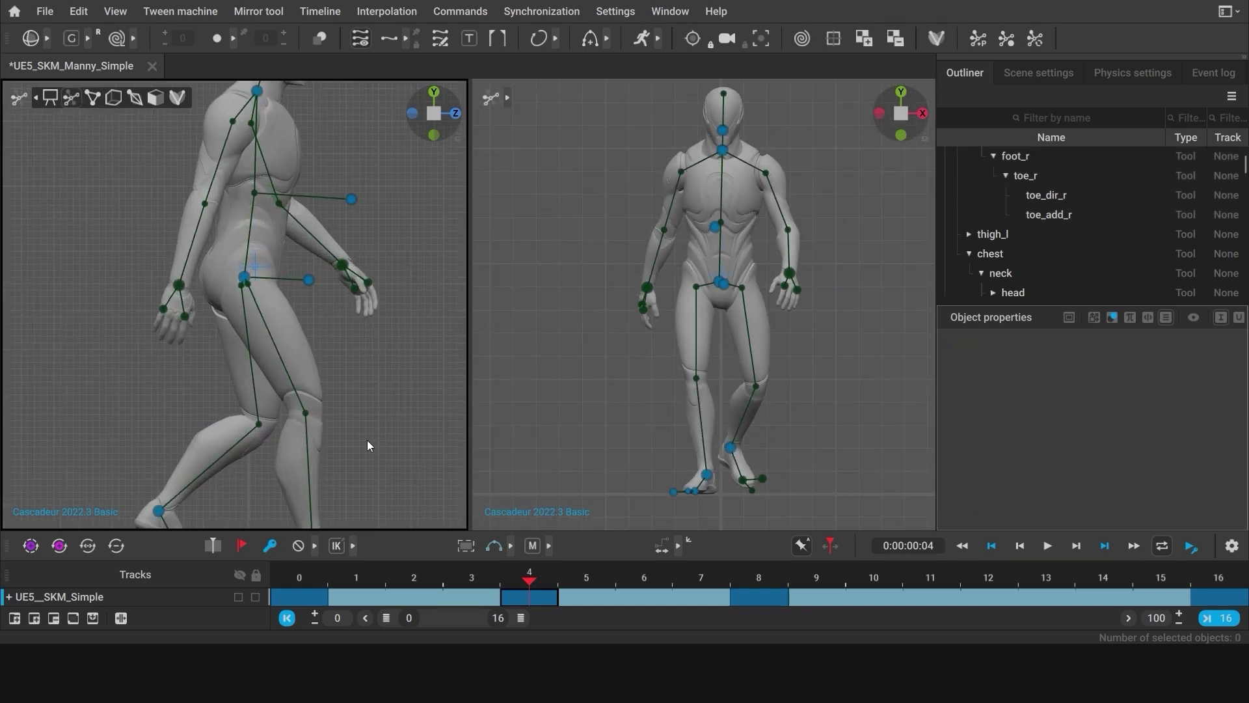
pyautogui.scroll(1, 367, 440)
pyautogui.keyDown('alt'); pyautogui.moveTo(367, 440); pyautogui.dragTo(410, 358, button='middle'); pyautogui.keyUp('alt')
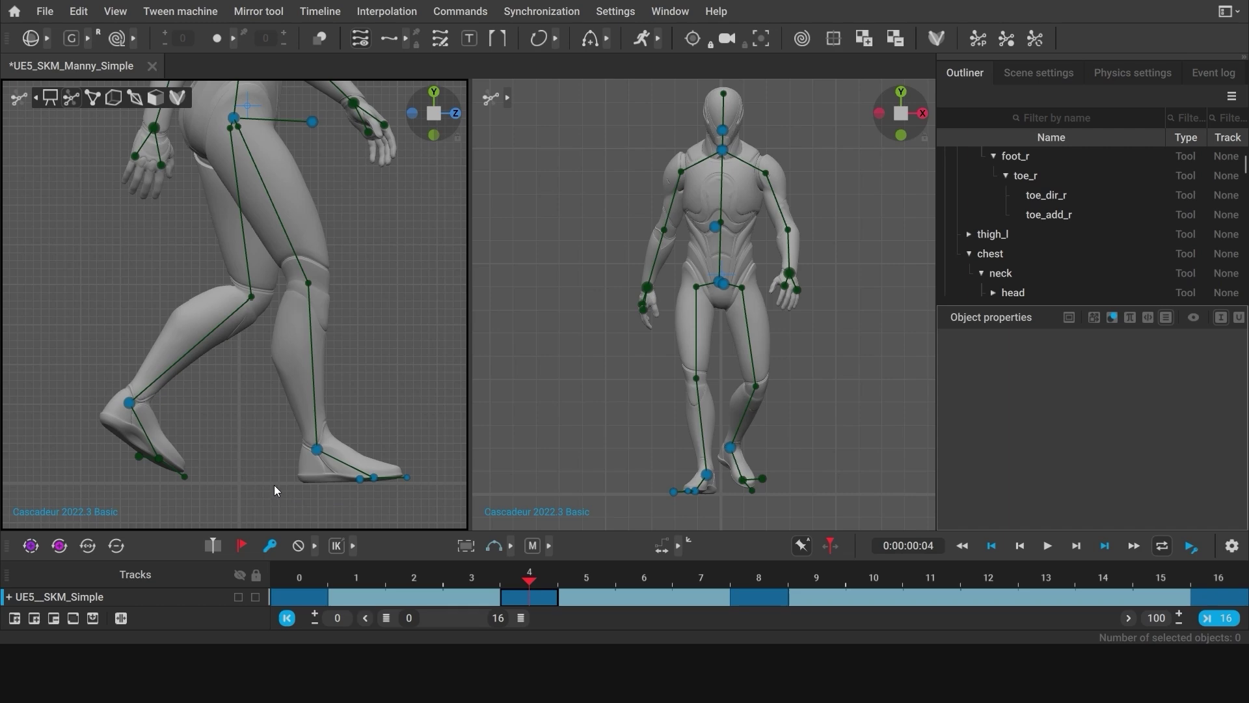
pyautogui.click(131, 402)
pyautogui.hotkey('ctrl', 's')
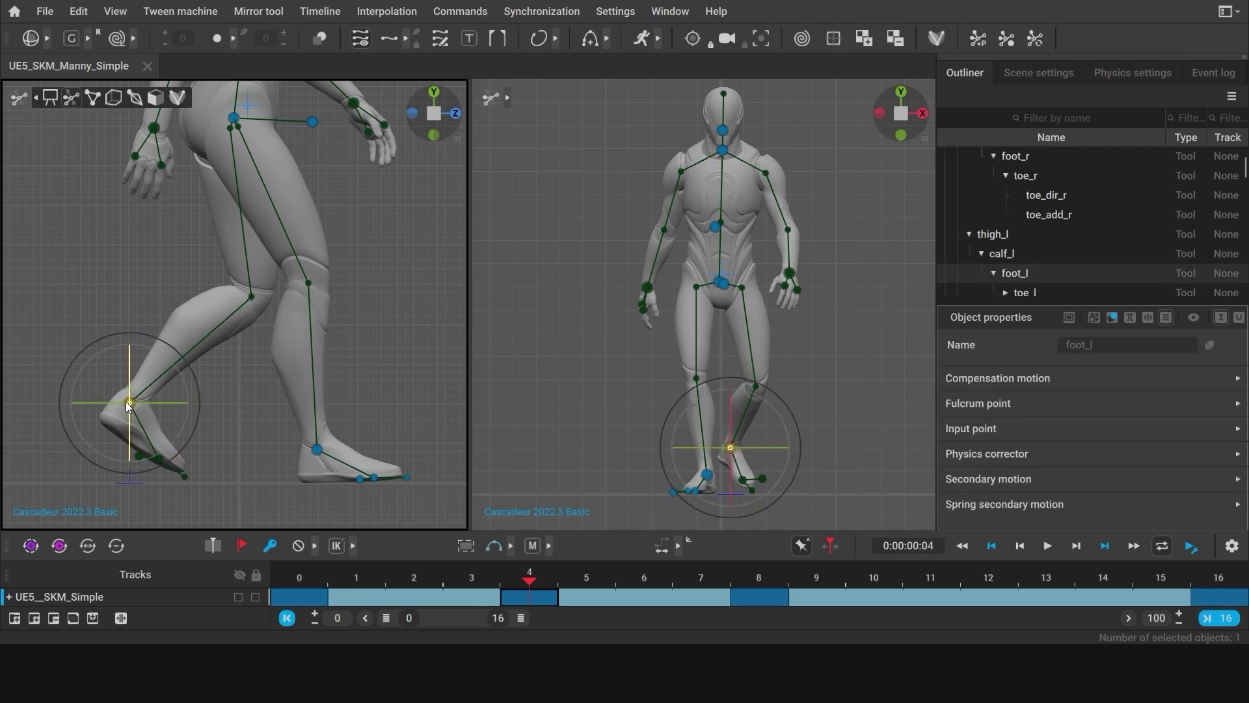
# Compare the leg and foot positions at frames 0 and 4 in the side view
pyautogui.click(235, 450)
pyautogui.click(304, 580)
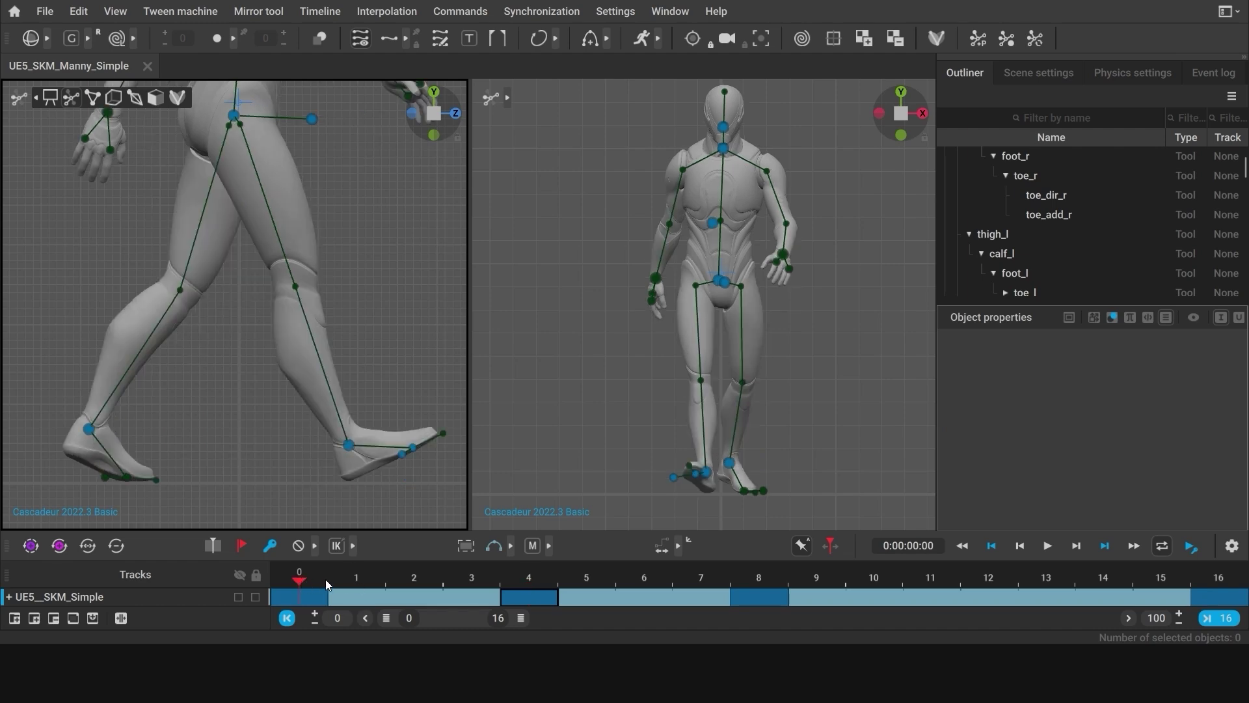
pyautogui.click(537, 598)
pyautogui.click(320, 577)
pyautogui.click(537, 603)
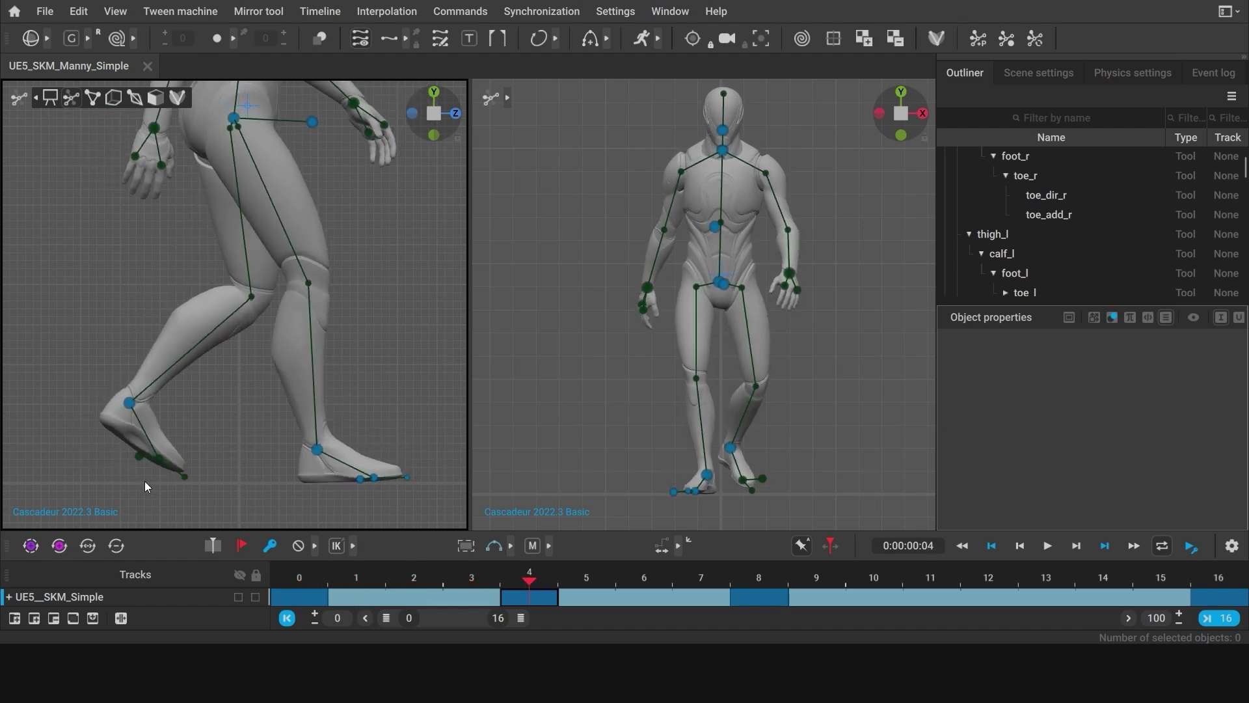
pyautogui.click(296, 581)
pyautogui.click(540, 596)
# Turn on ghosts of the neighbouring keyframes and compare the poses at frames 0, 8 and 4
pyautogui.click(221, 45)
pyautogui.click(232, 45)
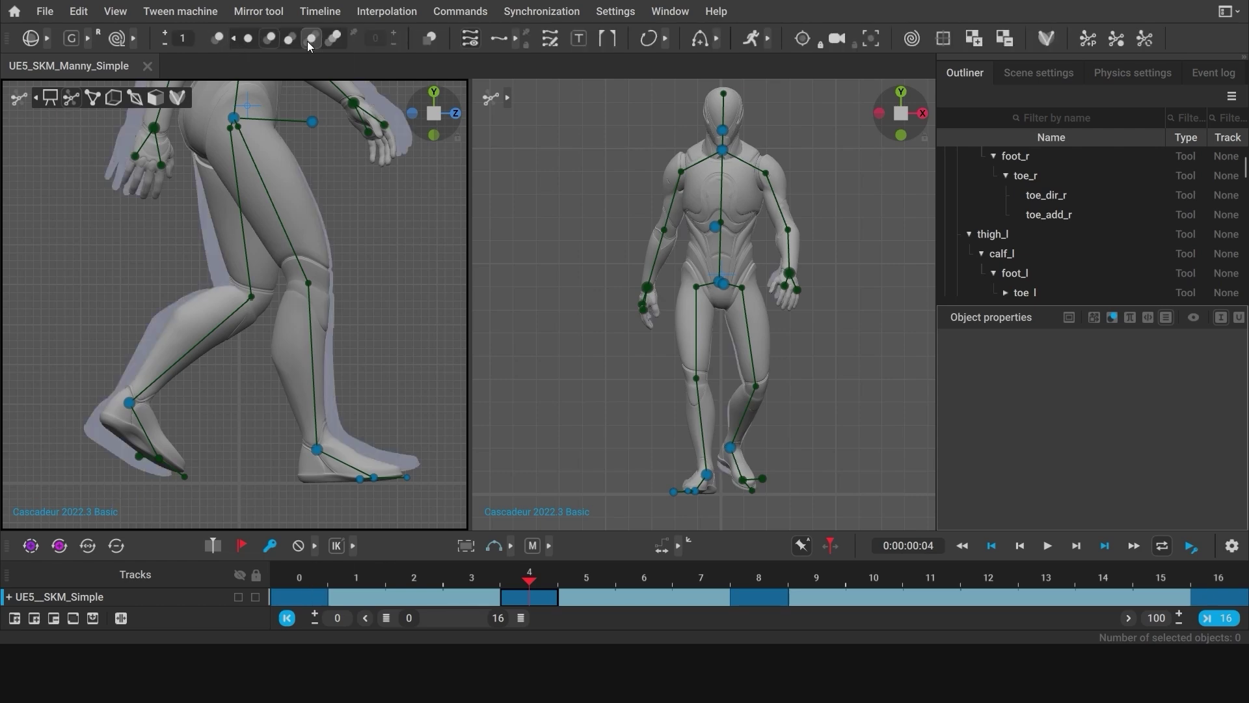
pyautogui.click(307, 41)
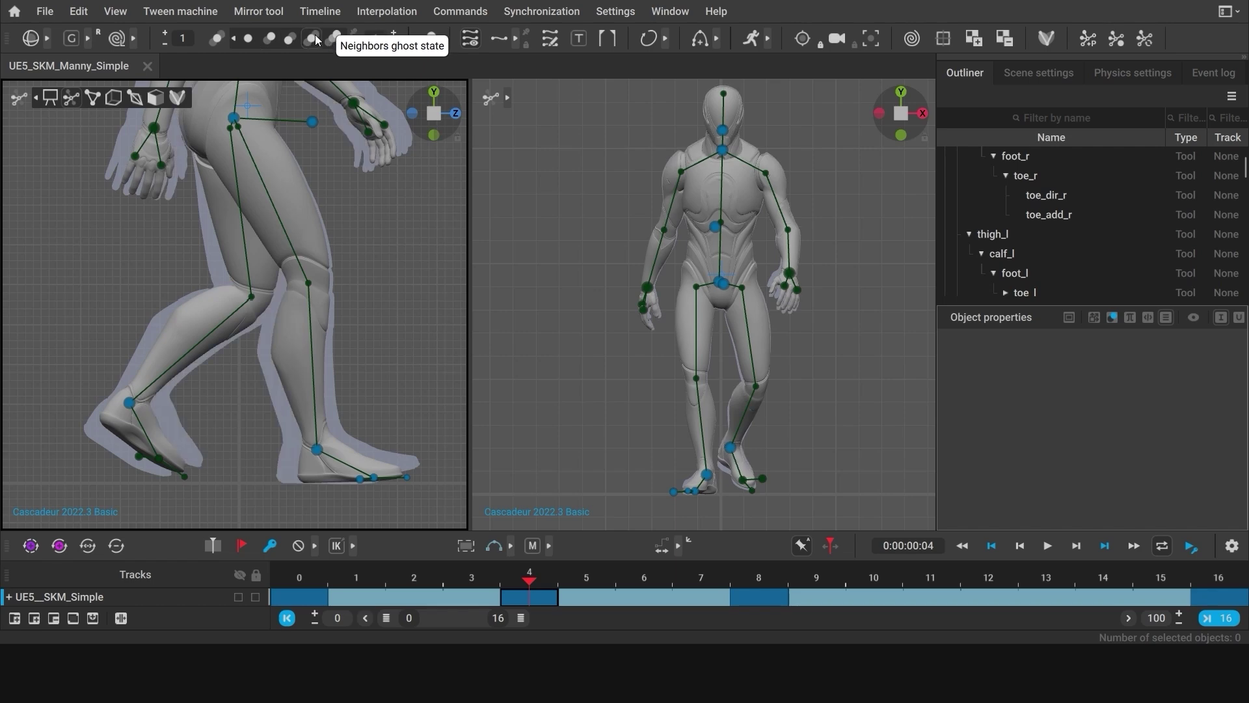
pyautogui.click(354, 36)
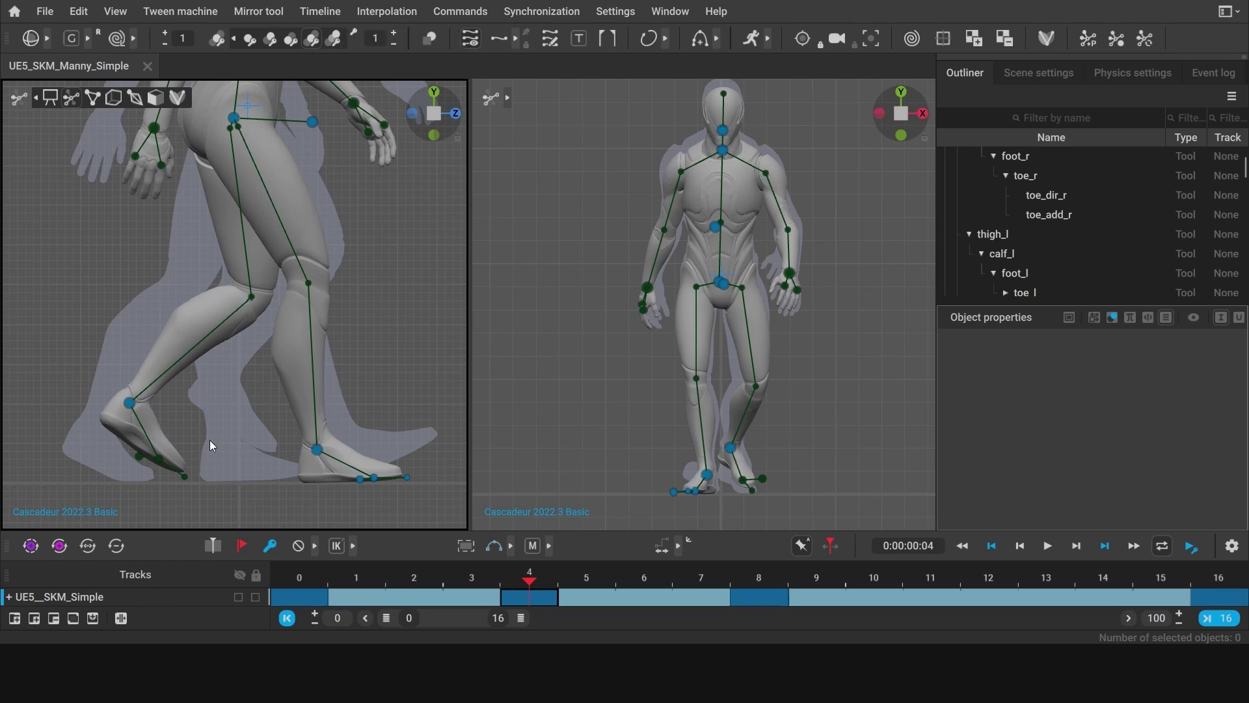
pyautogui.click(288, 577)
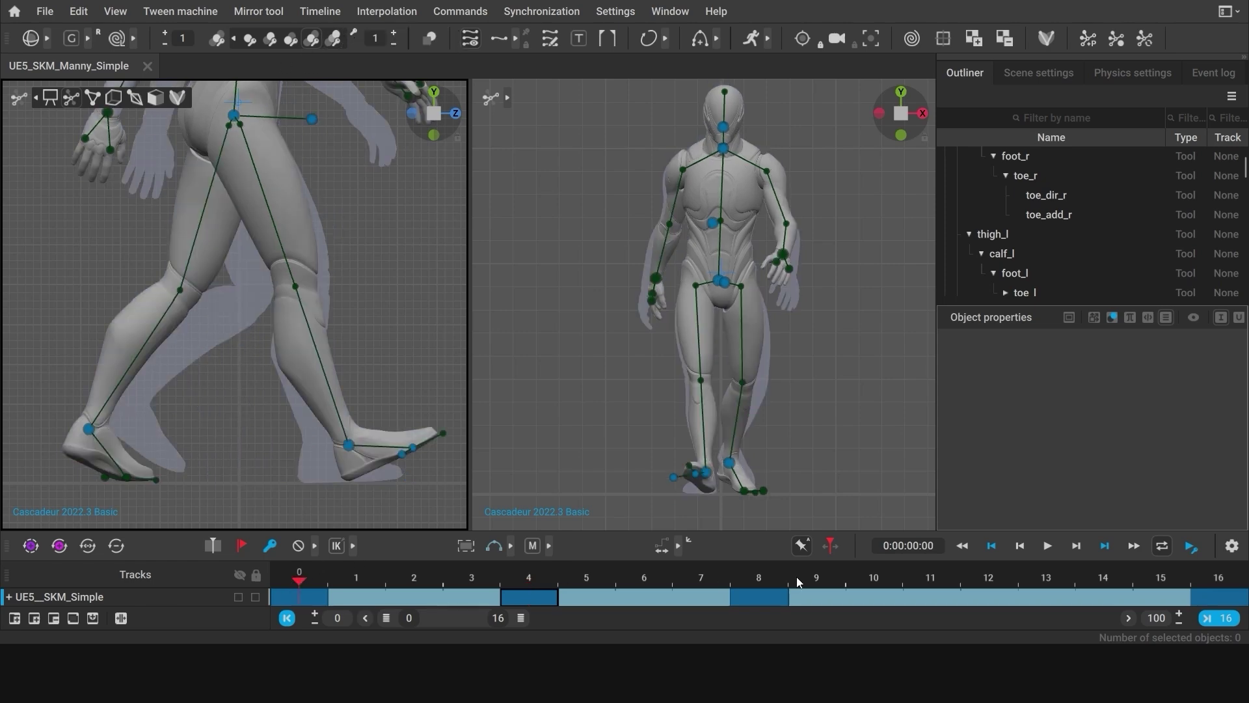
pyautogui.click(762, 578)
pyautogui.click(530, 577)
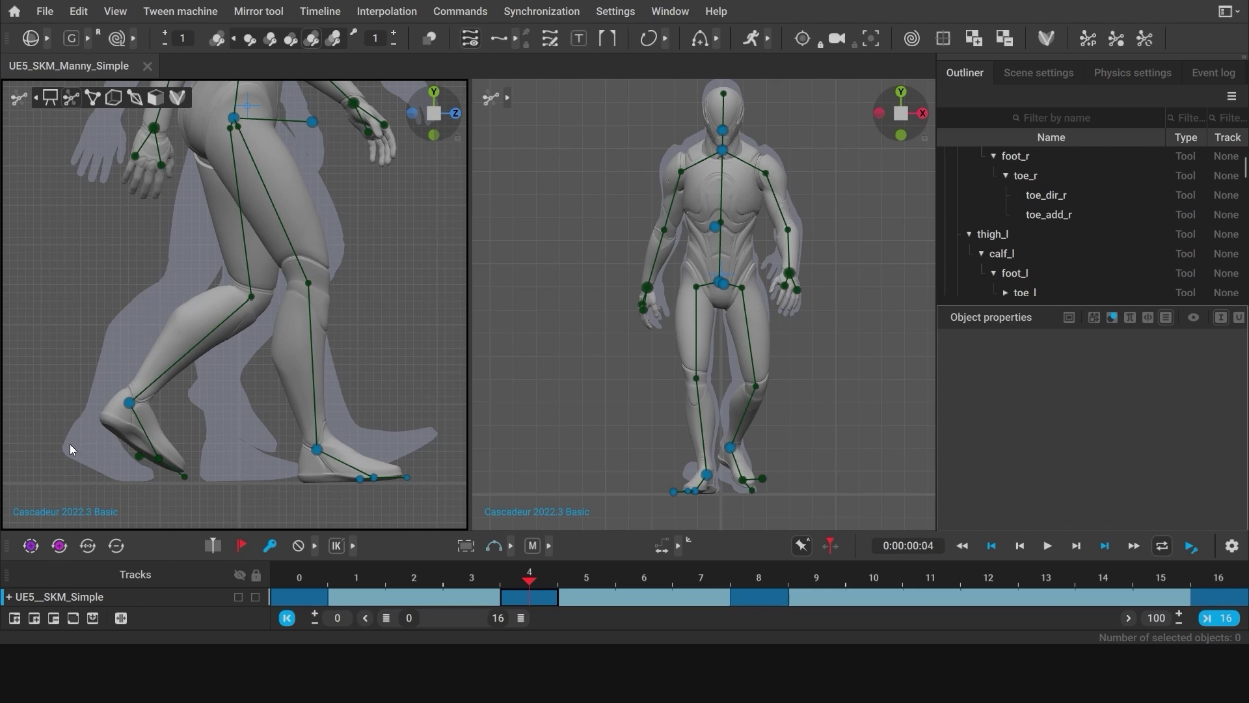
# At frame 4, rotate the whole left foot about its toe tip to raise the heel, and switch to the move manipulator
pyautogui.click(130, 404)
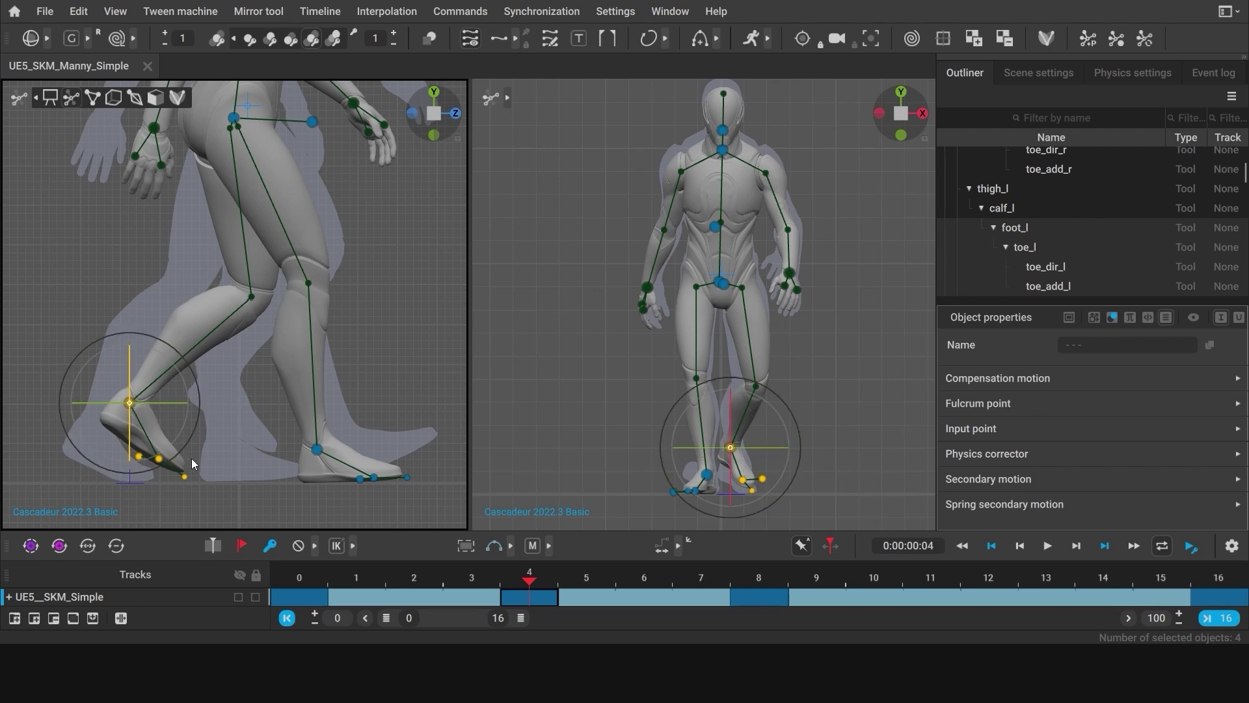
pyautogui.click(185, 479)
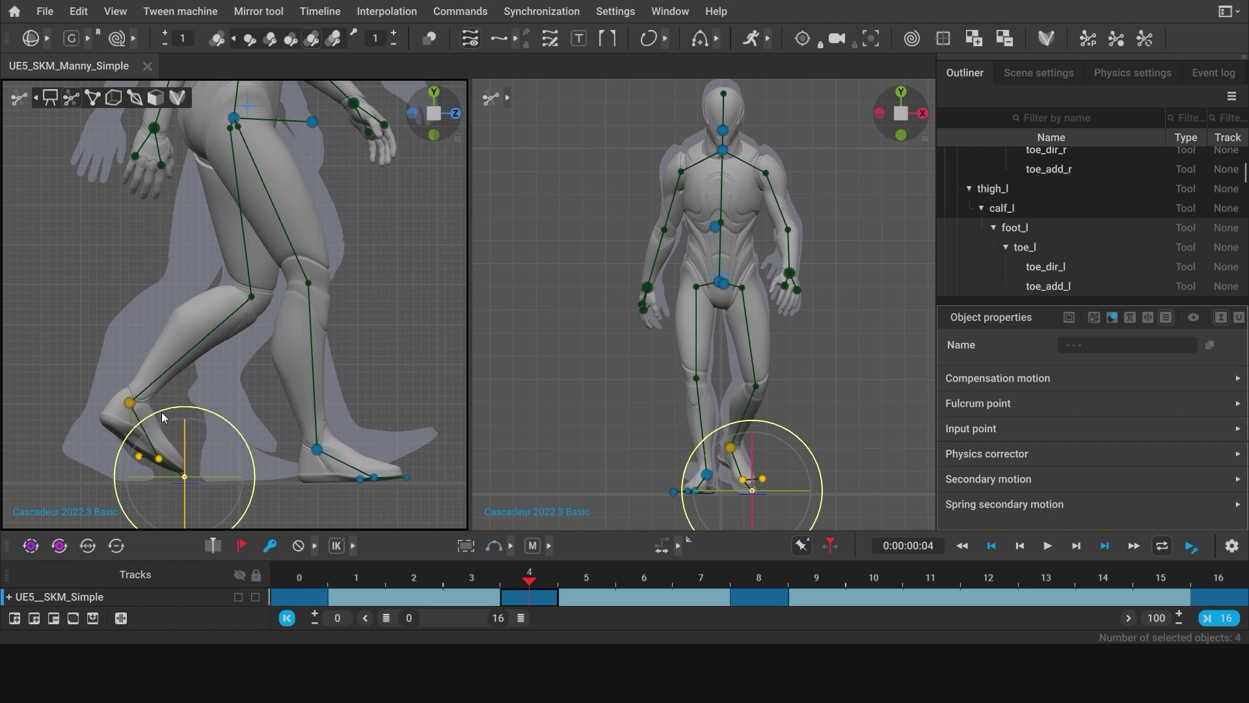
pyautogui.moveTo(162, 412)
pyautogui.mouseDown()
pyautogui.moveTo(185, 405)
pyautogui.moveTo(186, 417)
pyautogui.mouseUp()
pyautogui.press('w')
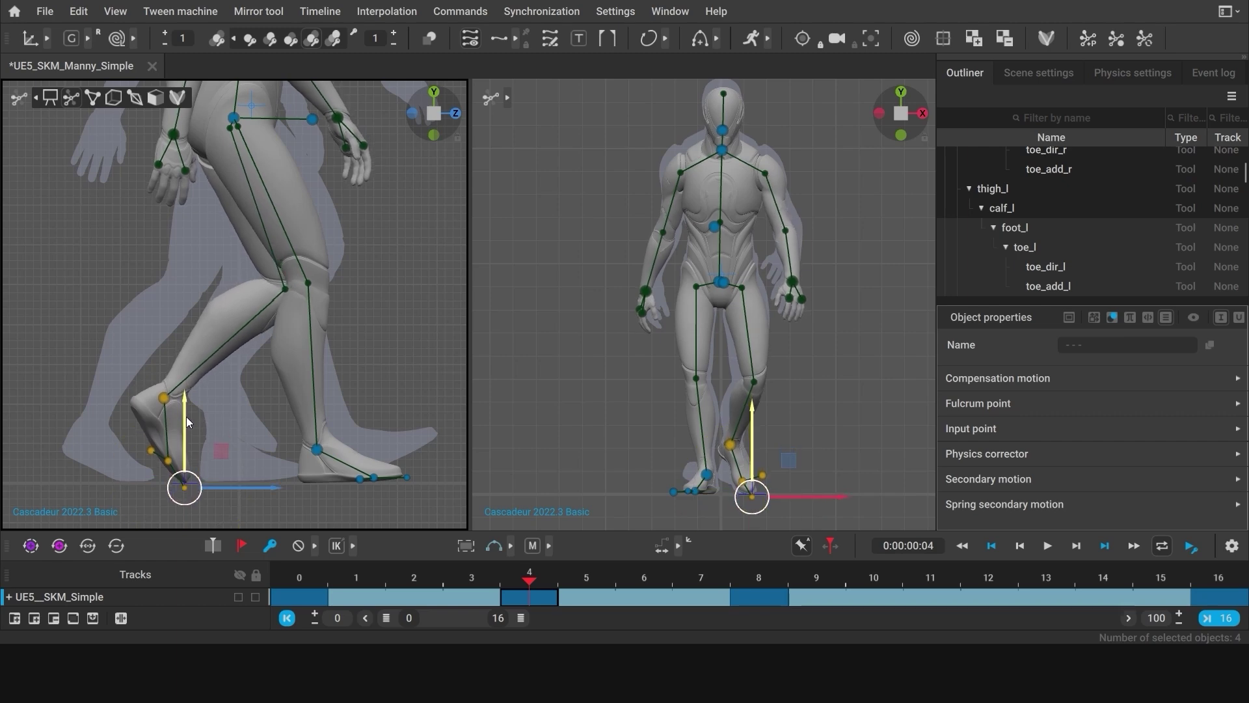
# Move the whole left foot backward along the floor at frame 4, extending the rear leg in the side view
pyautogui.moveTo(243, 486); pyautogui.dragTo(134, 484)
pyautogui.scroll(-5, 204, 449)
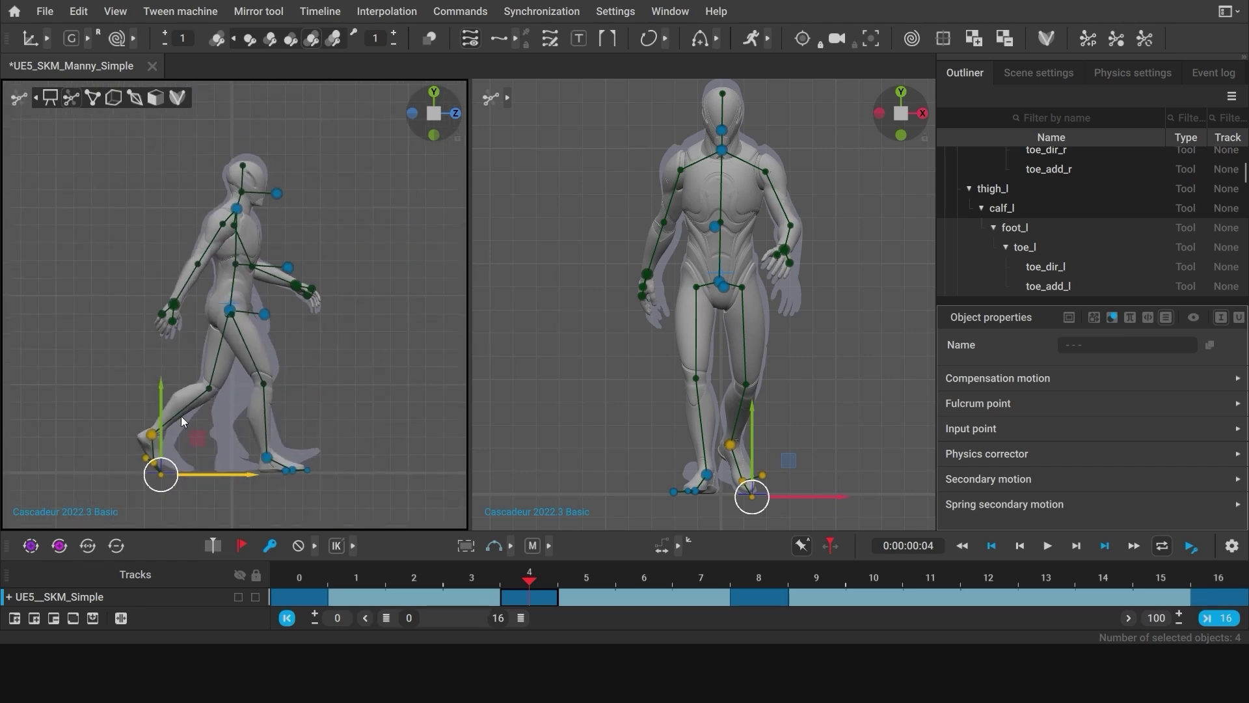
pyautogui.moveTo(220, 472); pyautogui.dragTo(215, 472)
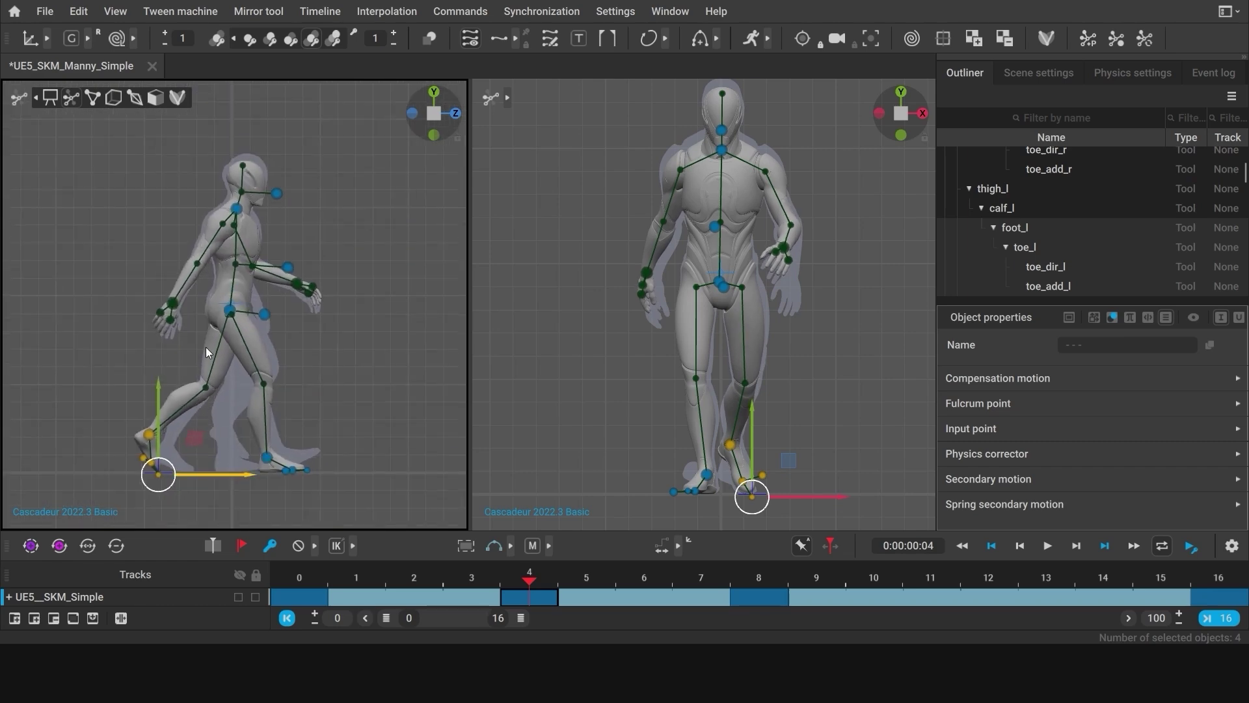
pyautogui.click(210, 475)
pyautogui.click(150, 434)
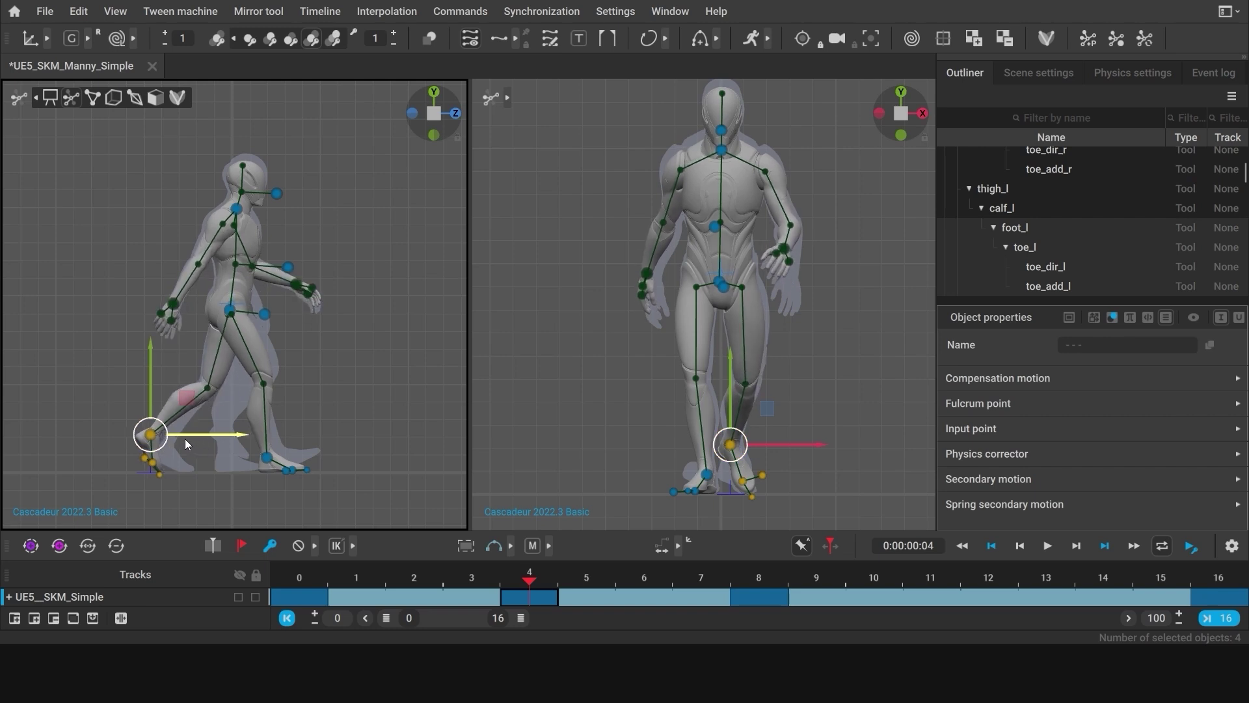
pyautogui.moveTo(185, 438); pyautogui.dragTo(179, 437)
# Scrub through frames 1 to 4 to check the adjusted rear leg, and turn off the ghosts
pyautogui.click(172, 316)
pyautogui.scroll(3, 170, 316)
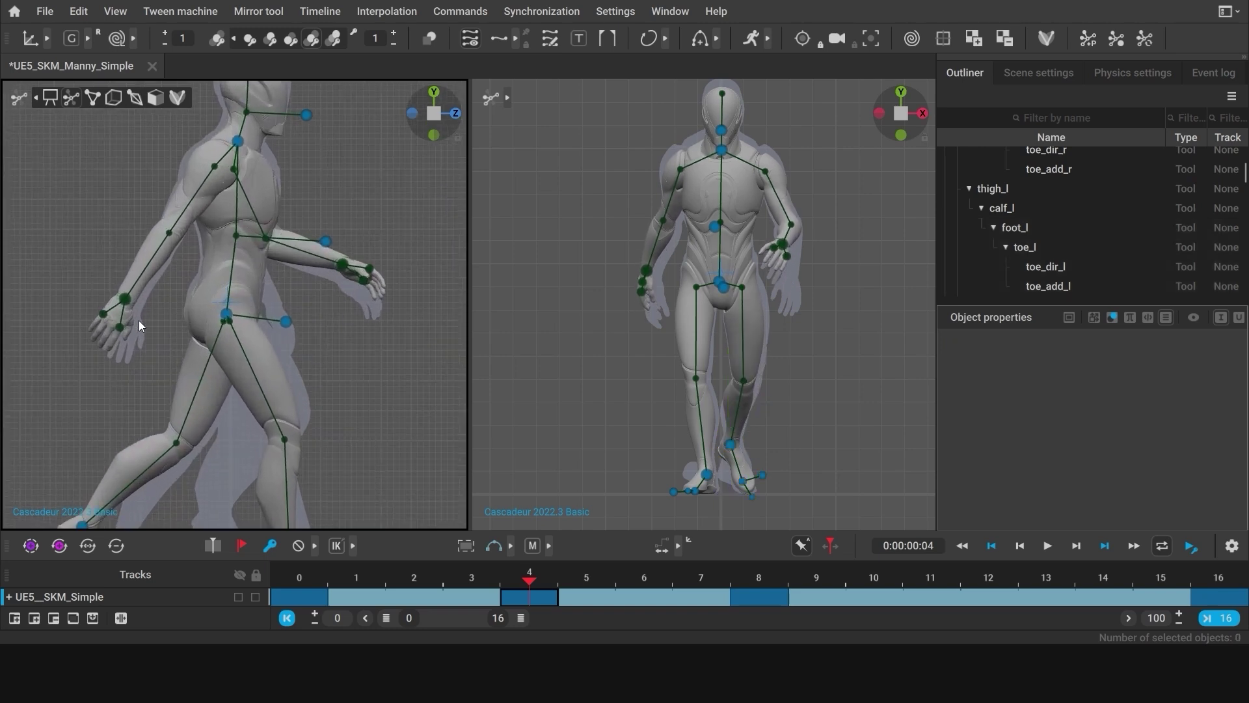
pyautogui.moveTo(337, 575); pyautogui.dragTo(519, 582)
pyautogui.scroll(-3, 365, 457)
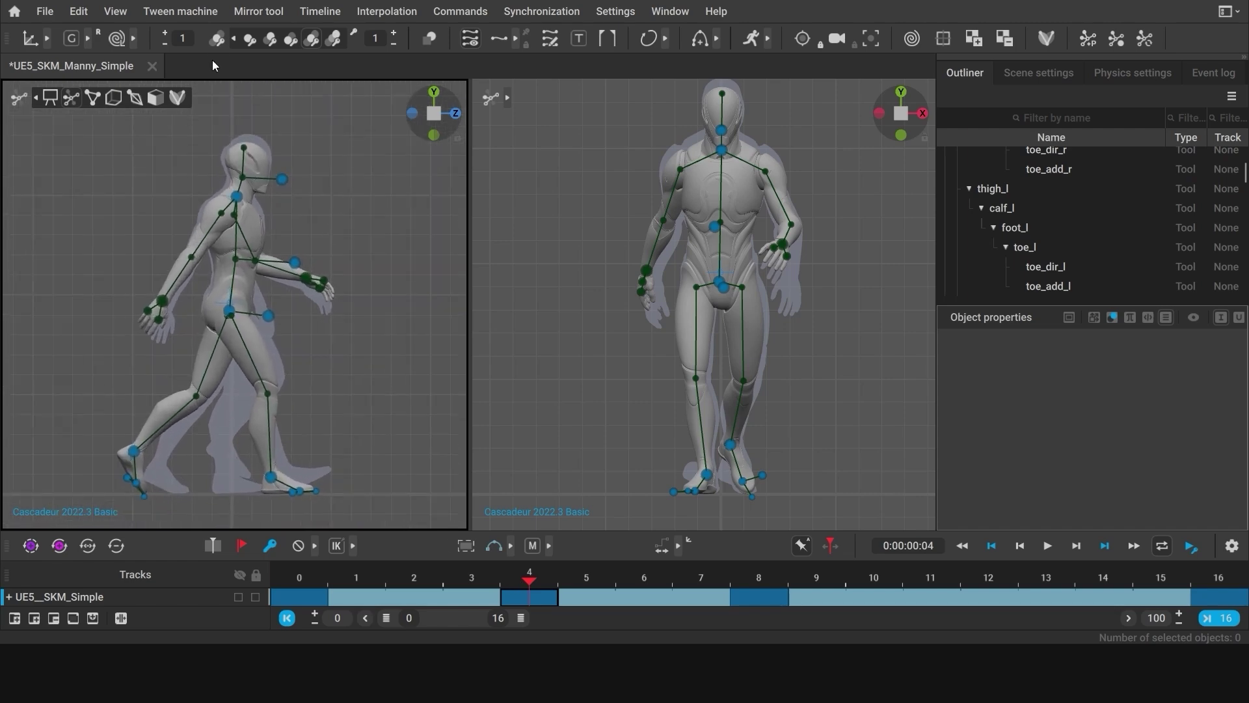
pyautogui.click(218, 39)
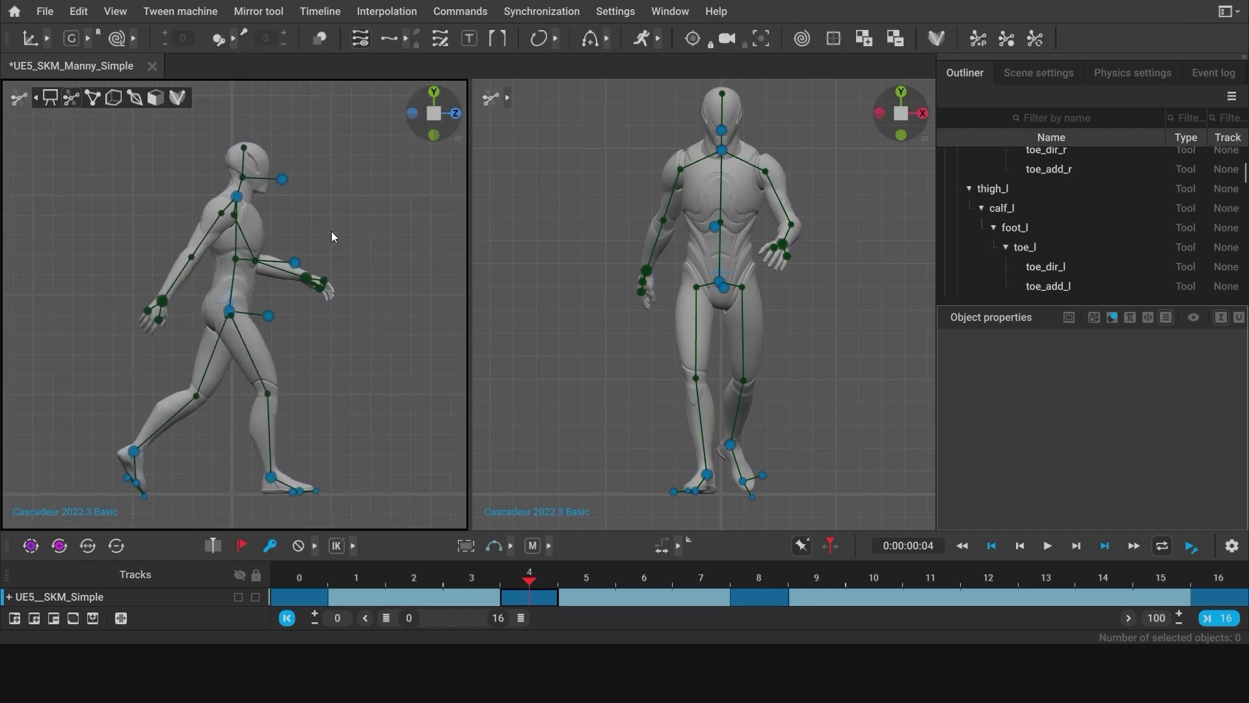
# Add a keyframe at frame 12 and save the scene
pyautogui.moveTo(538, 578); pyautogui.dragTo(989, 588)
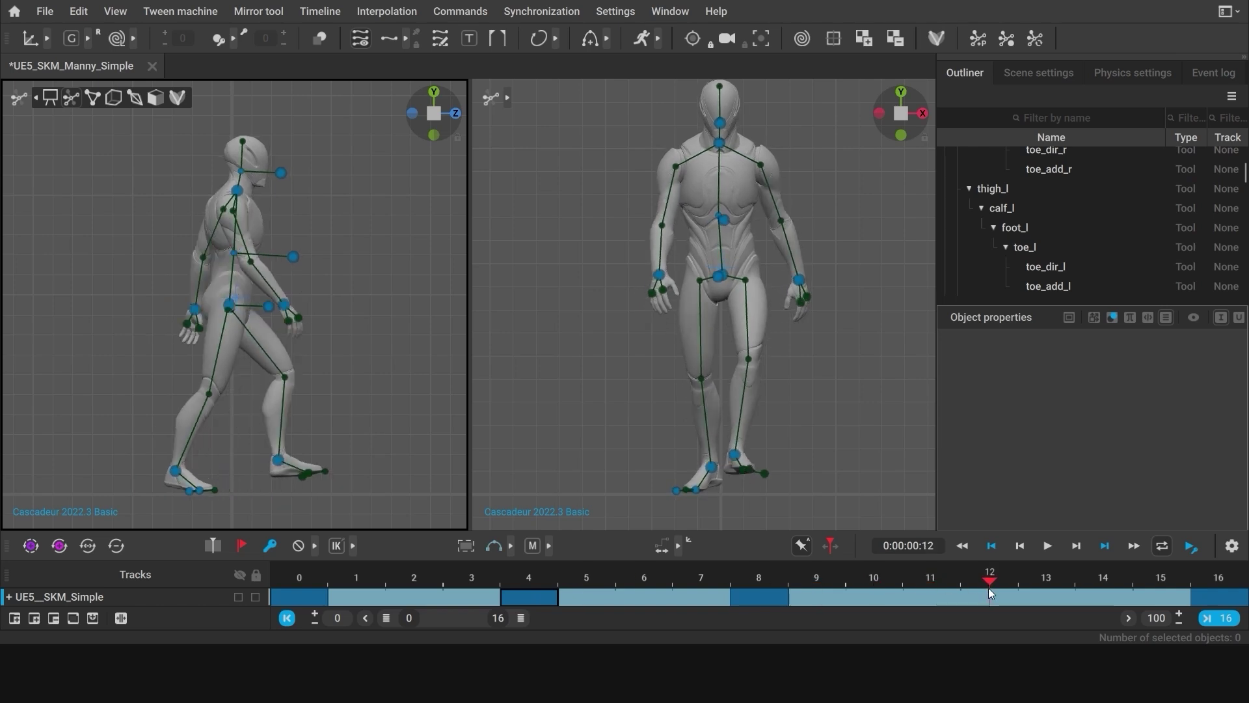
pyautogui.click(269, 546)
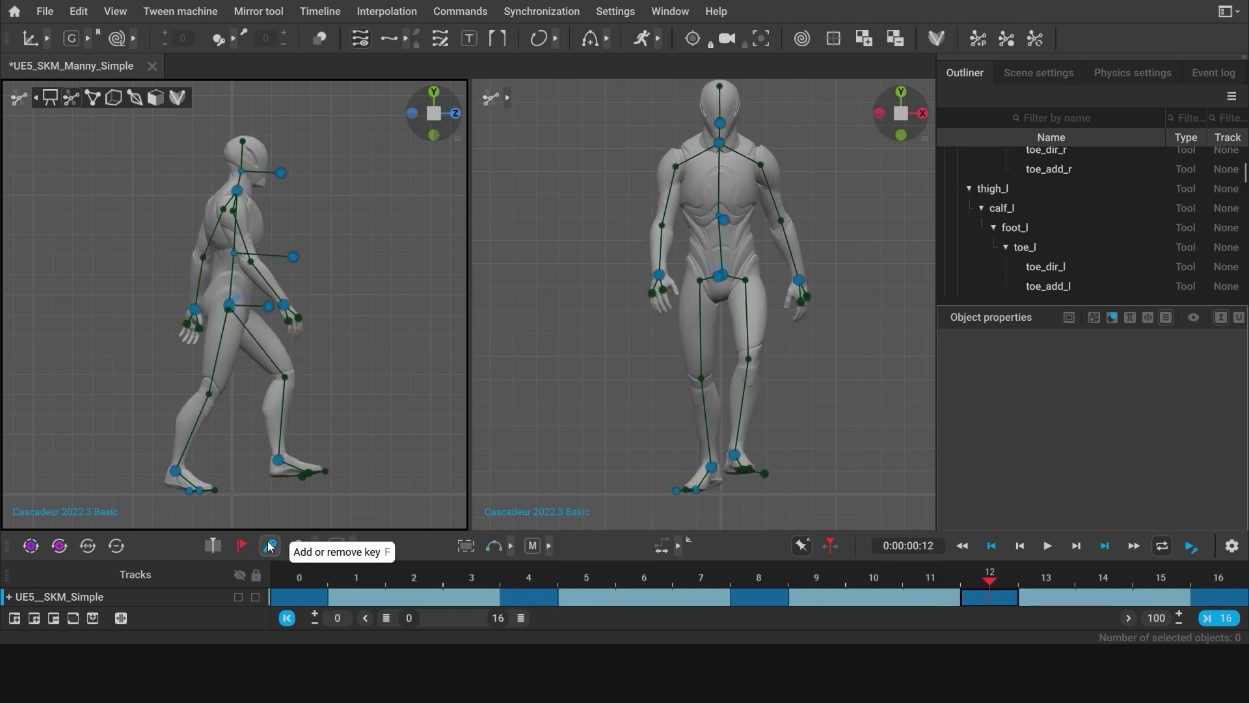
pyautogui.hotkey('ctrl', 's')
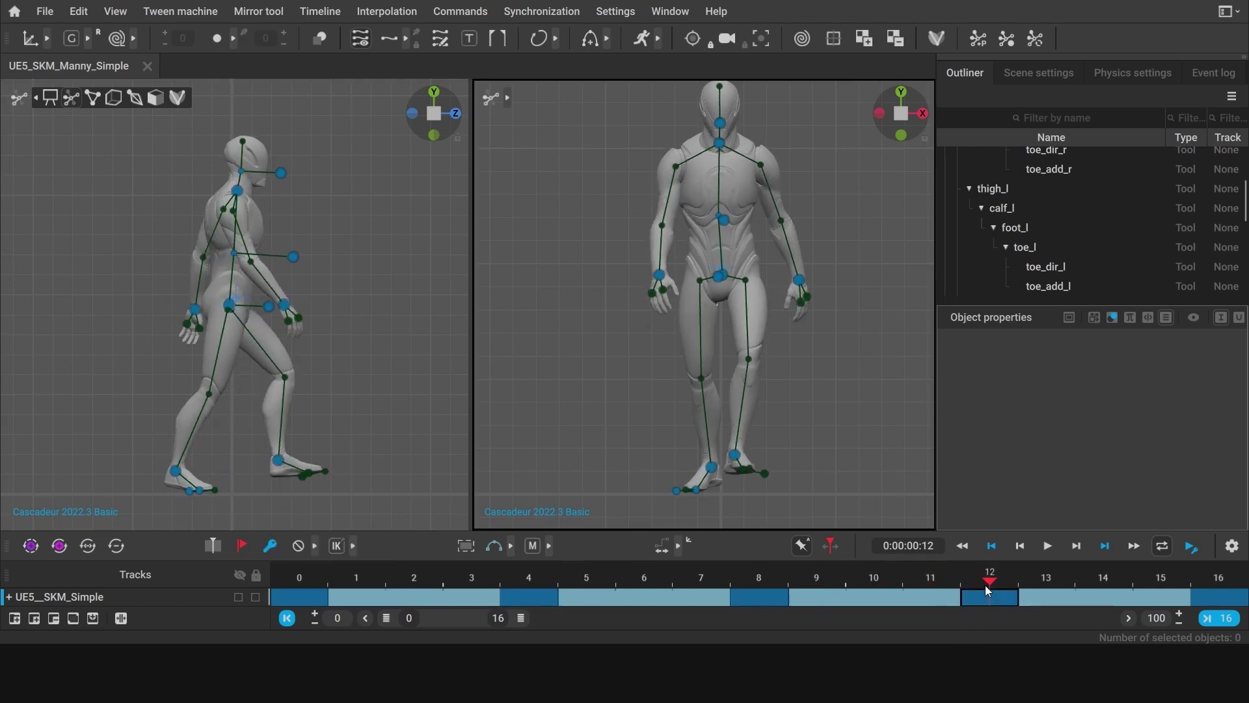
# At frame 12, move the left foot backward and slightly up in the side view so its toes tilt down
pyautogui.click(279, 460)
pyautogui.moveTo(279, 460); pyautogui.dragTo(255, 456)
pyautogui.keyDown('alt'); pyautogui.moveTo(160, 432); pyautogui.dragTo(376, 475, button='right'); pyautogui.keyUp('alt')
pyautogui.keyDown('alt'); pyautogui.moveTo(376, 475); pyautogui.dragTo(396, 127, button='middle'); pyautogui.keyUp('alt')
pyautogui.click(196, 410)
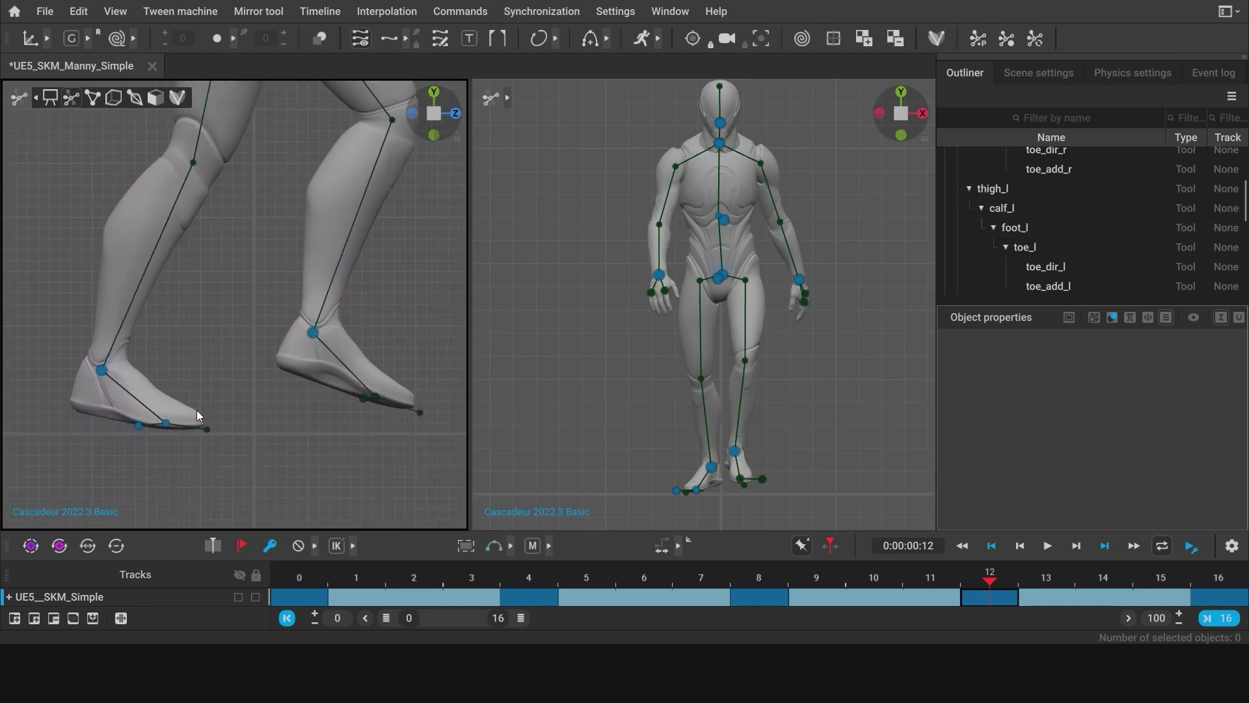
pyautogui.click(101, 371)
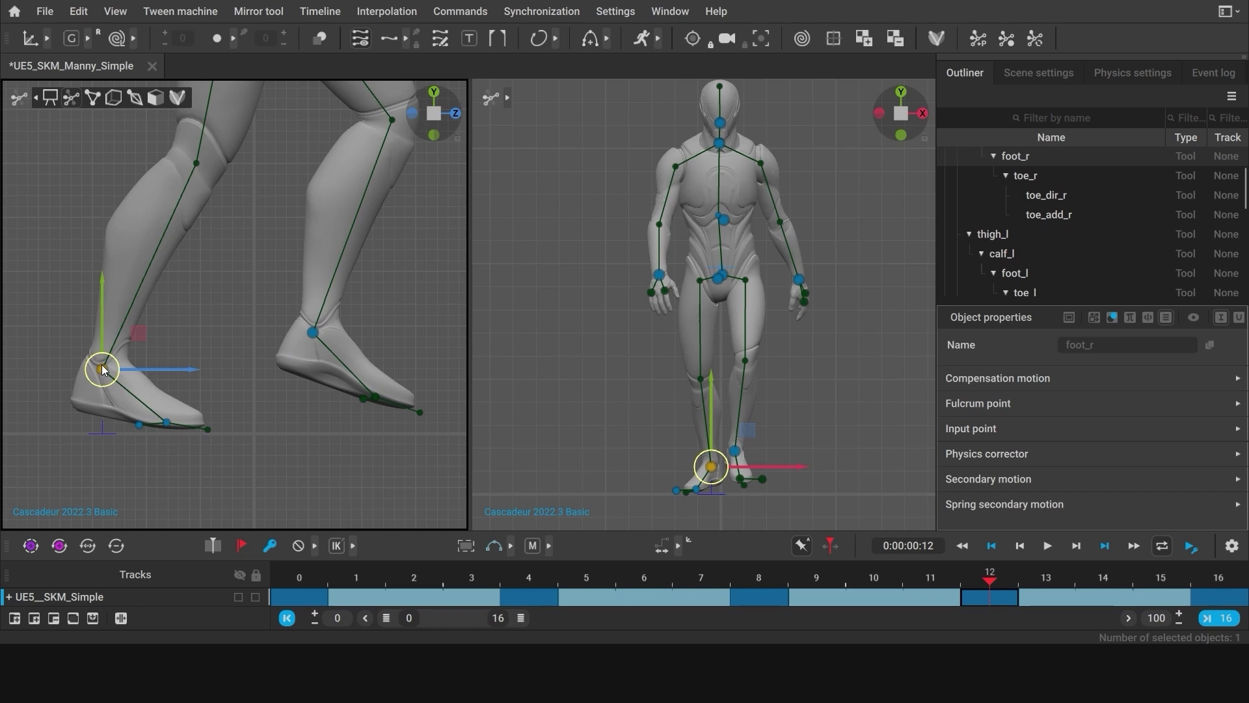
pyautogui.click(245, 406)
# Select all the pelvis and upper-body controllers in the side view and raise them slightly at frame 12
pyautogui.scroll(-5, 132, 365)
pyautogui.scroll(-3, 133, 365)
pyautogui.moveTo(140, 114); pyautogui.dragTo(340, 341)
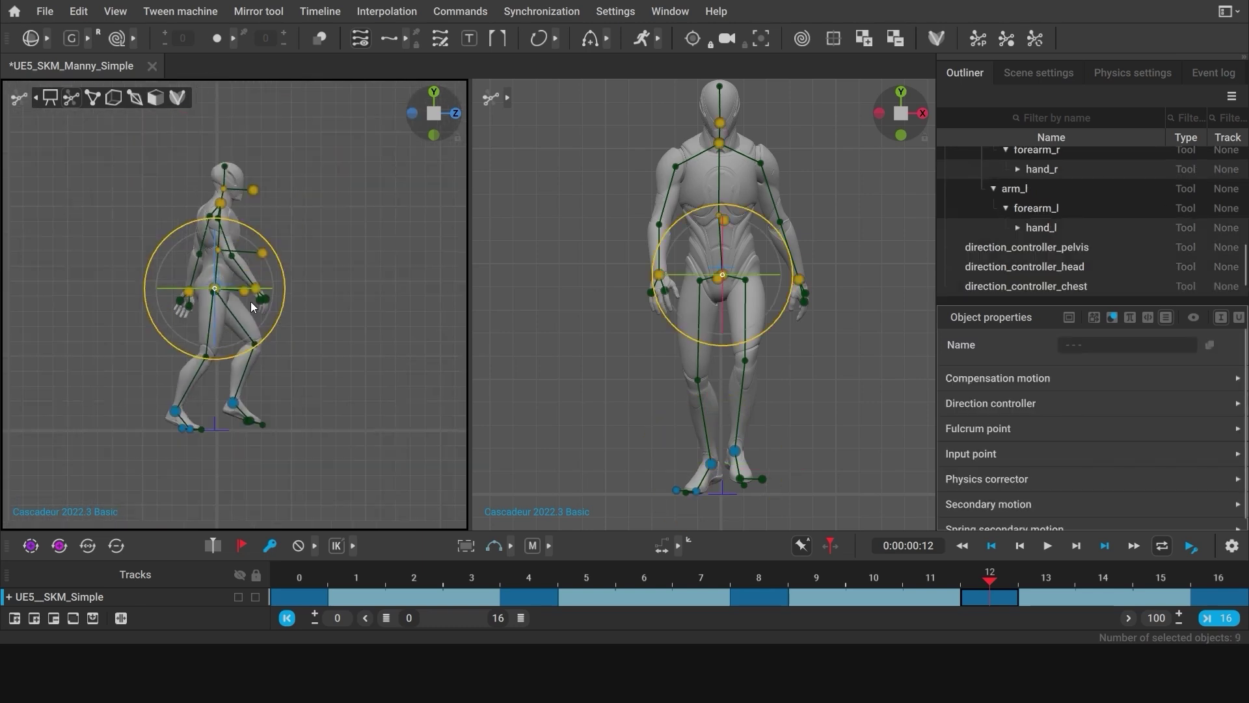
pyautogui.moveTo(212, 252)
pyautogui.mouseDown()
pyautogui.moveTo(205, 237)
pyautogui.moveTo(216, 252)
pyautogui.mouseUp()
pyautogui.click(327, 318)
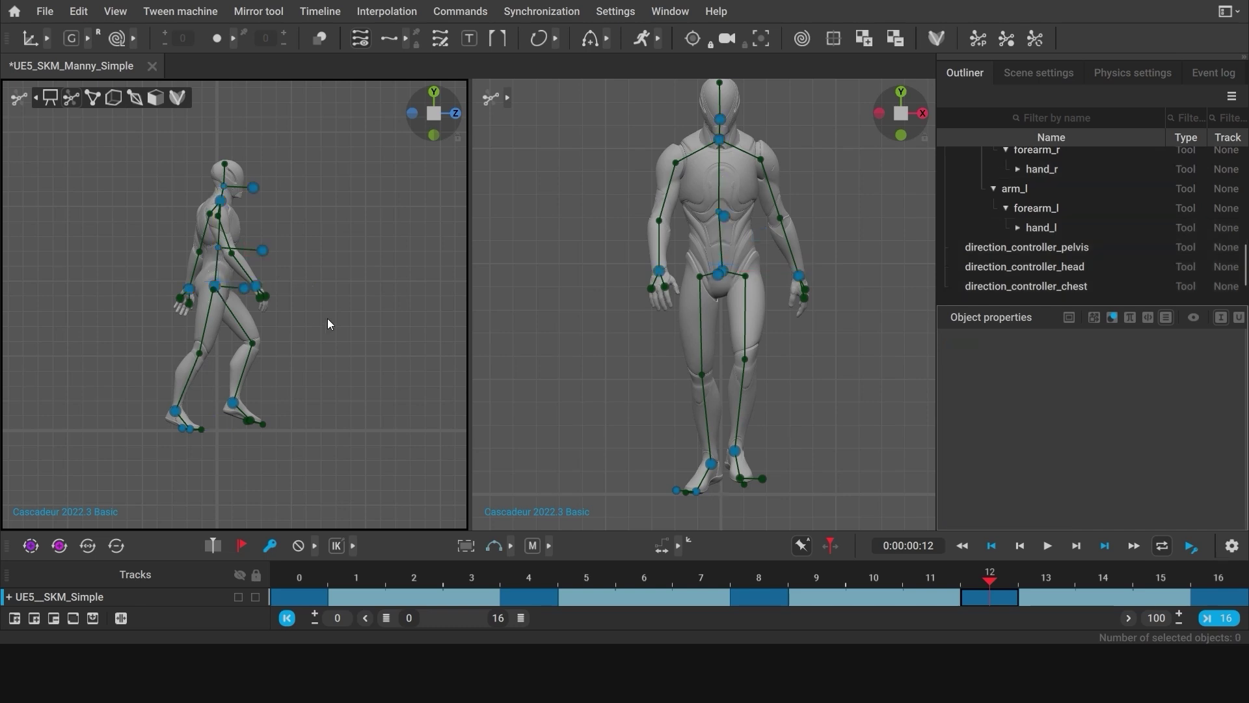
# Maximise the side view, hide the controllers and display the character as a black silhouette
pyautogui.hotkey('alt', 'w')
pyautogui.scroll(4, 490, 365)
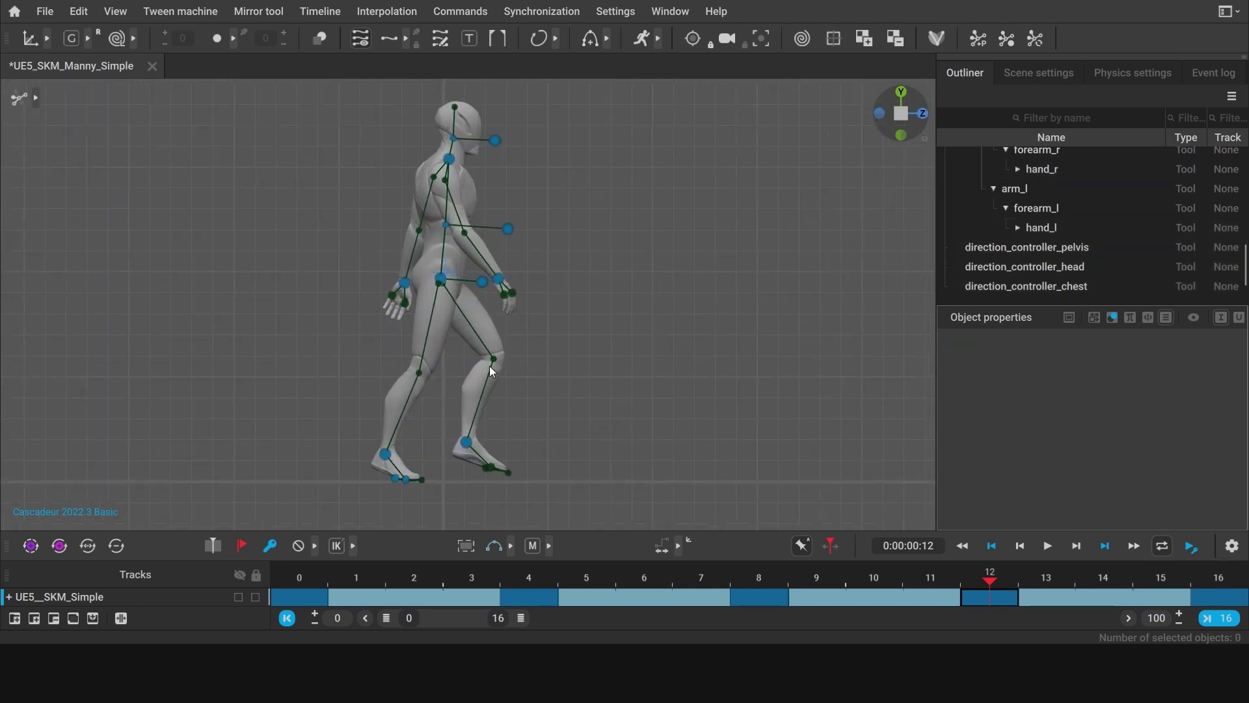
pyautogui.keyDown('alt'); pyautogui.moveTo(623, 365); pyautogui.dragTo(641, 385, button='middle'); pyautogui.keyUp('alt')
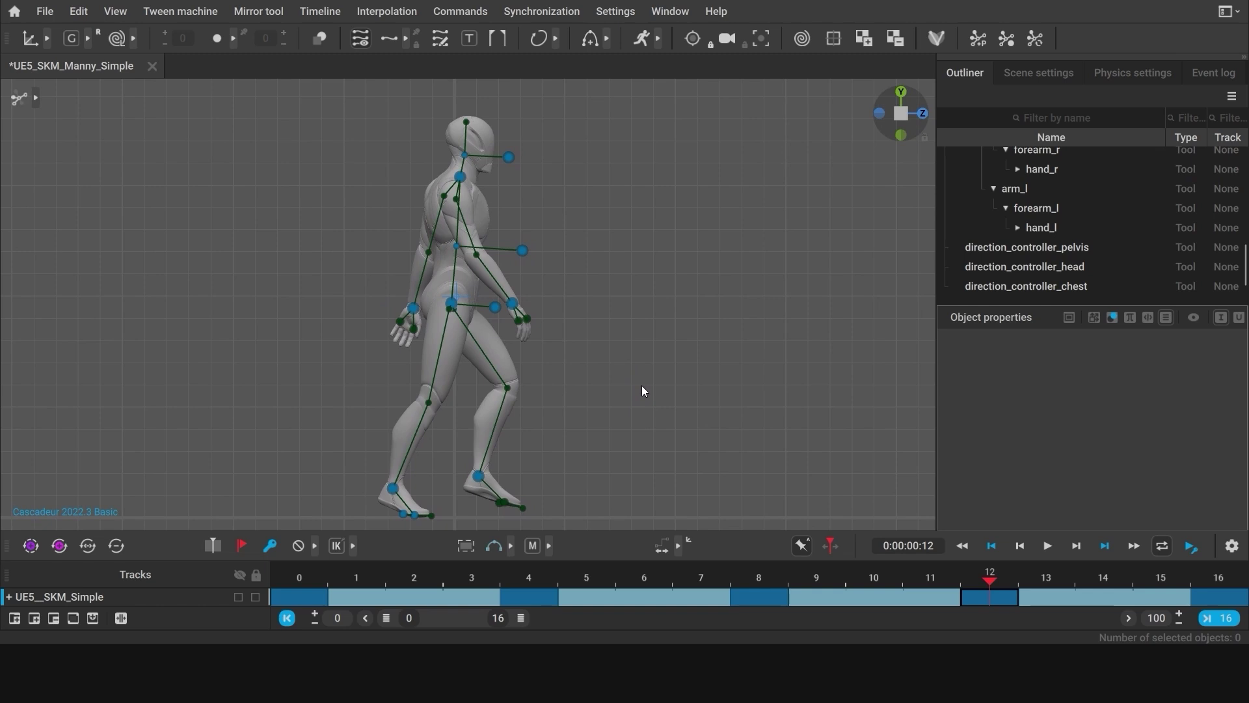
pyautogui.press('1')
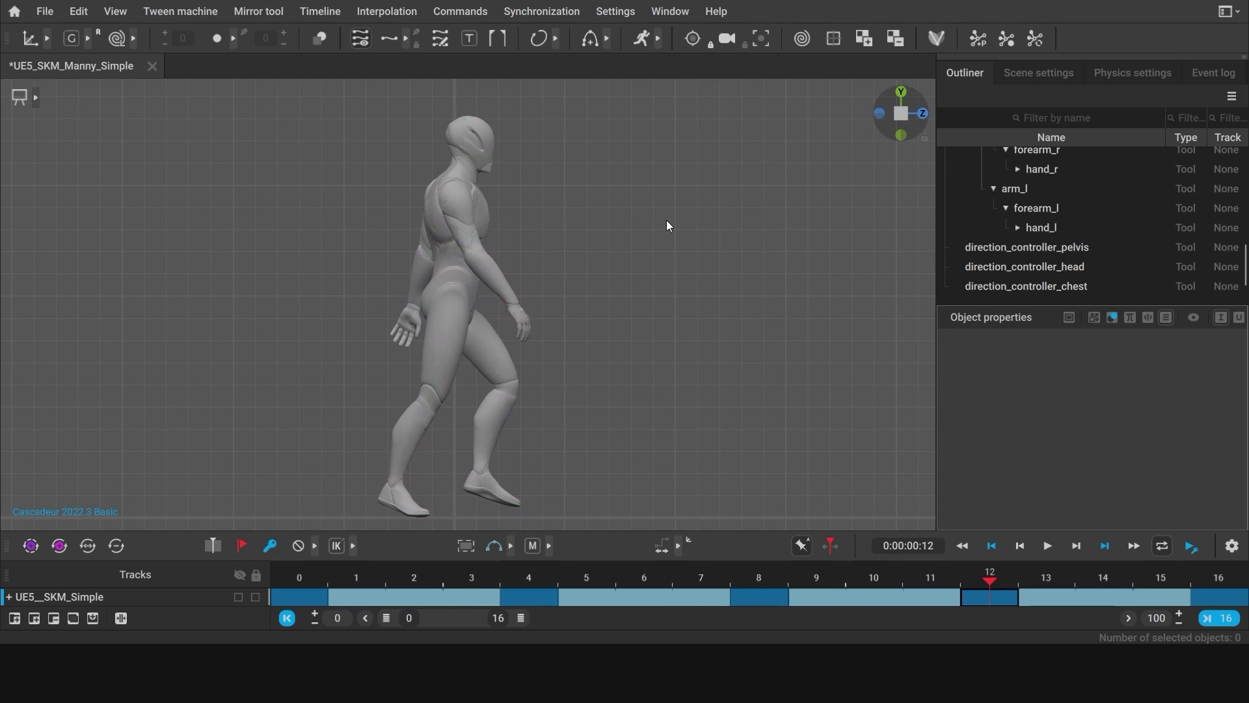
pyautogui.click(318, 40)
# Play back the walk as a silhouette, stop it and go to frame 8
pyautogui.click(1053, 547)
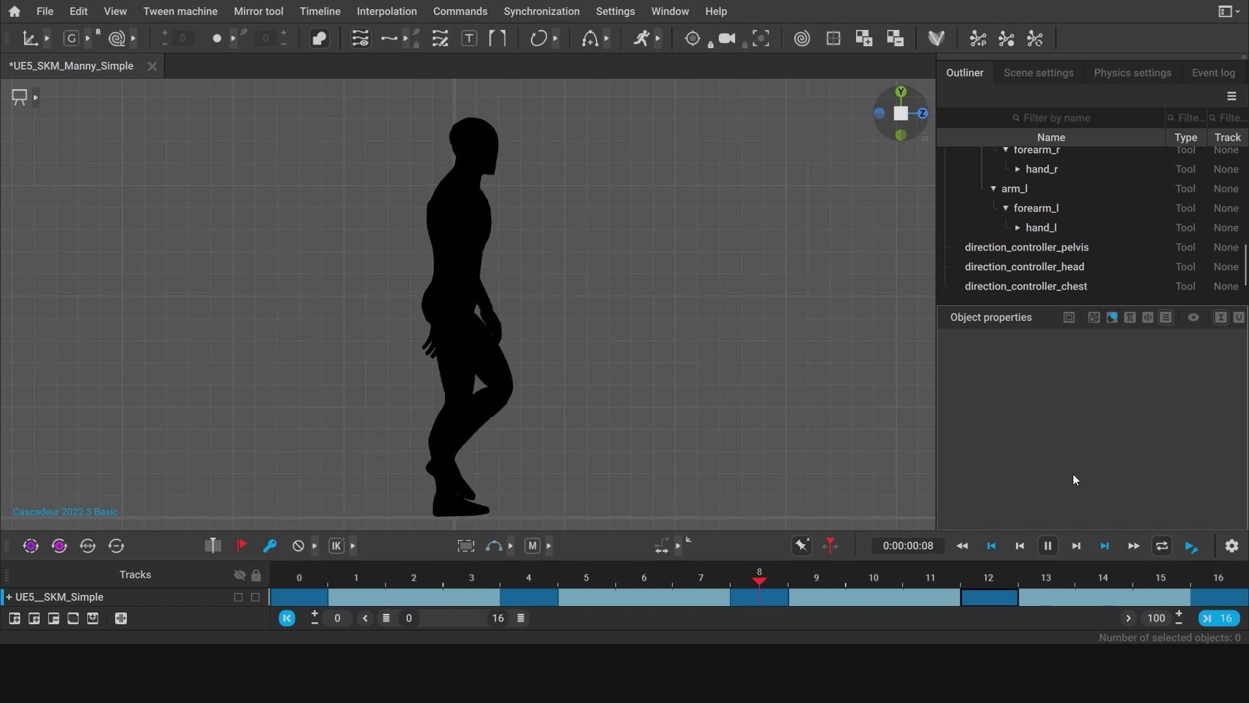
pyautogui.click(1048, 545)
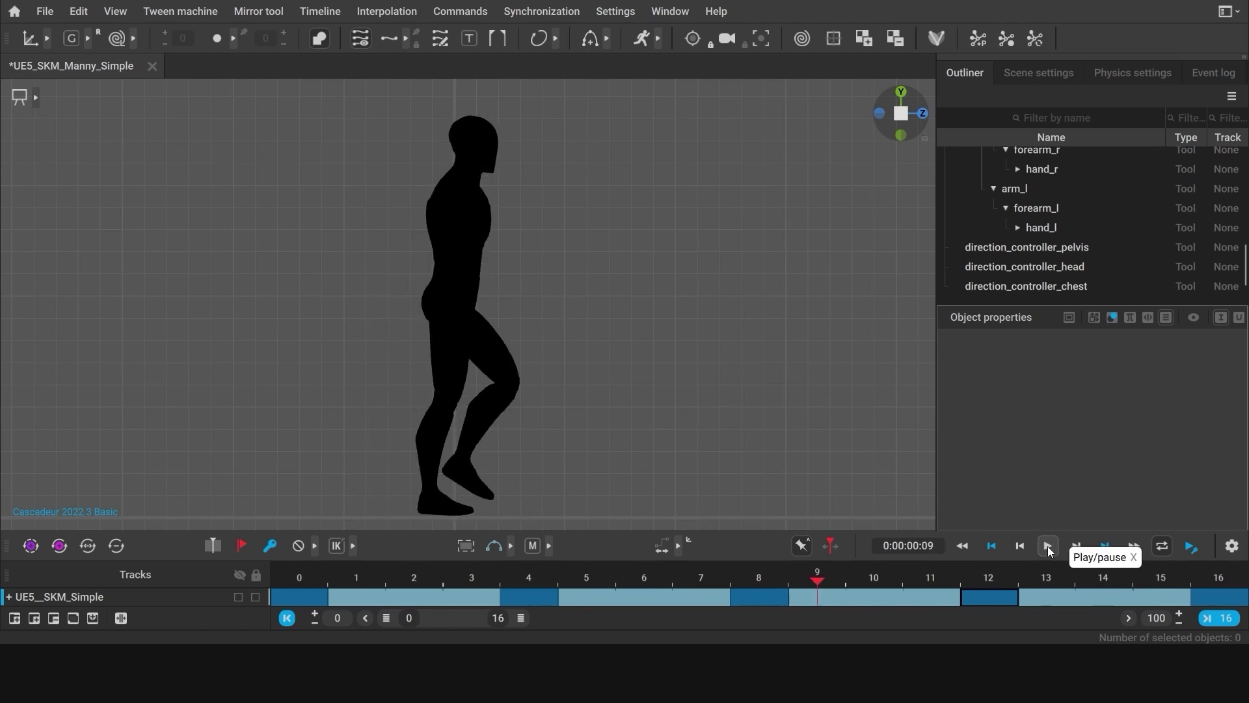
pyautogui.click(768, 579)
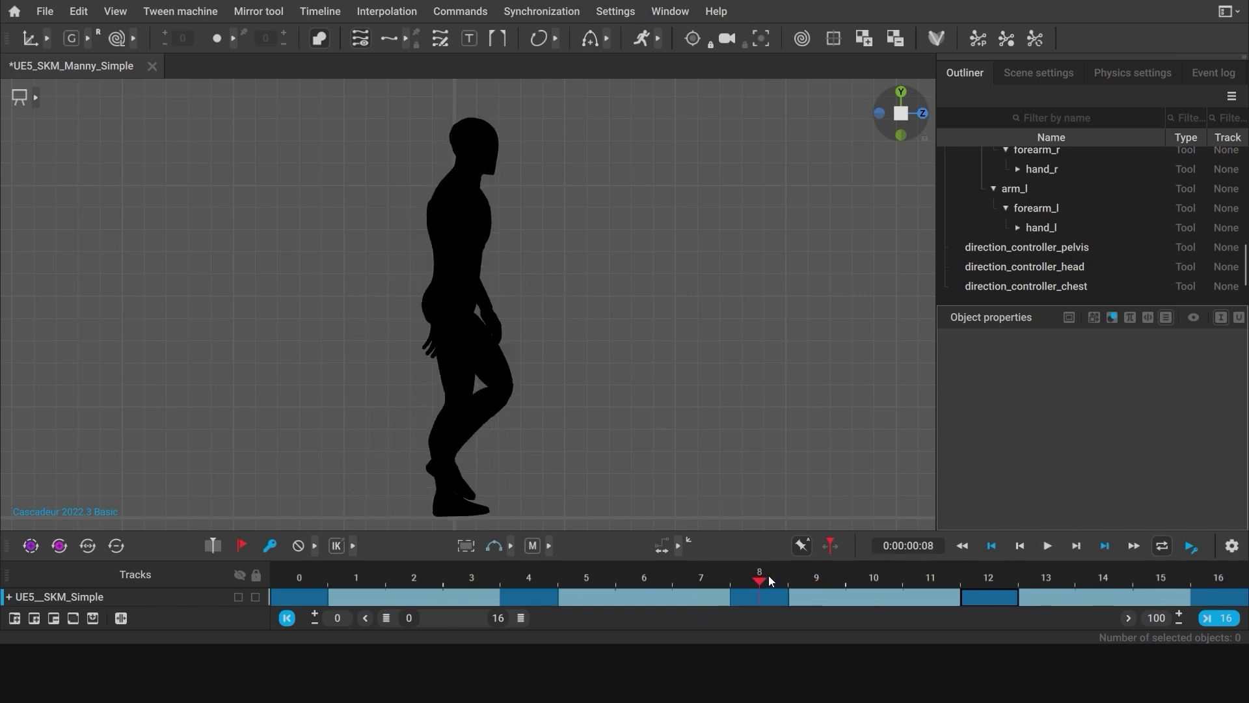
# Restore the character's normal shading and controllers, and check the right hand's trajectory over frames 0 to 16
pyautogui.click(323, 37)
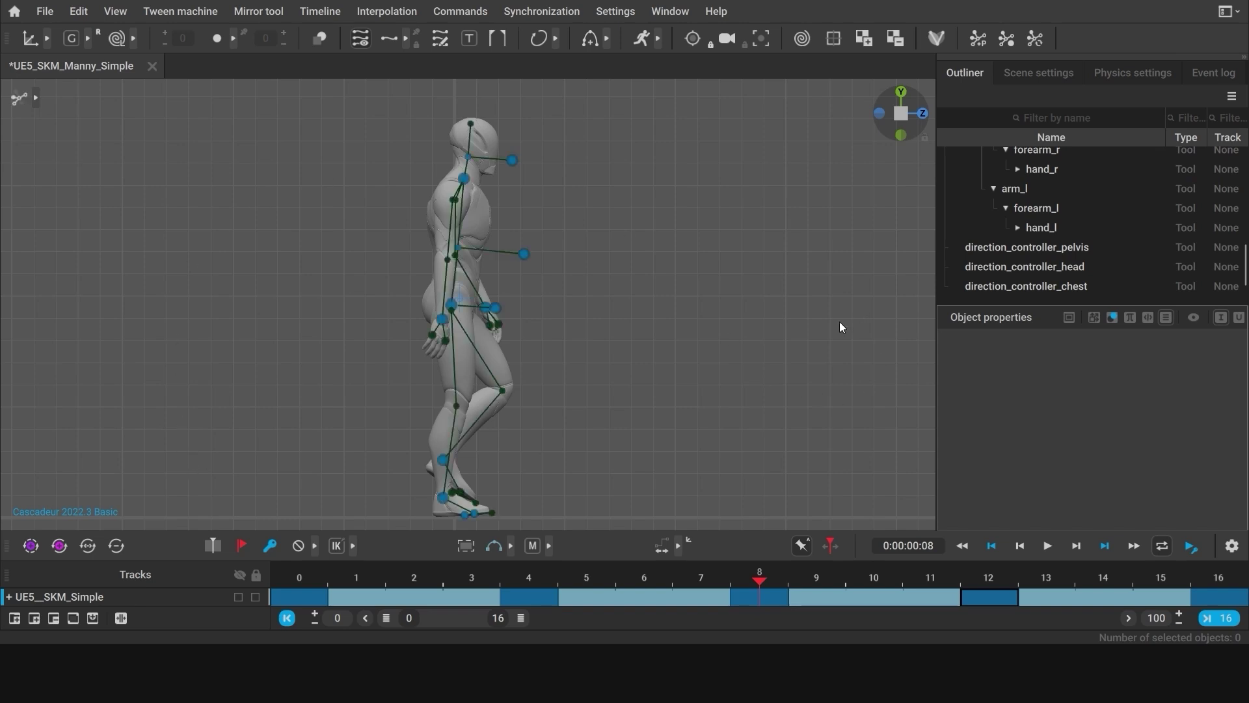
pyautogui.click(446, 321)
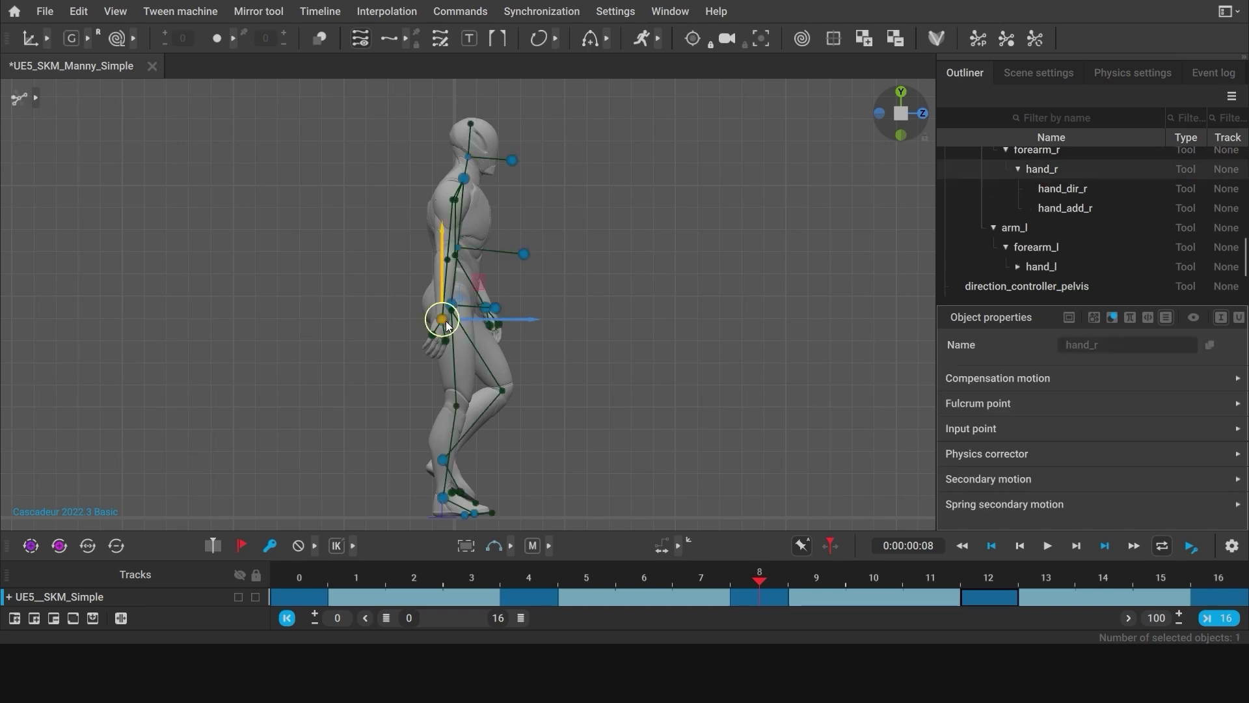
pyautogui.moveTo(294, 603); pyautogui.dragTo(1223, 609)
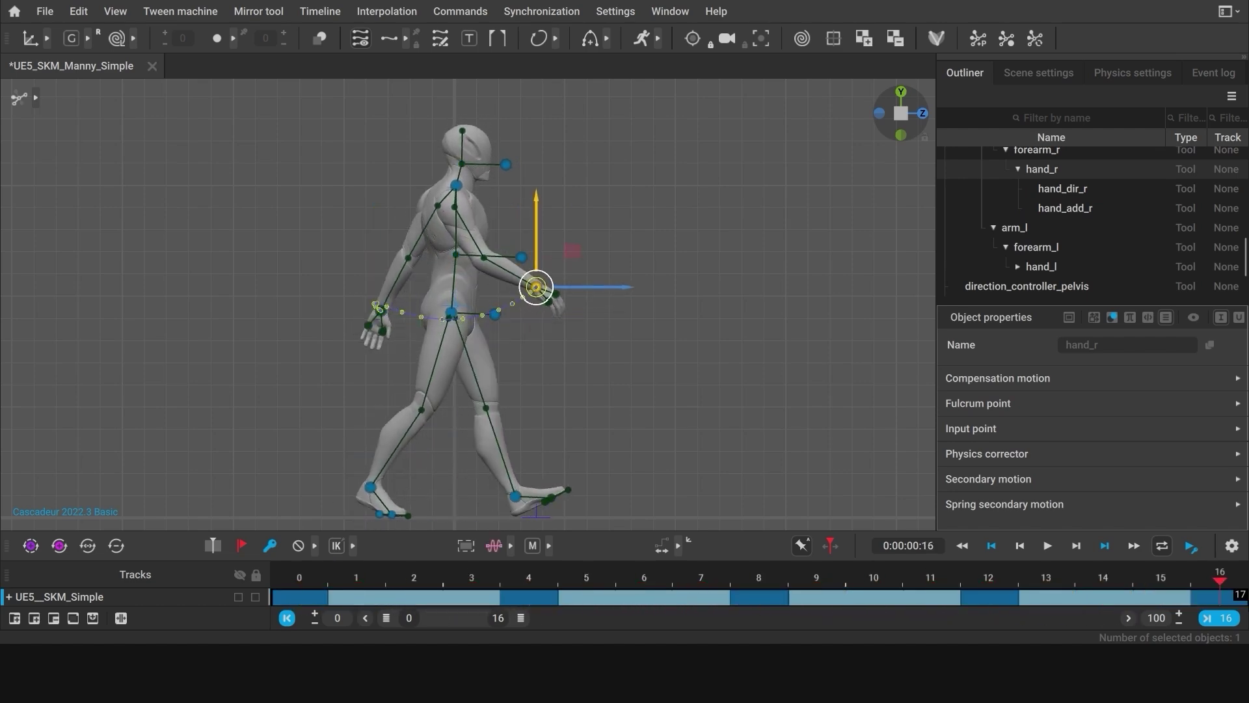
pyautogui.scroll(6, 677, 432)
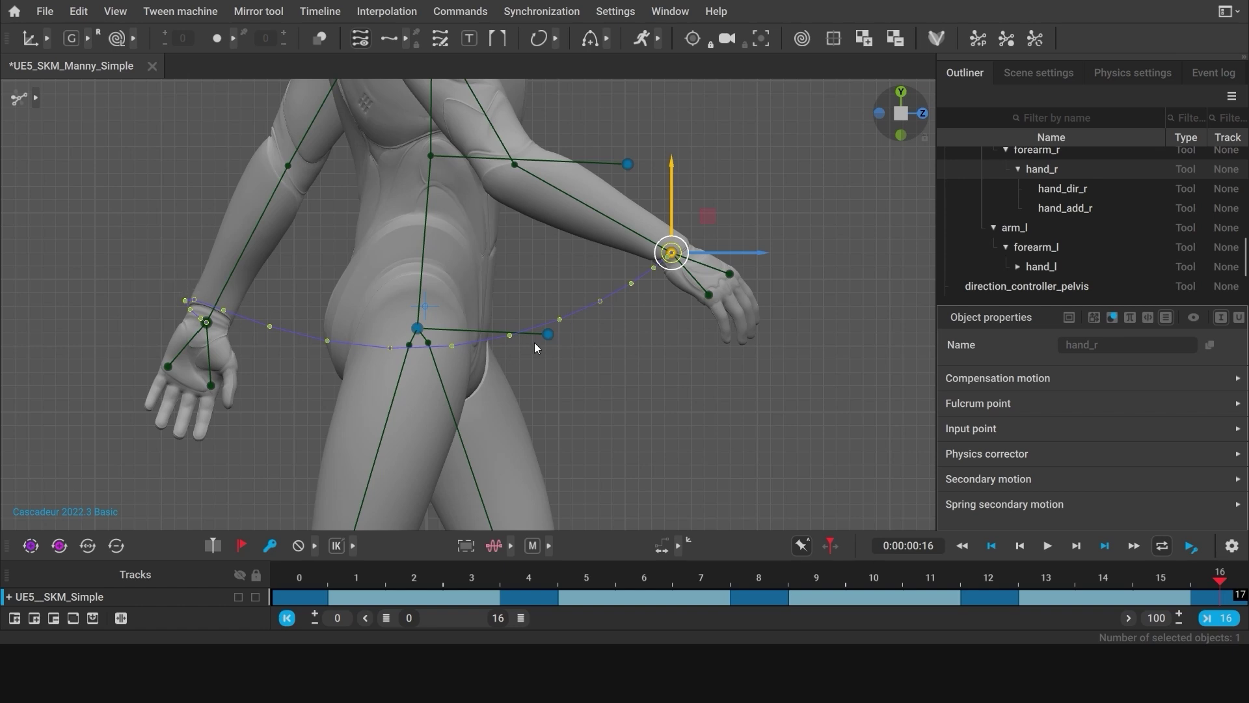
pyautogui.moveTo(294, 577); pyautogui.dragTo(1162, 580)
pyautogui.click(794, 442)
# Move the left hand slightly forward and down at frame 12, following its trajectory over frames 0 to 16
pyautogui.click(212, 321)
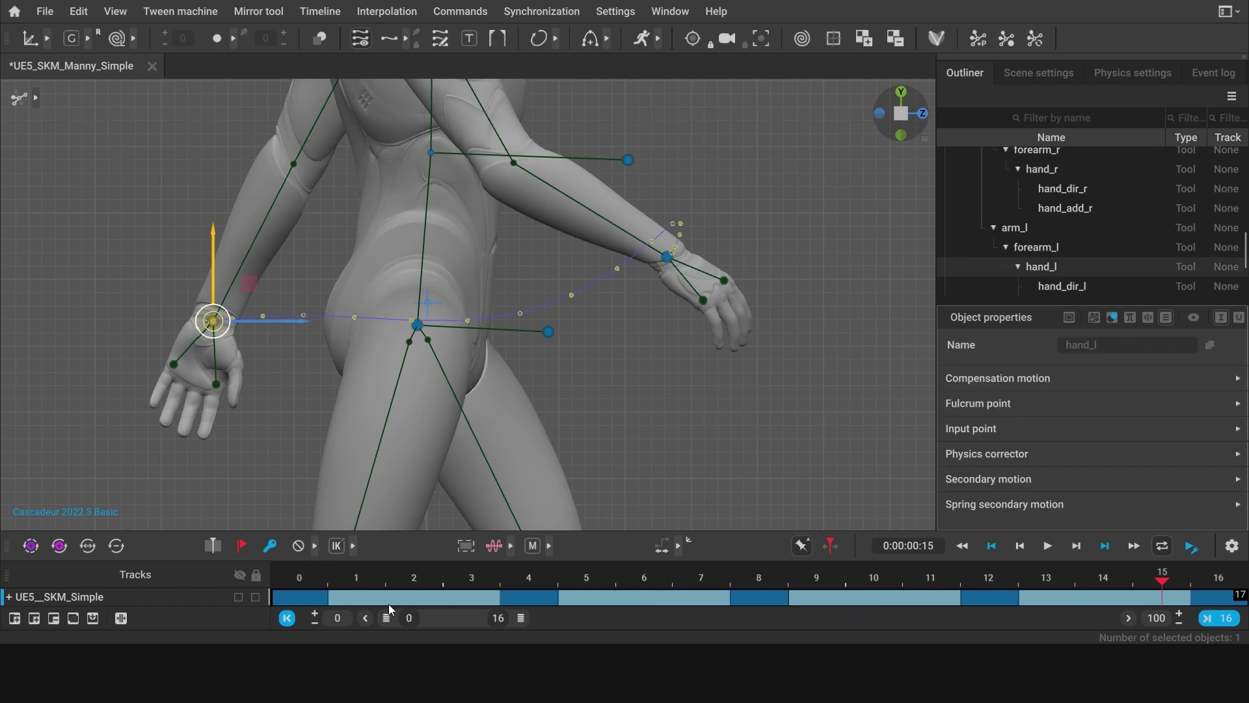
pyautogui.moveTo(306, 580); pyautogui.dragTo(979, 582)
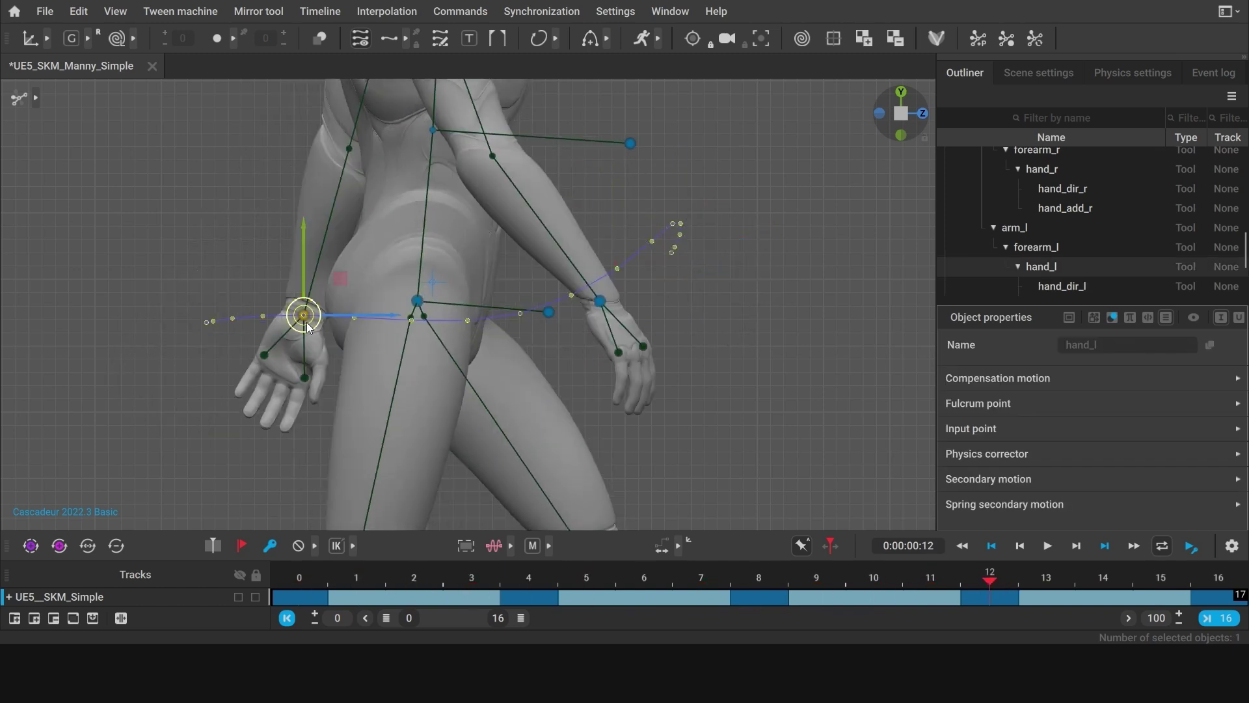
pyautogui.moveTo(302, 323); pyautogui.dragTo(333, 357)
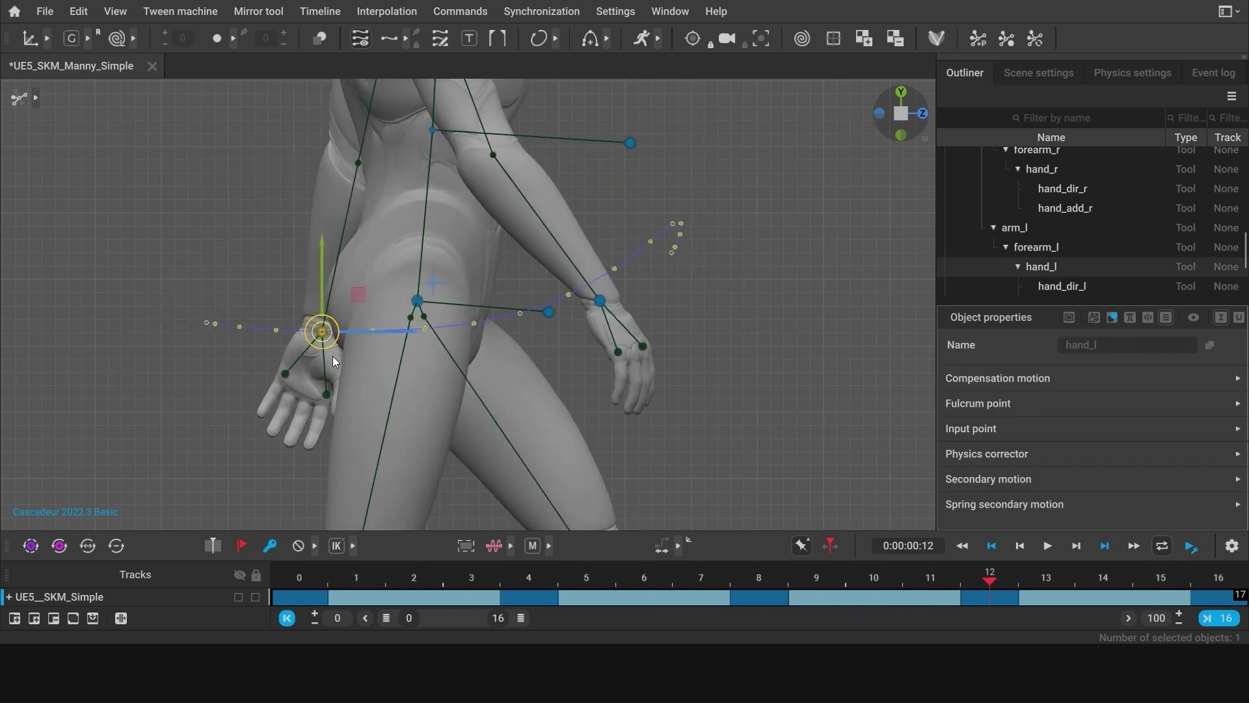
pyautogui.click(740, 454)
# At frame 8, move the left foot backward and slightly up to round out its trajectory
pyautogui.scroll(-5, 740, 454)
pyautogui.keyDown('alt'); pyautogui.moveTo(412, 496); pyautogui.dragTo(423, 299, button='middle'); pyautogui.keyUp('alt')
pyautogui.scroll(5, 575, 330)
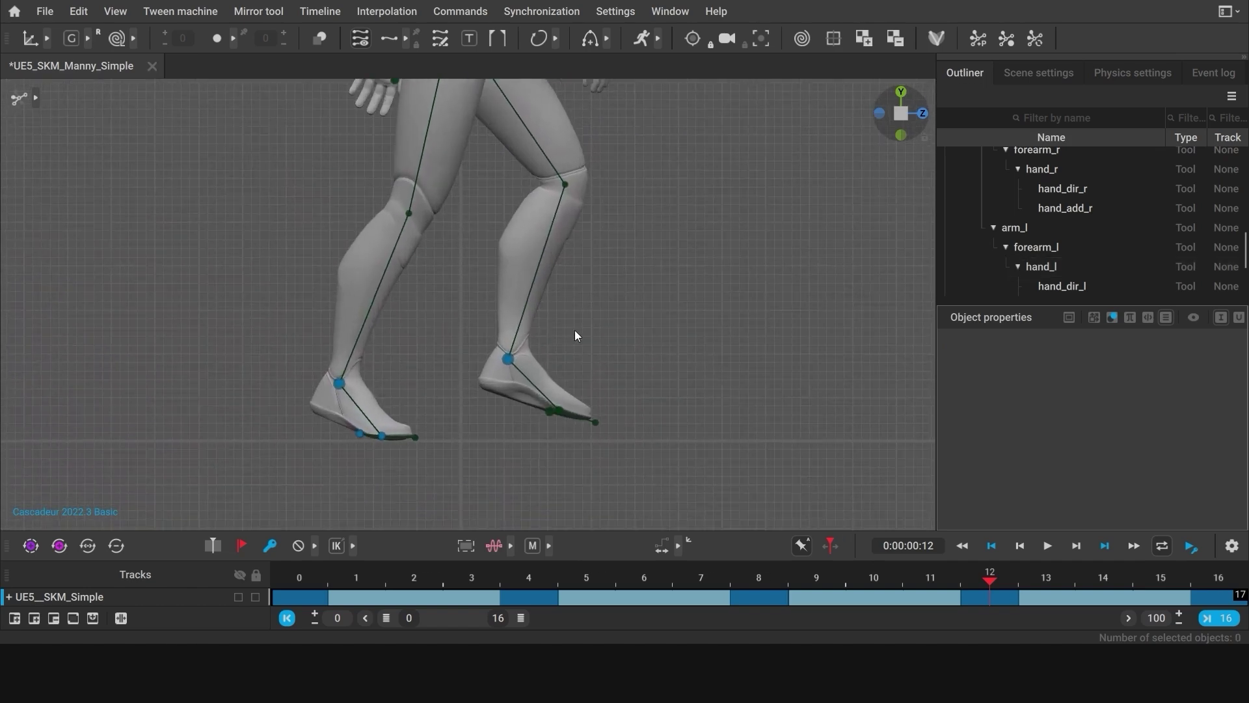
pyautogui.click(526, 383)
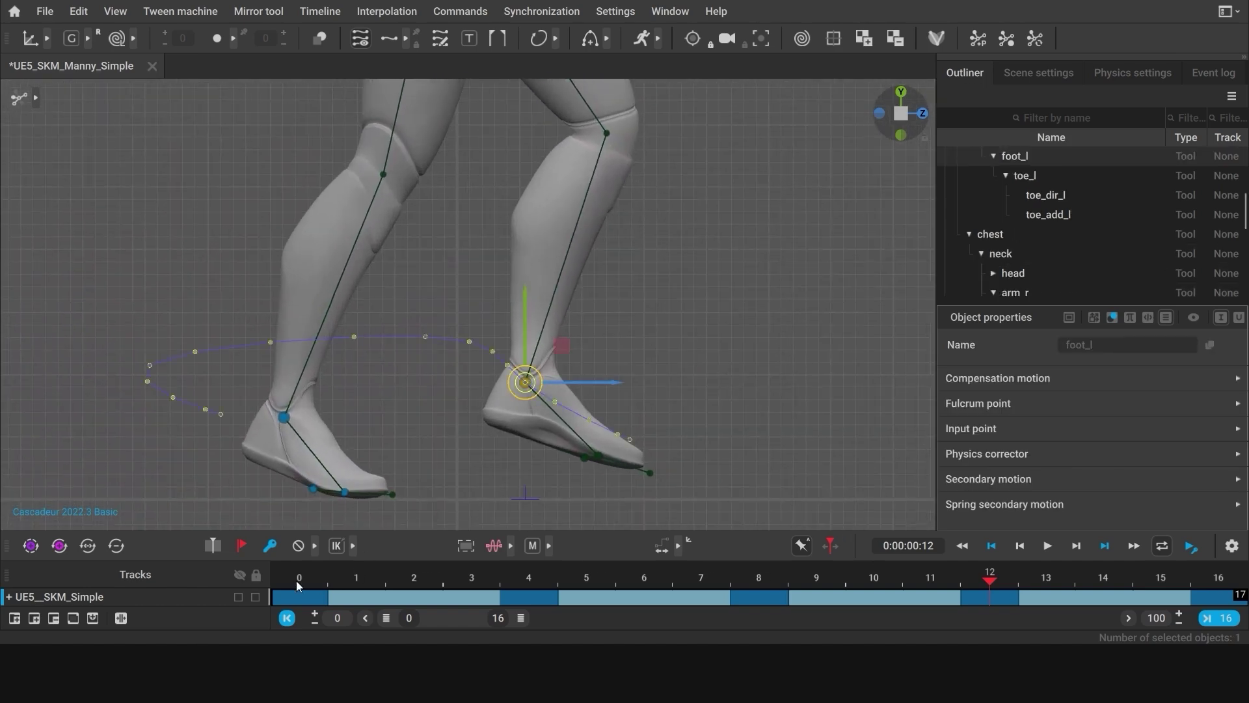
pyautogui.moveTo(300, 578); pyautogui.dragTo(758, 578)
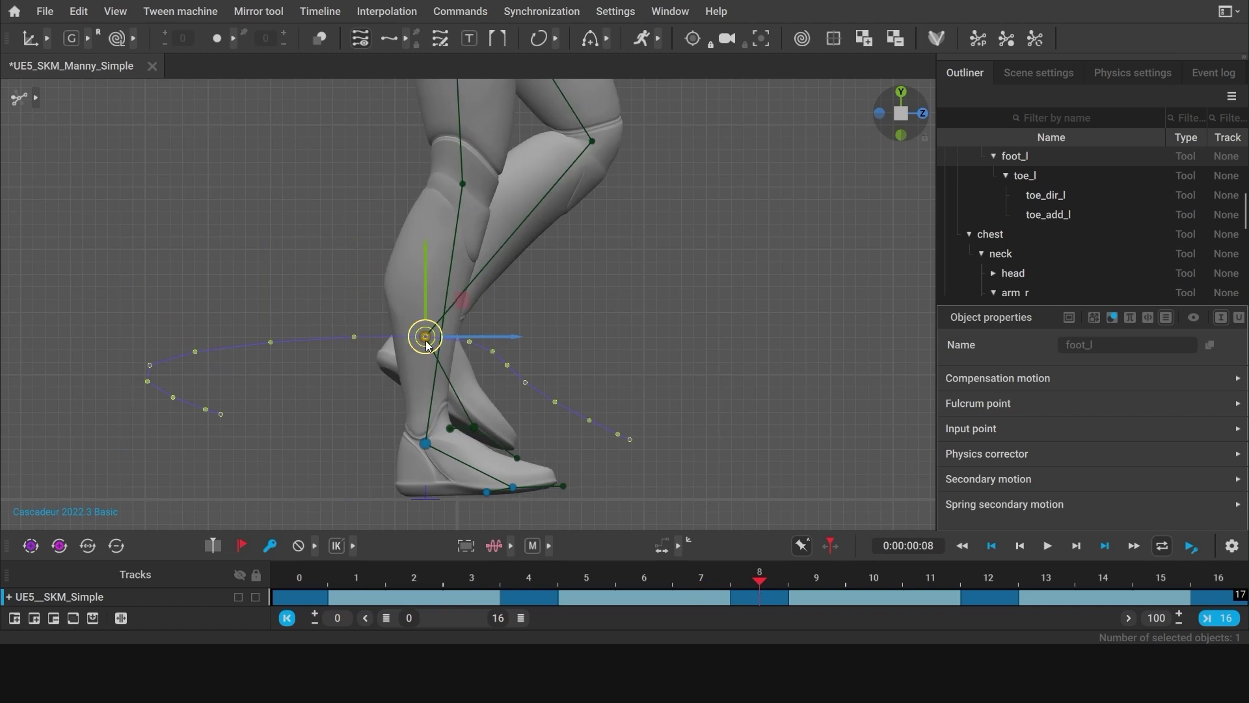
pyautogui.moveTo(424, 336); pyautogui.dragTo(313, 307)
# At frame 12, move the left foot slightly backward and down, and scrub the walk through to frame 16
pyautogui.press('Up')
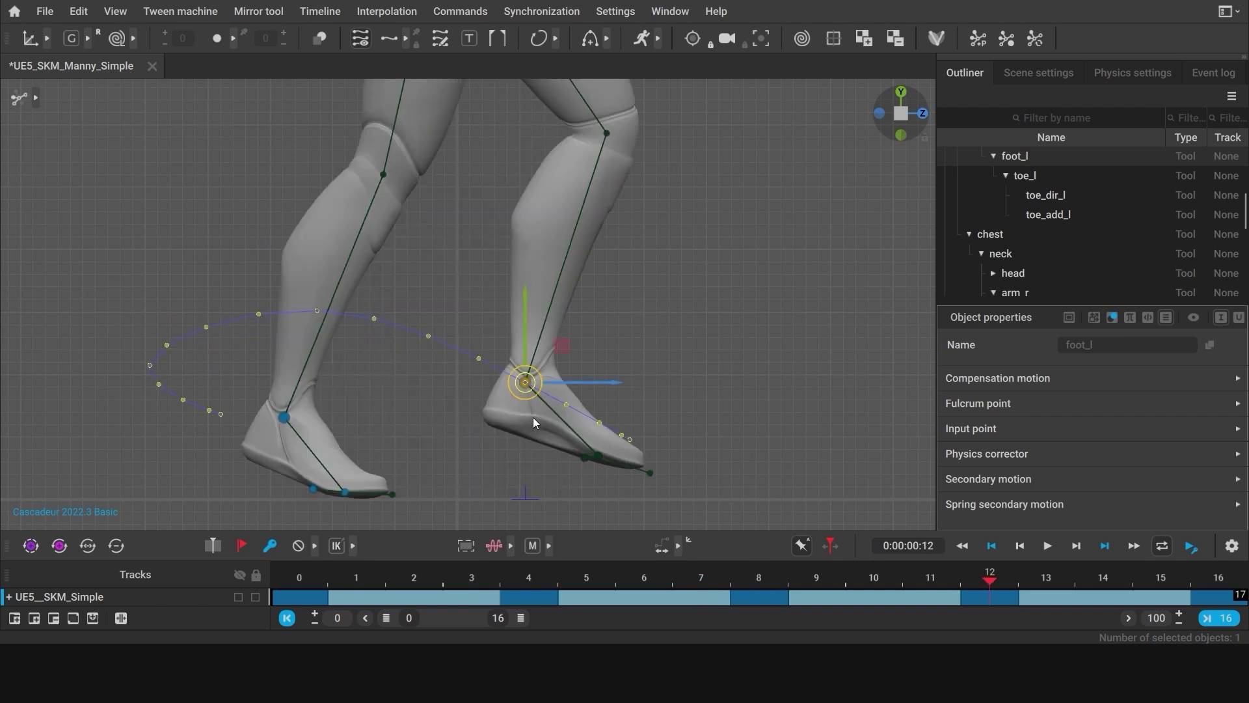
pyautogui.moveTo(521, 391); pyautogui.dragTo(501, 413)
pyautogui.moveTo(342, 564); pyautogui.dragTo(1220, 565)
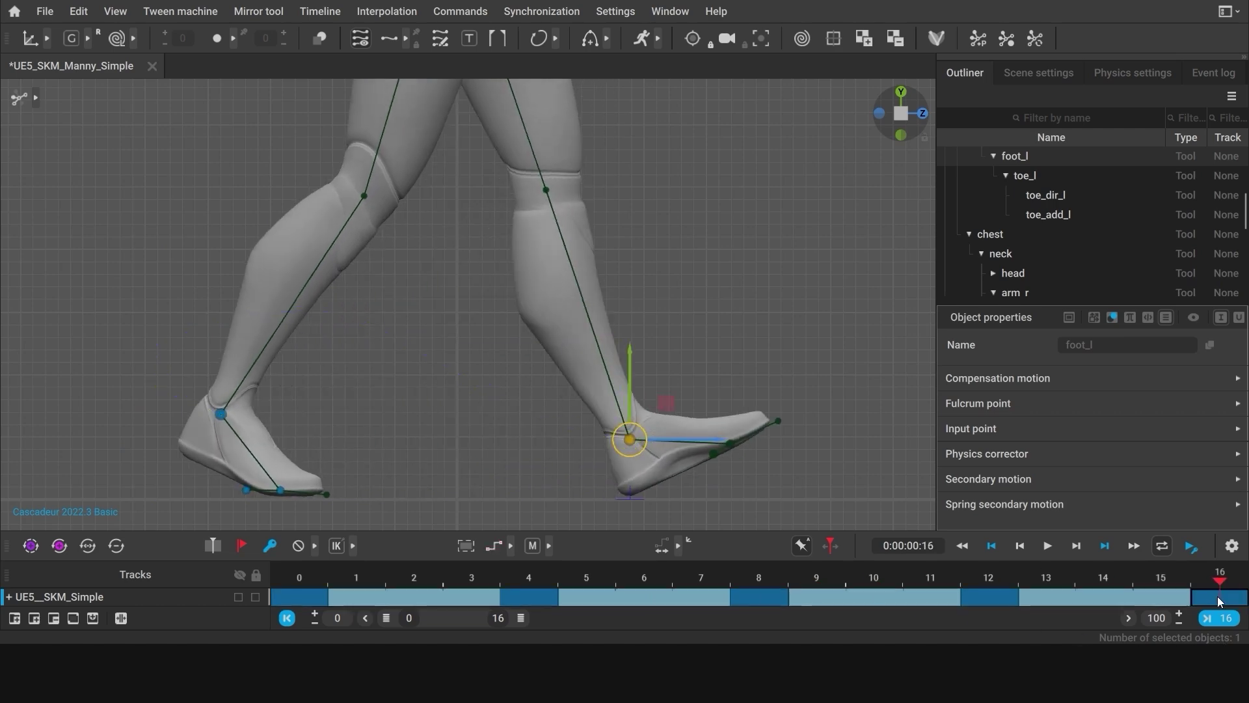
pyautogui.click(867, 440)
# Show the whole character in a slightly angled perspective view and save the scene
pyautogui.scroll(-5, 434, 287)
pyautogui.scroll(-1, 434, 287)
pyautogui.keyDown('alt'); pyautogui.moveTo(434, 287); pyautogui.dragTo(452, 420, button='middle'); pyautogui.keyUp('alt')
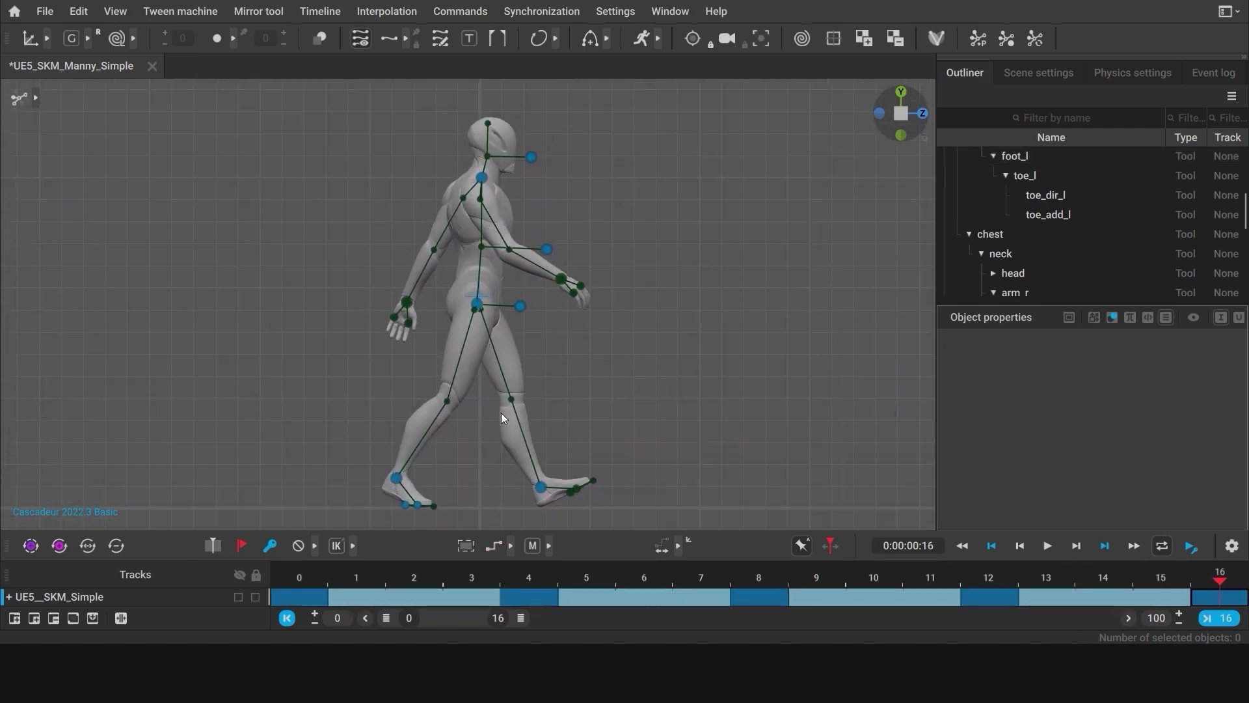
pyautogui.click(901, 119)
pyautogui.keyDown('alt'); pyautogui.moveTo(813, 356); pyautogui.dragTo(764, 369); pyautogui.keyUp('alt')
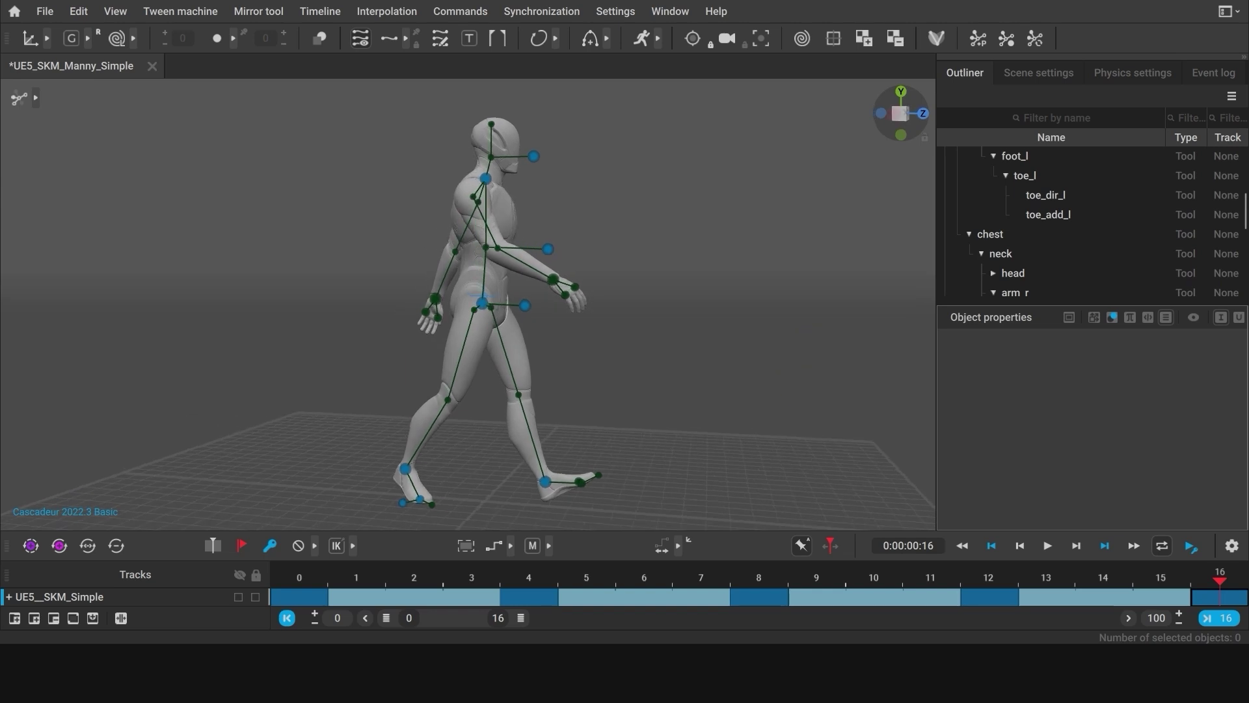
pyautogui.hotkey('ctrl', 's')
# Extend the visible timeline range to frame 57 and copy the interval of frames 0 to 16 so the copy starts at frame 16
pyautogui.moveTo(522, 618); pyautogui.dragTo(808, 618)
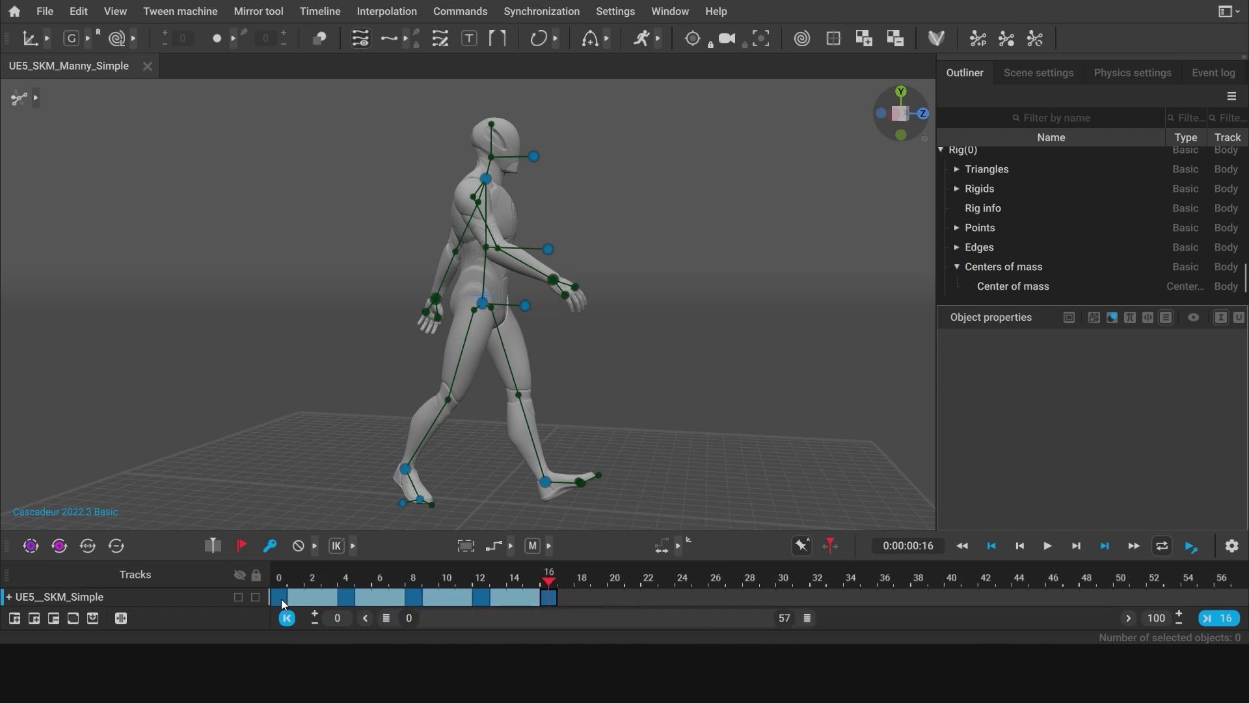
pyautogui.moveTo(281, 598); pyautogui.dragTo(549, 612)
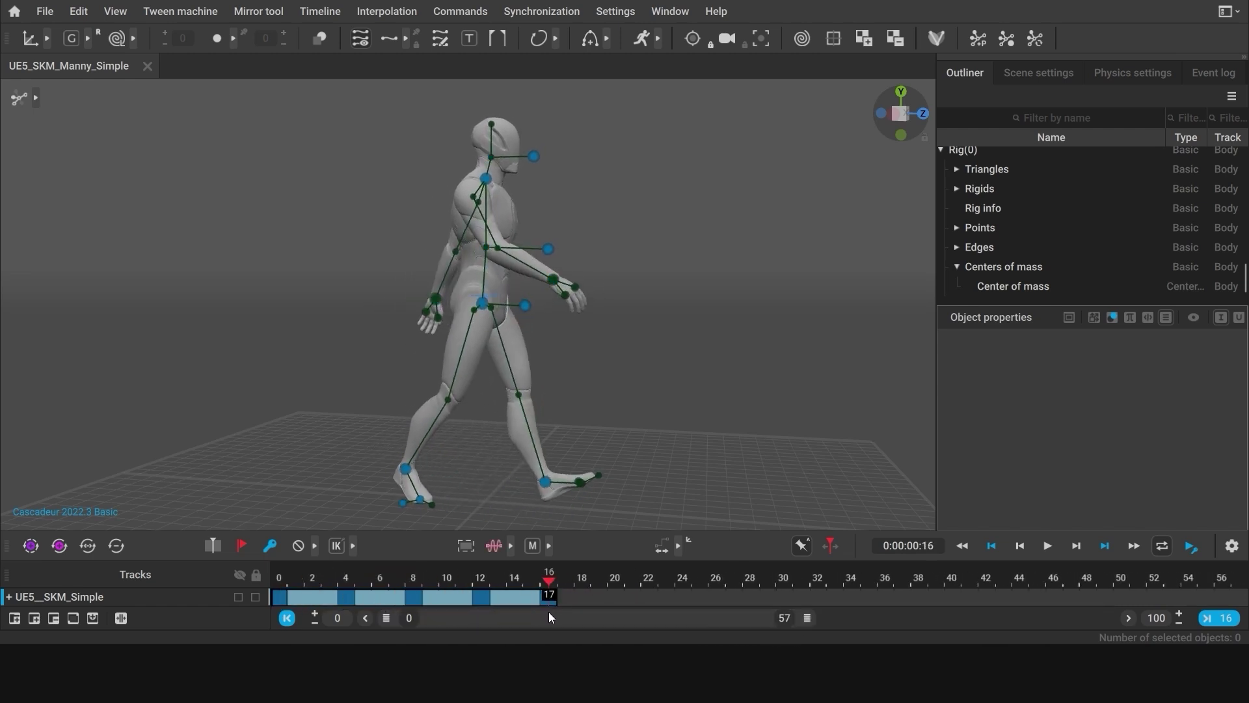
pyautogui.keyDown('shift'); pyautogui.middleClick(482, 596); pyautogui.keyUp('shift')
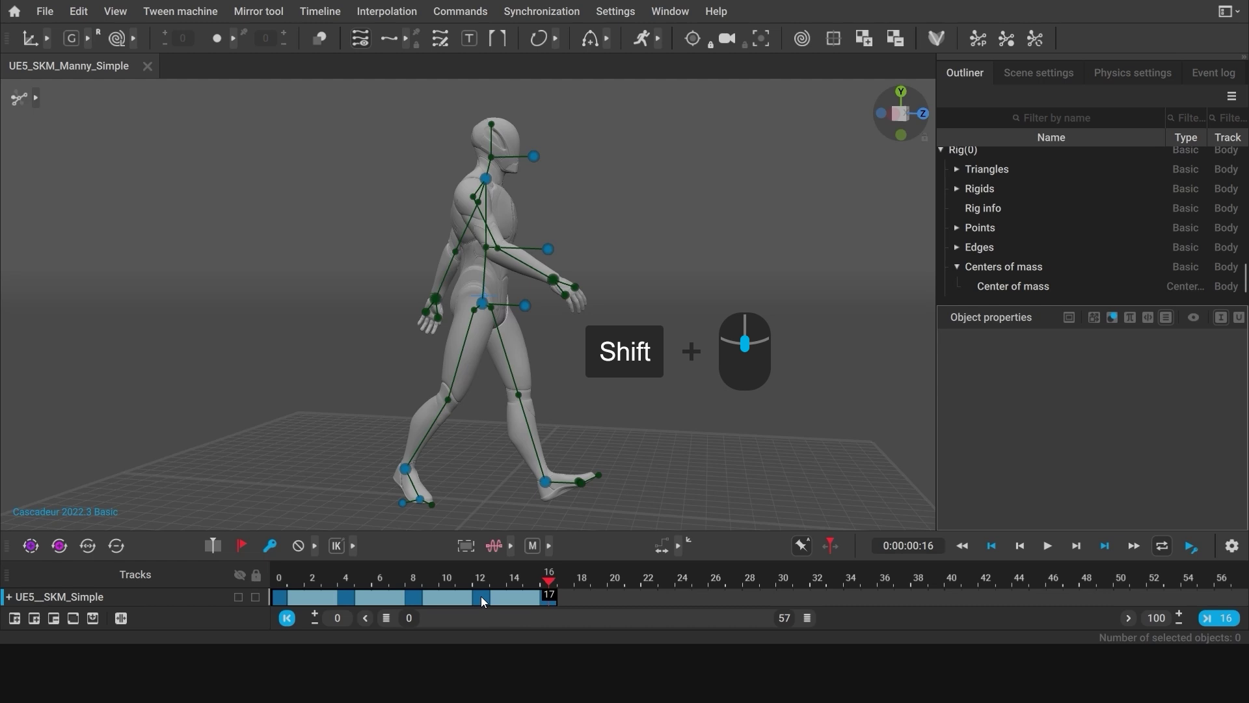
pyautogui.keyDown('shift'); pyautogui.middleClick(481, 596); pyautogui.keyUp('shift')
pyautogui.keyDown('shift'); pyautogui.moveTo(481, 596); pyautogui.dragTo(747, 598, button='middle'); pyautogui.keyUp('shift')
# Switch to the point controllers, select all the character's points and select the interval from frame 16 to 32
pyautogui.click(552, 586)
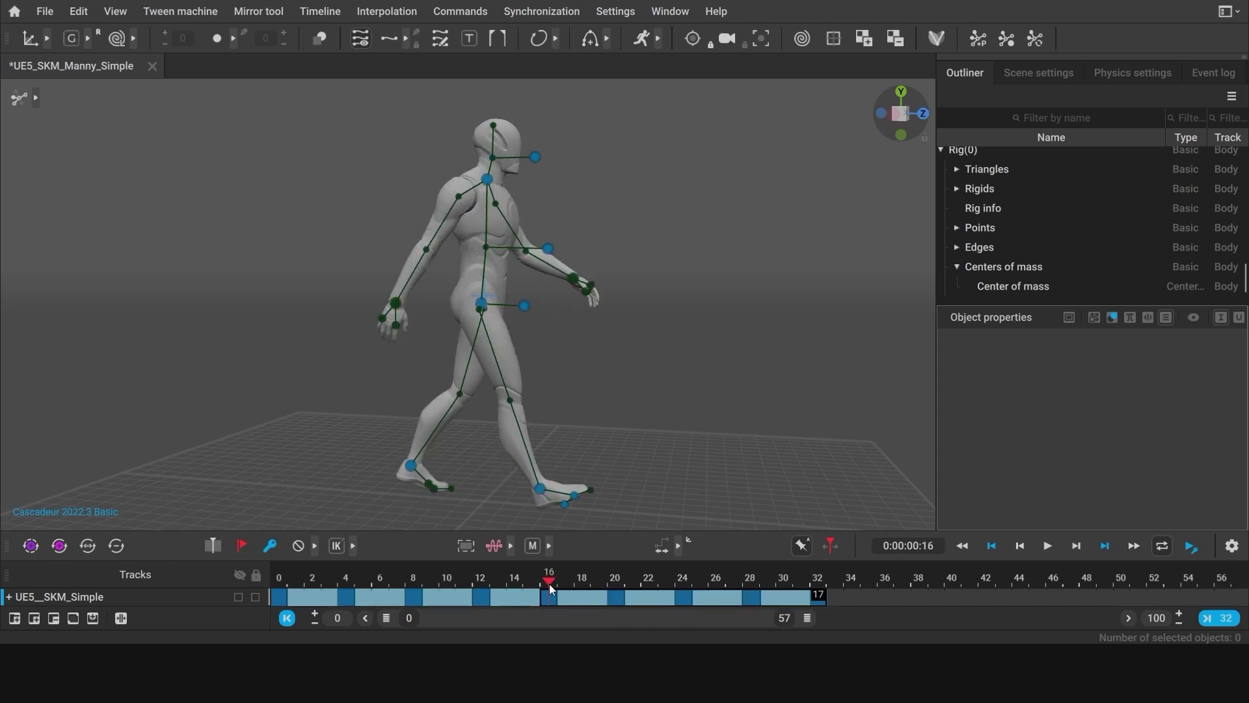
pyautogui.click(91, 103)
pyautogui.moveTo(246, 90); pyautogui.dragTo(670, 518)
pyautogui.click(595, 604)
pyautogui.moveTo(595, 604); pyautogui.dragTo(820, 612)
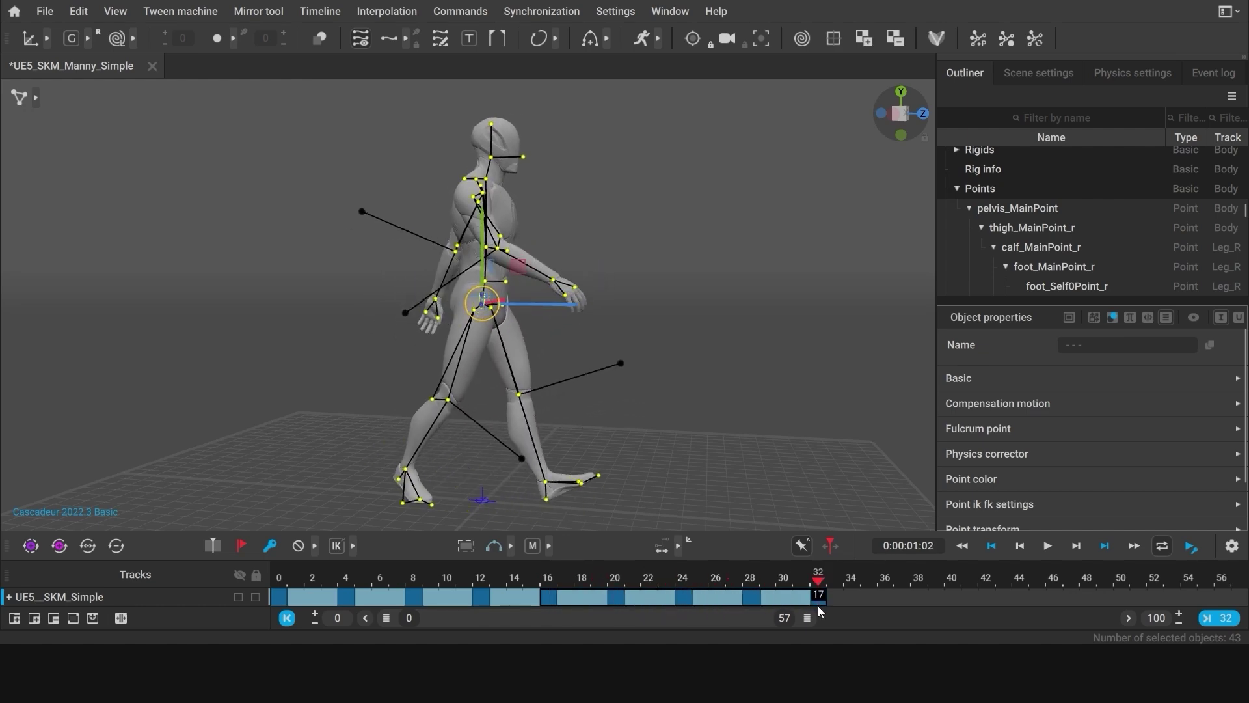
# Try mirroring the selected points across the X plane on the interval from frame 16 to 32, and scrub through it
pyautogui.click(263, 15)
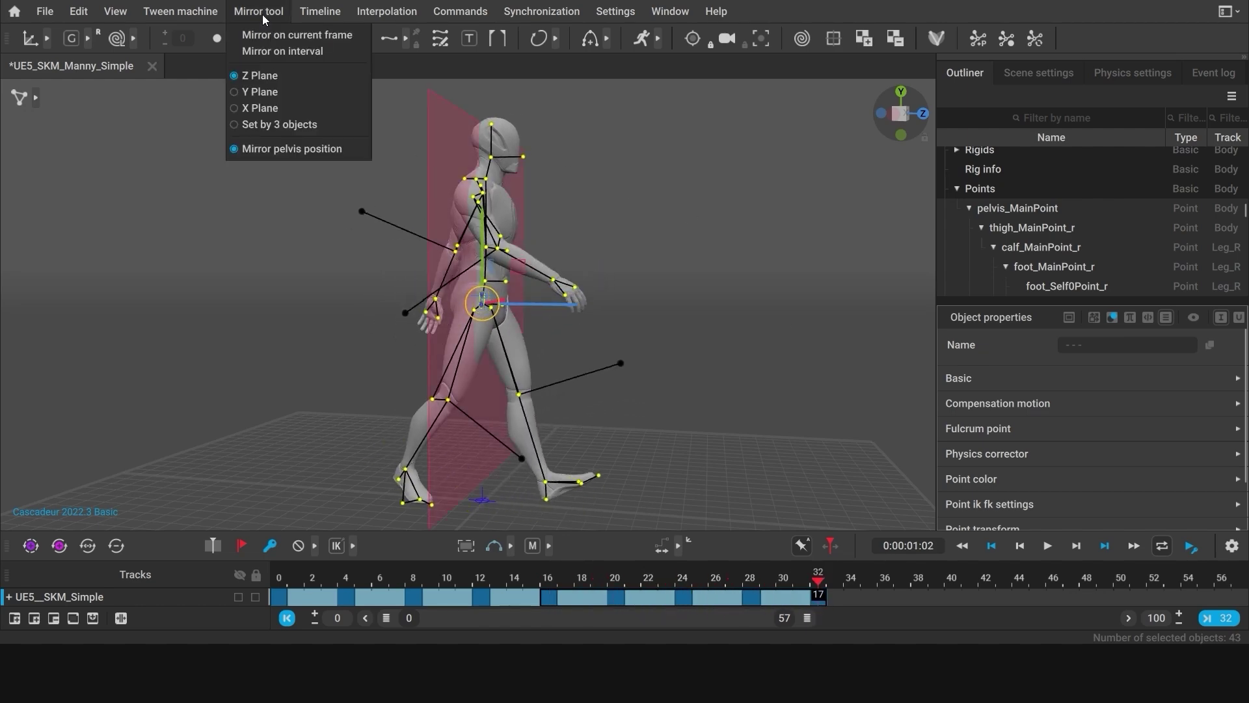
pyautogui.click(301, 51)
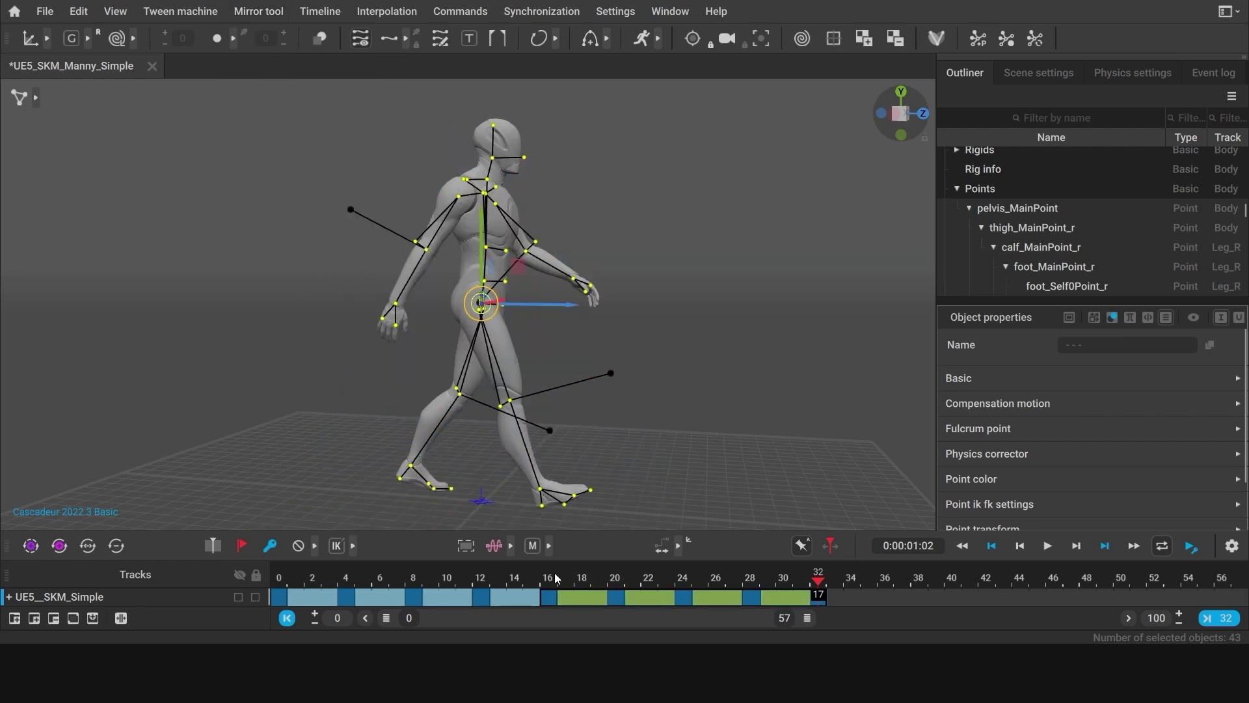
pyautogui.moveTo(551, 579); pyautogui.dragTo(768, 586)
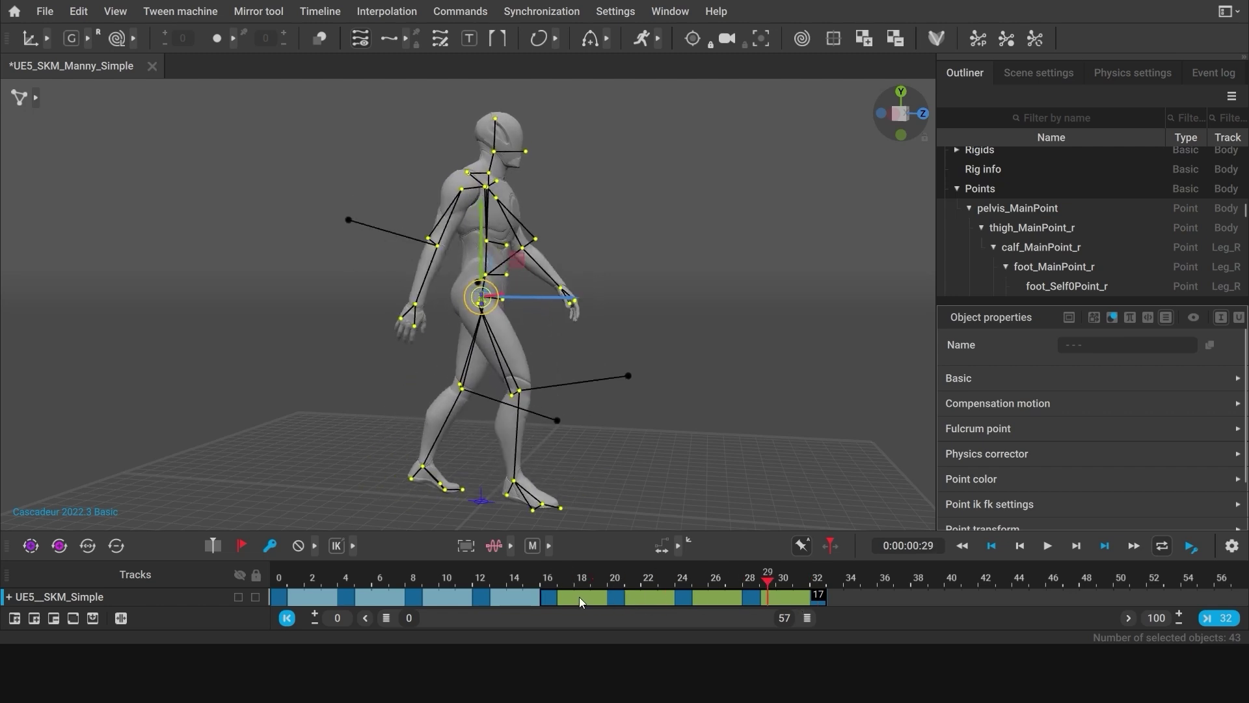
# Turn off fixing interpolation on change interval and undo the interval mirroring
pyautogui.click(801, 546)
pyautogui.hotkey('ctrl', 'z')
pyautogui.hotkey('ctrl', 'z')
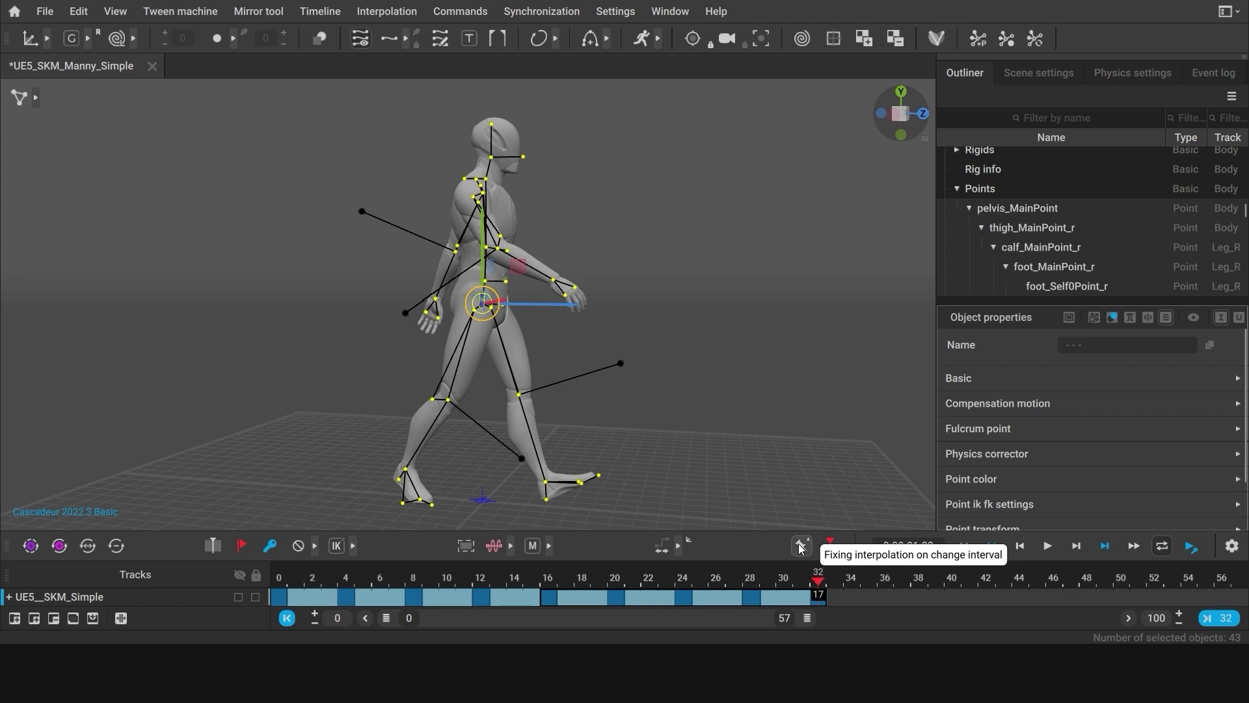
# Mirror the selected points across the X plane on the interval from frame 16 to 32, then deselect them
pyautogui.click(259, 11)
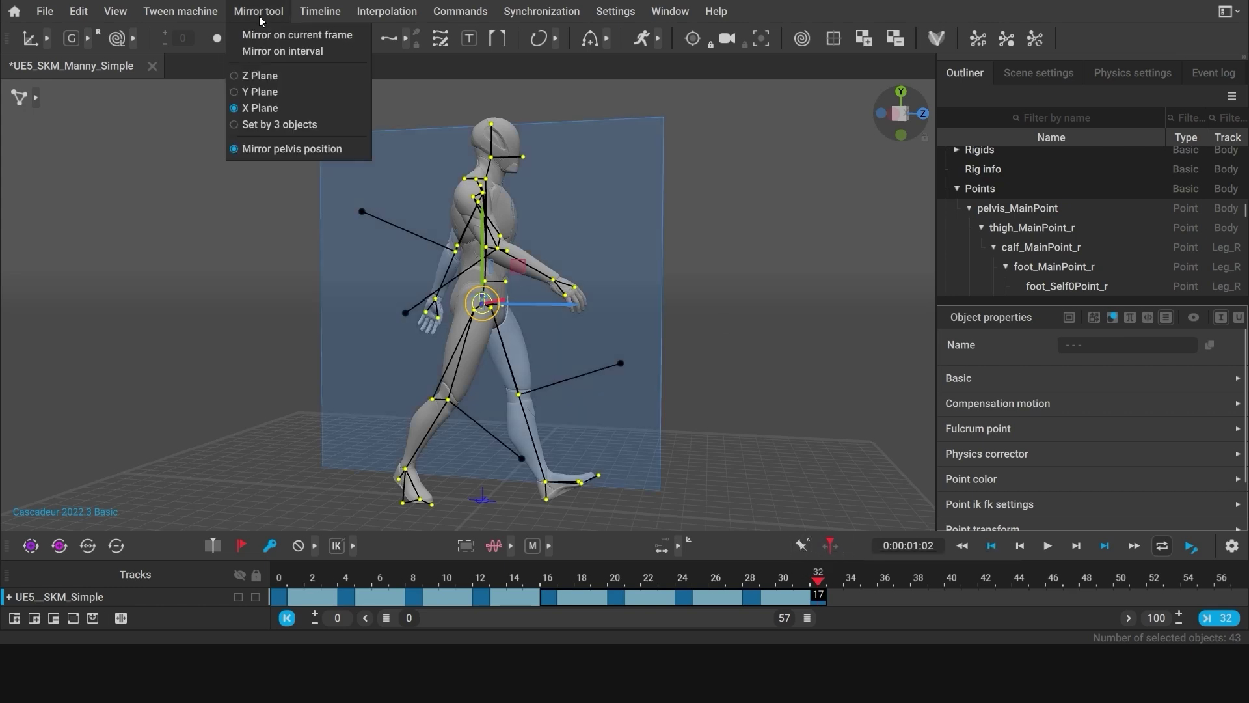
pyautogui.click(270, 50)
pyautogui.click(410, 157)
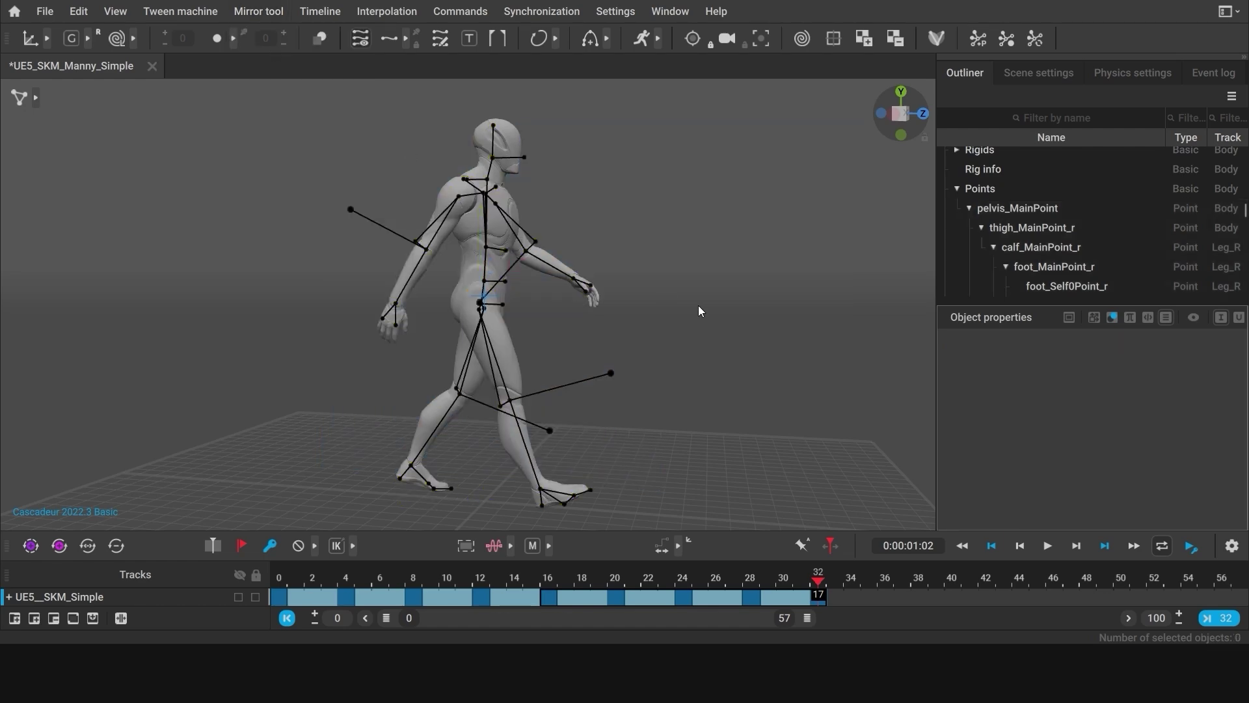
# Play back the walk over frames 0 to 32, return to frame 0 and save the scene
pyautogui.click(1049, 546)
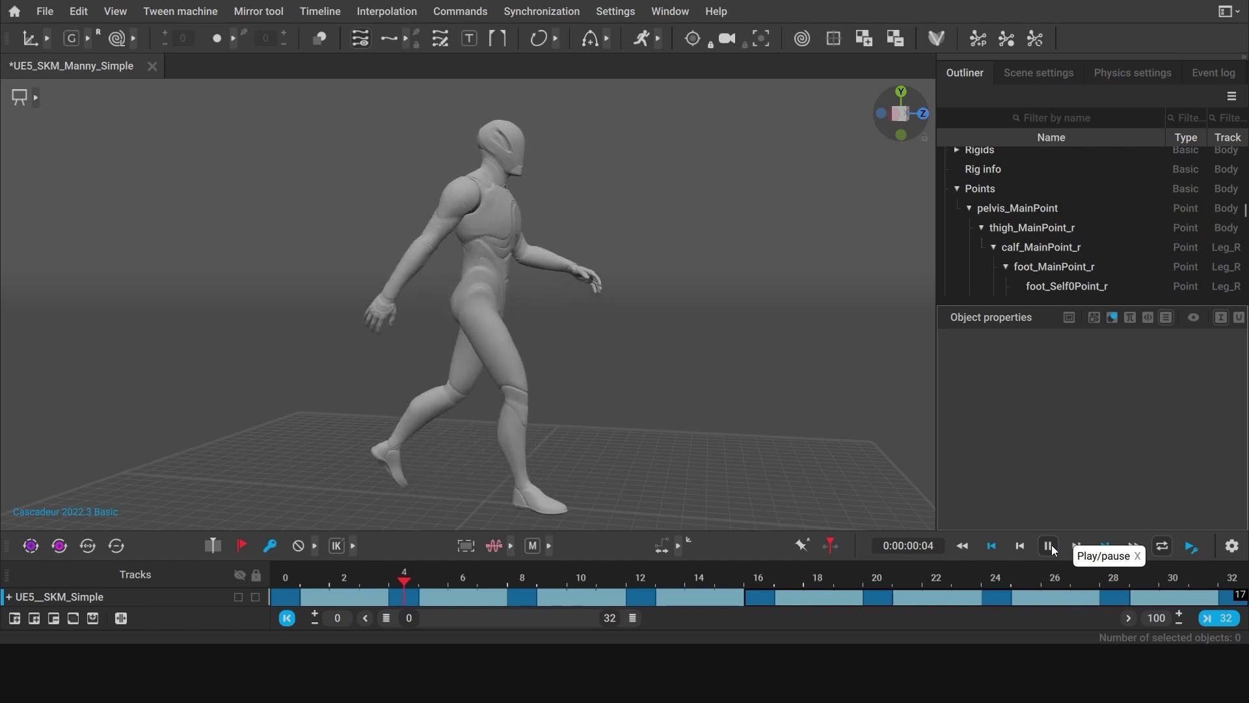
pyautogui.click(1049, 546)
pyautogui.click(293, 577)
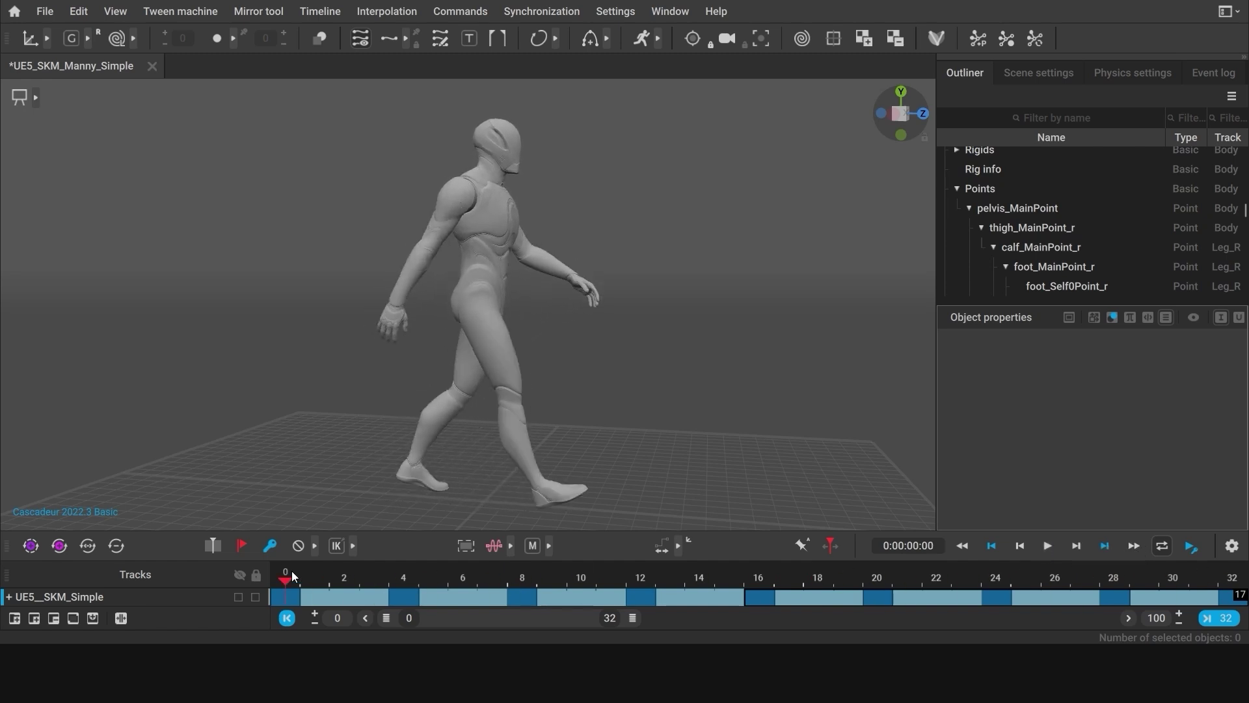
pyautogui.hotkey('ctrl', 's')
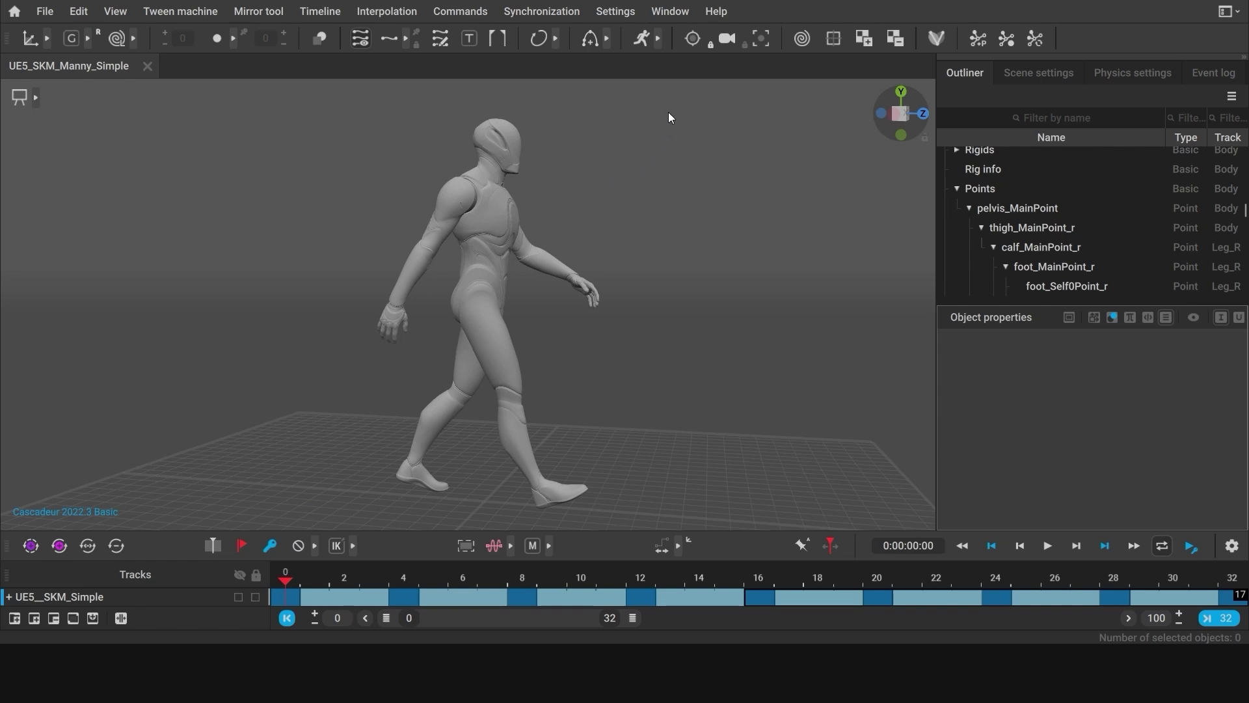
# Turn on AutoPhysics to display the green physics copy beside the original character
pyautogui.click(661, 41)
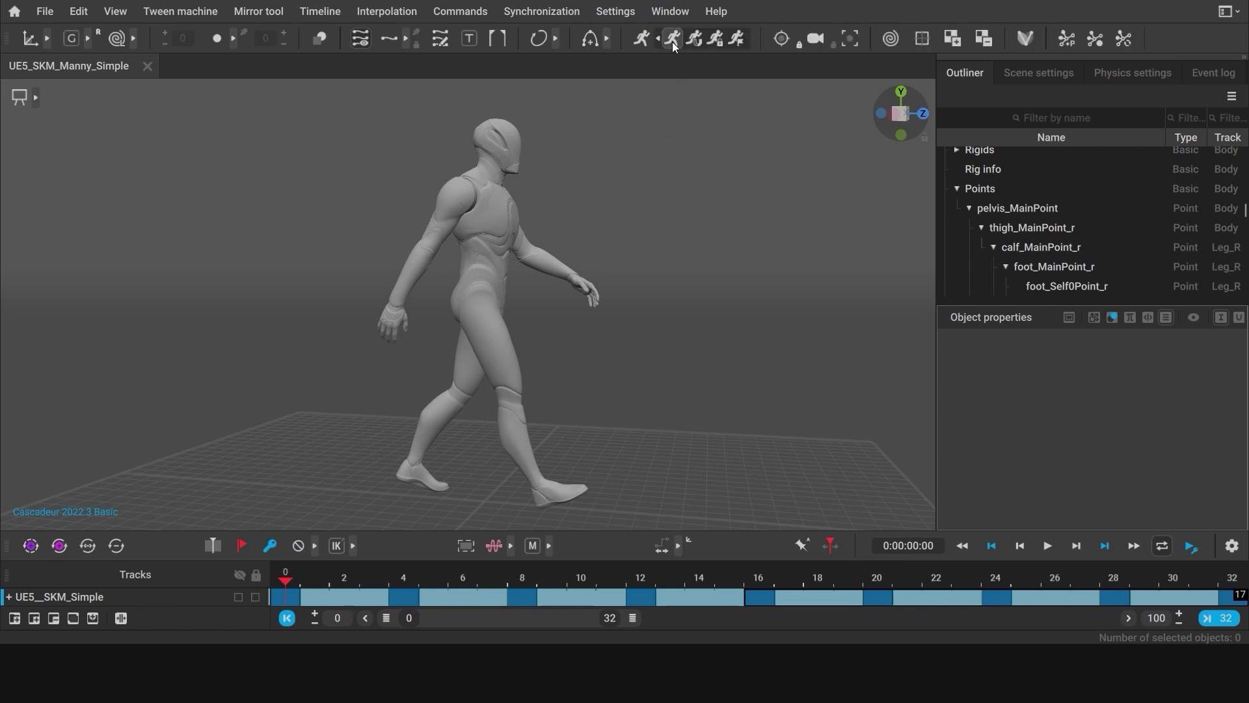
pyautogui.click(672, 42)
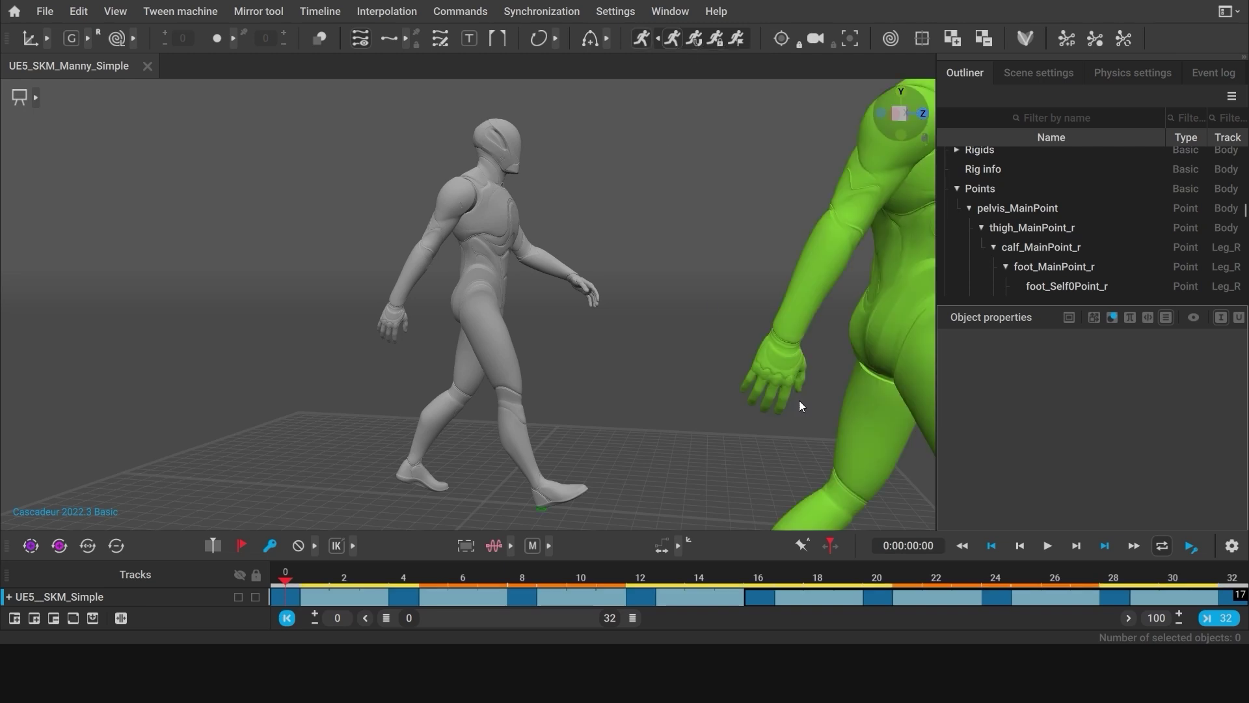
pyautogui.scroll(-4, 569, 392)
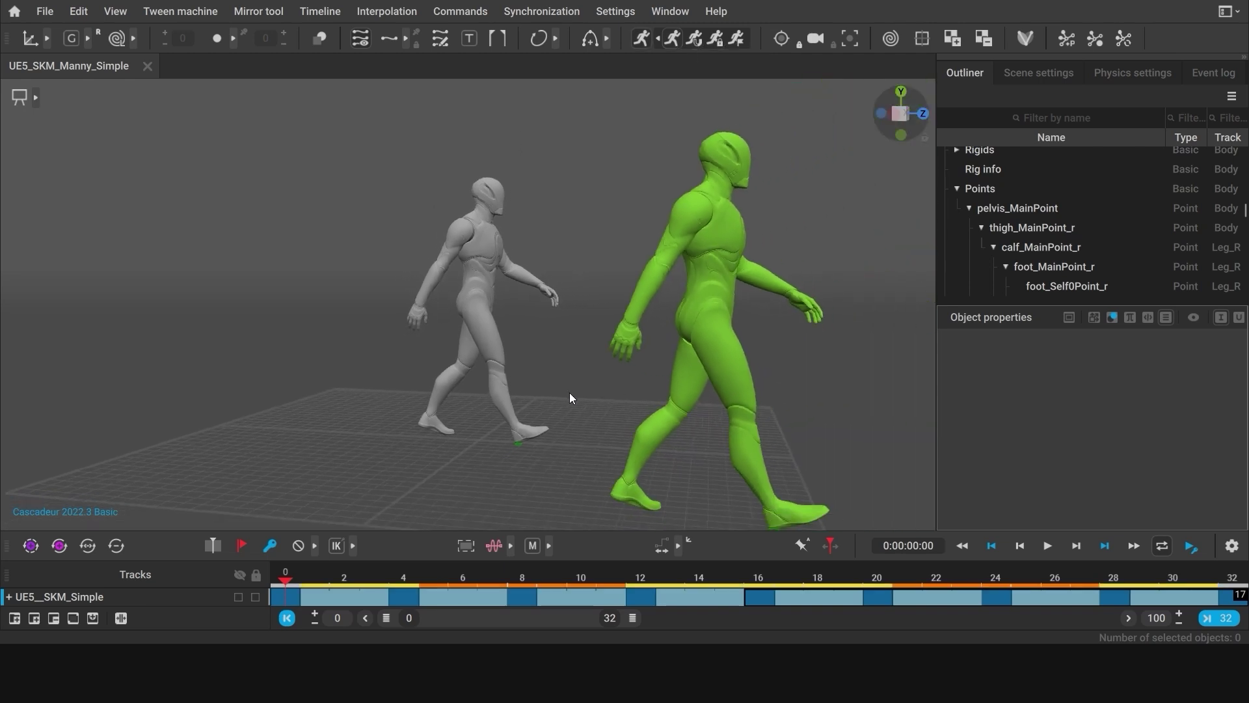
# Play back the walk with the physics copy and scrub through it in the side view to compare both characters
pyautogui.click(1047, 545)
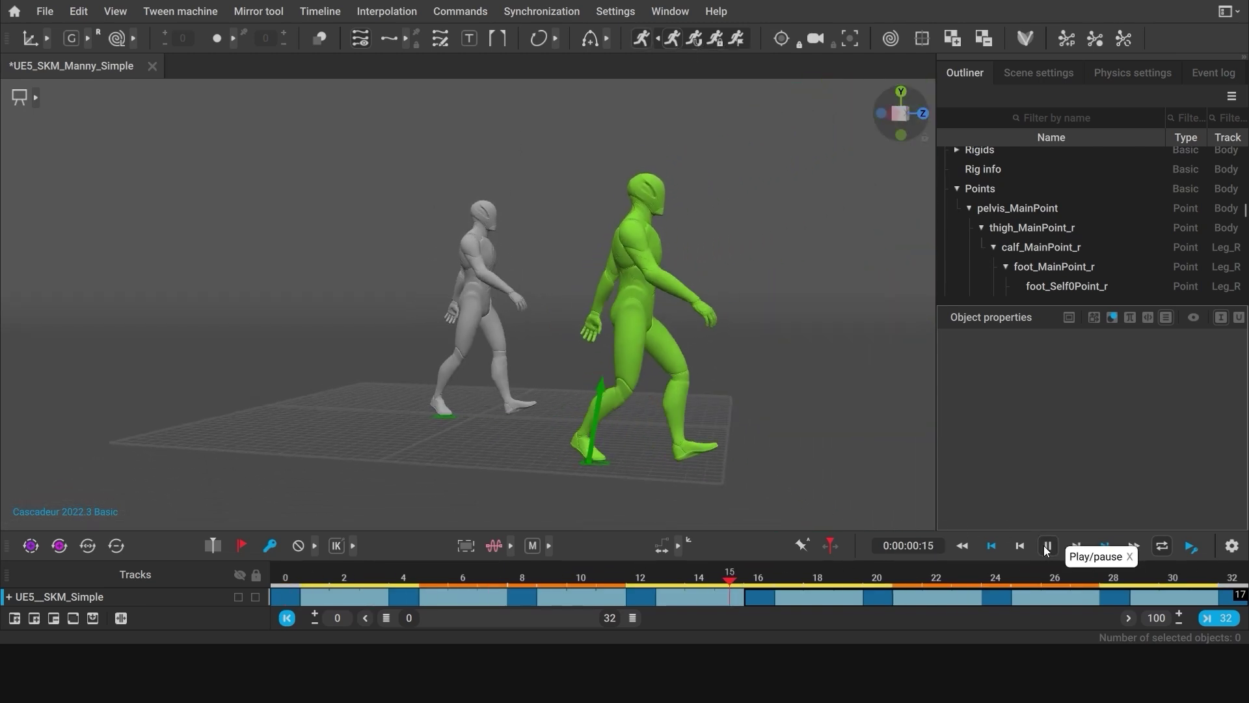
pyautogui.click(1047, 546)
pyautogui.click(495, 575)
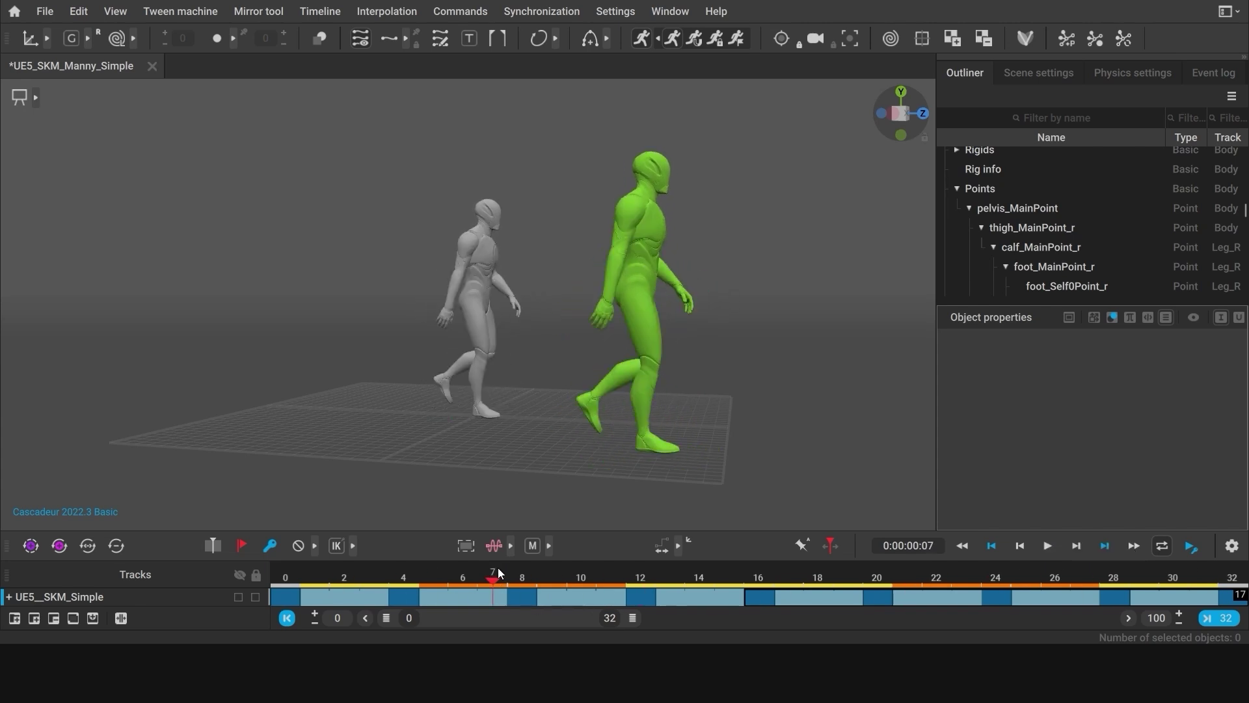
pyautogui.click(908, 119)
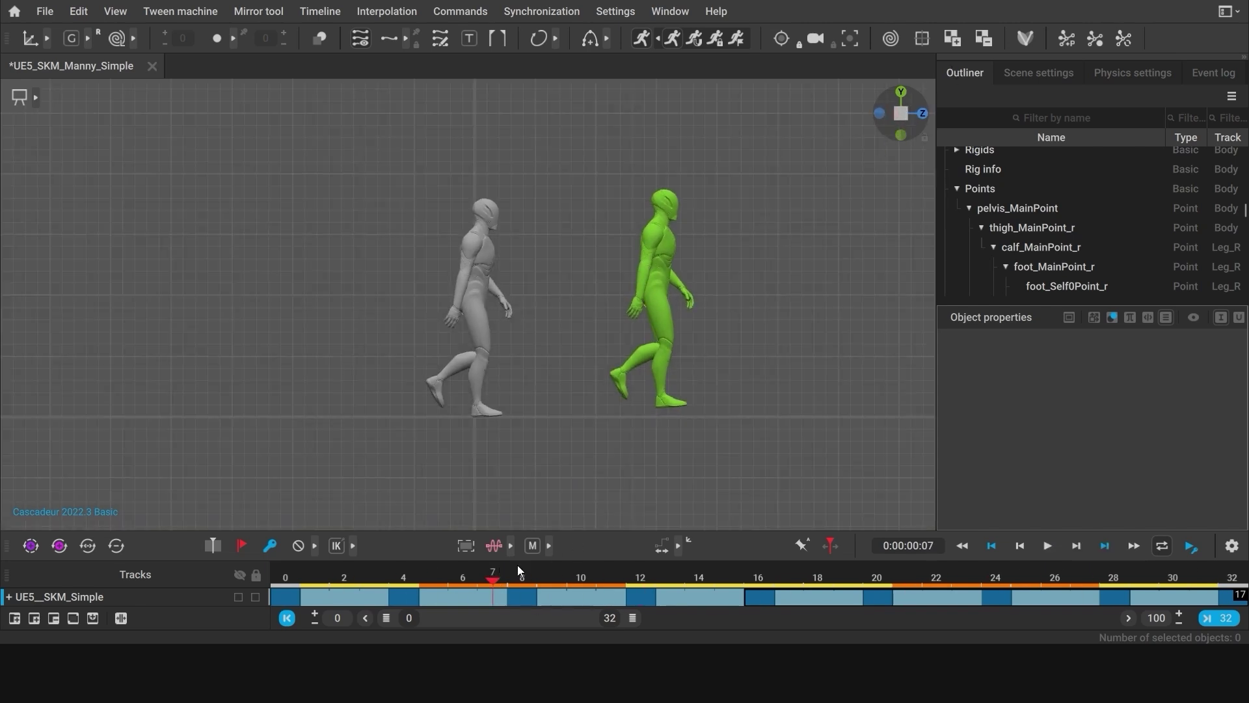
pyautogui.moveTo(518, 566); pyautogui.dragTo(1204, 572)
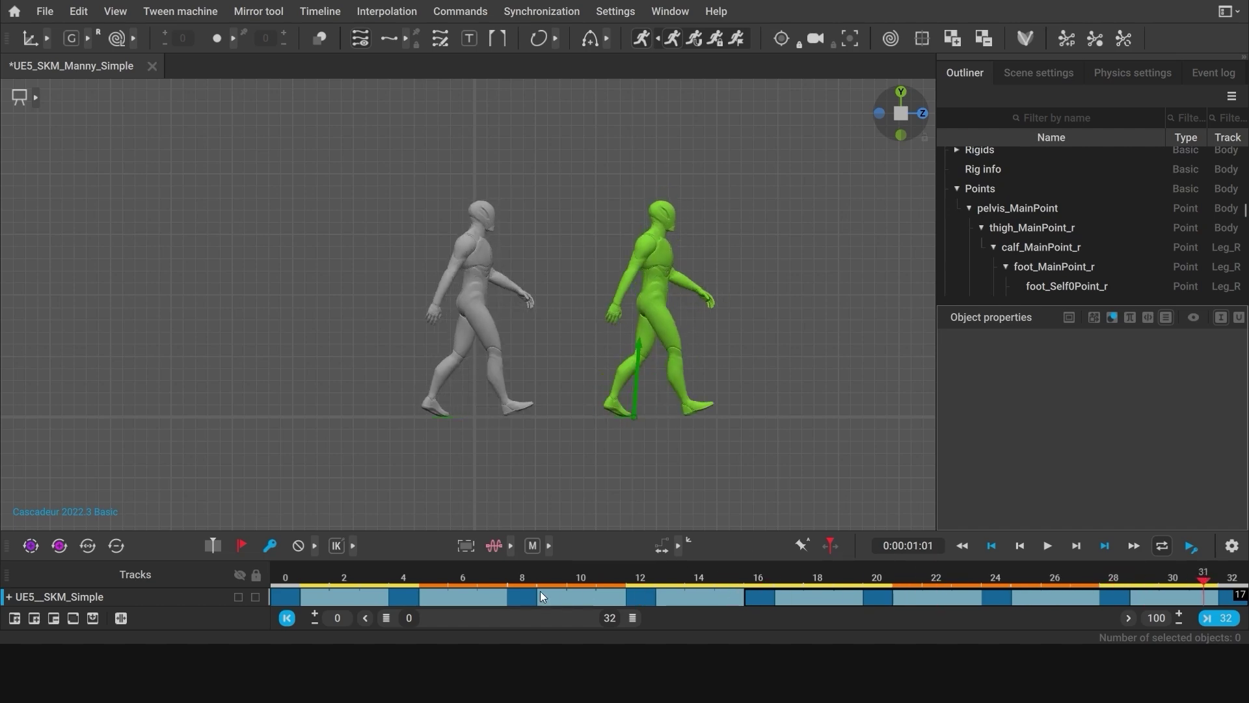
# Display the point controllers on the Manny character in an angled view at frame 5
pyautogui.moveTo(366, 580); pyautogui.dragTo(440, 557)
pyautogui.keyDown('alt'); pyautogui.moveTo(625, 306); pyautogui.dragTo(553, 342); pyautogui.keyUp('alt')
pyautogui.click(36, 98)
pyautogui.click(92, 101)
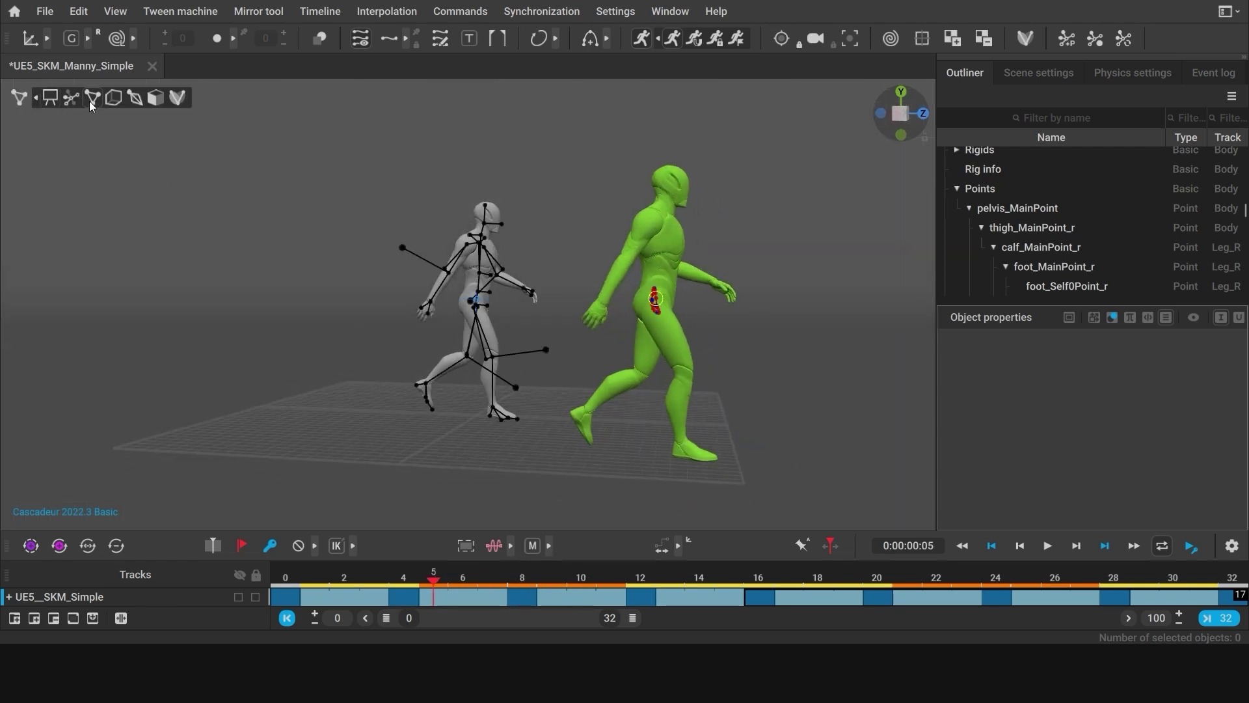
# Examine the fulcrum outline under the feet up close while scrubbing onward from frame 2
pyautogui.moveTo(432, 579); pyautogui.dragTo(344, 578)
pyautogui.keyDown('alt'); pyautogui.moveTo(488, 332); pyautogui.dragTo(689, 334, button='right'); pyautogui.keyUp('alt')
pyautogui.keyDown('alt'); pyautogui.moveTo(689, 334); pyautogui.dragTo(618, 14, button='middle'); pyautogui.keyUp('alt')
pyautogui.keyDown('alt'); pyautogui.moveTo(690, 354); pyautogui.dragTo(889, 365, button='right'); pyautogui.keyUp('alt')
pyautogui.keyDown('alt'); pyautogui.moveTo(612, 364); pyautogui.dragTo(618, 456); pyautogui.keyUp('alt')
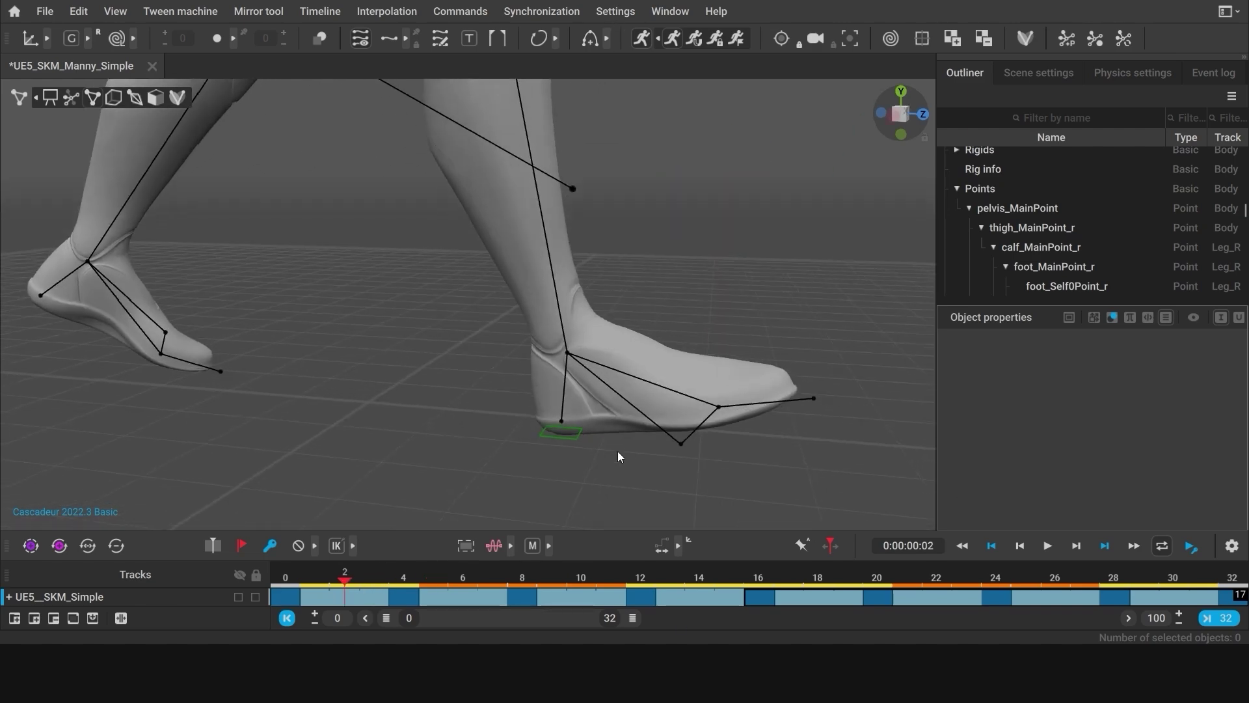
pyautogui.moveTo(417, 581); pyautogui.dragTo(937, 579)
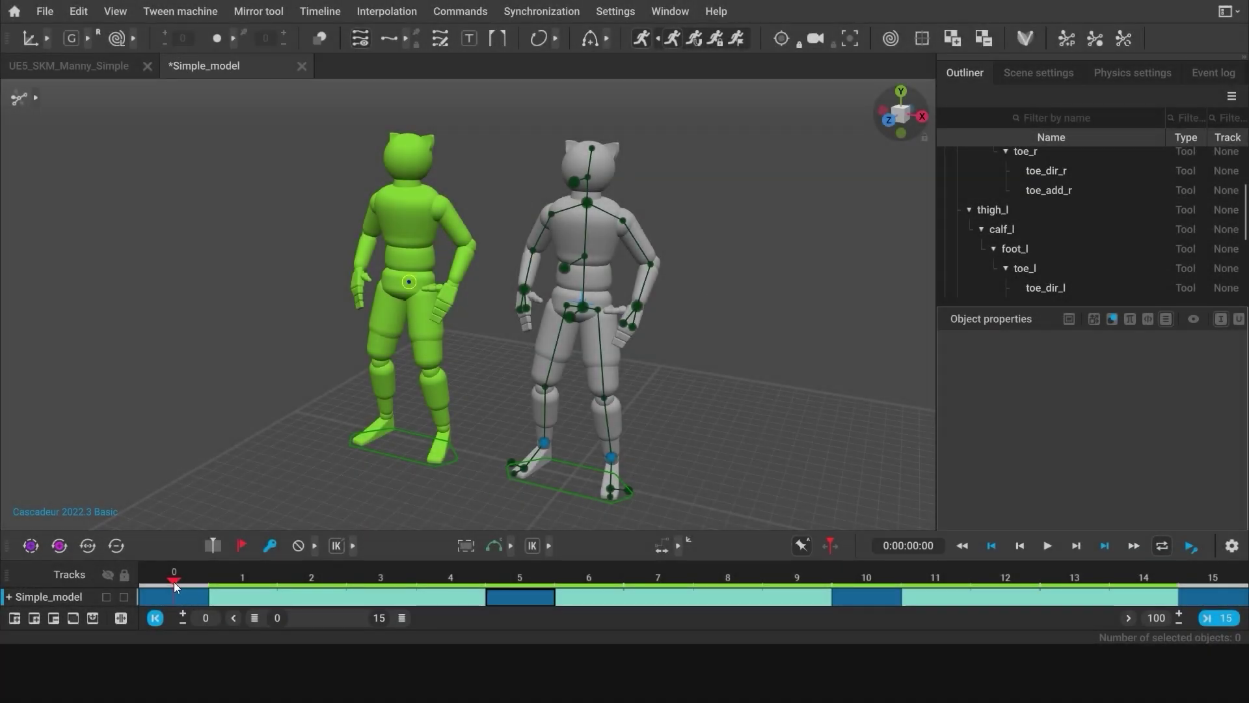
# In the Simple_model scene, raise the left foot off the floor at frame 5 and scrub to frame 10 to compare the fulcrum outline
pyautogui.moveTo(174, 581)
pyautogui.mouseDown()
pyautogui.moveTo(447, 607)
pyautogui.moveTo(994, 604)
pyautogui.moveTo(1146, 589)
pyautogui.moveTo(174, 581)
pyautogui.mouseUp()
pyautogui.moveTo(701, 461); pyautogui.dragTo(652, 331, button='middle')
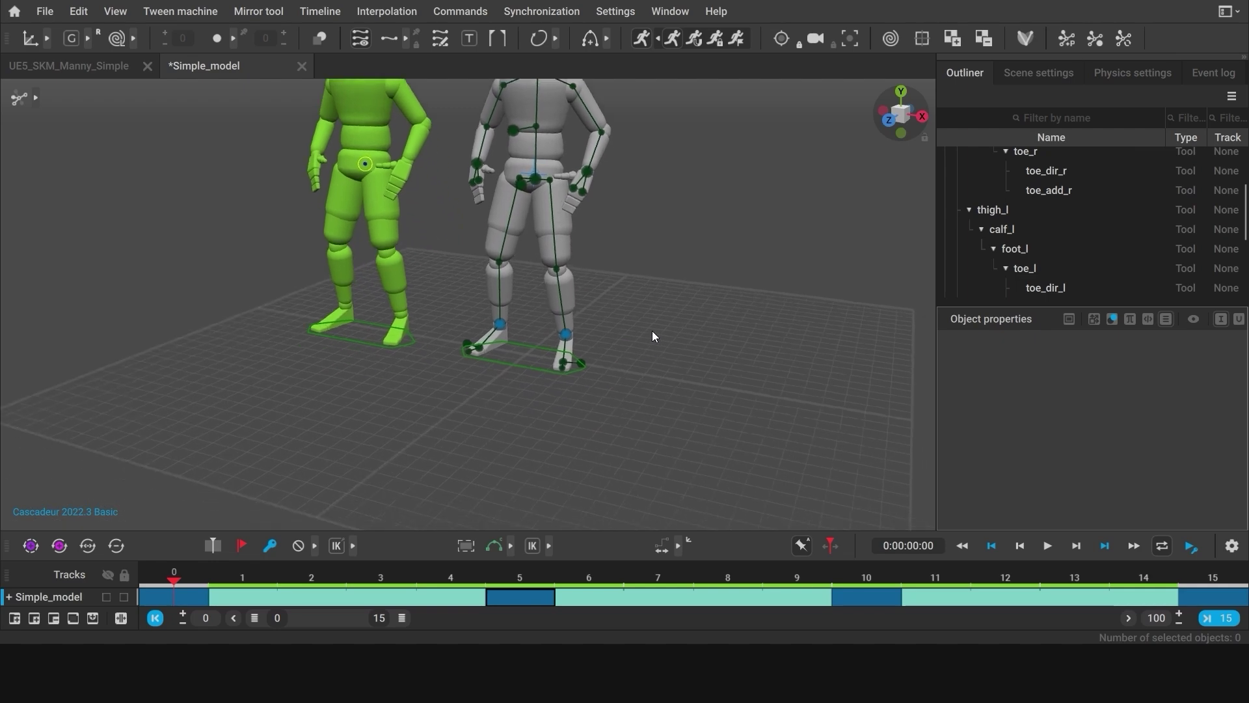
pyautogui.keyDown('alt'); pyautogui.moveTo(652, 330); pyautogui.dragTo(828, 501, button='right'); pyautogui.keyUp('alt')
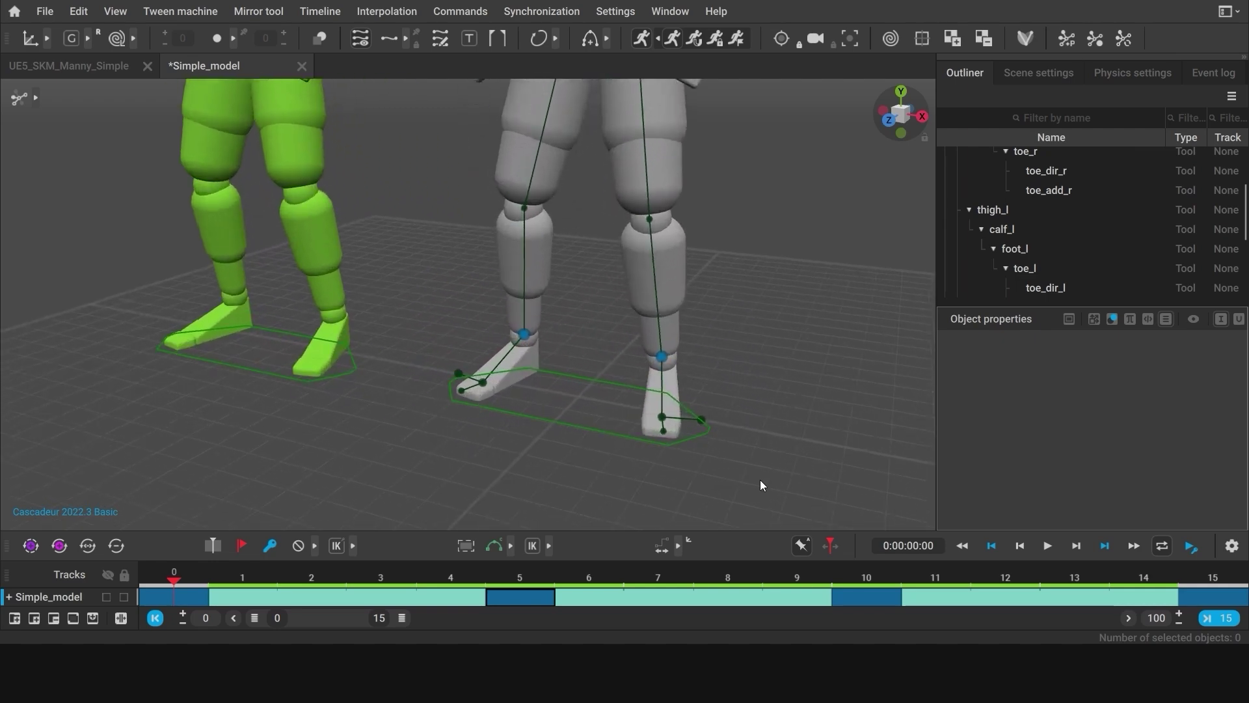
pyautogui.moveTo(760, 479); pyautogui.dragTo(653, 451, button='right')
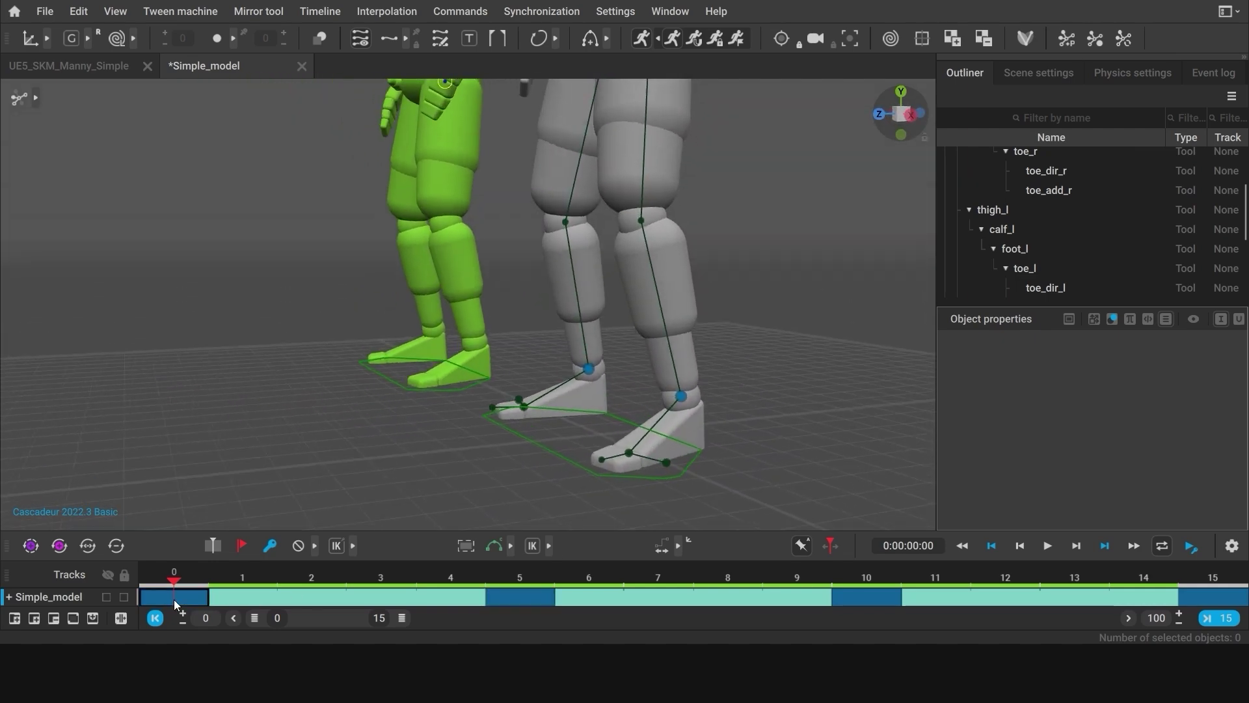
pyautogui.click(518, 600)
pyautogui.click(681, 395)
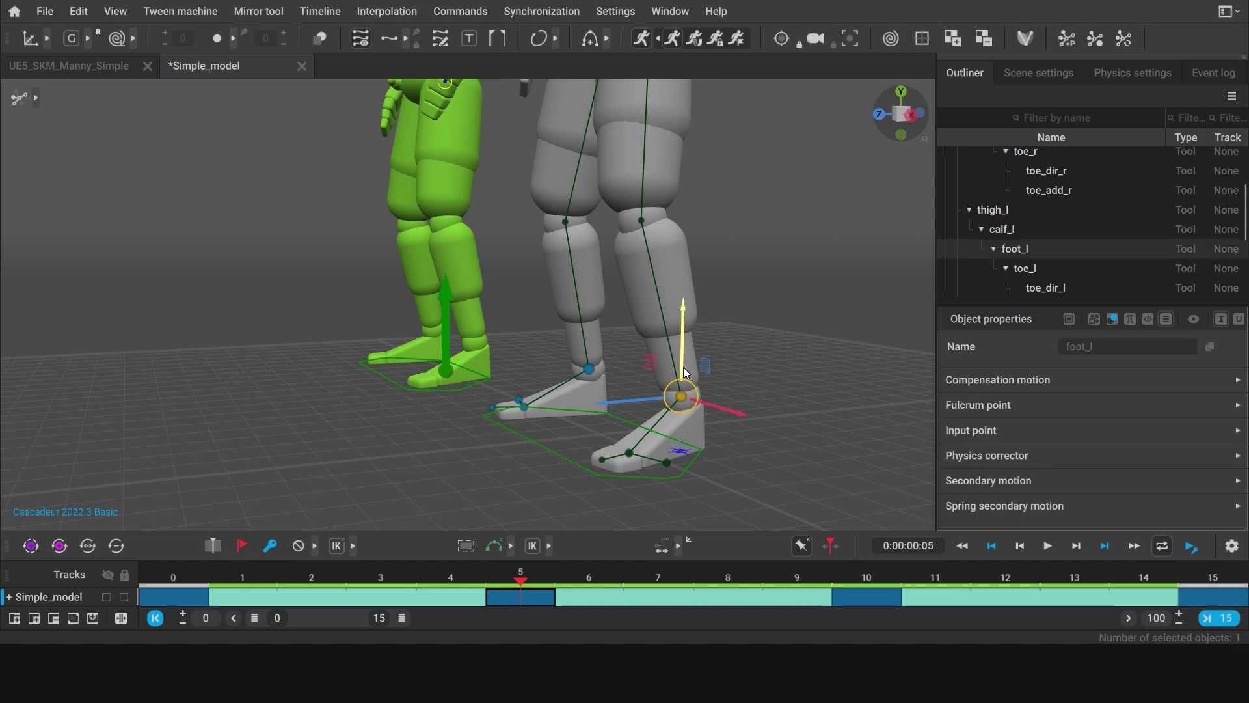
pyautogui.moveTo(682, 372); pyautogui.dragTo(680, 303)
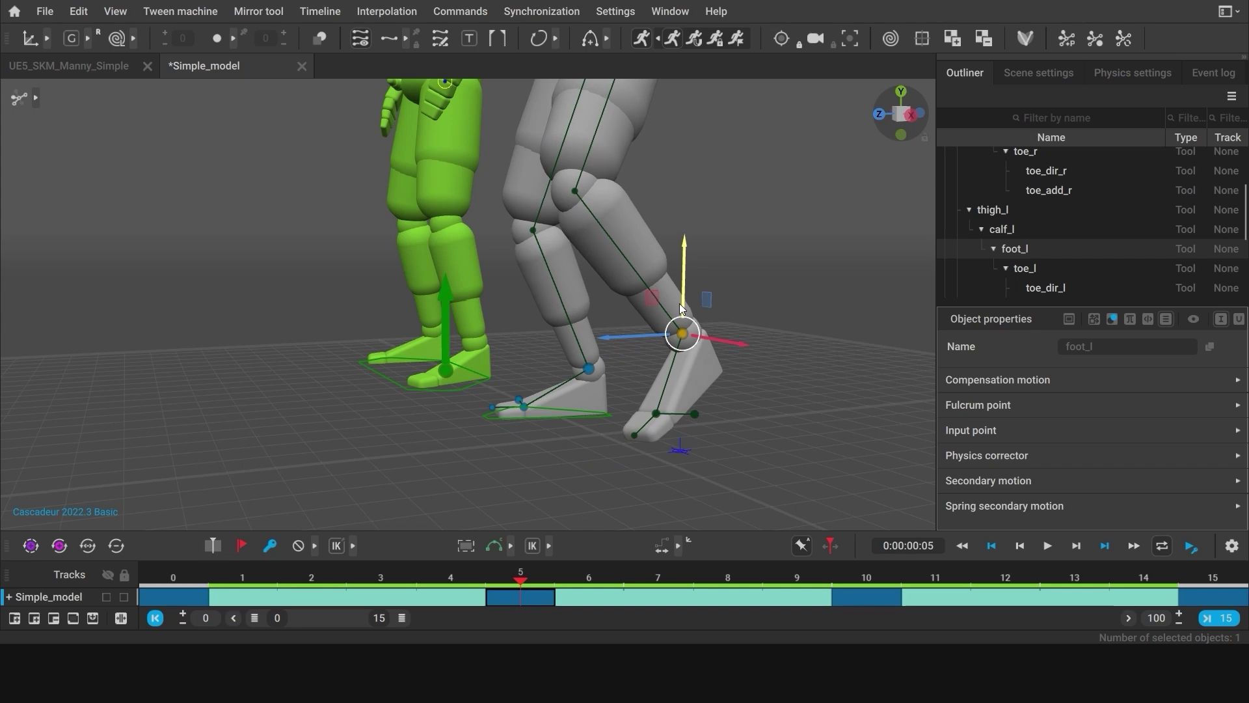
pyautogui.click(732, 437)
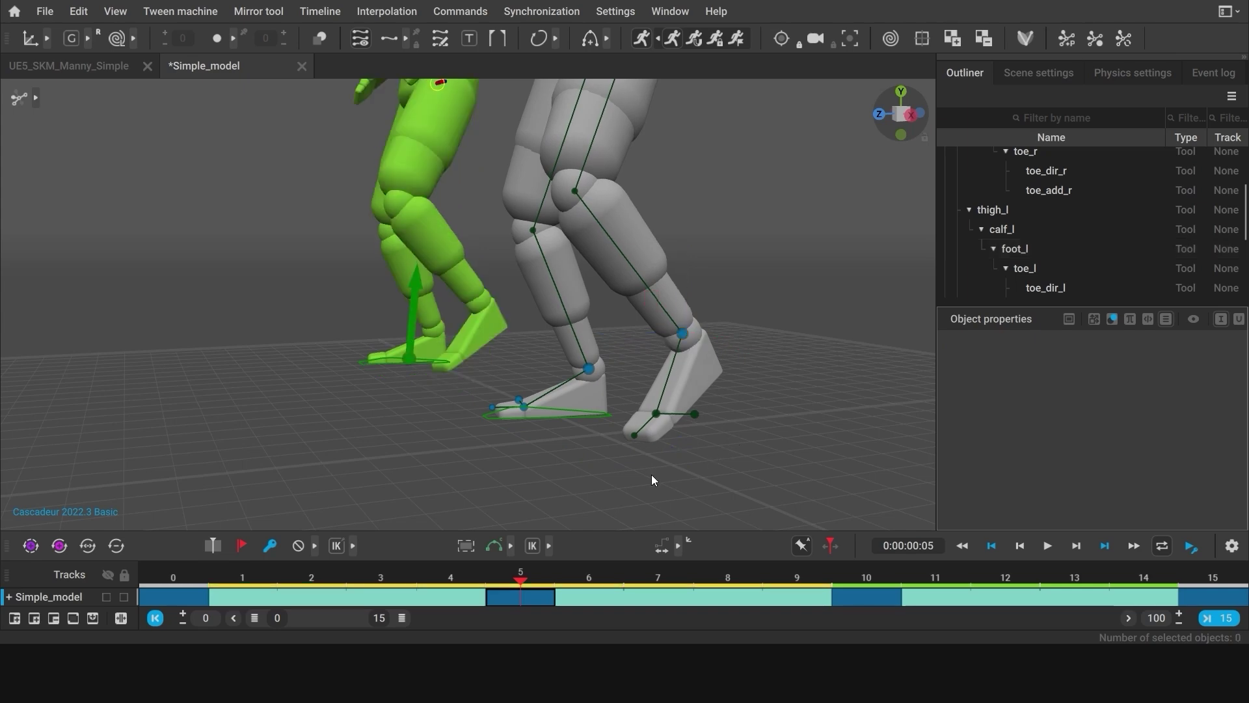
pyautogui.scroll(3, 682, 435)
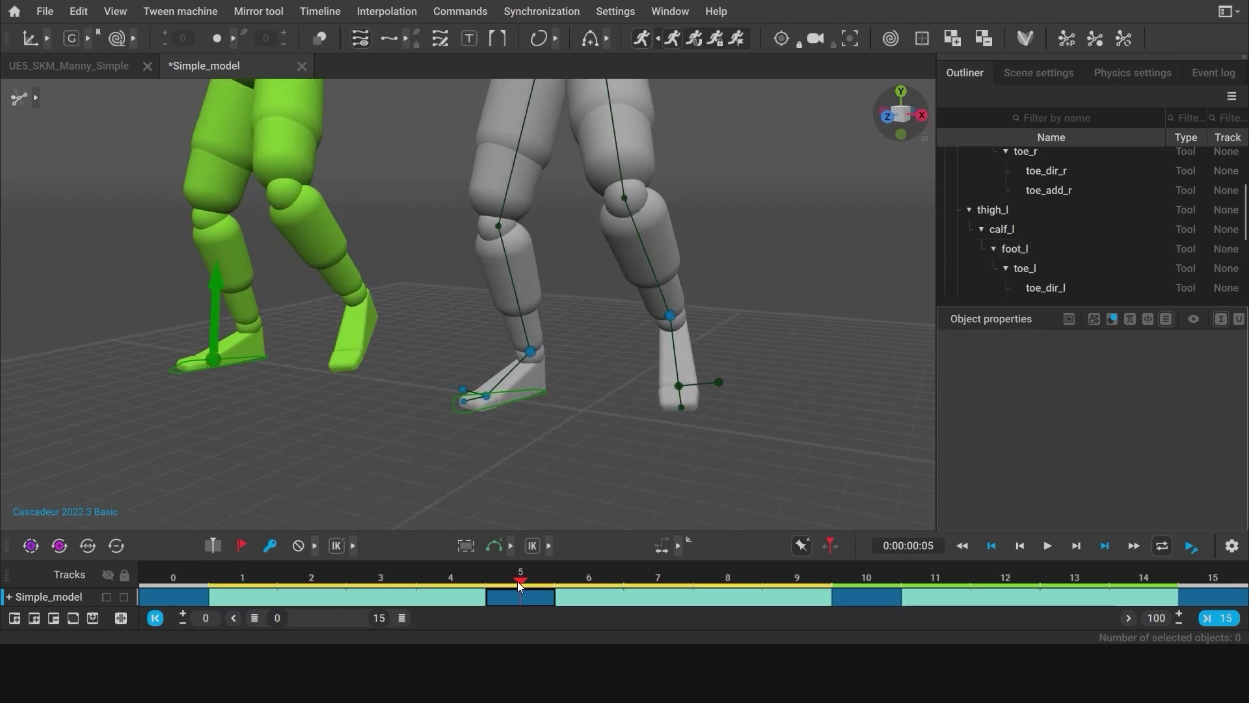
pyautogui.moveTo(518, 580); pyautogui.dragTo(872, 600)
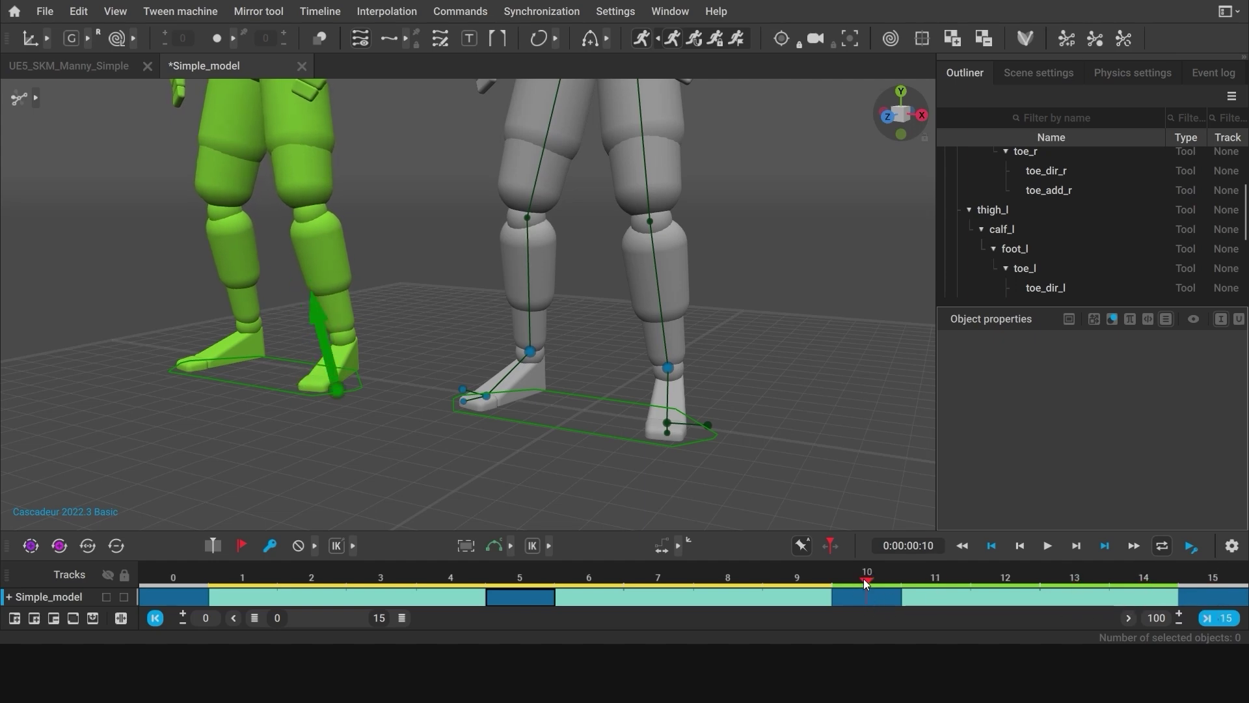
# Lower the Simple_model's left foot back to the floor at frame 5 and clear the selection
pyautogui.moveTo(864, 579); pyautogui.dragTo(520, 583)
pyautogui.keyDown('alt'); pyautogui.moveTo(666, 404); pyautogui.dragTo(585, 397); pyautogui.keyUp('alt')
pyautogui.click(682, 346)
pyautogui.moveTo(679, 315); pyautogui.dragTo(679, 370)
pyautogui.click(782, 423)
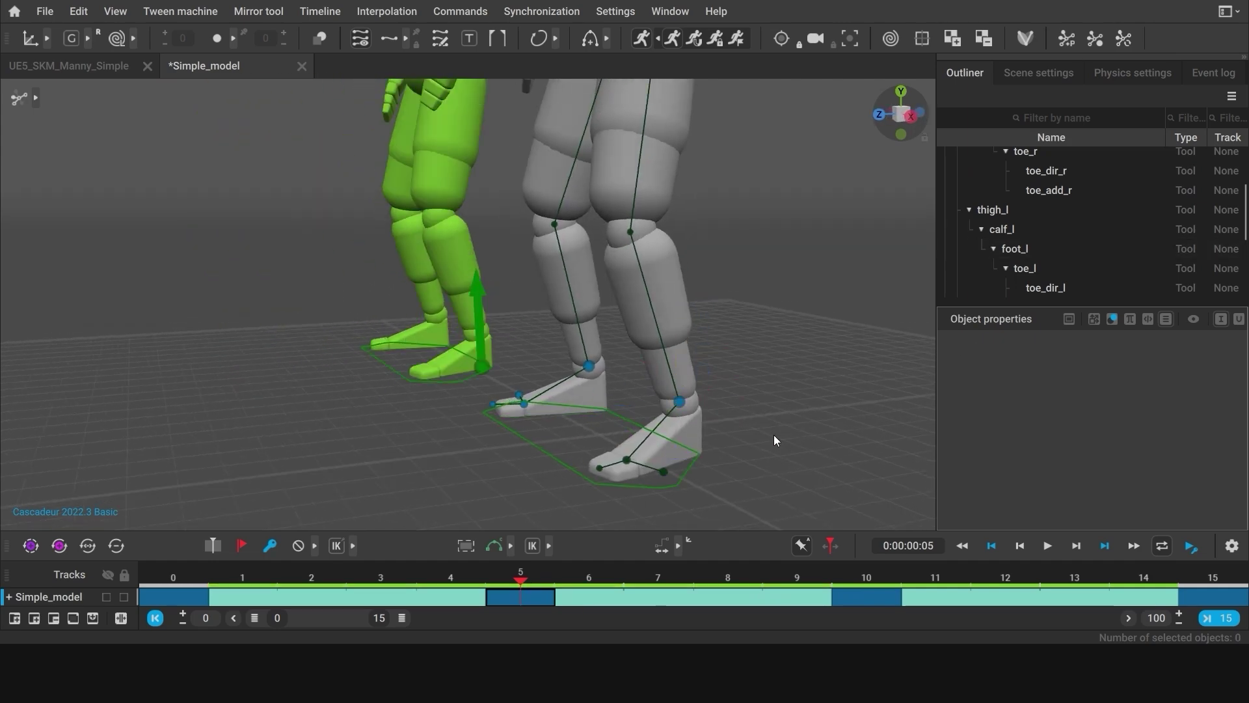
# Move the Simple_model's left foot forward along the floor at frame 5, then scrub to frame 15 to check its contact
pyautogui.click(680, 403)
pyautogui.moveTo(626, 412); pyautogui.dragTo(405, 462)
pyautogui.click(604, 466)
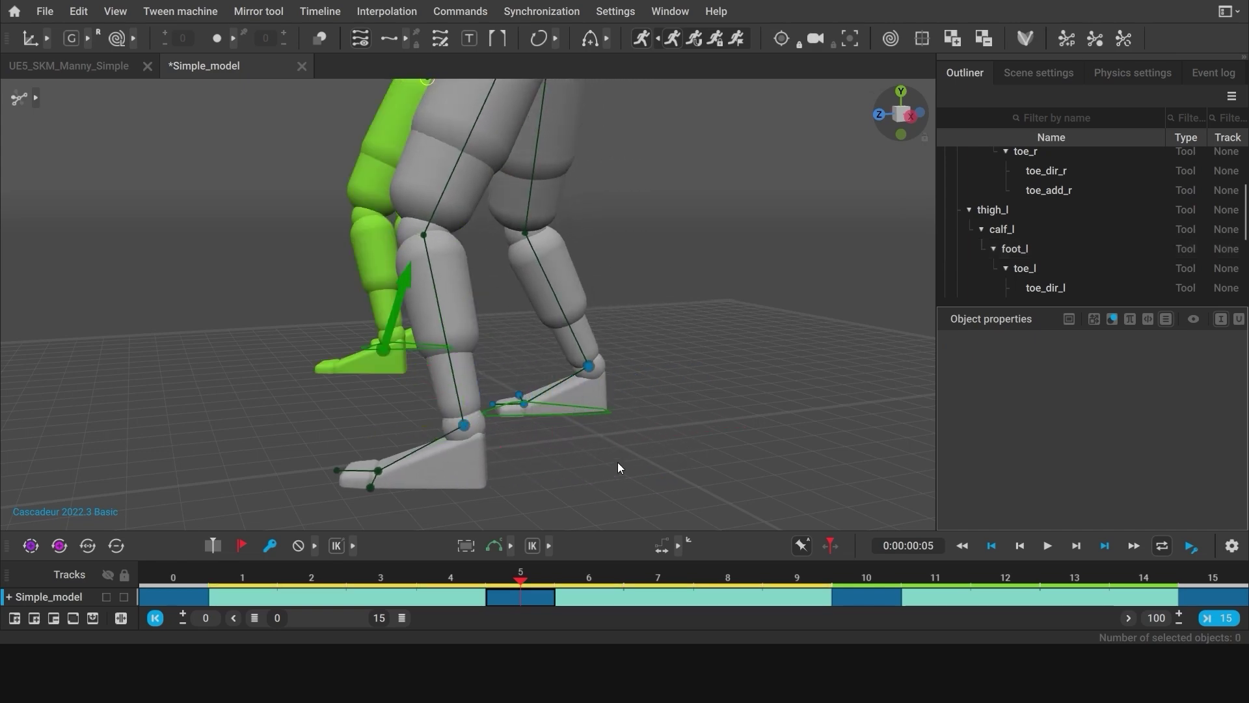
pyautogui.keyDown('alt'); pyautogui.moveTo(609, 444); pyautogui.dragTo(783, 438); pyautogui.keyUp('alt')
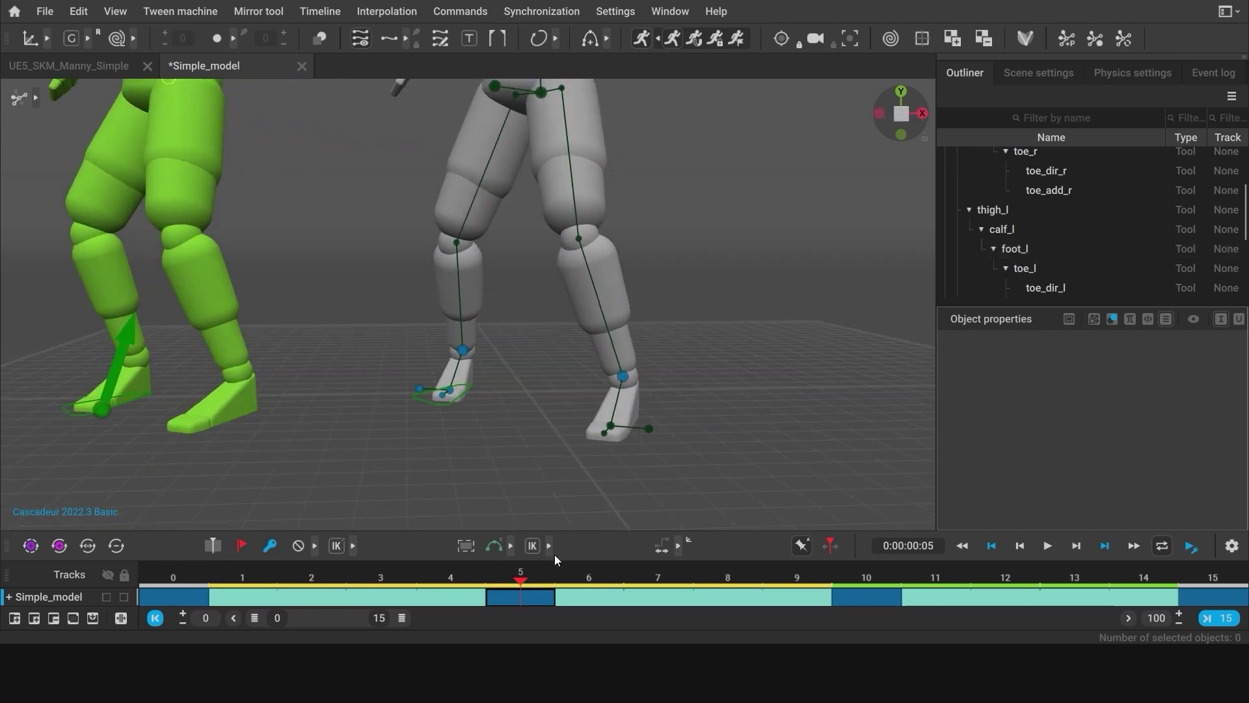
pyautogui.moveTo(521, 579); pyautogui.dragTo(1196, 617)
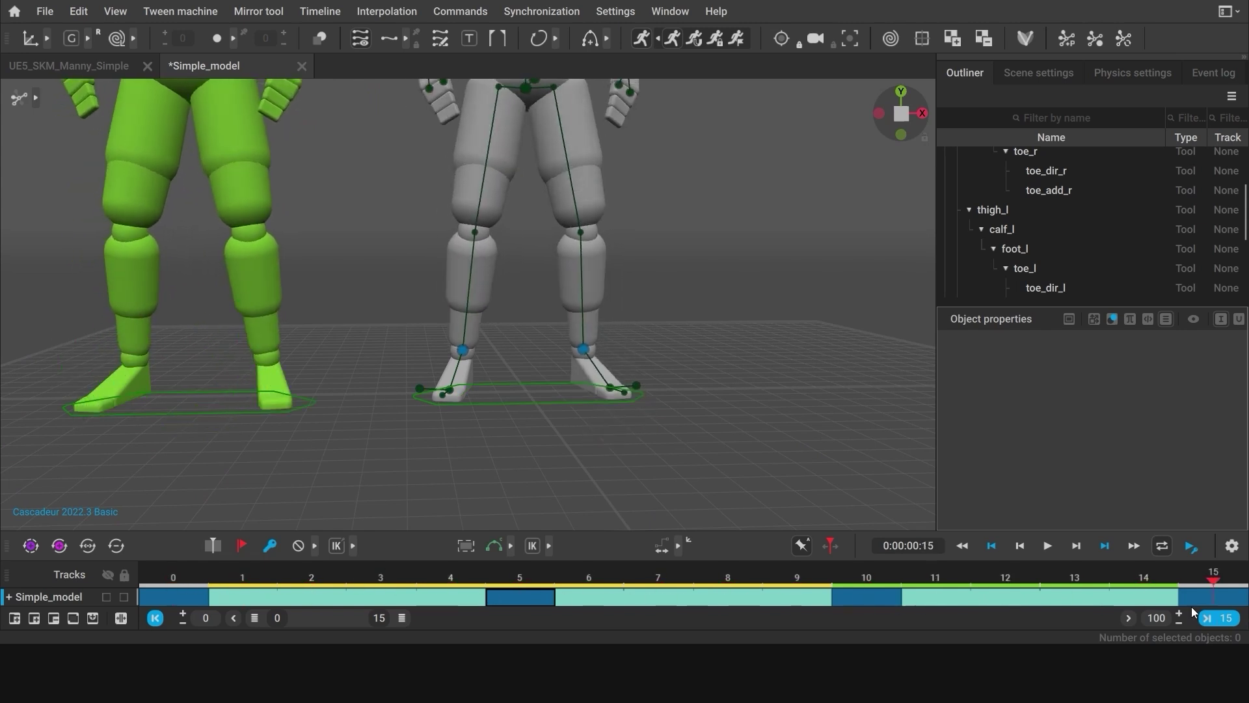
# Examine the Simple_model's foot contacts from the side at frames 5 and 0, marking the track between the first keyframes
pyautogui.moveTo(599, 583); pyautogui.dragTo(520, 583)
pyautogui.moveTo(753, 473); pyautogui.dragTo(534, 520, button='right')
pyautogui.moveTo(412, 578); pyautogui.dragTo(184, 577)
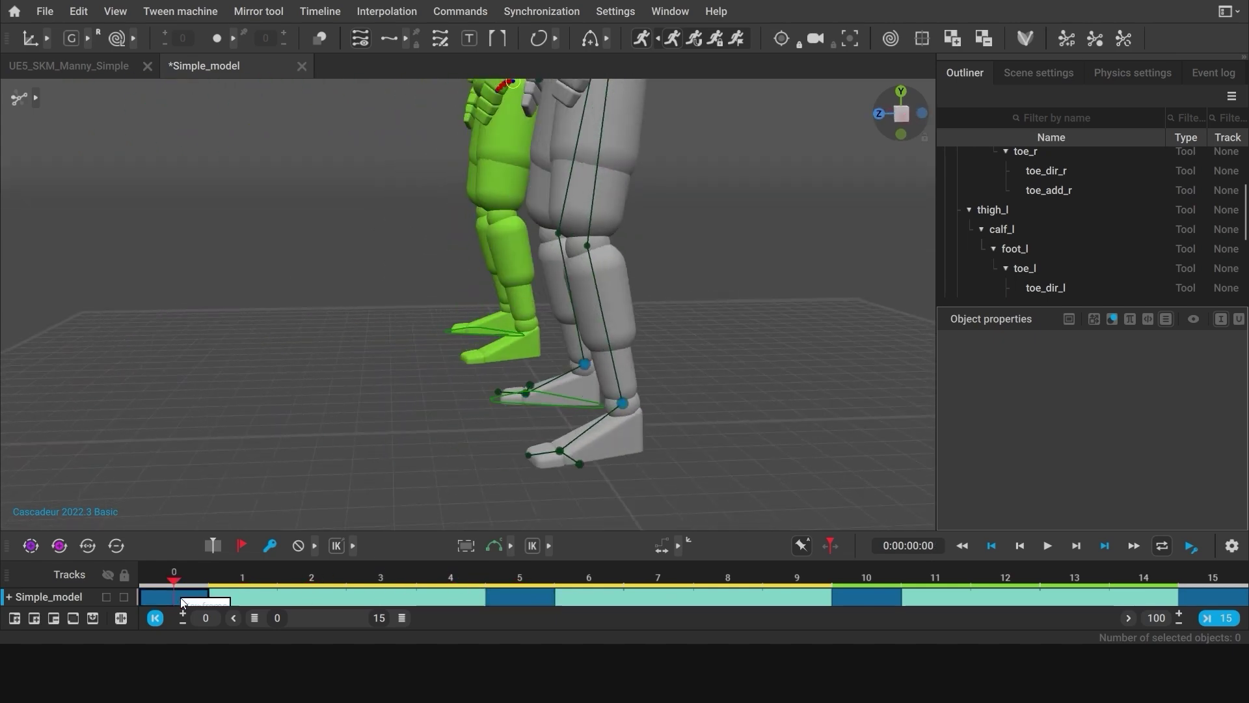
pyautogui.click(506, 603)
pyautogui.click(470, 603)
pyautogui.moveTo(469, 603); pyautogui.dragTo(881, 603)
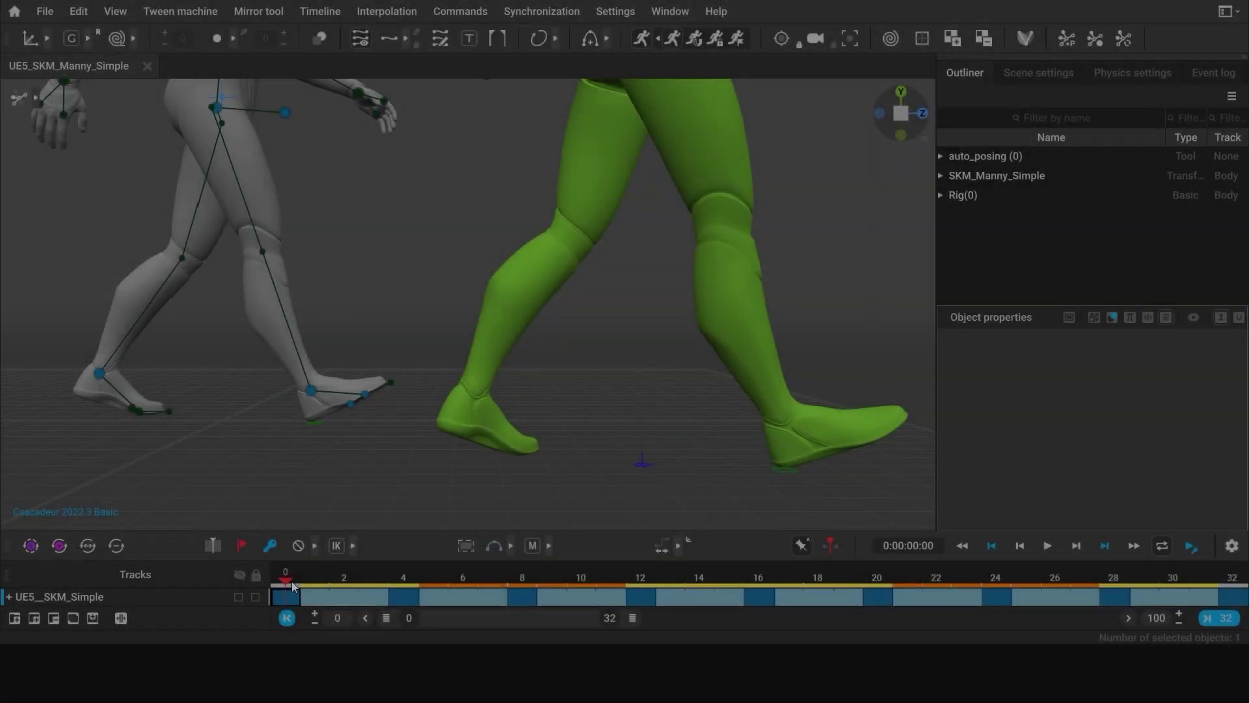
# In the UE5_SKM_Manny_Simple scene, scrub the walk from frame 0 to 32 and back to examine the foot contacts
pyautogui.click(340, 580)
pyautogui.moveTo(340, 580); pyautogui.dragTo(1234, 585)
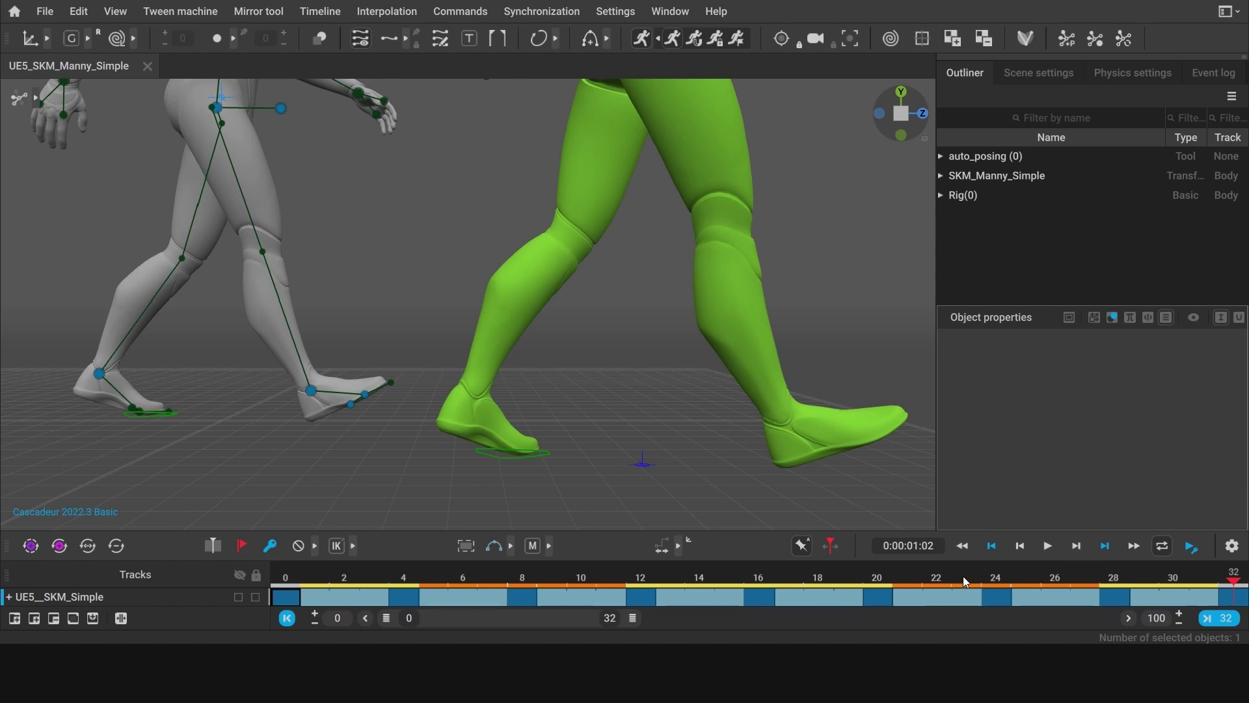
pyautogui.moveTo(963, 576); pyautogui.dragTo(241, 569)
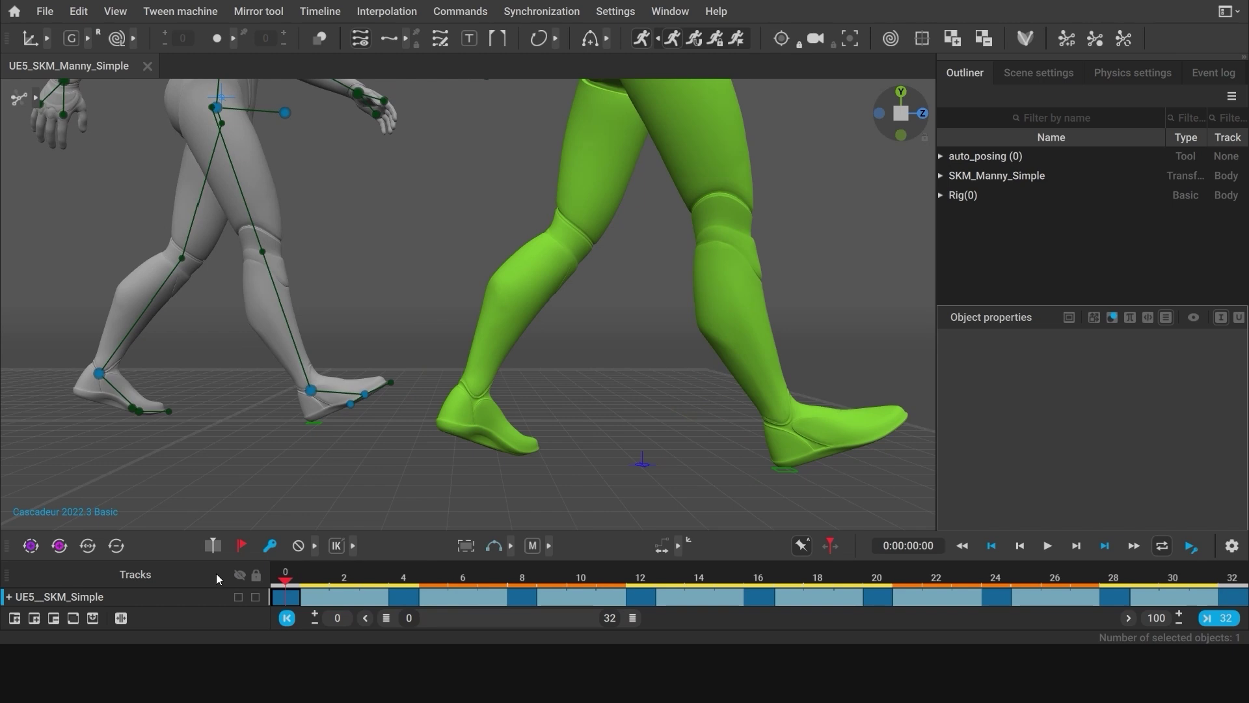
# Switch to the point controllers and select all points of both feet on the interval from frame 0 to 32
pyautogui.click(390, 449)
pyautogui.click(35, 100)
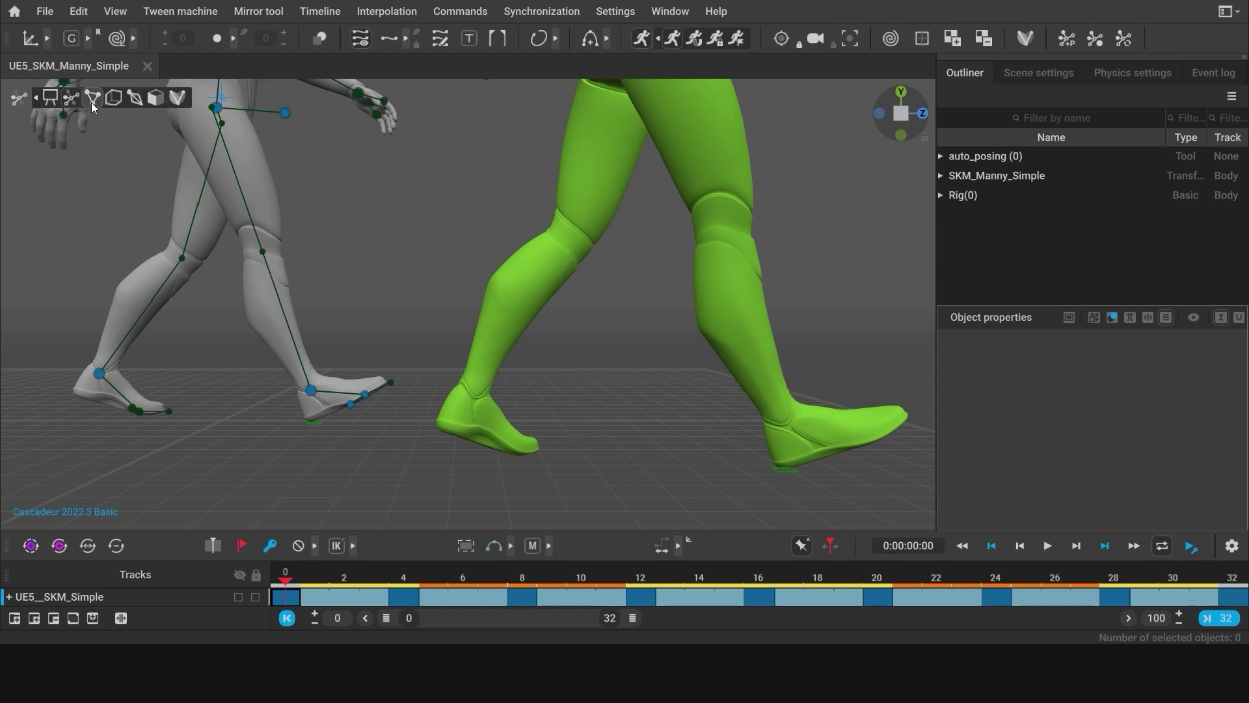
pyautogui.click(91, 103)
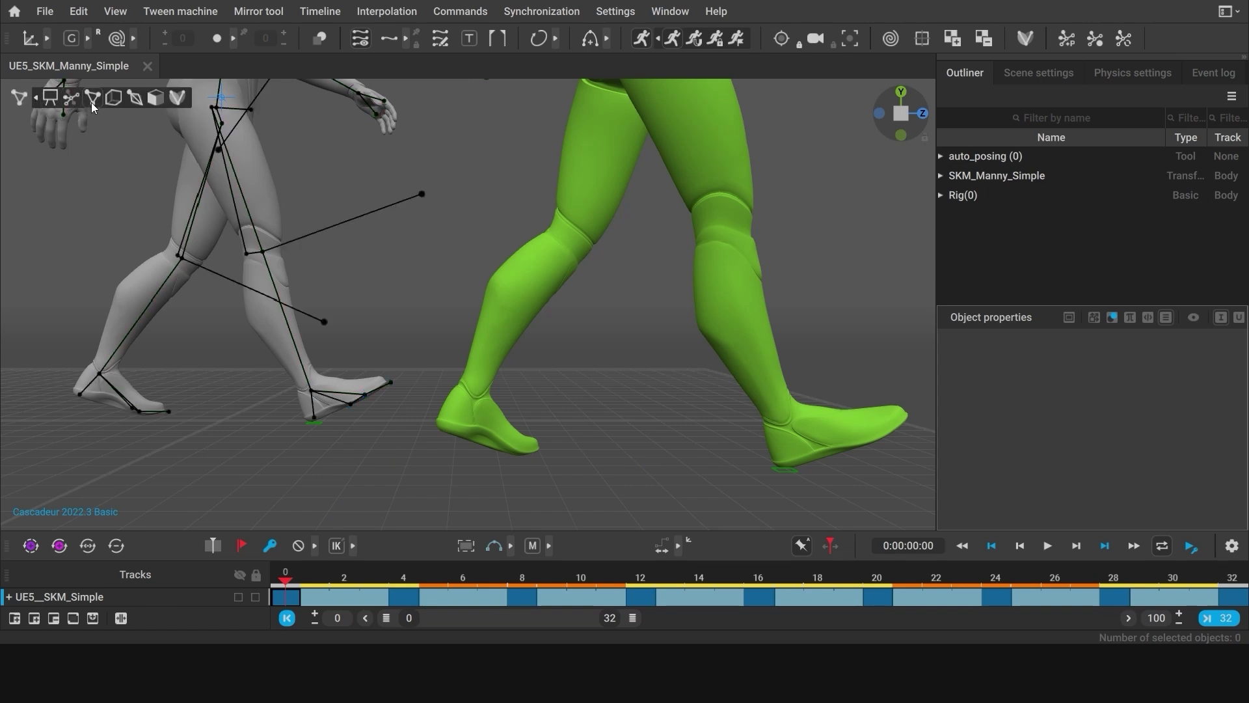
pyautogui.click(37, 96)
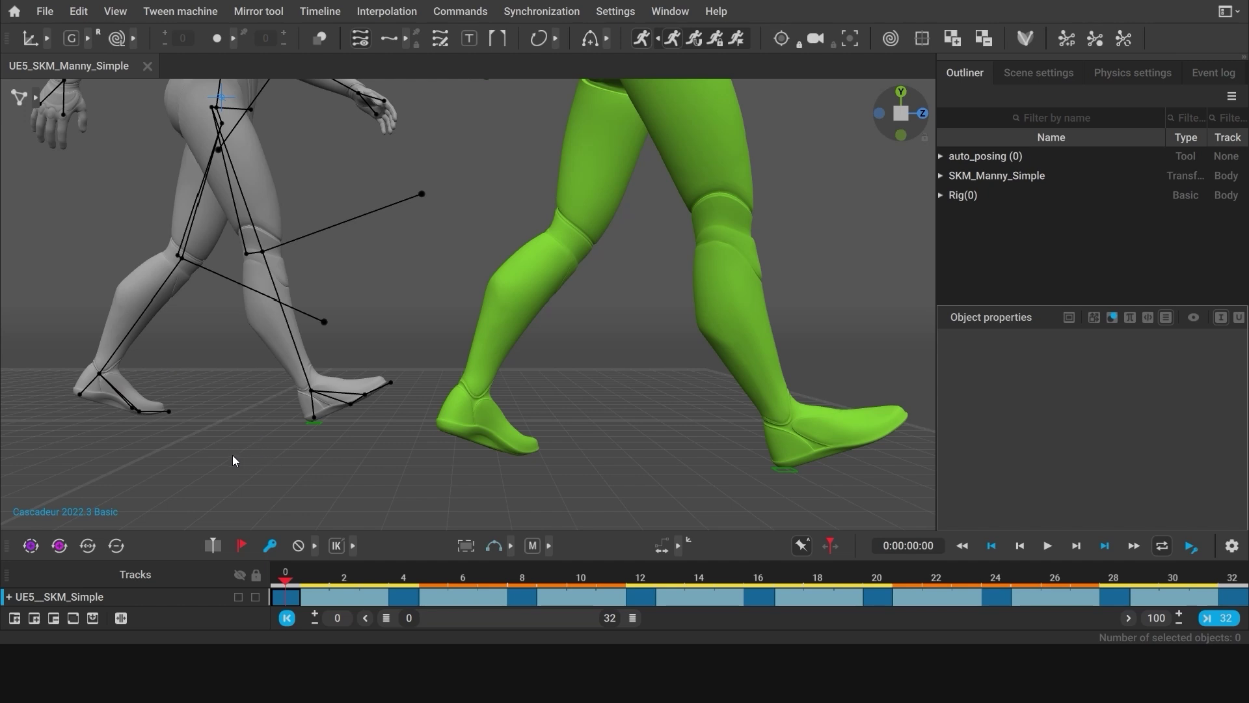
pyautogui.moveTo(60, 356); pyautogui.dragTo(215, 421)
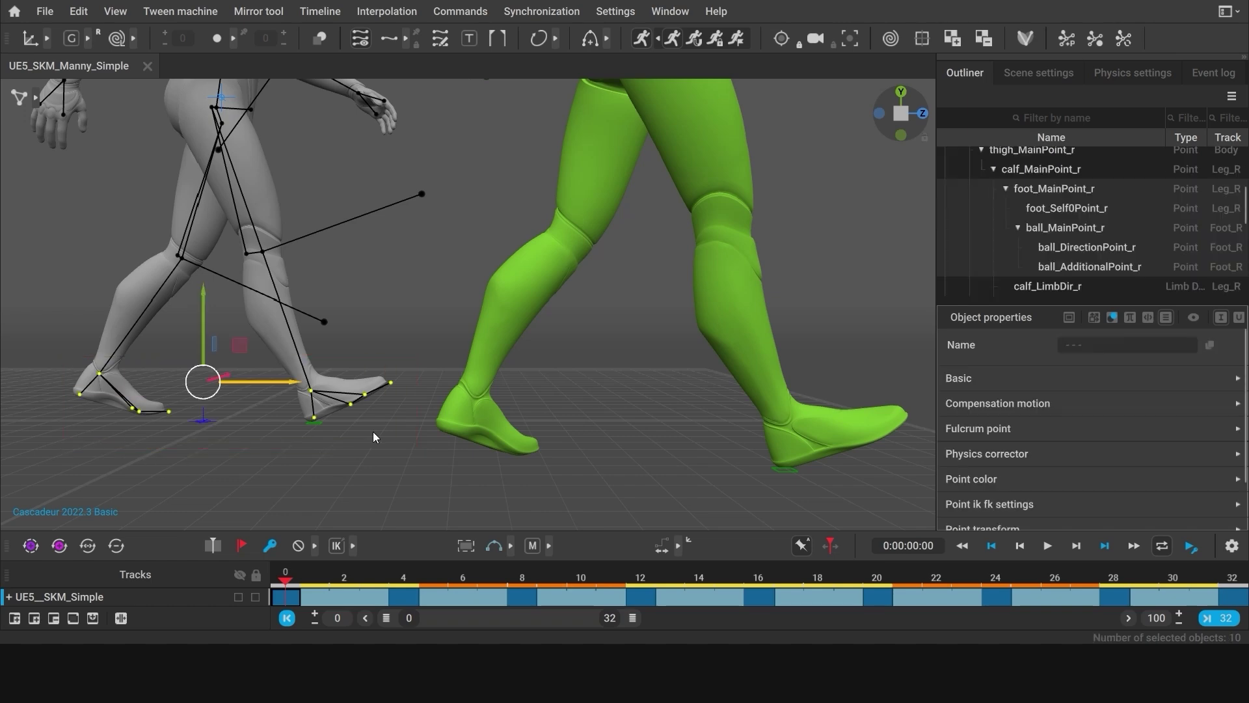
pyautogui.moveTo(290, 595); pyautogui.dragTo(1239, 620)
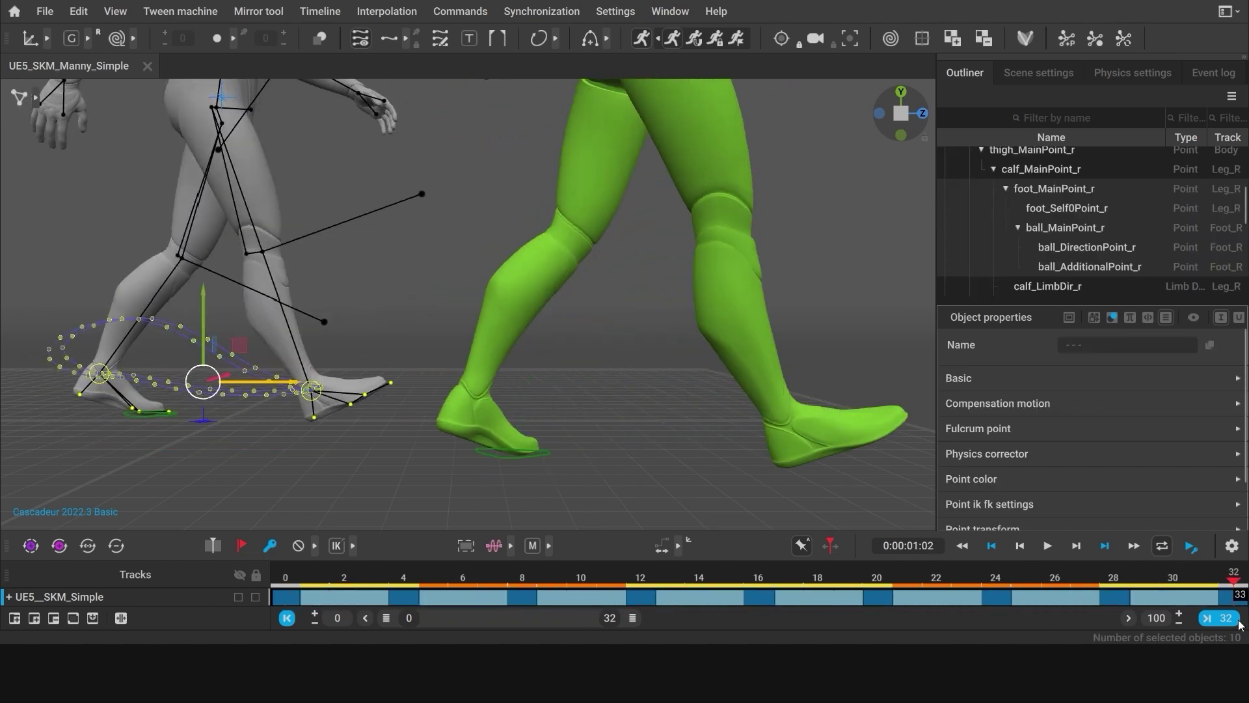
# Enable applying changes on the selected interval and set the foot points' fulcrum Max distance to 15
pyautogui.click(1068, 319)
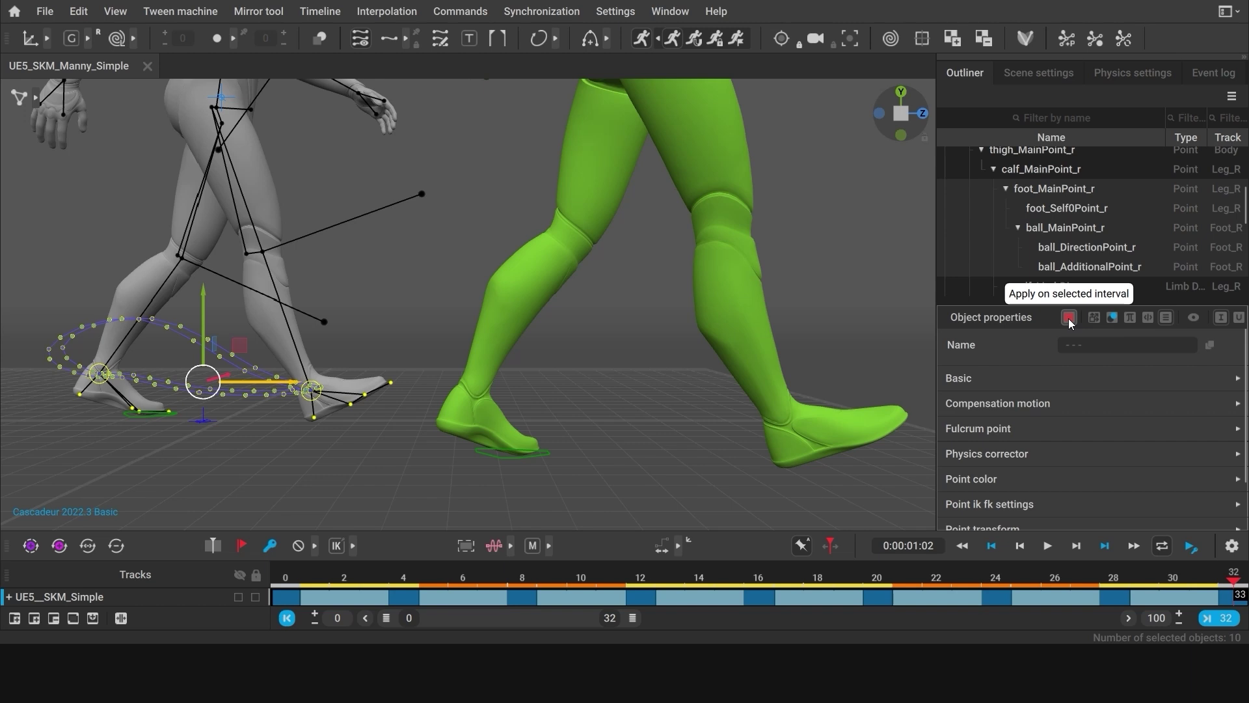
pyautogui.click(988, 431)
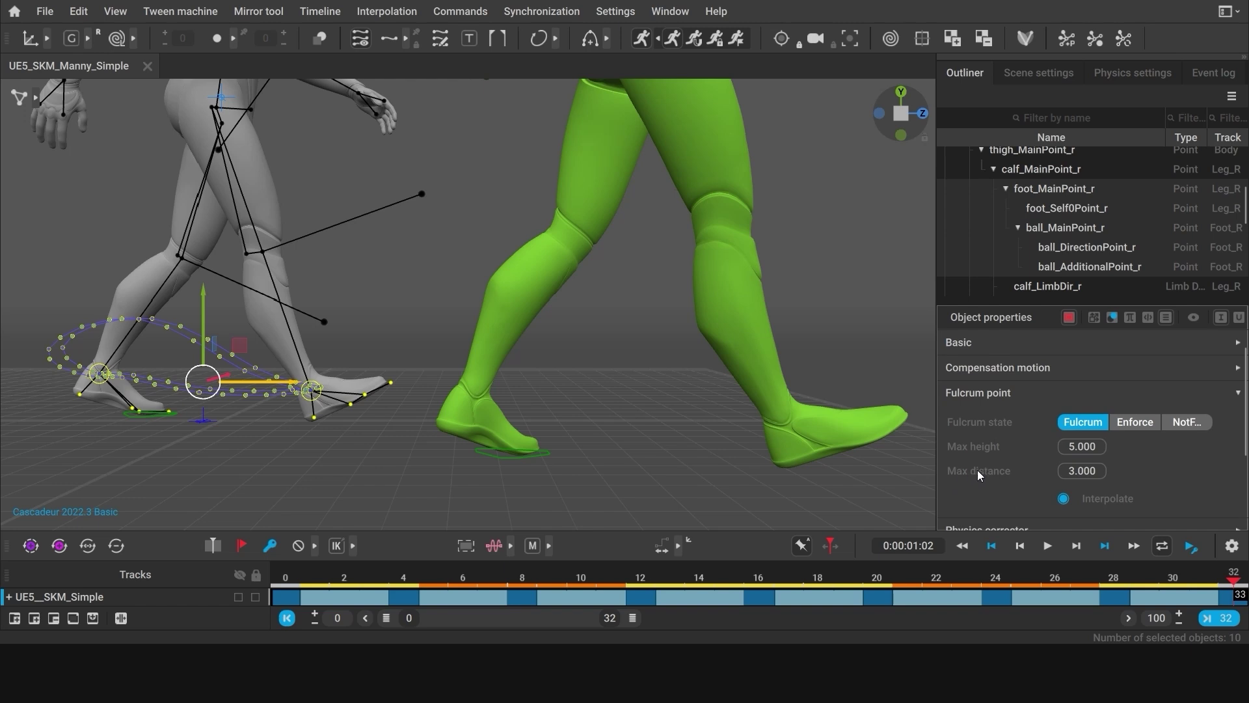
pyautogui.moveTo(1069, 471); pyautogui.dragTo(1091, 470)
pyautogui.write('15')
pyautogui.press('Return')
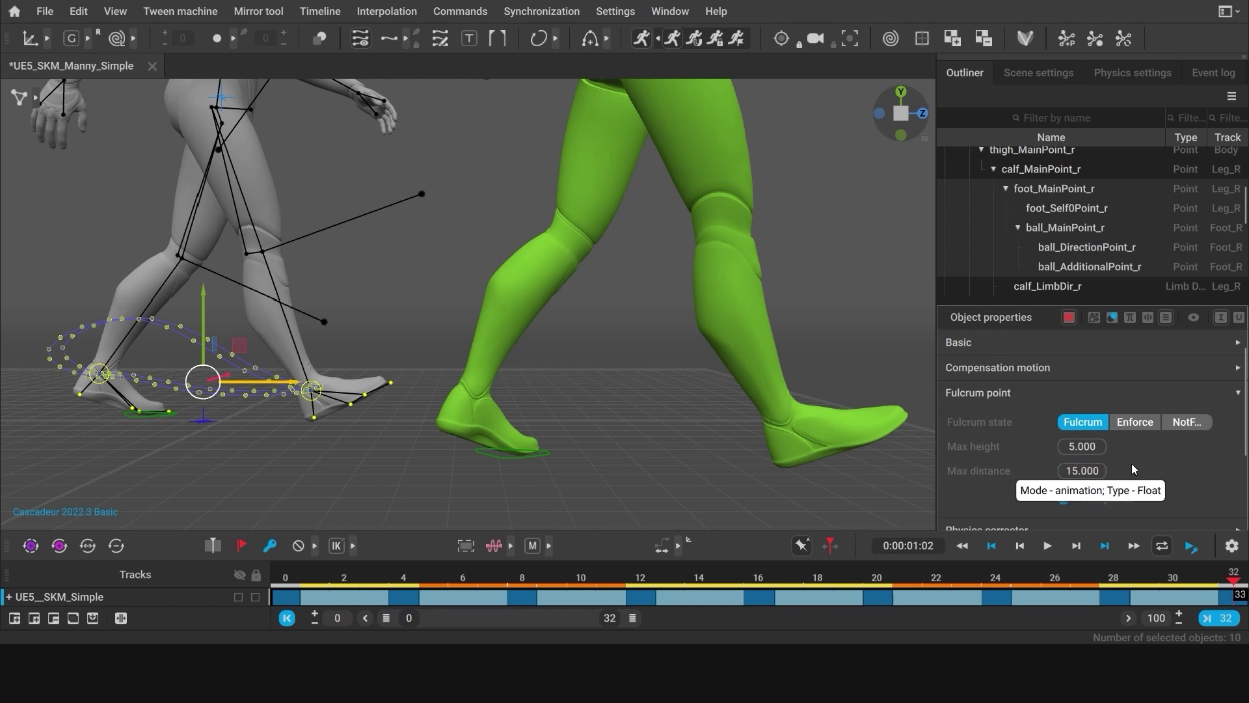
# Deselect the foot points and scrub from frame 0 to 12 to examine the fulcrum outline between the feet
pyautogui.click(312, 576)
pyautogui.click(304, 482)
pyautogui.click(284, 575)
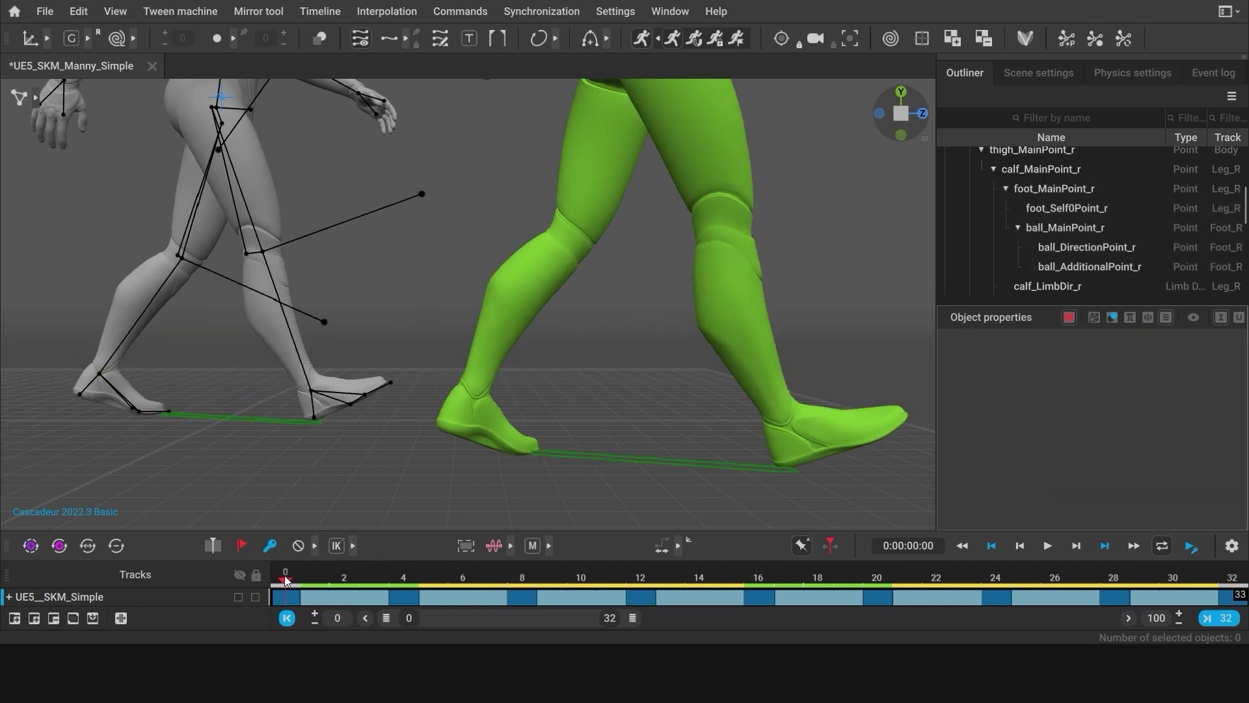
pyautogui.moveTo(286, 578); pyautogui.dragTo(404, 575)
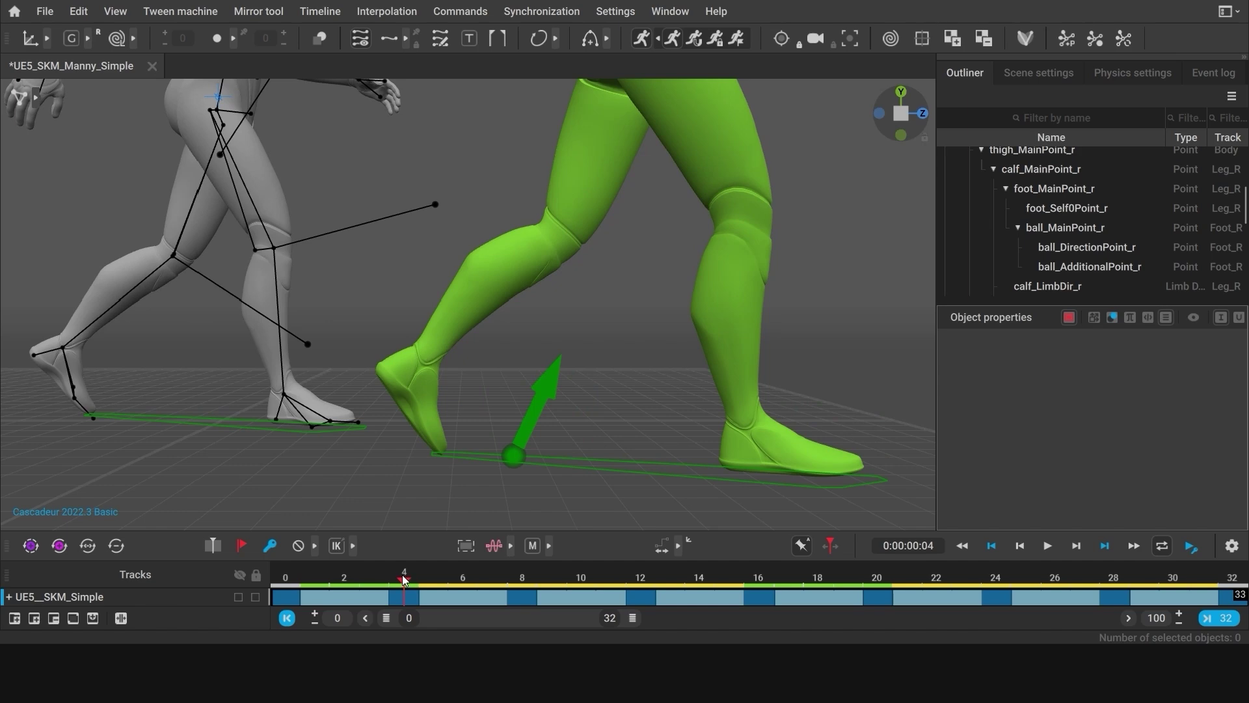
pyautogui.moveTo(403, 575); pyautogui.dragTo(638, 588)
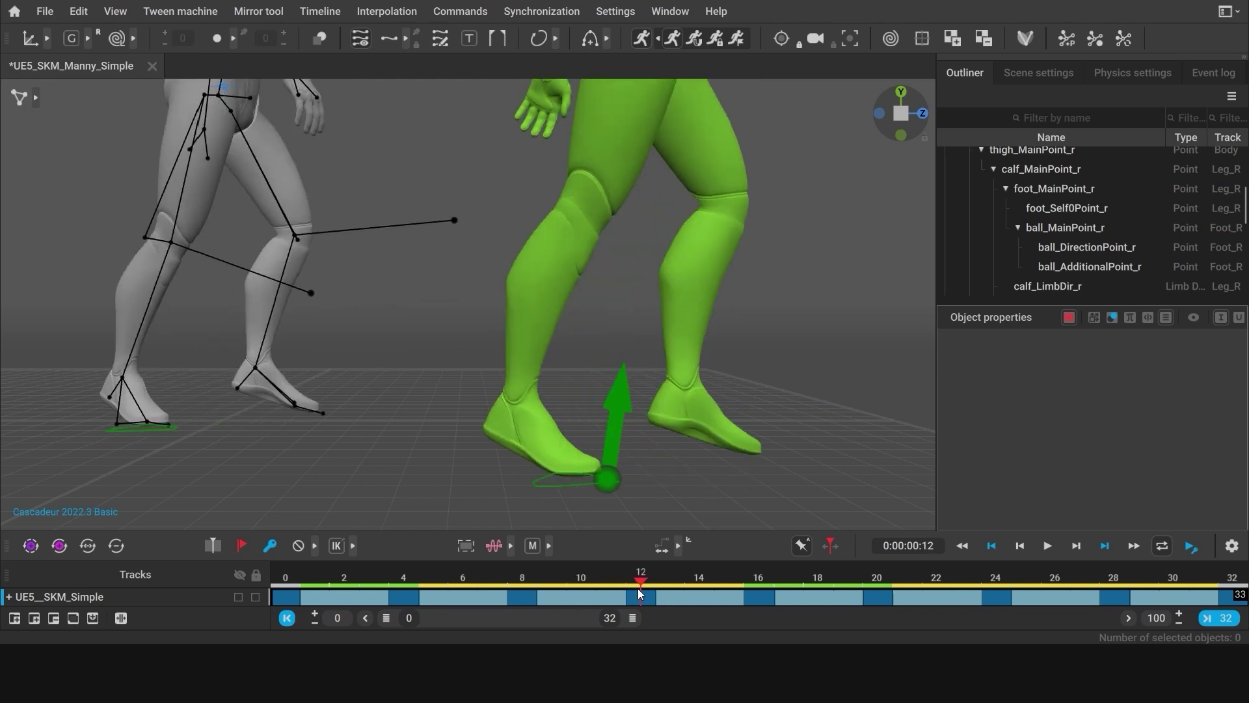
# Select the left foot's points at frame 12 and try adjusting their height slightly
pyautogui.click(252, 368)
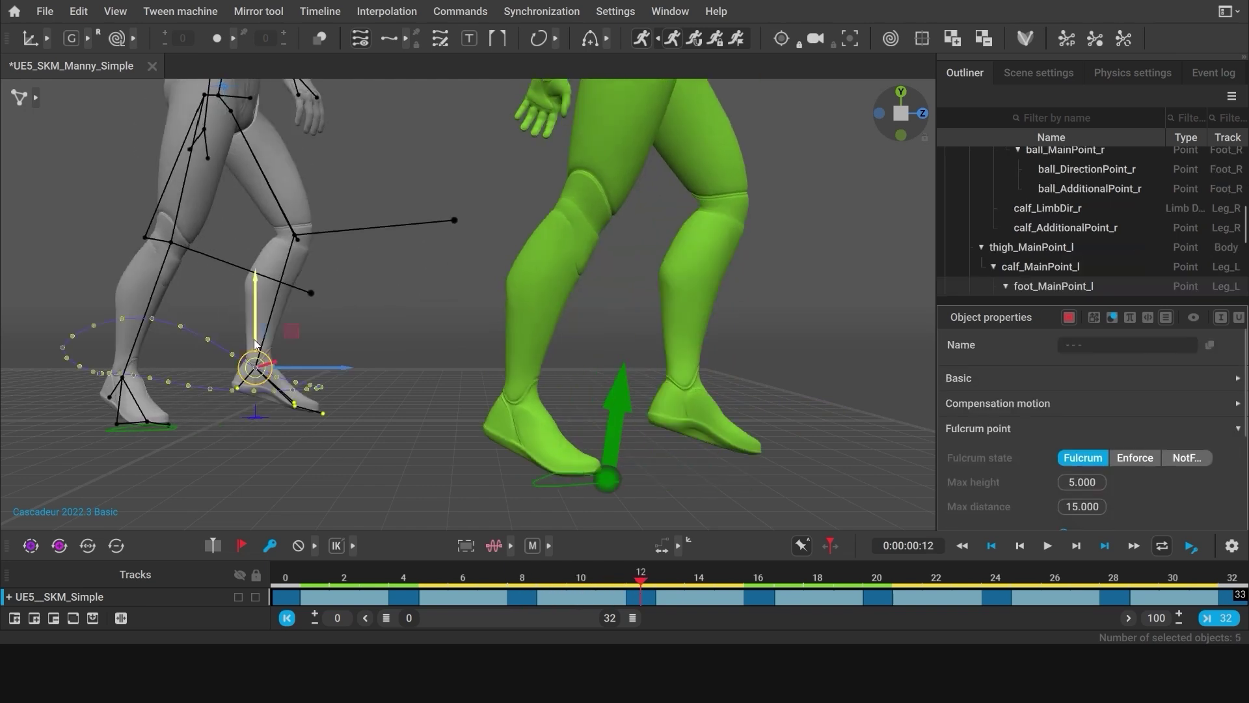
pyautogui.moveTo(254, 339)
pyautogui.mouseDown()
pyautogui.moveTo(259, 357)
pyautogui.moveTo(260, 338)
pyautogui.mouseUp()
pyautogui.click(260, 339)
pyautogui.click(258, 361)
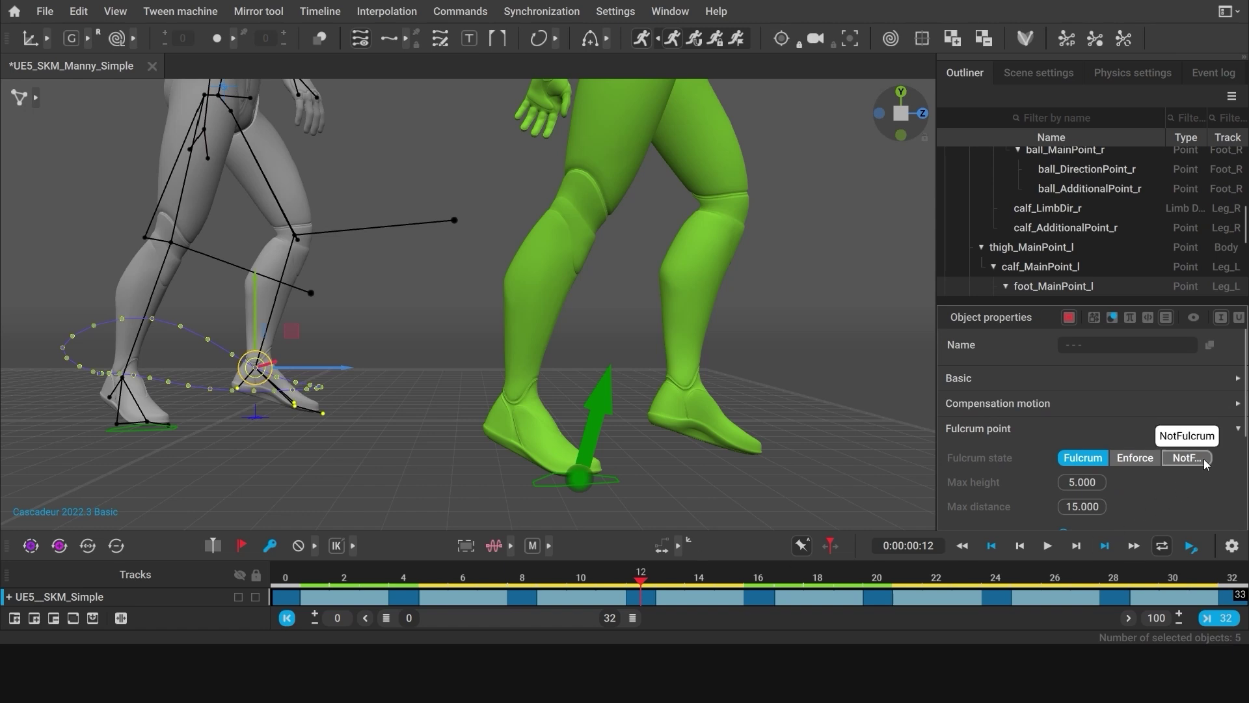
# Scrub the walk to frame 32, clear the selection and hide the controllers to view both full characters
pyautogui.click(517, 578)
pyautogui.moveTo(521, 577); pyautogui.dragTo(1234, 603)
pyautogui.click(468, 508)
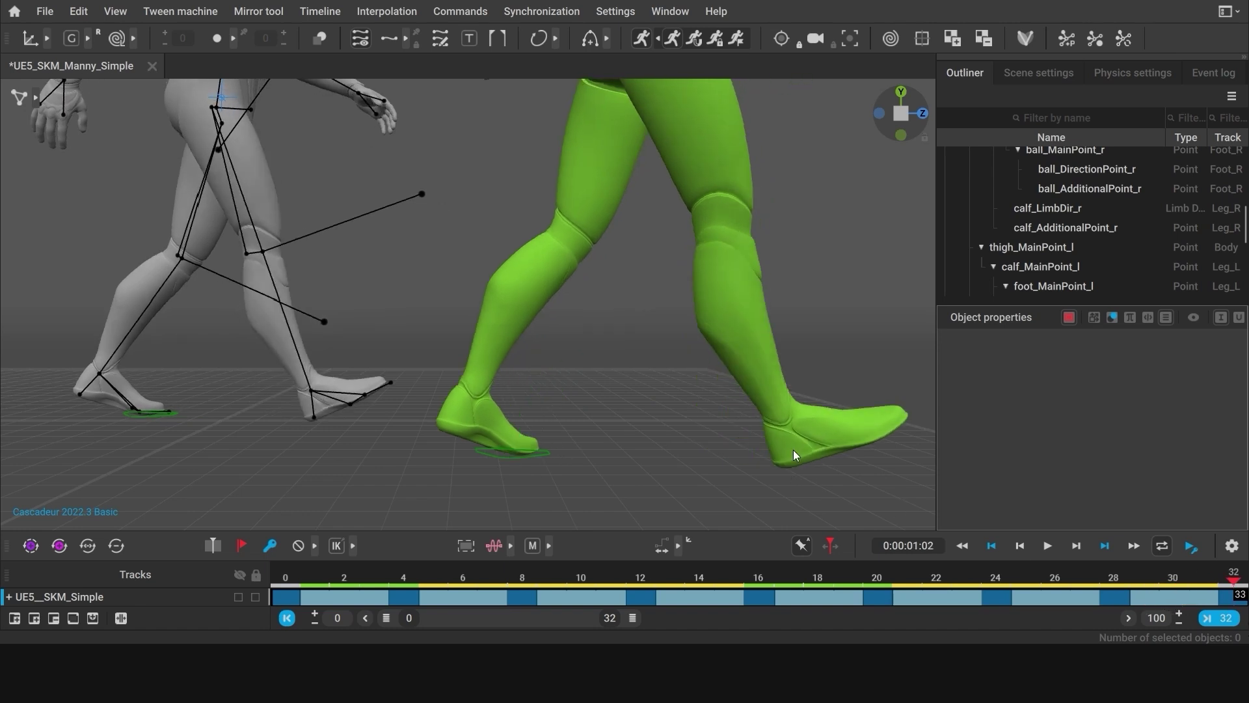
pyautogui.keyDown('alt'); pyautogui.moveTo(810, 455); pyautogui.dragTo(534, 343, button='right'); pyautogui.keyUp('alt')
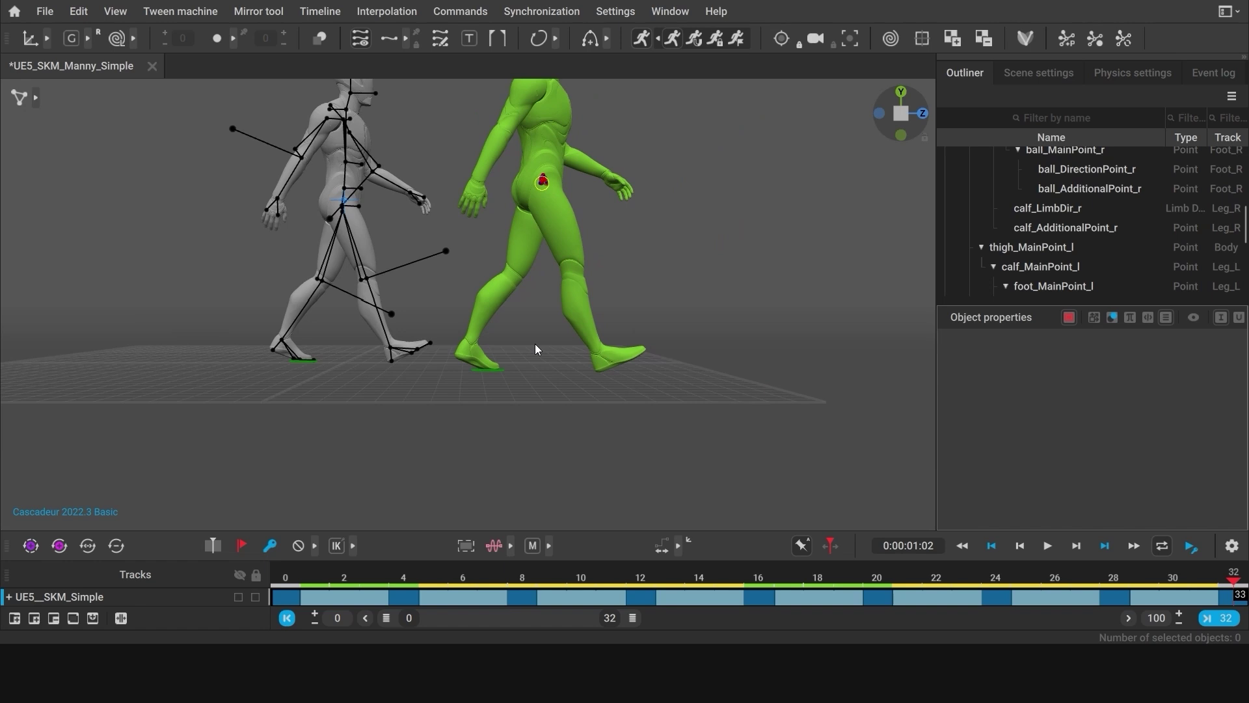
pyautogui.keyDown('alt'); pyautogui.moveTo(535, 343); pyautogui.dragTo(531, 455, button='middle'); pyautogui.keyUp('alt')
pyautogui.press('1')
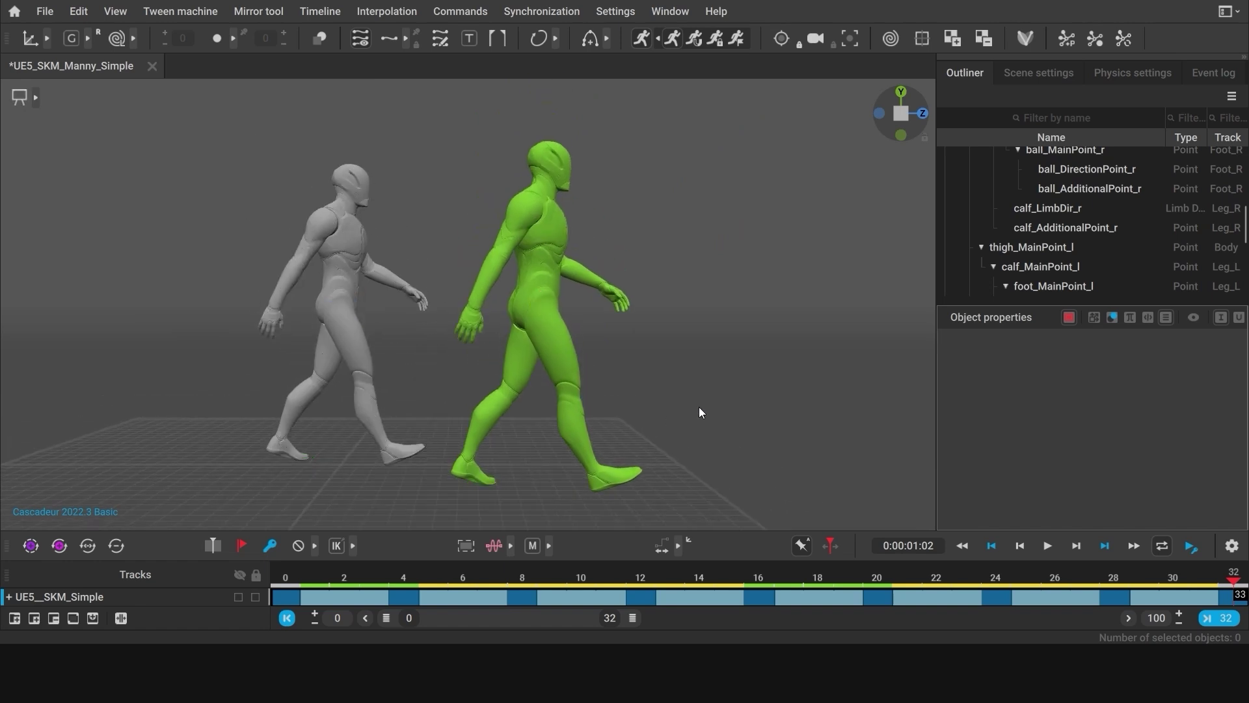
# Turn off the AutoPhysics ghost offset so the physics ghost overlaps the character
pyautogui.click(1048, 549)
pyautogui.click(1132, 72)
pyautogui.scroll(-4, 953, 266)
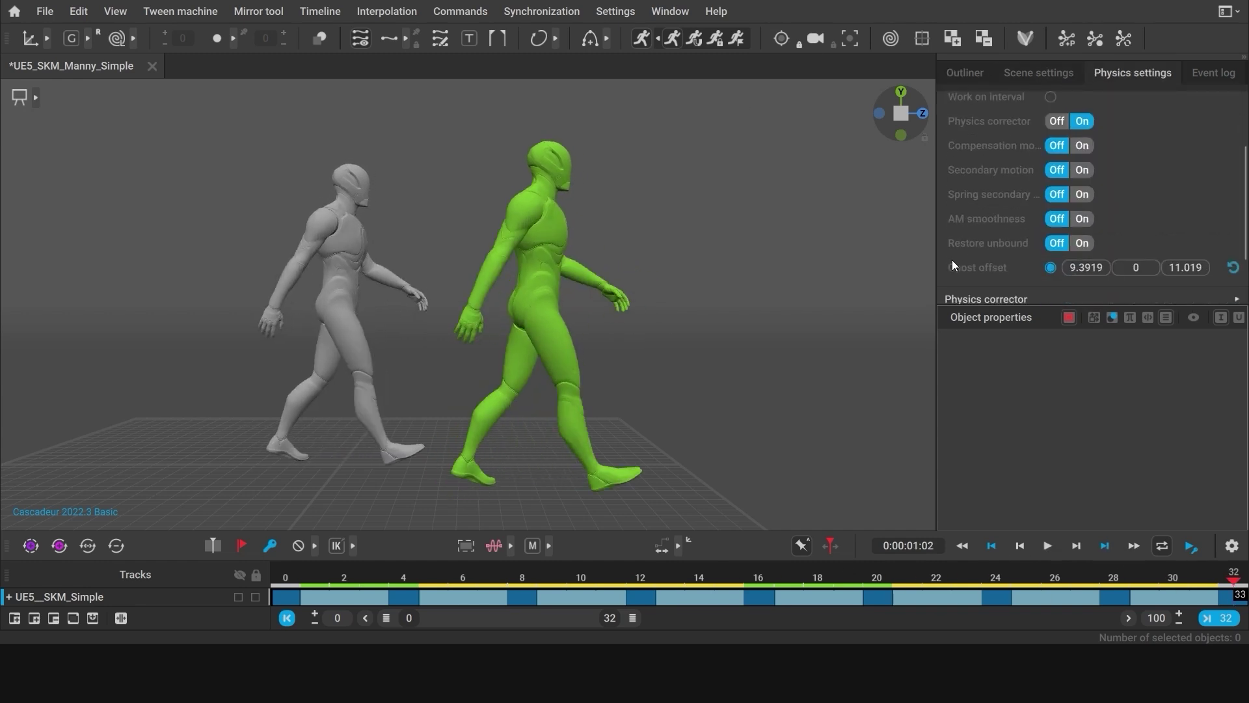
pyautogui.click(1050, 268)
pyautogui.scroll(2, 489, 407)
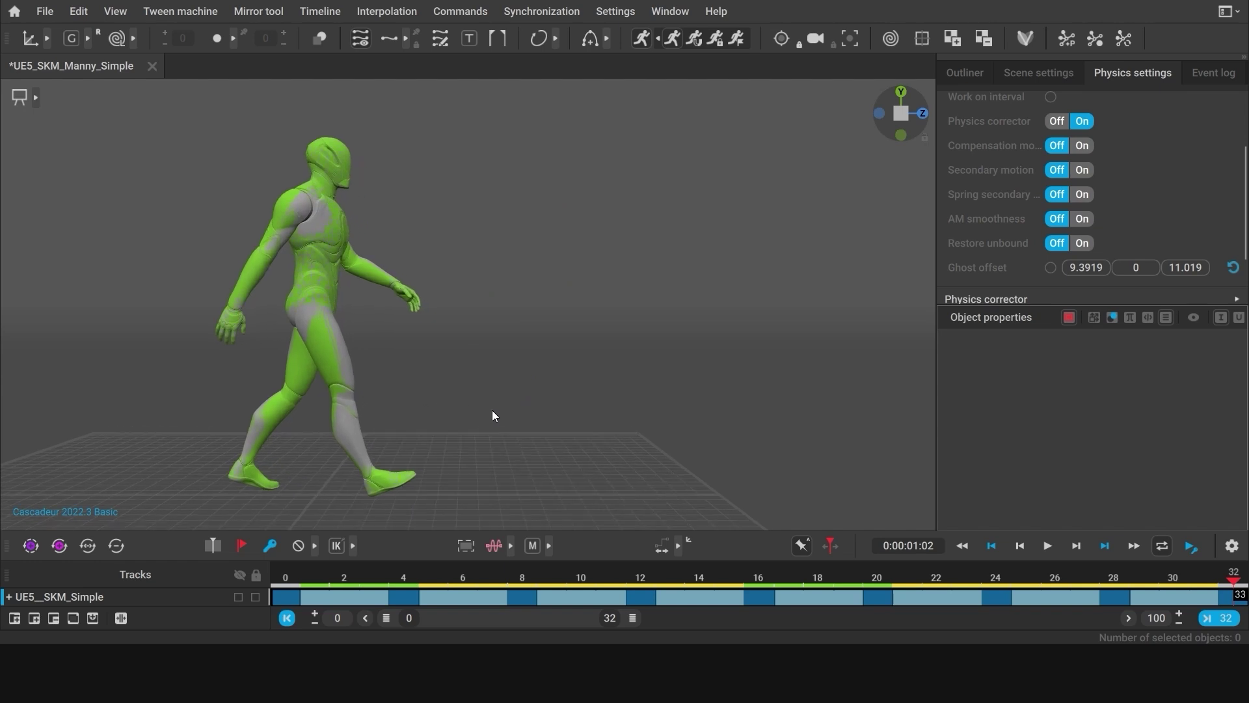
# View the overlapping characters from the front, play the walk and scrub to frame 26 to compare the two motions
pyautogui.keyDown('alt'); pyautogui.moveTo(492, 410); pyautogui.dragTo(582, 424, button='middle'); pyautogui.keyUp('alt')
pyautogui.moveTo(665, 394); pyautogui.dragTo(426, 403, button='right')
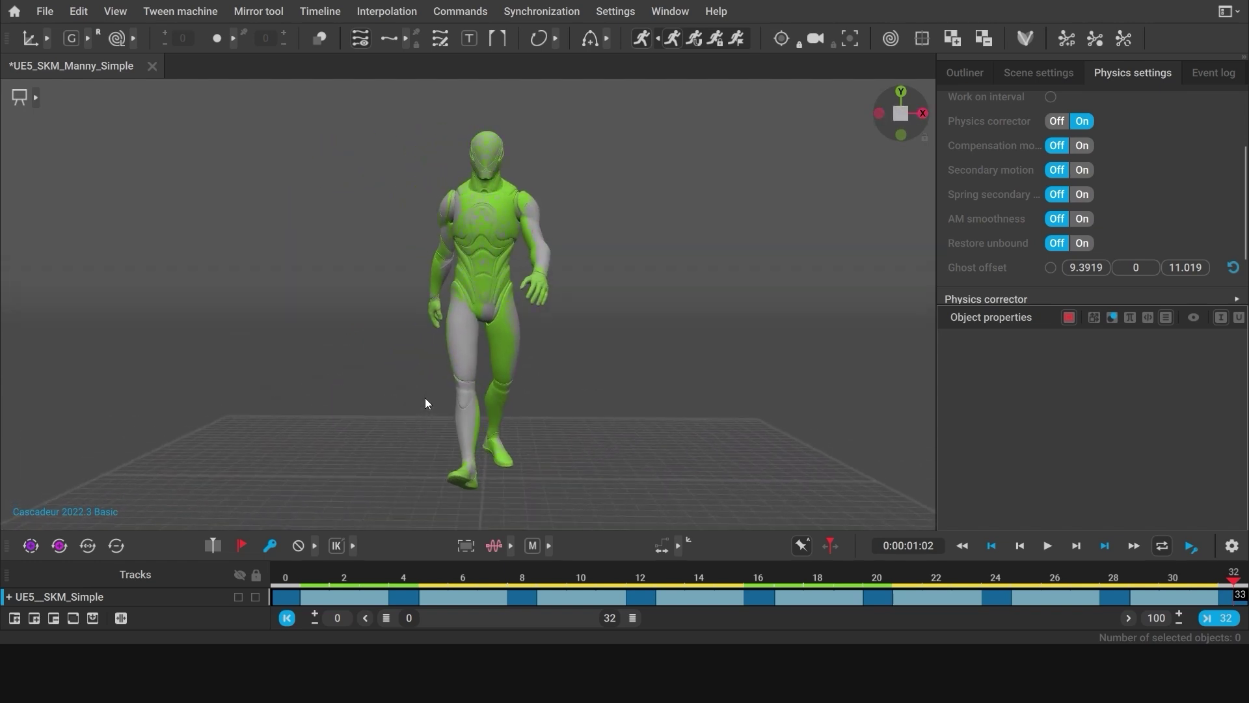
pyautogui.click(1049, 547)
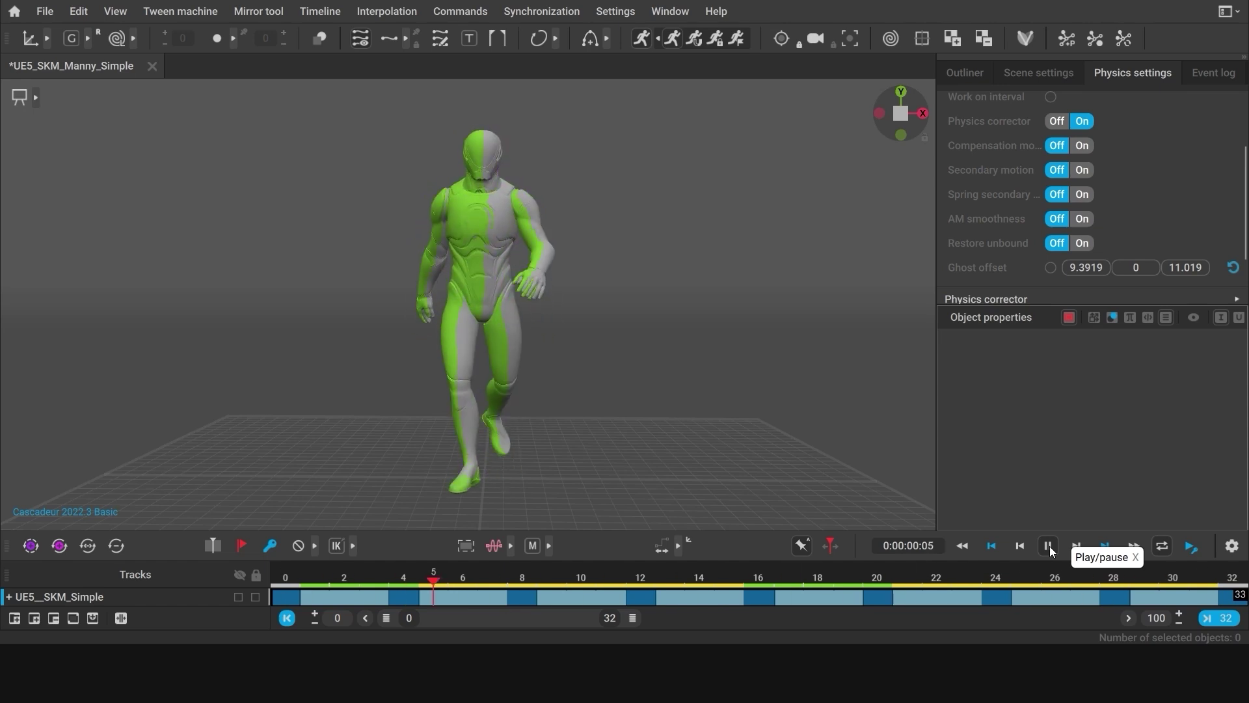
pyautogui.click(1050, 547)
pyautogui.moveTo(464, 577); pyautogui.dragTo(532, 576)
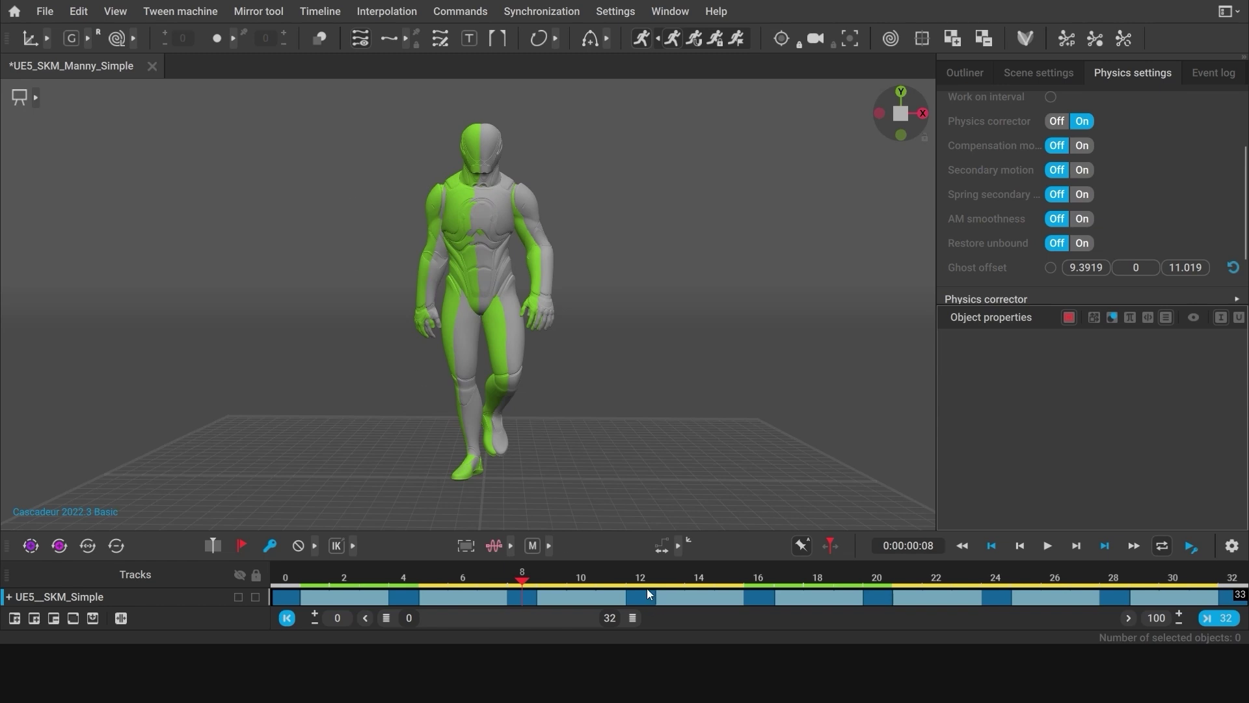
pyautogui.moveTo(646, 588); pyautogui.dragTo(1056, 581)
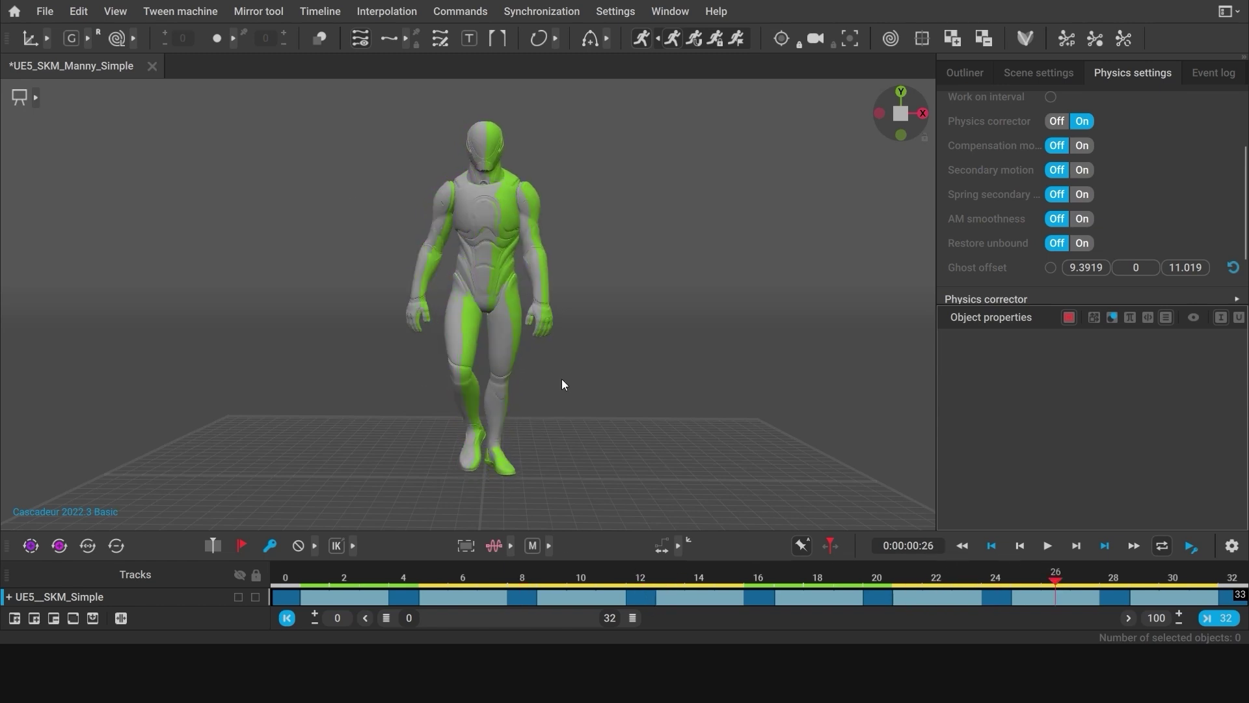
# View the overlapping characters from the side, scrub through the walk and play it from frame 0 to compare the poses
pyautogui.keyDown('alt'); pyautogui.moveTo(398, 428); pyautogui.dragTo(576, 435); pyautogui.keyUp('alt')
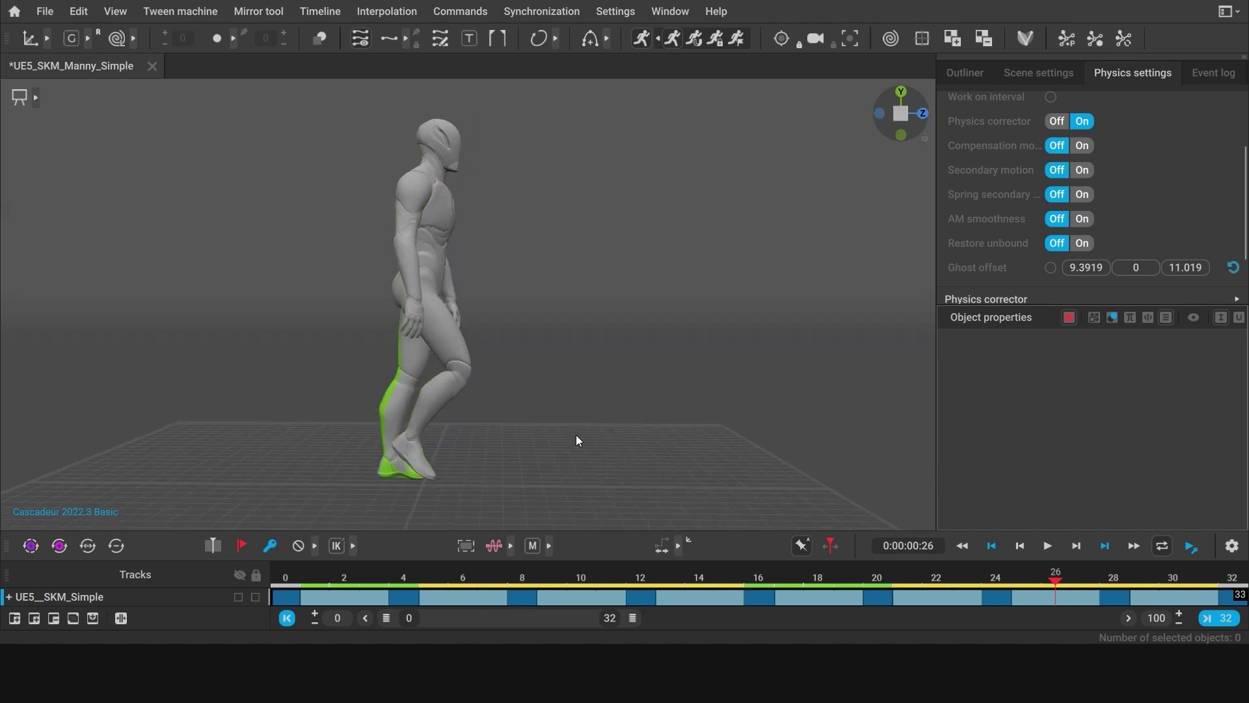
pyautogui.moveTo(641, 578); pyautogui.dragTo(828, 627)
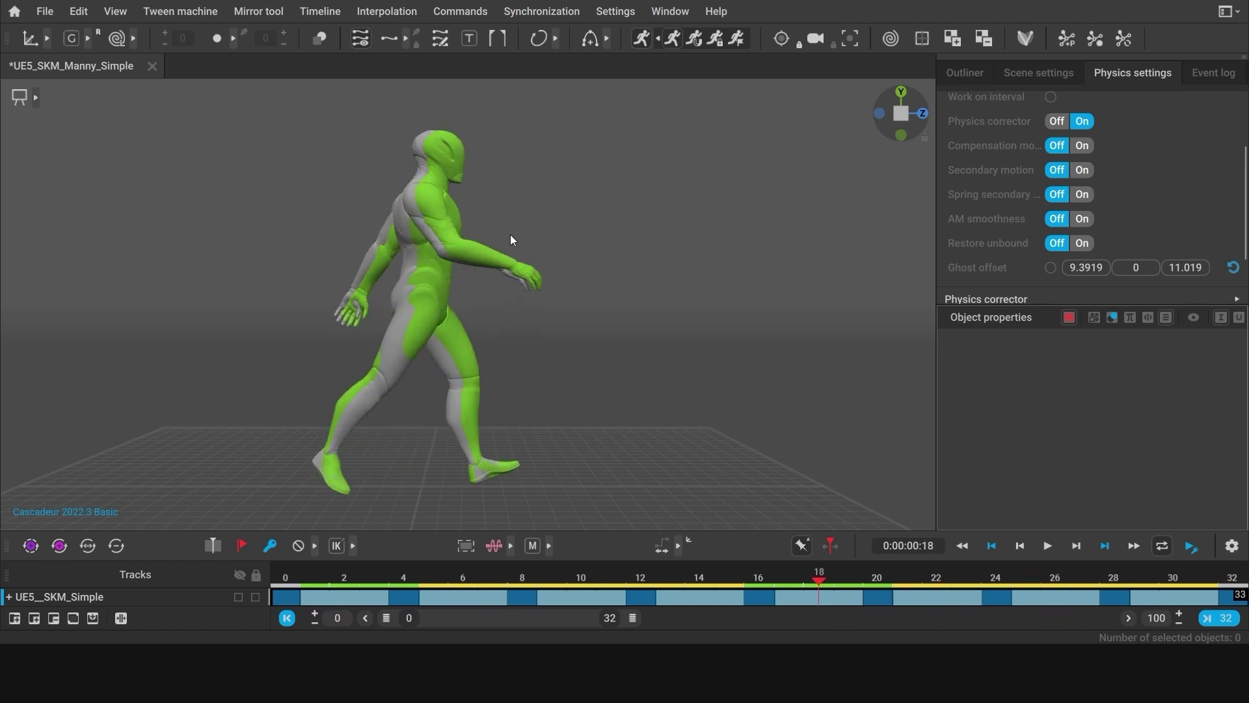
pyautogui.moveTo(813, 576); pyautogui.dragTo(273, 572)
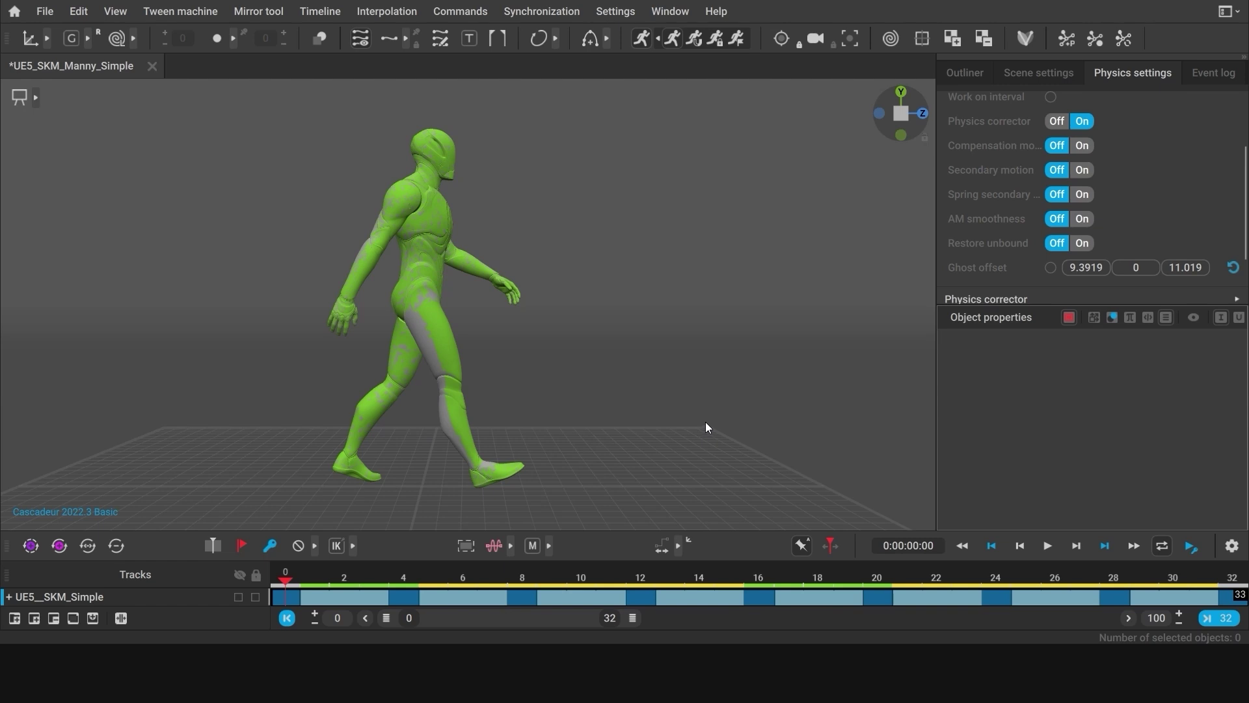
pyautogui.click(1048, 545)
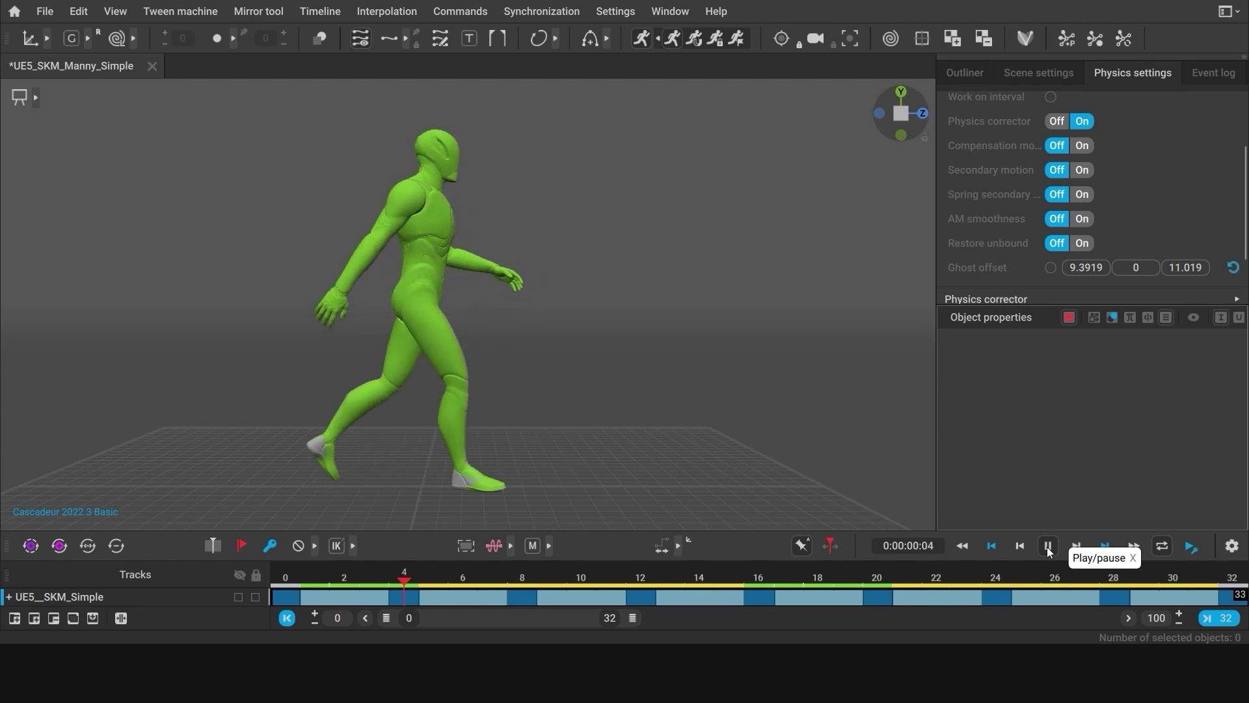
pyautogui.click(1047, 547)
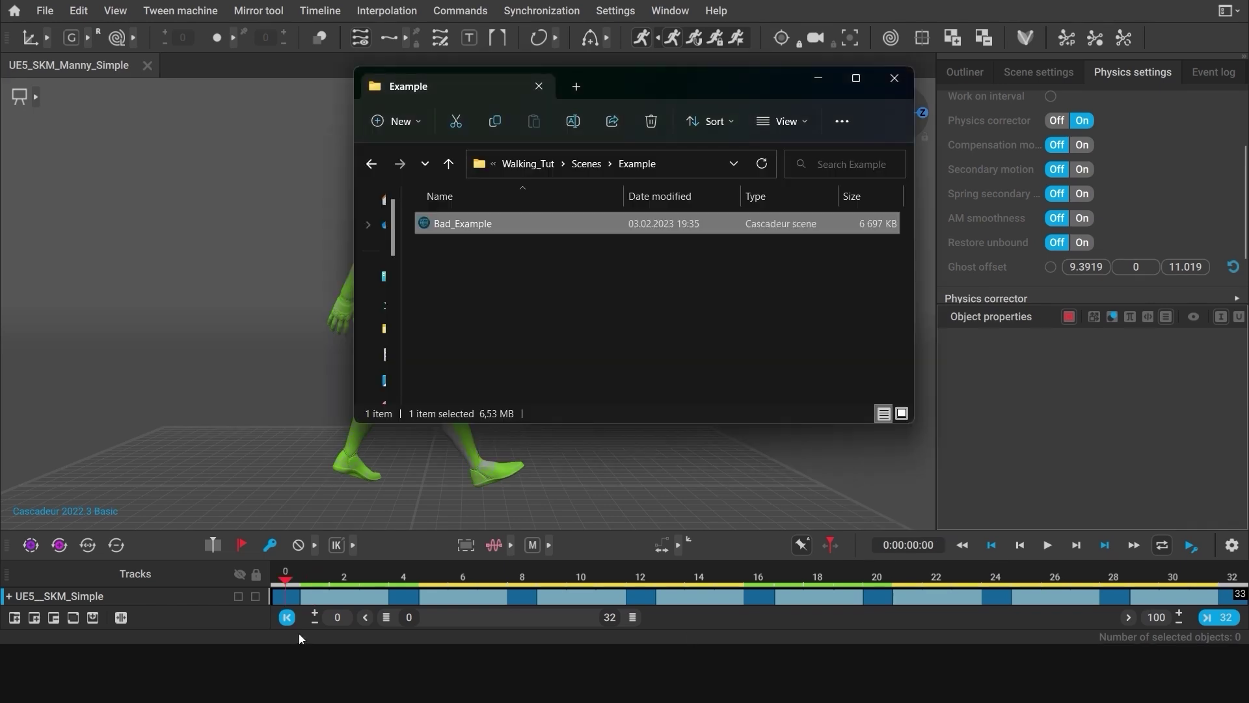
# Open the Bad_Example scene from the Example folder and turn on Auto Physics
pyautogui.moveTo(462, 224); pyautogui.dragTo(283, 326)
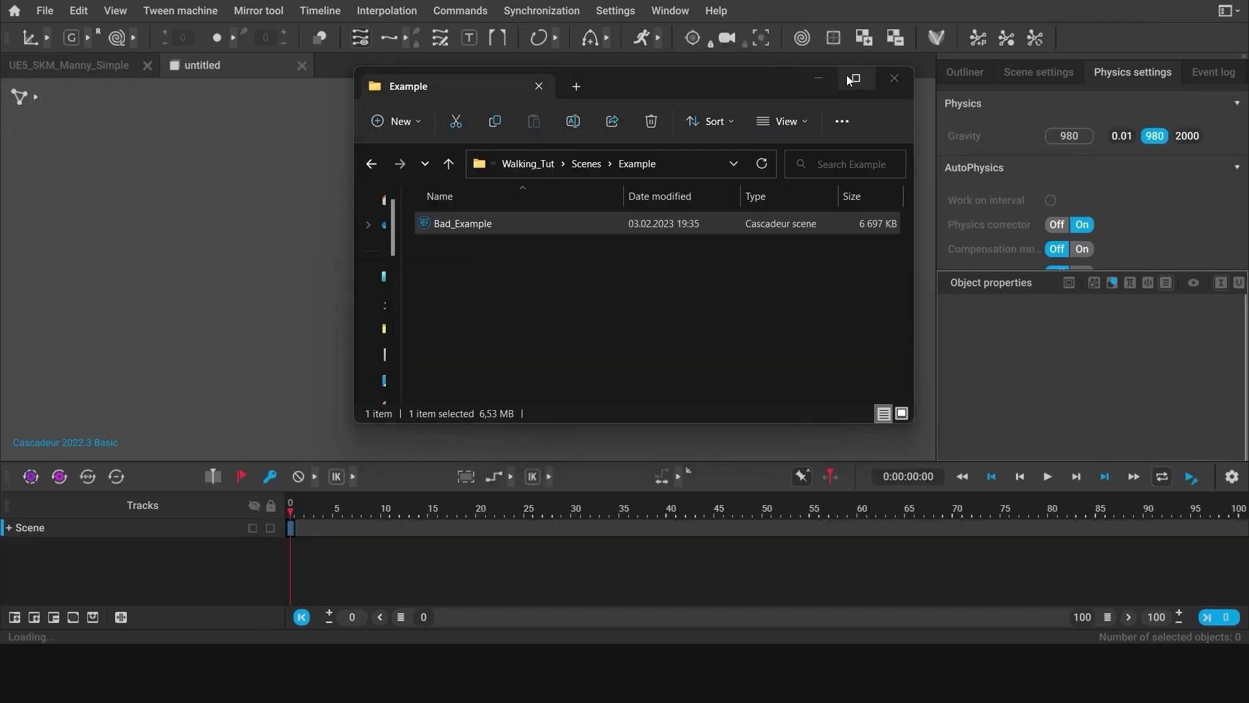
pyautogui.click(892, 80)
pyautogui.click(643, 43)
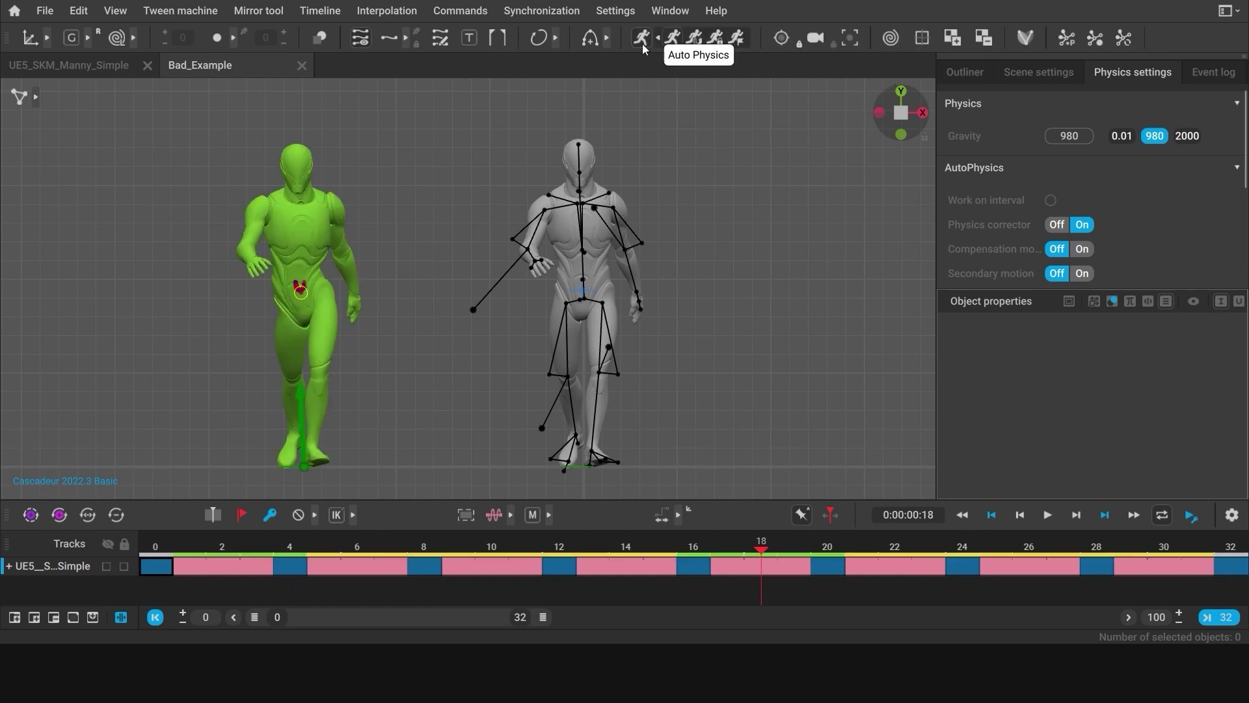
# Examine the ghost's pelvis area at frame 18 from the front, and its support from the side at frames 18 and 16
pyautogui.moveTo(296, 546)
pyautogui.mouseDown()
pyautogui.moveTo(781, 541)
pyautogui.moveTo(764, 544)
pyautogui.moveTo(877, 552)
pyautogui.moveTo(733, 561)
pyautogui.moveTo(817, 560)
pyautogui.moveTo(763, 564)
pyautogui.mouseUp()
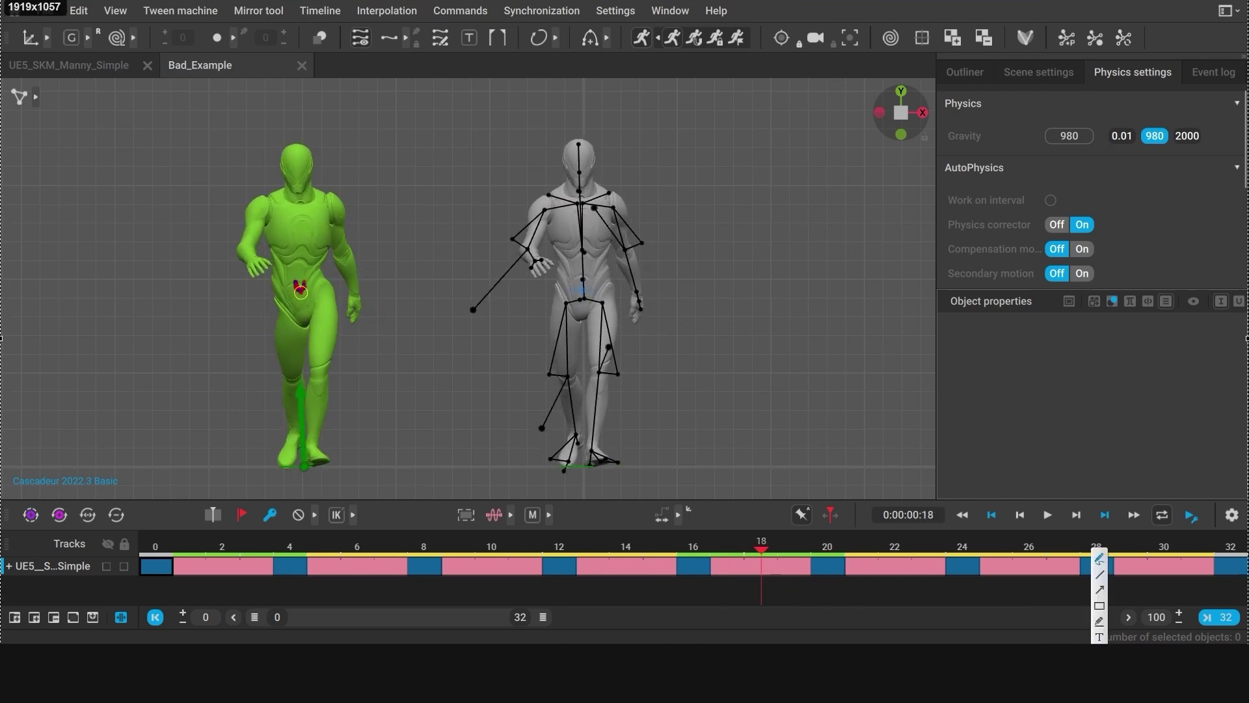
pyautogui.moveTo(260, 326); pyautogui.dragTo(291, 353)
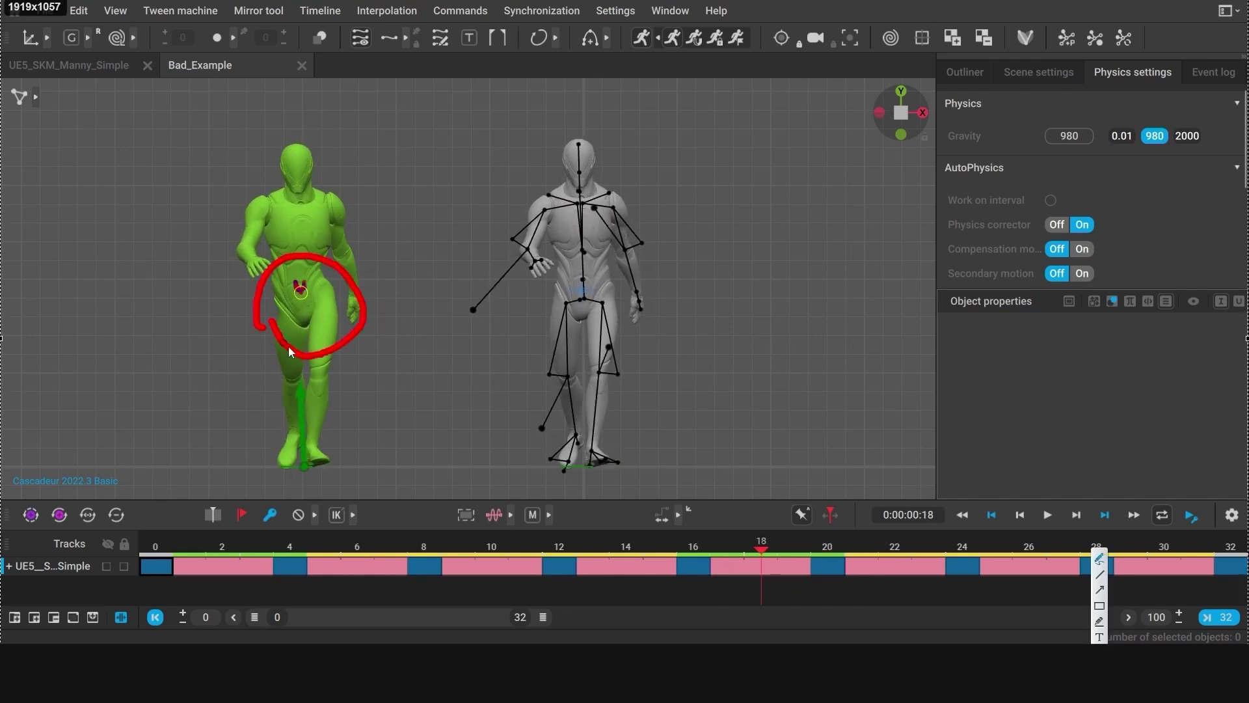
pyautogui.press('Escape')
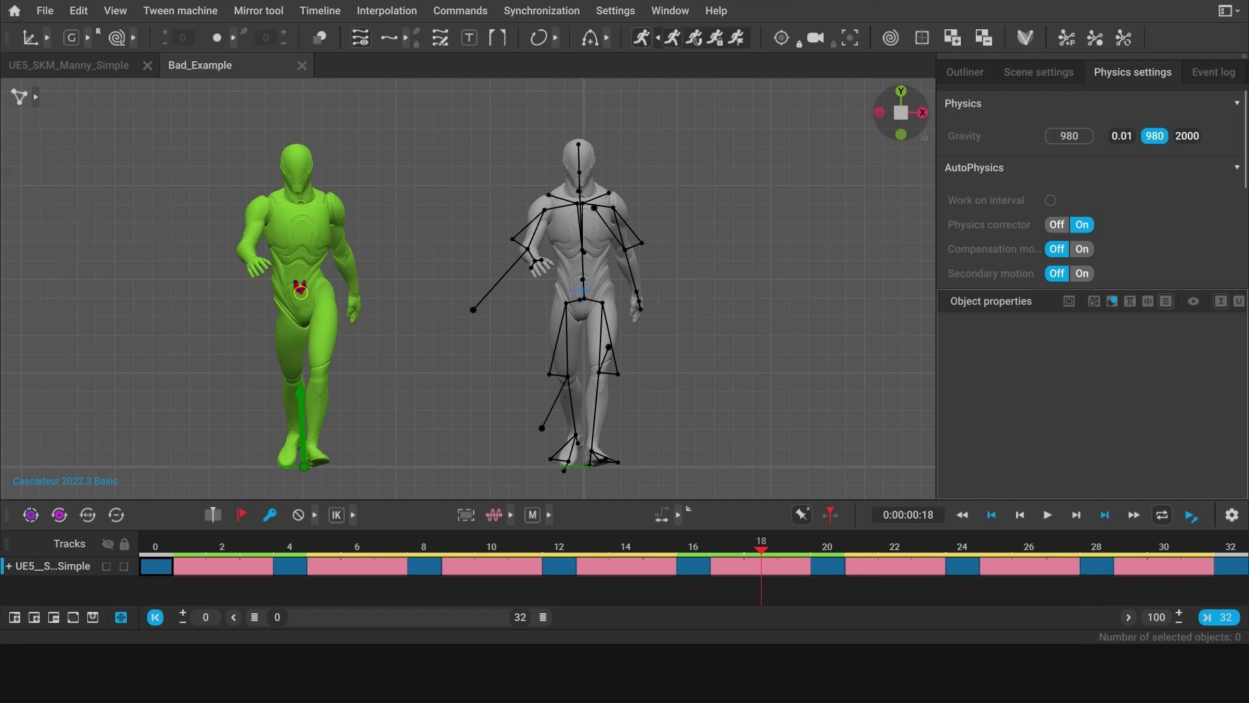
pyautogui.keyDown('alt'); pyautogui.moveTo(807, 438); pyautogui.dragTo(520, 413); pyautogui.keyUp('alt')
pyautogui.keyDown('alt'); pyautogui.moveTo(385, 411); pyautogui.dragTo(513, 357, button='middle'); pyautogui.keyUp('alt')
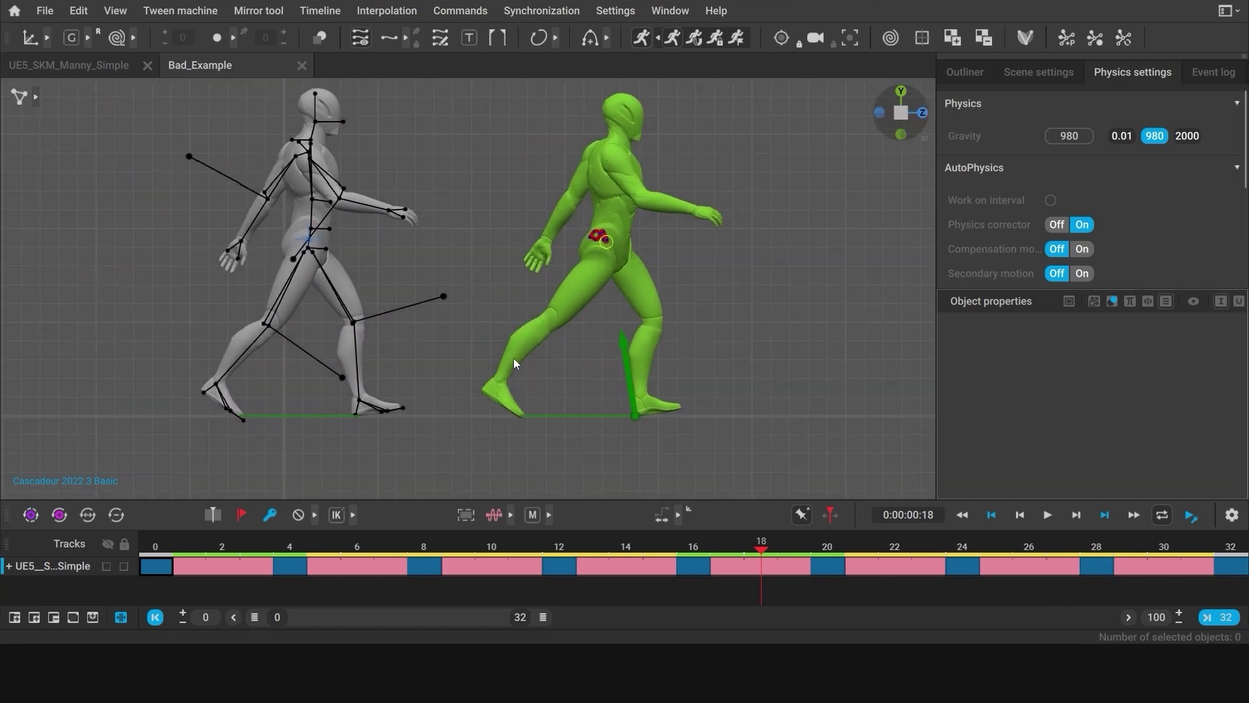
pyautogui.moveTo(760, 552); pyautogui.dragTo(688, 538)
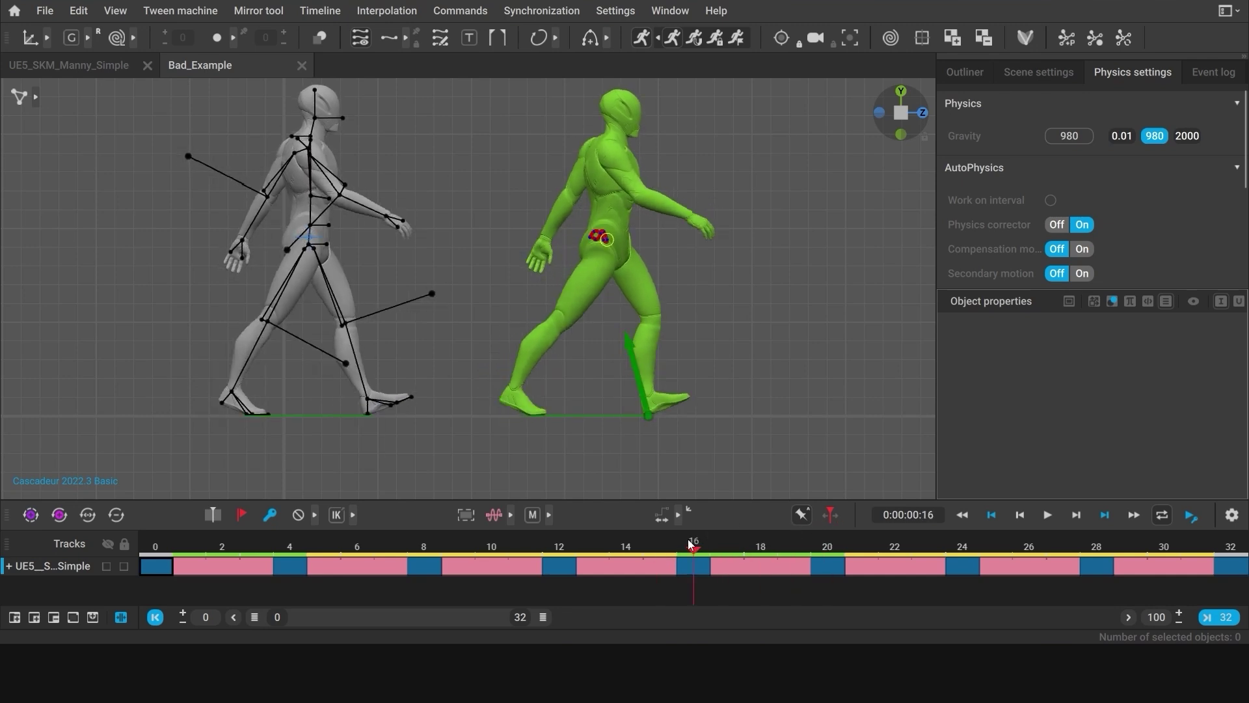
pyautogui.moveTo(628, 372); pyautogui.dragTo(677, 414, button='middle')
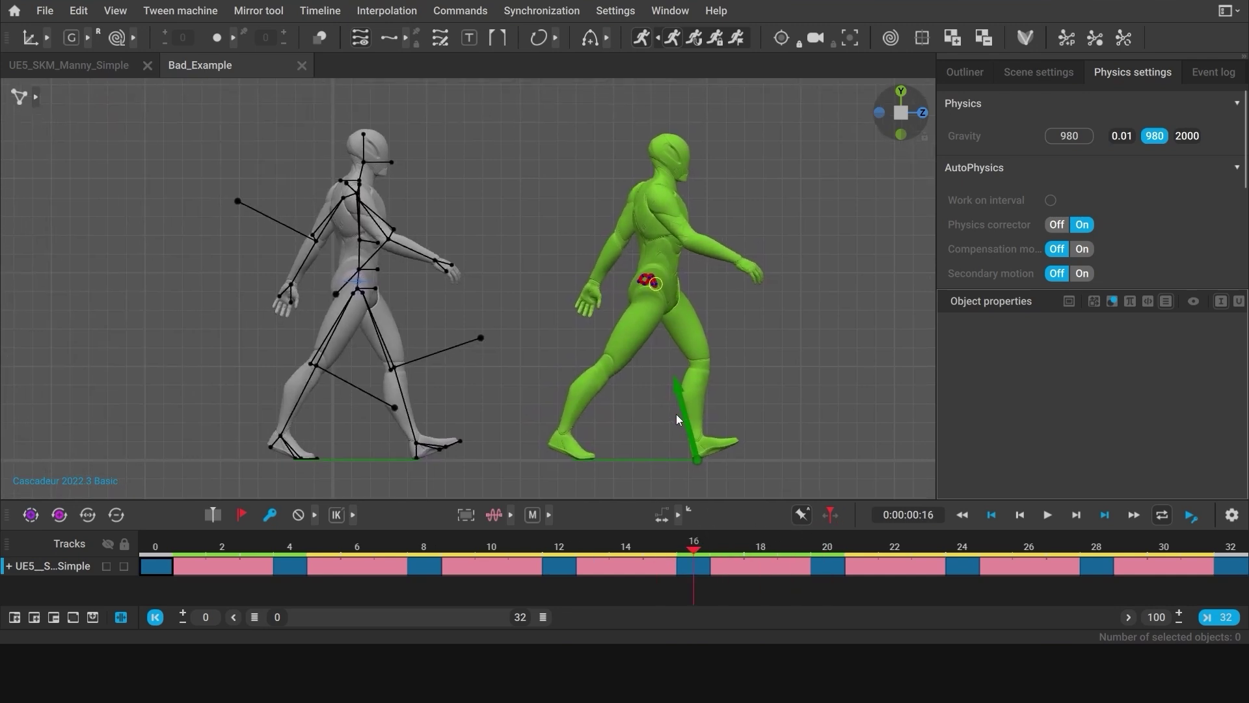
# Lower the upper-body points slightly at frame 16 and compare the physics at frames 15 and 16
pyautogui.moveTo(208, 104); pyautogui.dragTo(501, 330)
pyautogui.moveTo(359, 252); pyautogui.dragTo(358, 256)
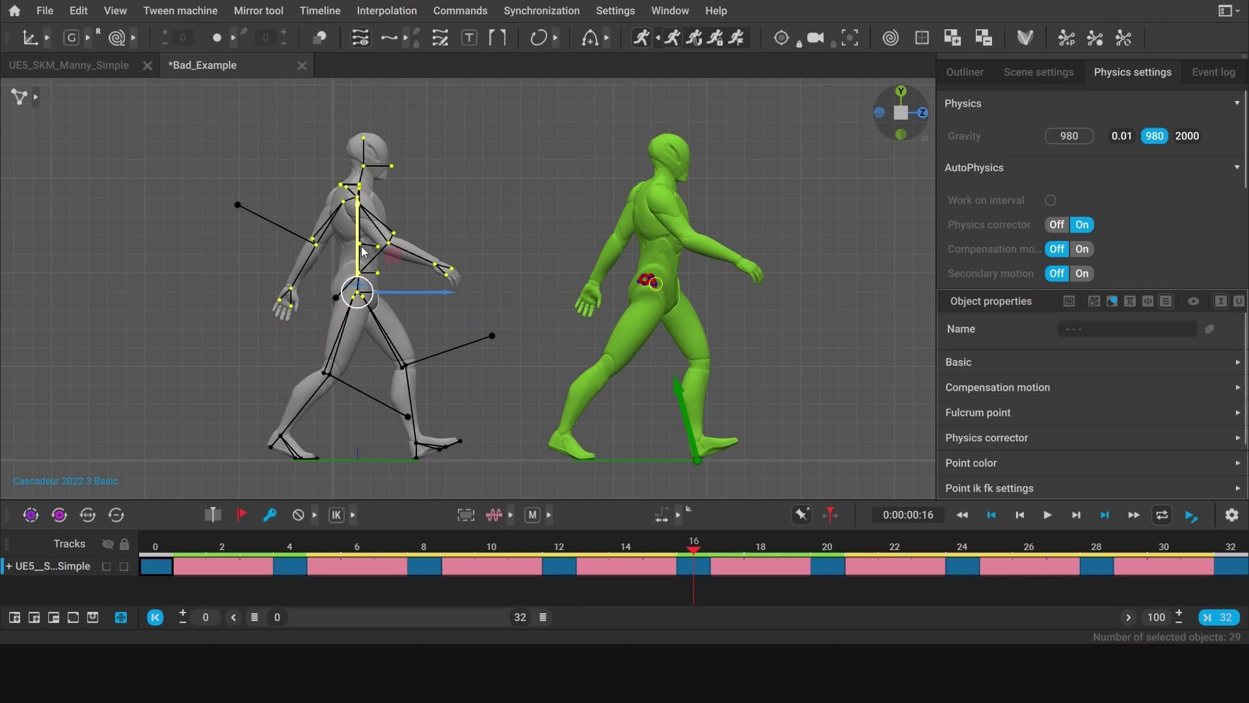
pyautogui.moveTo(655, 563); pyautogui.dragTo(794, 531)
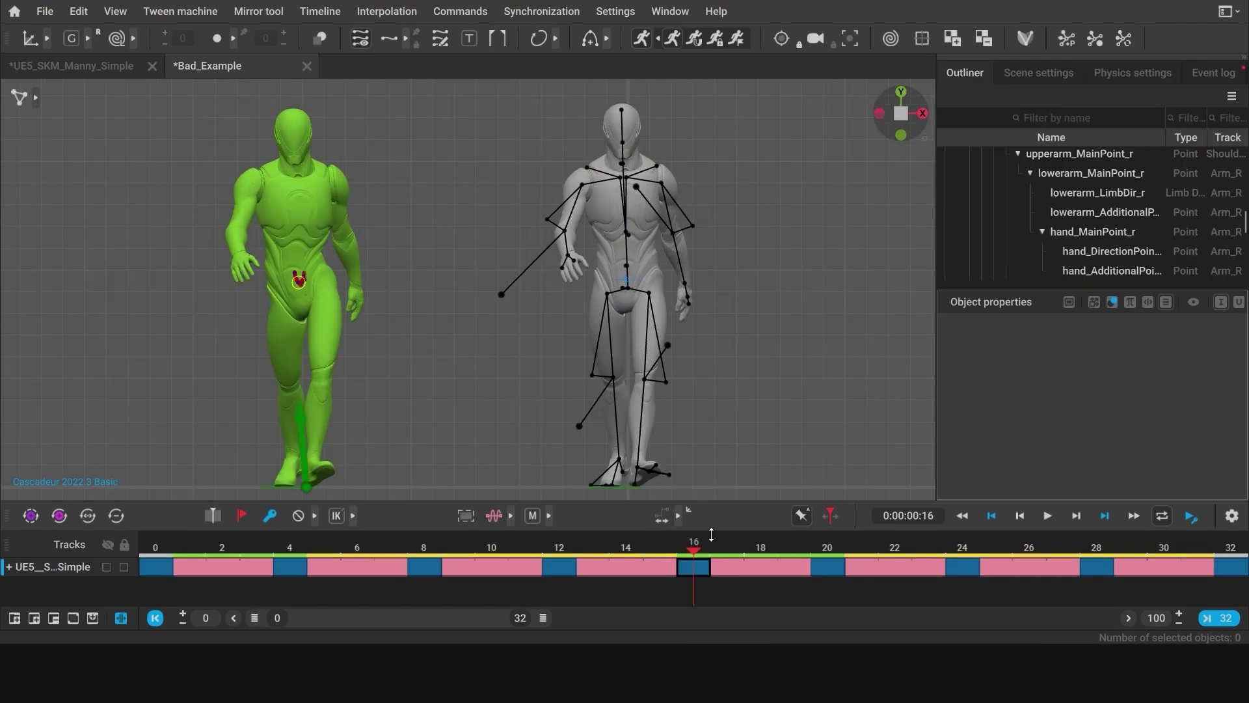
pyautogui.click(675, 561)
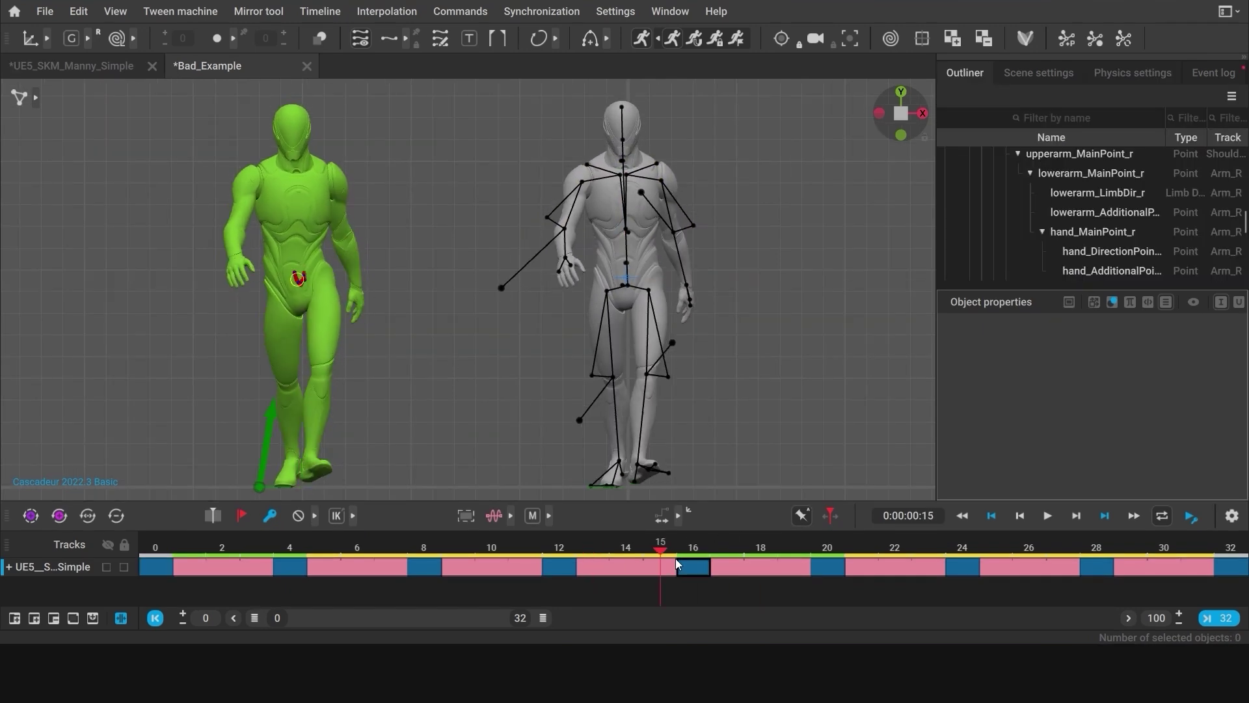
pyautogui.moveTo(675, 558)
pyautogui.mouseDown()
pyautogui.moveTo(859, 564)
pyautogui.moveTo(699, 565)
pyautogui.mouseUp()
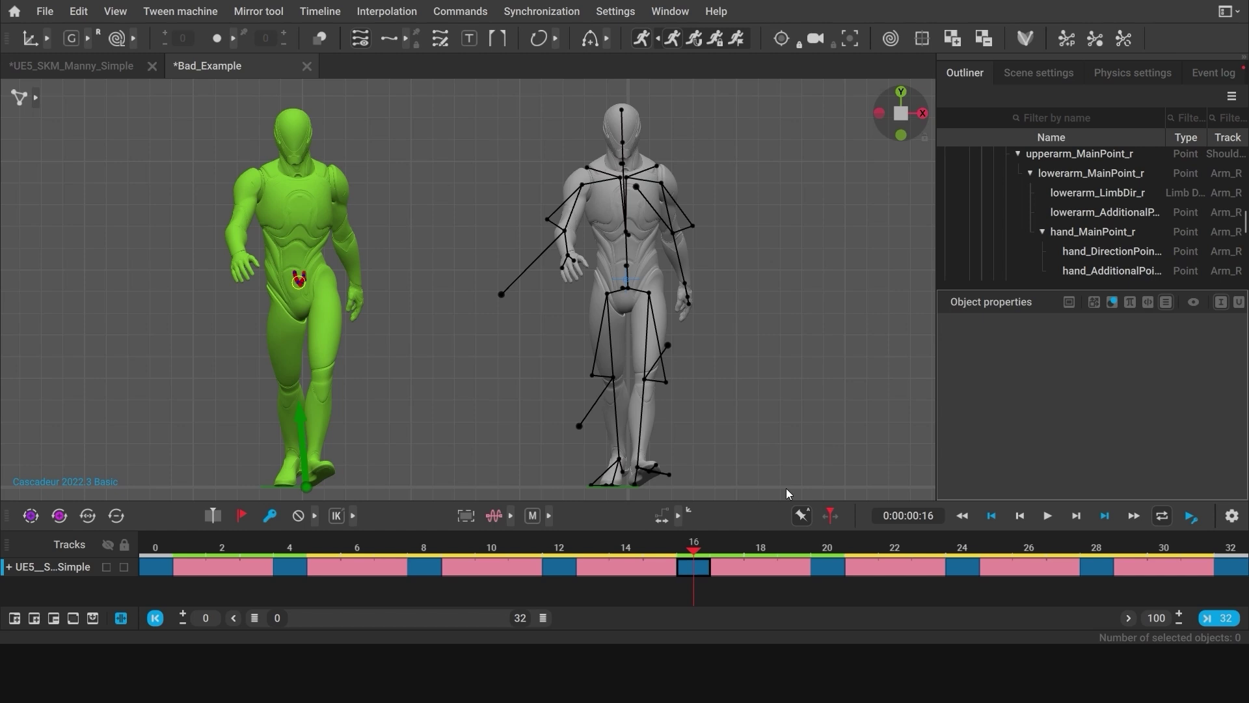
# Try an AutoPhysics marker at frame 16, check the walk from frame 0, and remove the marker again
pyautogui.click(736, 40)
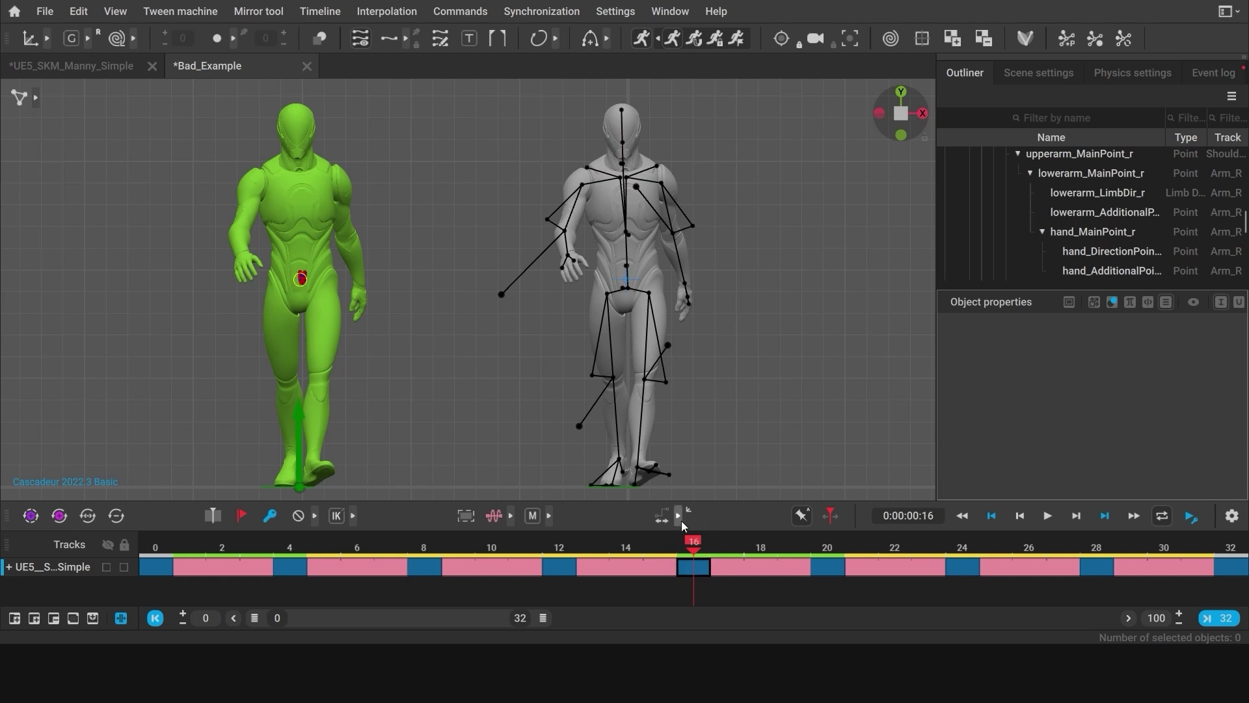
pyautogui.moveTo(690, 550); pyautogui.dragTo(156, 553)
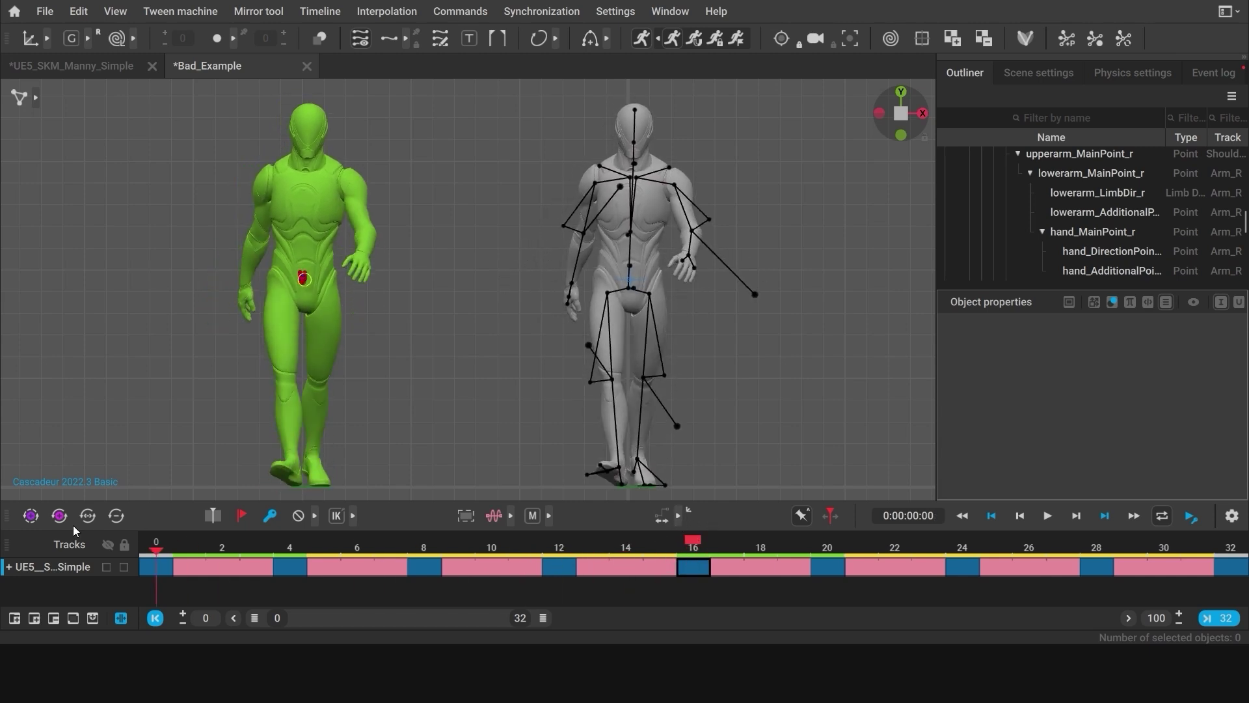
pyautogui.click(1057, 521)
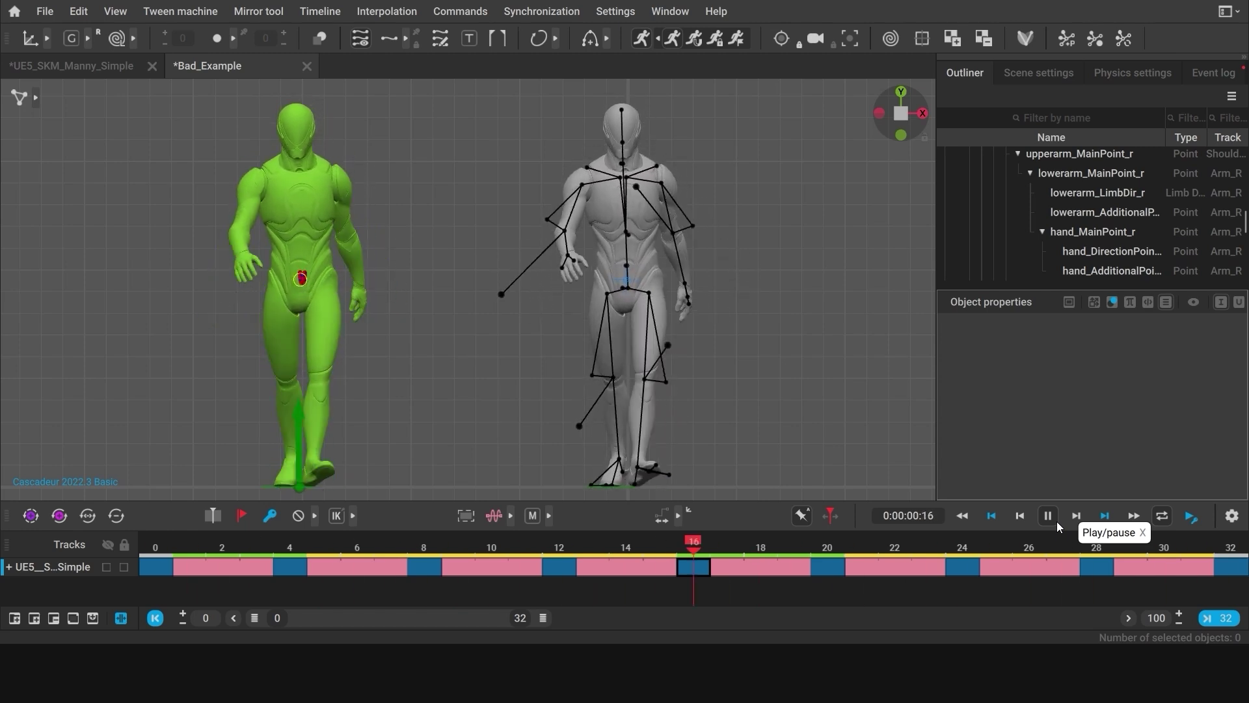
pyautogui.click(1057, 521)
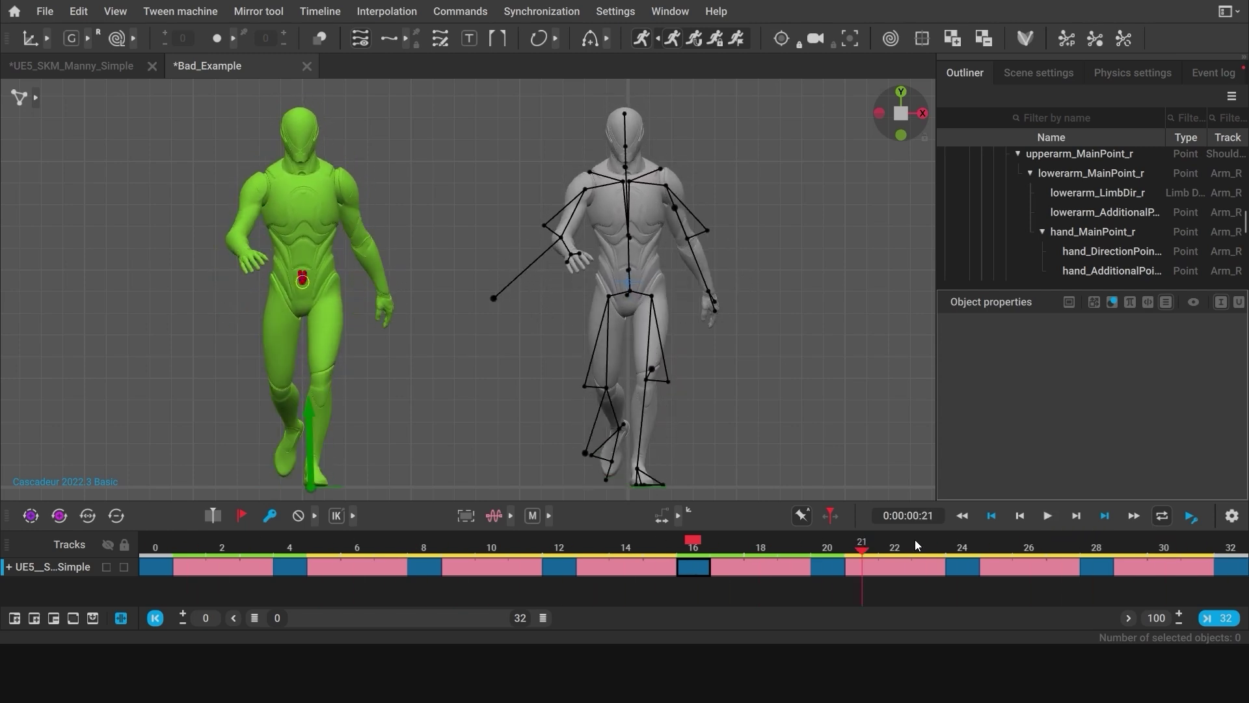
pyautogui.moveTo(846, 548); pyautogui.dragTo(704, 556)
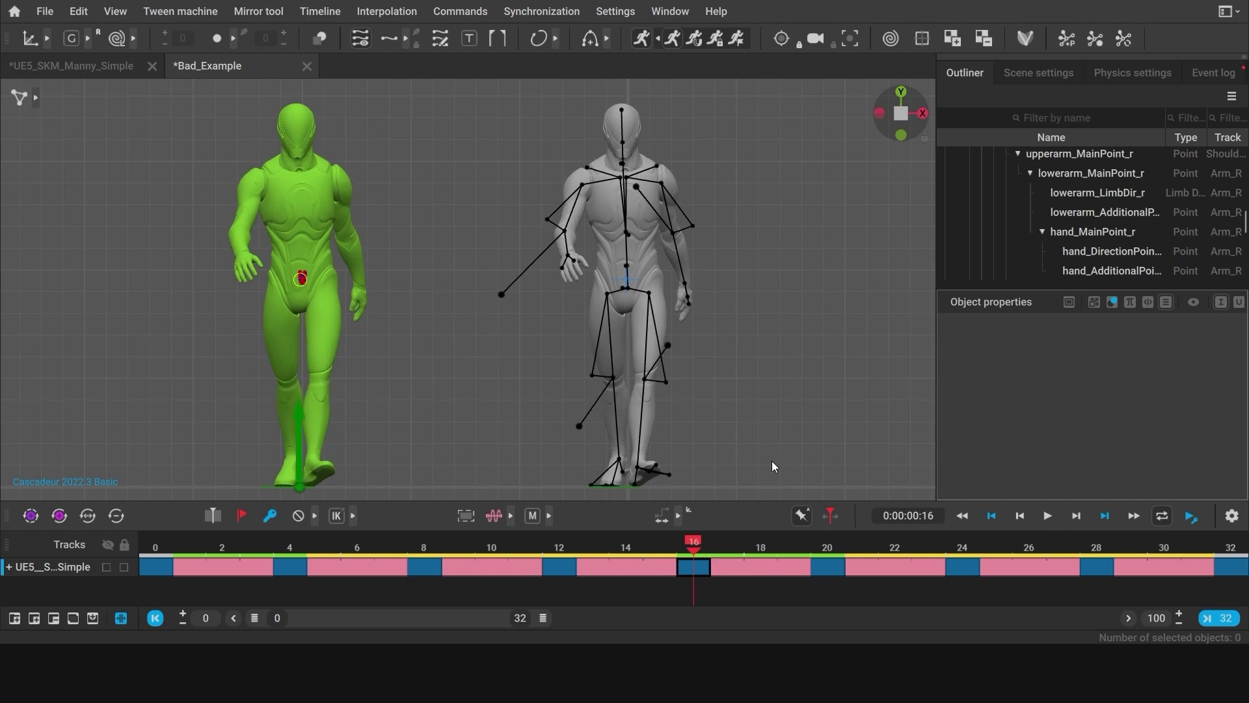
pyautogui.click(739, 45)
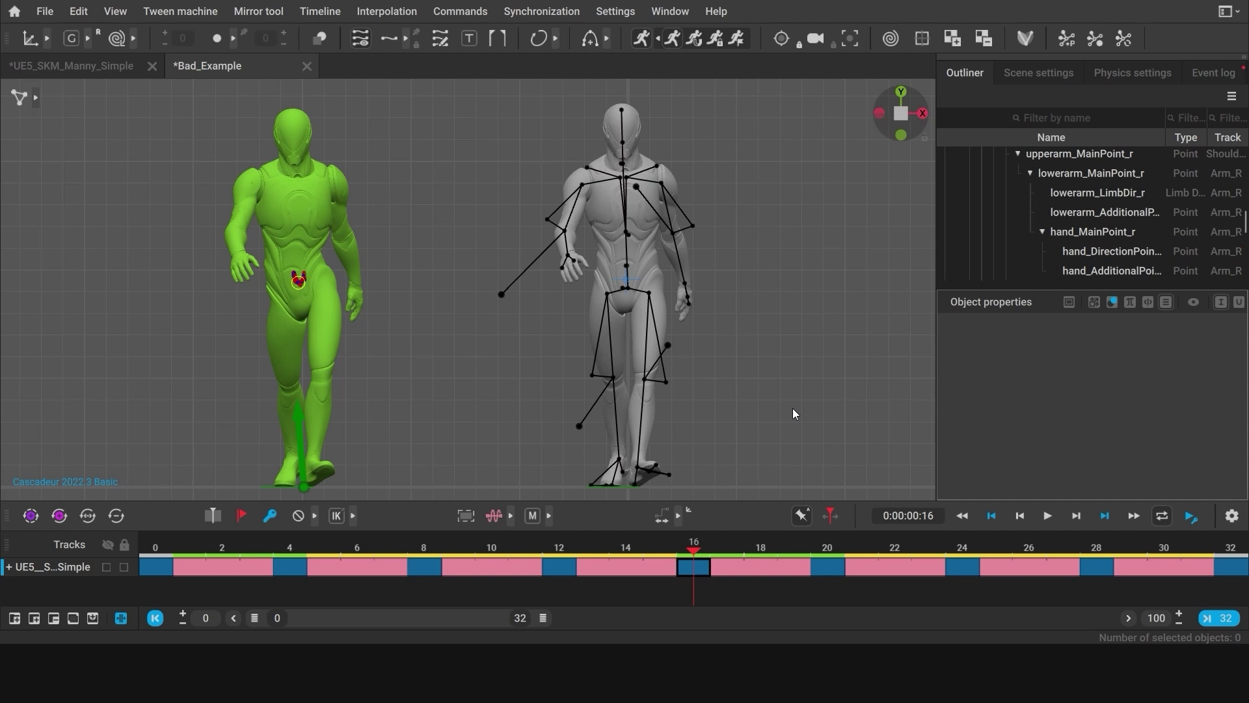
# Snap the Bad_Example animation to Auto Physics and examine the pelvis controller at frame 16
pyautogui.click(685, 41)
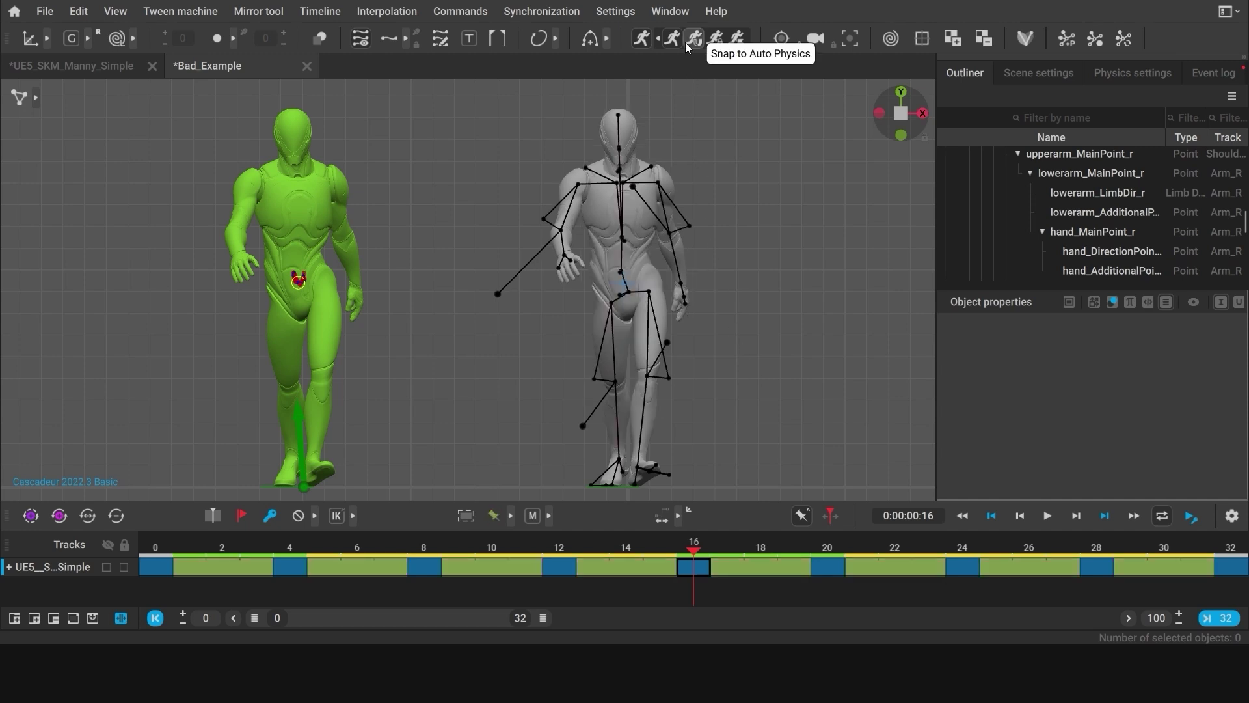
pyautogui.click(631, 273)
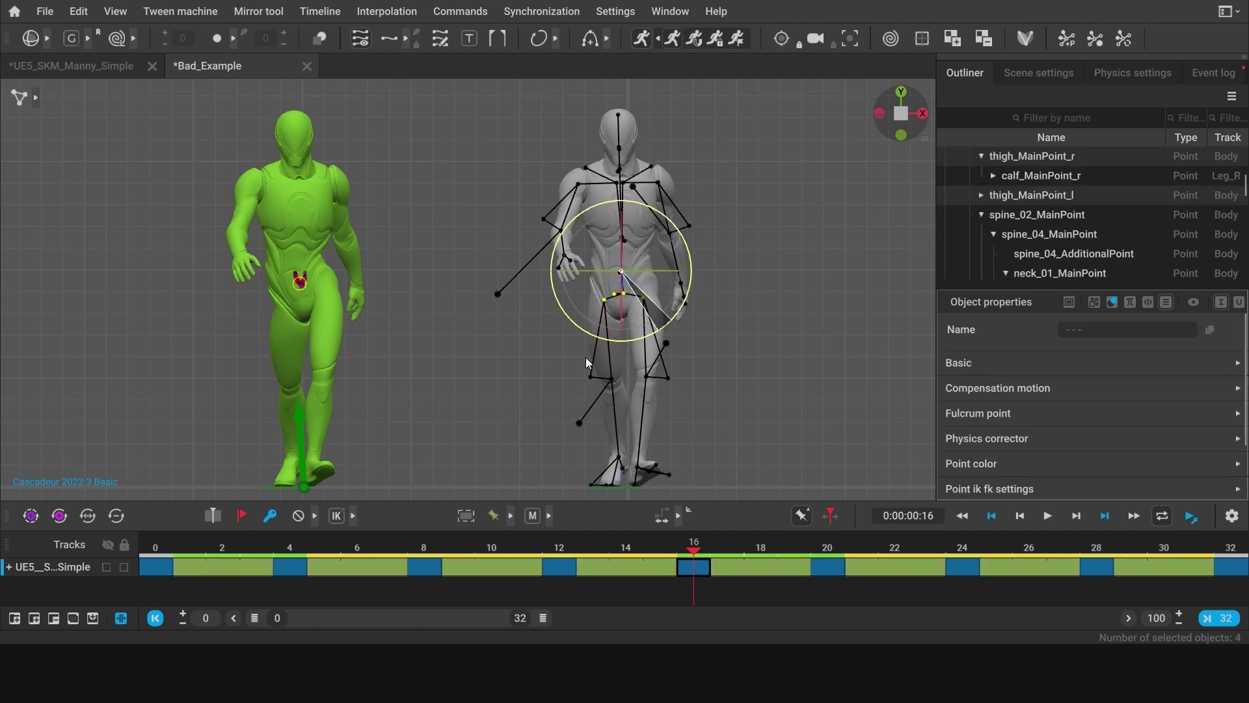
pyautogui.click(702, 383)
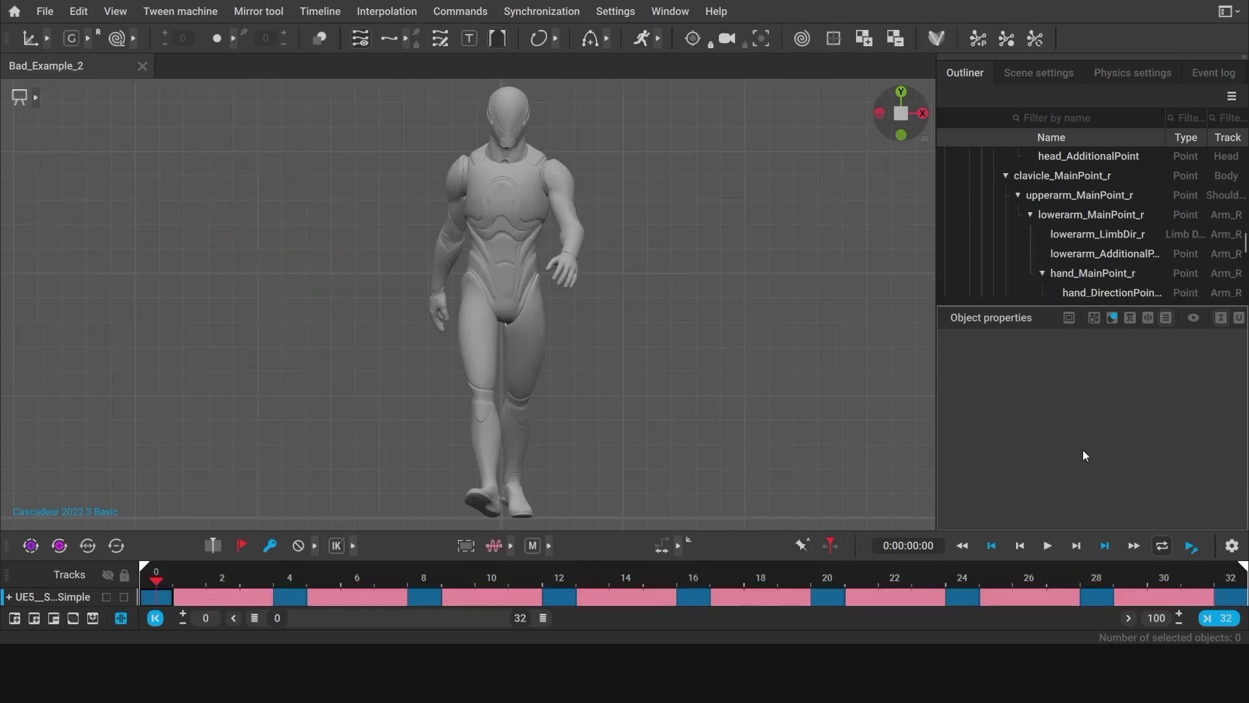
# Play the walk in the Bad_Example_2 scene and go to frame 24 to examine the pose
pyautogui.click(1047, 546)
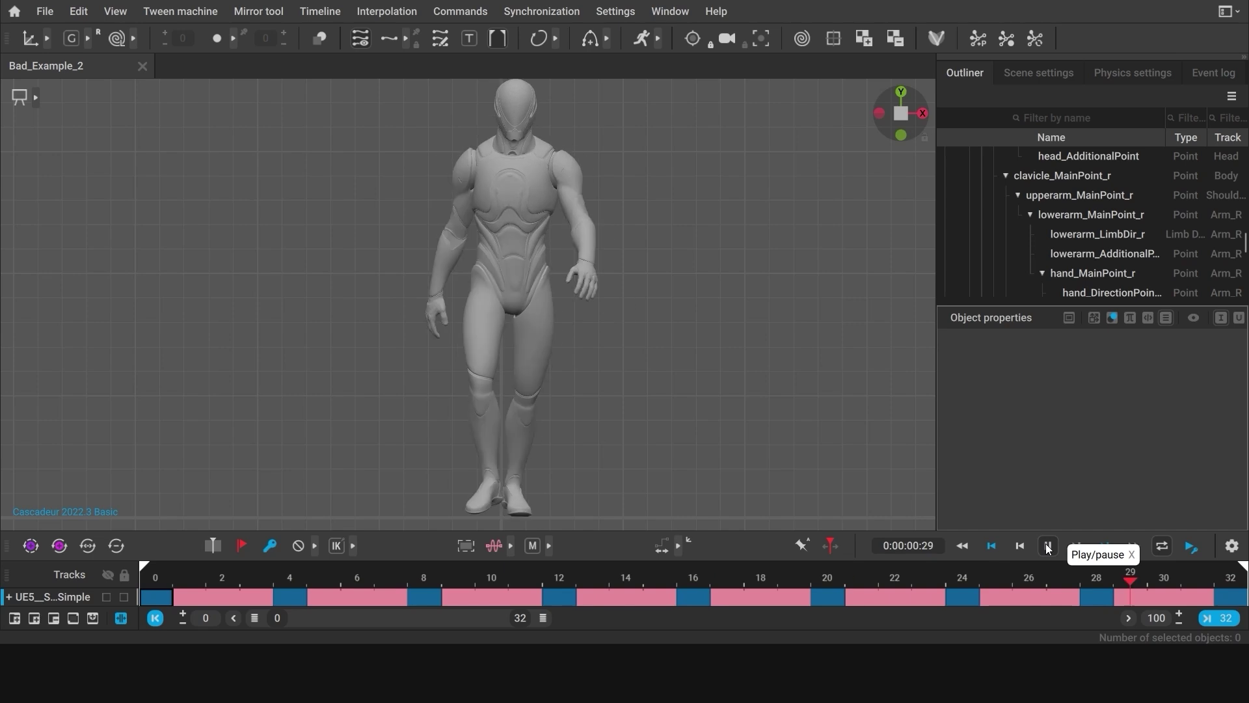
pyautogui.click(1048, 545)
pyautogui.click(963, 581)
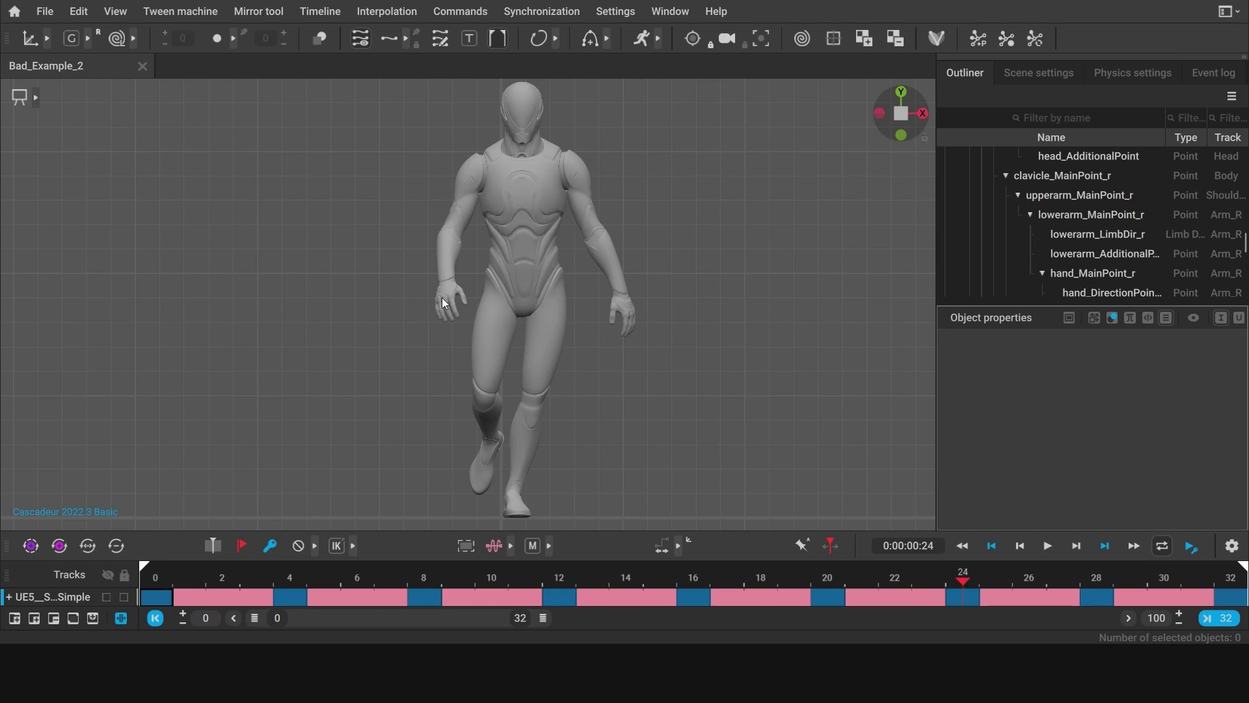
# Copy all points' animation from frames 0–16 onto the second half of the timeline and mirror it on that interval
pyautogui.moveTo(160, 598); pyautogui.dragTo(695, 602)
pyautogui.moveTo(602, 414); pyautogui.dragTo(666, 530)
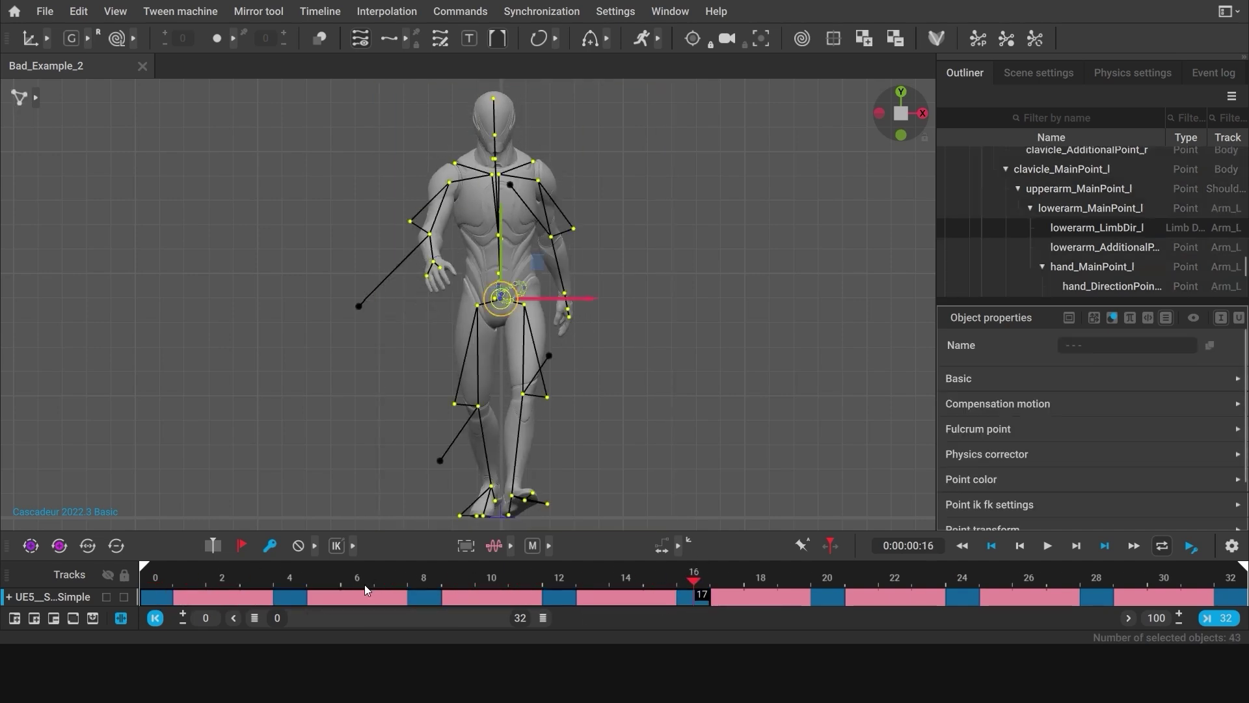
pyautogui.moveTo(331, 596); pyautogui.dragTo(863, 612, button='middle')
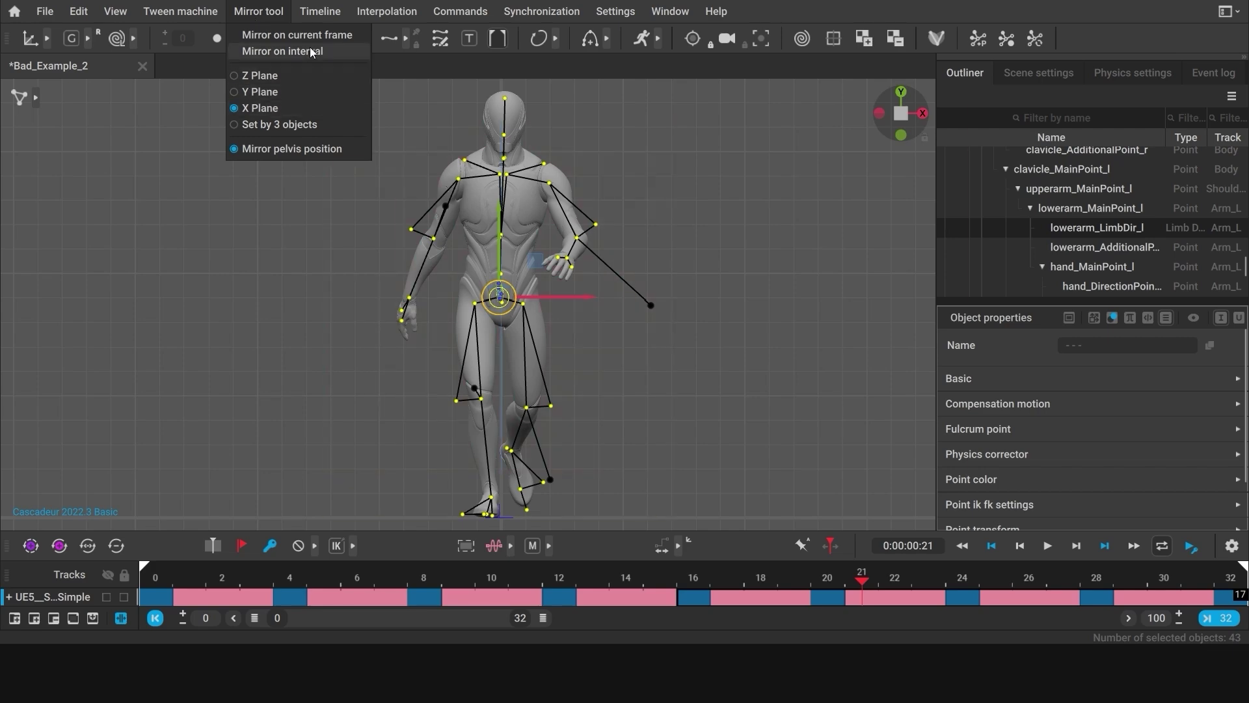
pyautogui.click(282, 51)
pyautogui.press('Escape')
pyautogui.click(1047, 546)
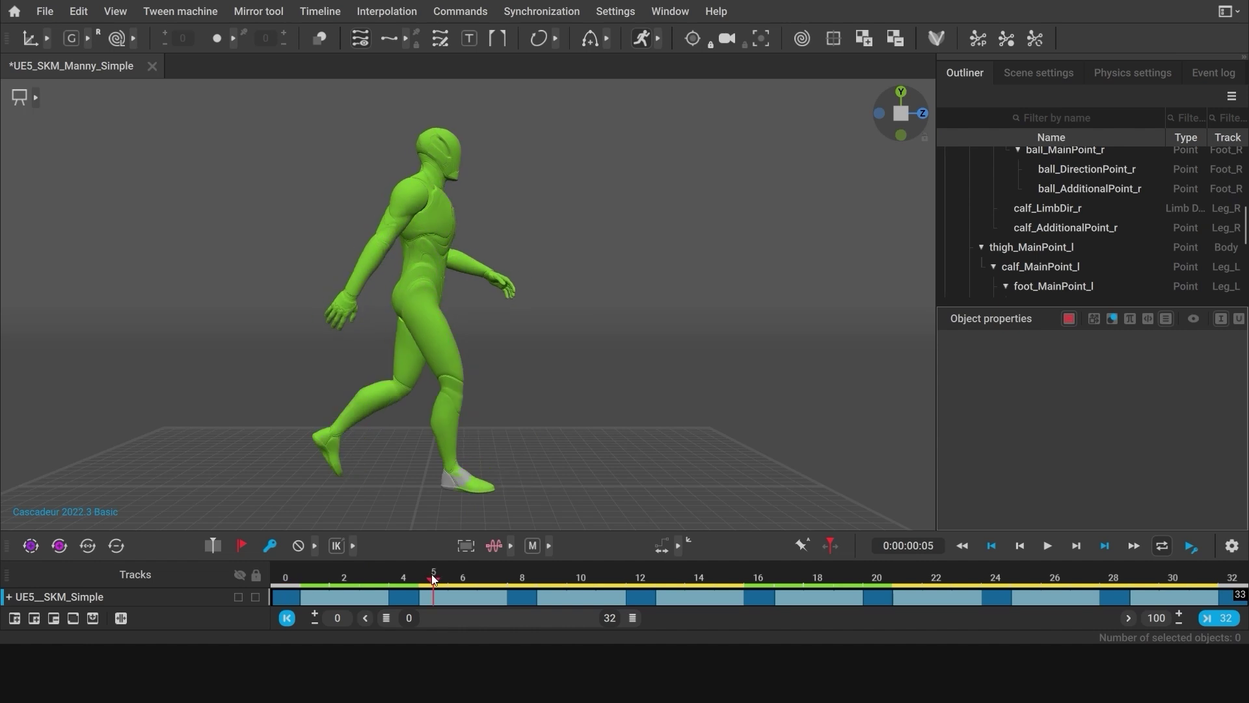
# In the UE5_SKM_Manny_Simple scene, snap the animation to Auto Physics, then turn Auto Physics off and play the walk
pyautogui.click(728, 591)
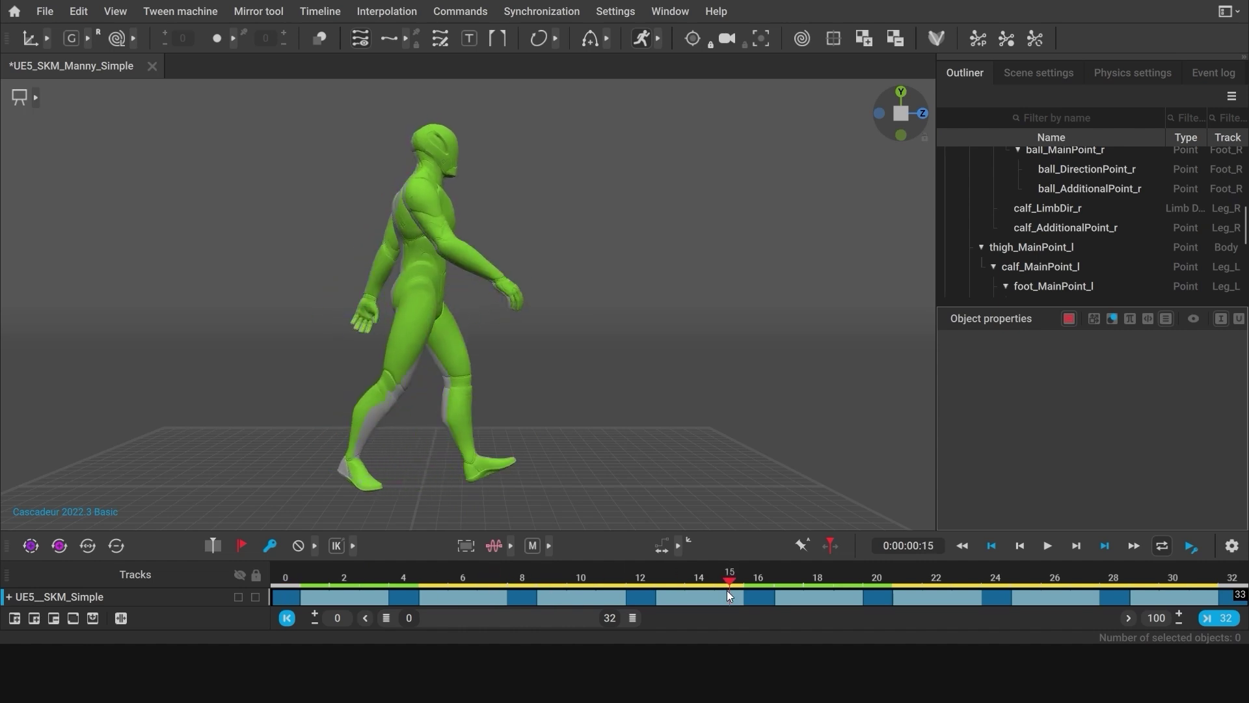
pyautogui.moveTo(728, 591); pyautogui.dragTo(865, 595)
pyautogui.click(658, 40)
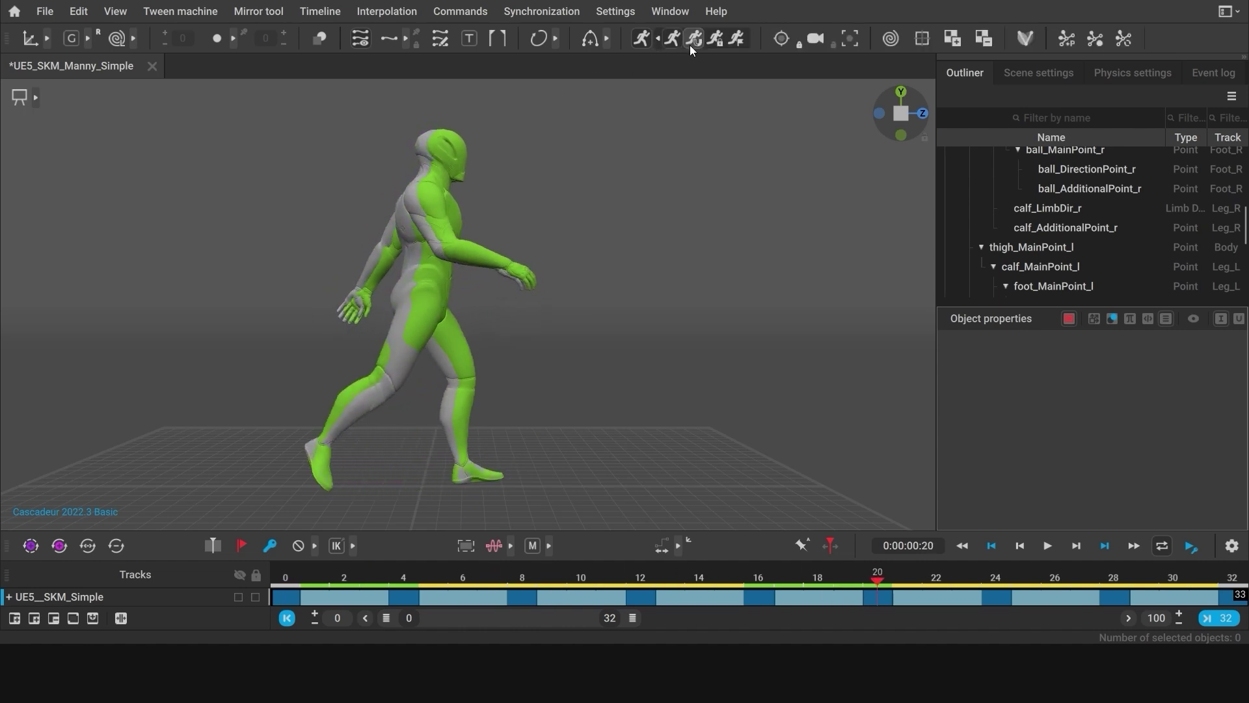
pyautogui.click(691, 45)
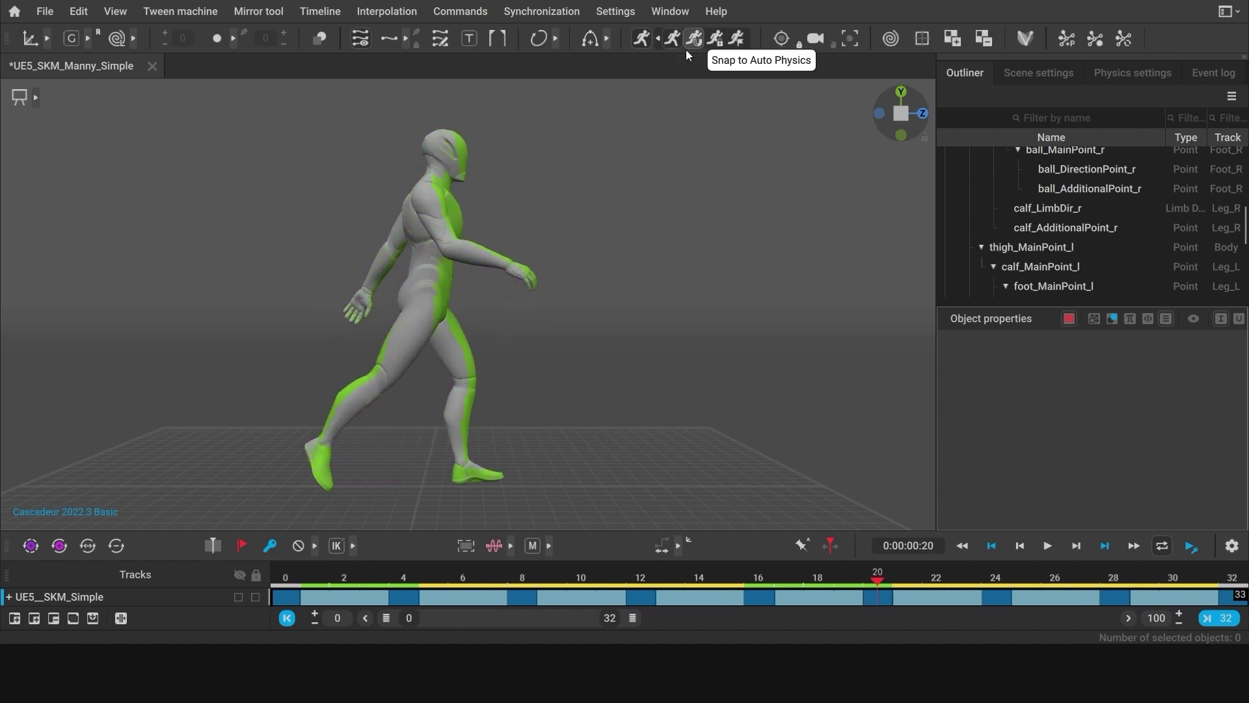
pyautogui.click(647, 44)
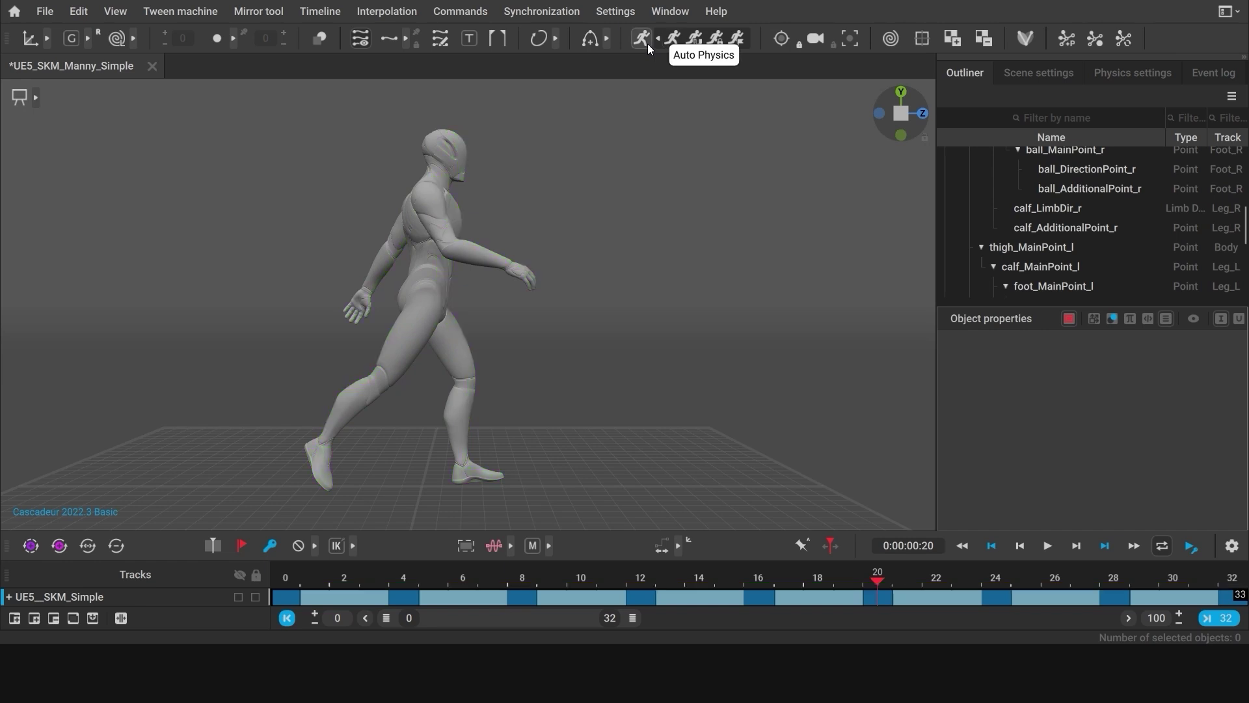
pyautogui.click(1047, 547)
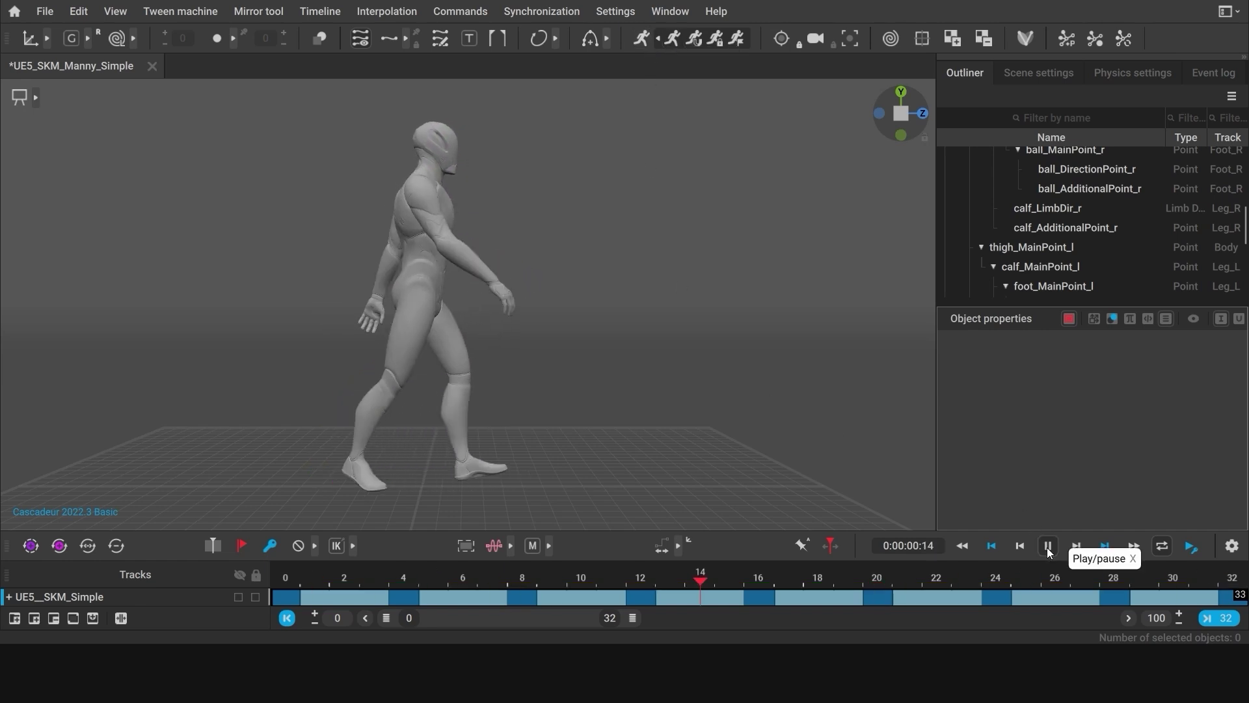
pyautogui.click(1048, 546)
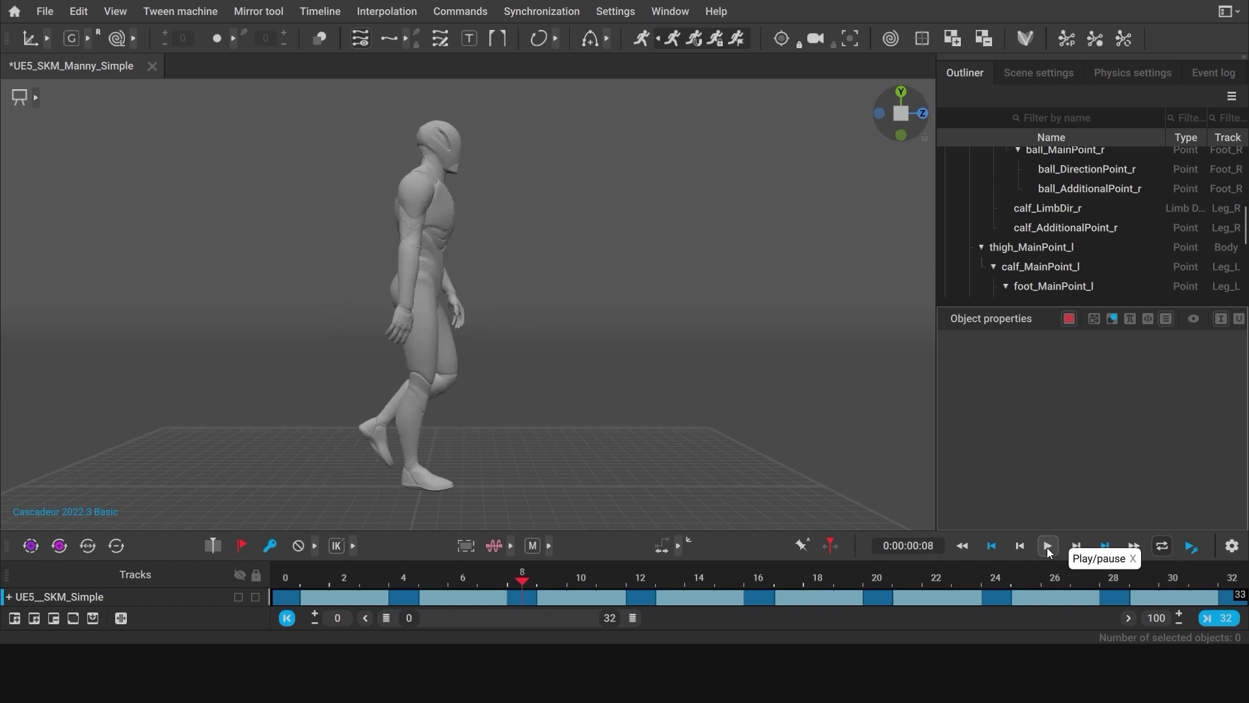
# Examine the motion trajectory of hand_r up close across the walk, stopping at frame 29
pyautogui.click(404, 313)
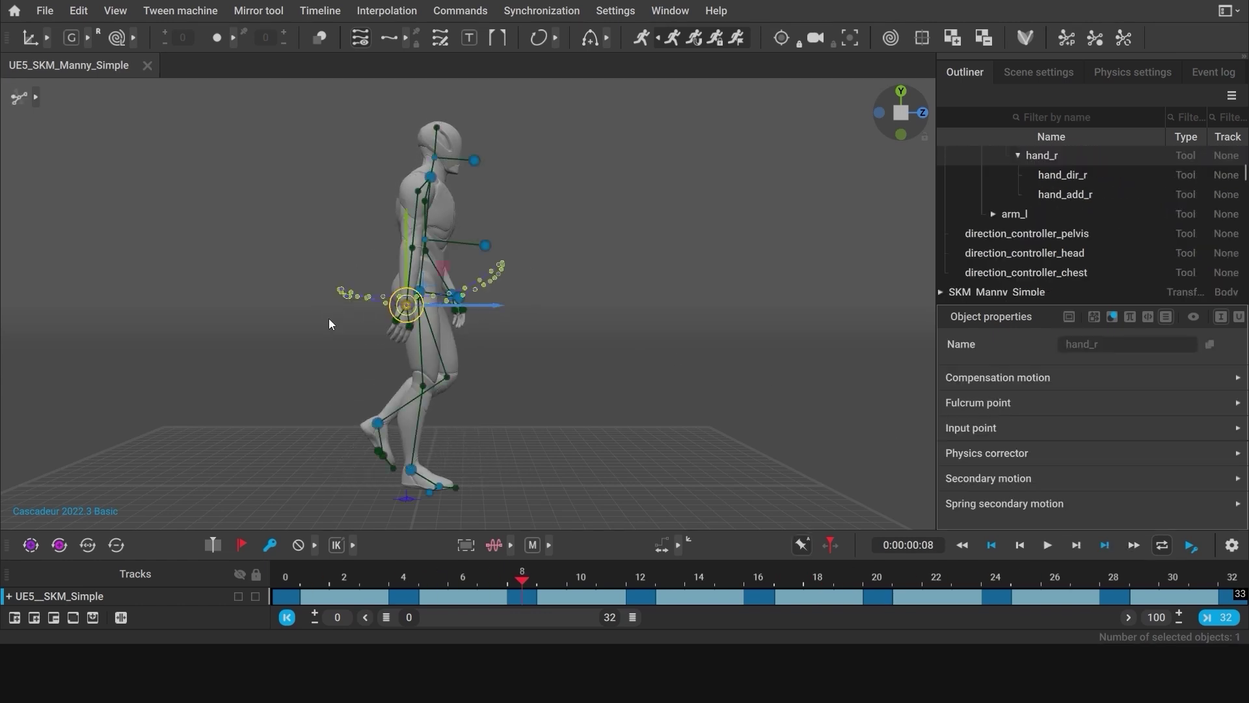
pyautogui.scroll(5, 443, 428)
pyautogui.click(283, 584)
pyautogui.moveTo(282, 584); pyautogui.dragTo(493, 588)
pyautogui.moveTo(1109, 584); pyautogui.dragTo(1144, 590)
pyautogui.scroll(4, 260, 413)
pyautogui.keyDown('alt'); pyautogui.moveTo(260, 413); pyautogui.dragTo(538, 366, button='middle'); pyautogui.keyUp('alt')
pyautogui.scroll(-5, 414, 389)
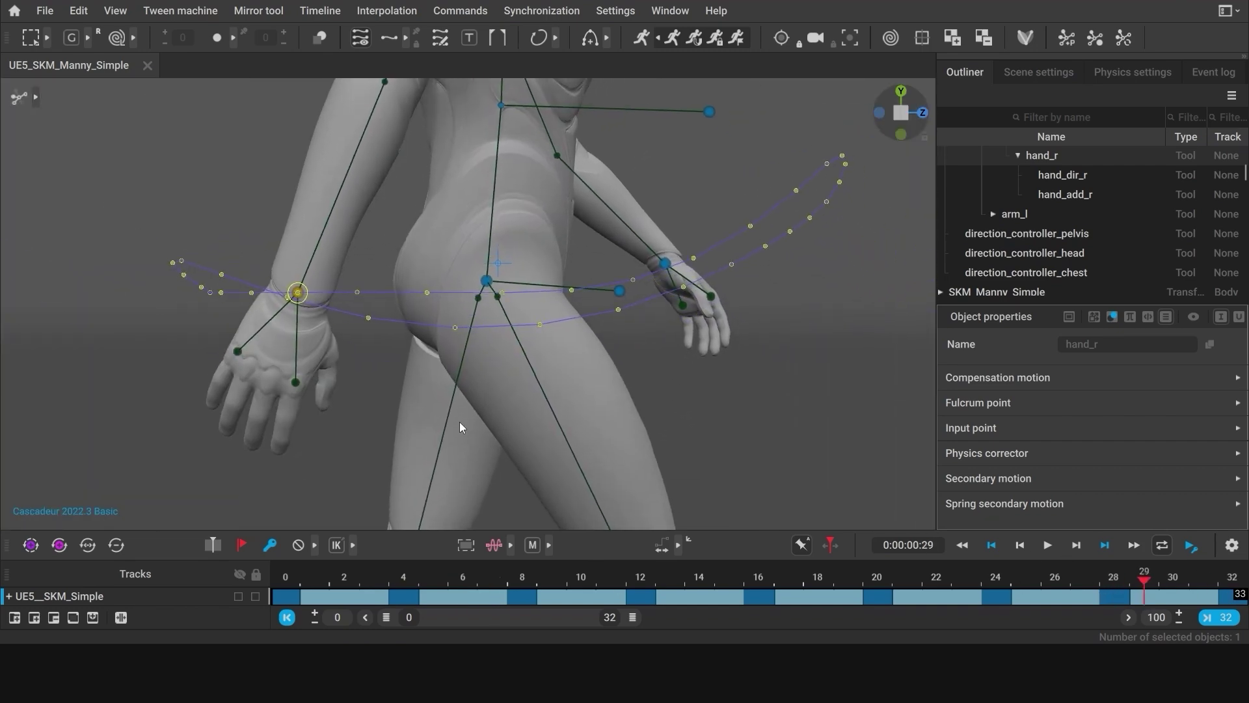
# Check the playback settings and play the walk with the hand_r trajectory shown
pyautogui.click(1232, 544)
pyautogui.click(767, 187)
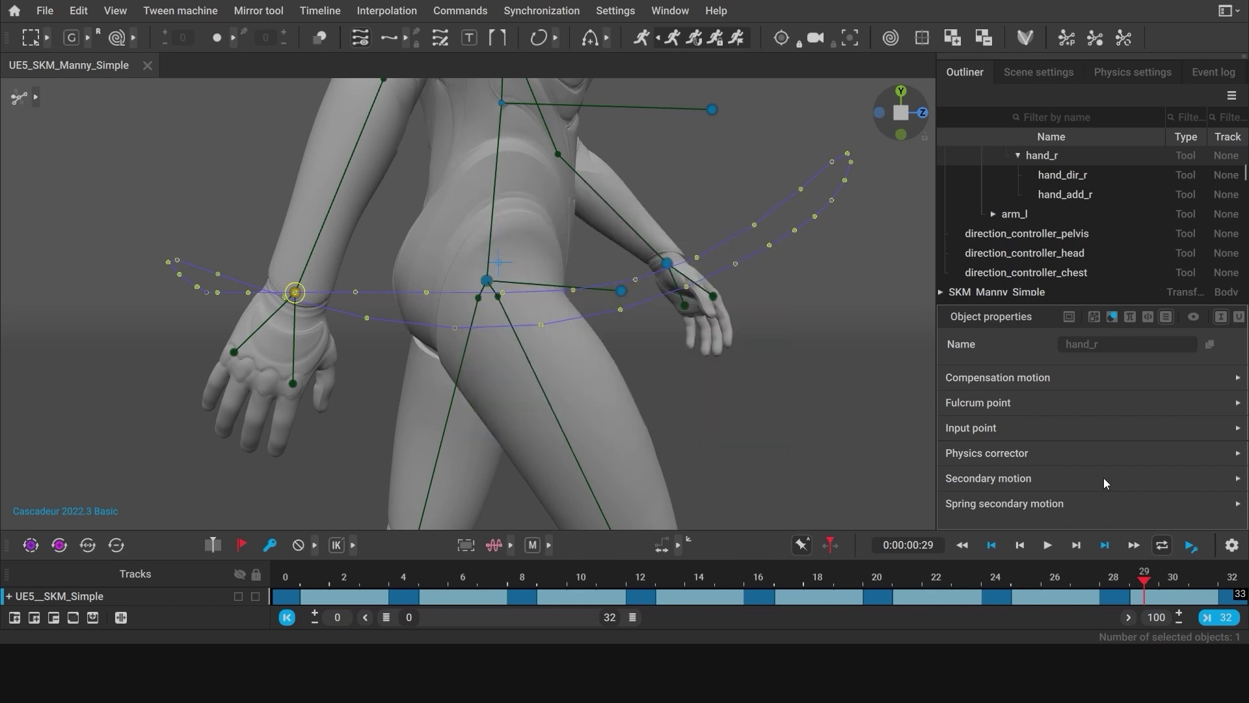
pyautogui.click(1049, 549)
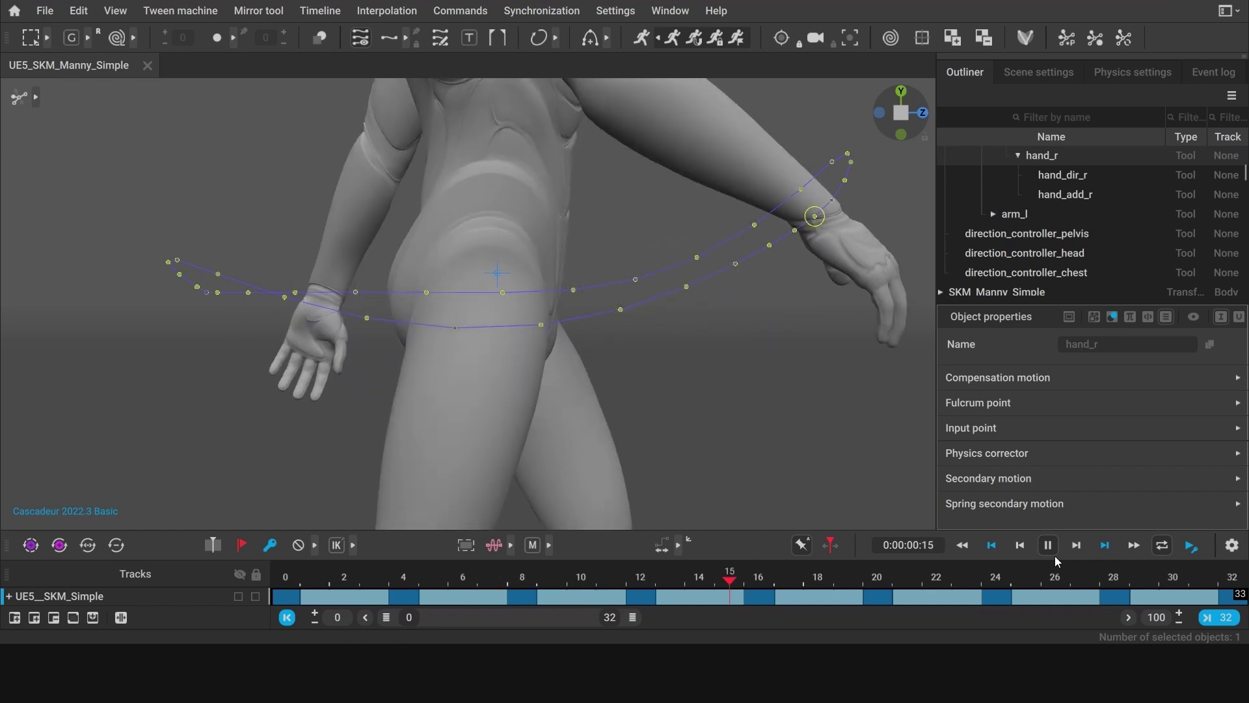
pyautogui.click(1053, 548)
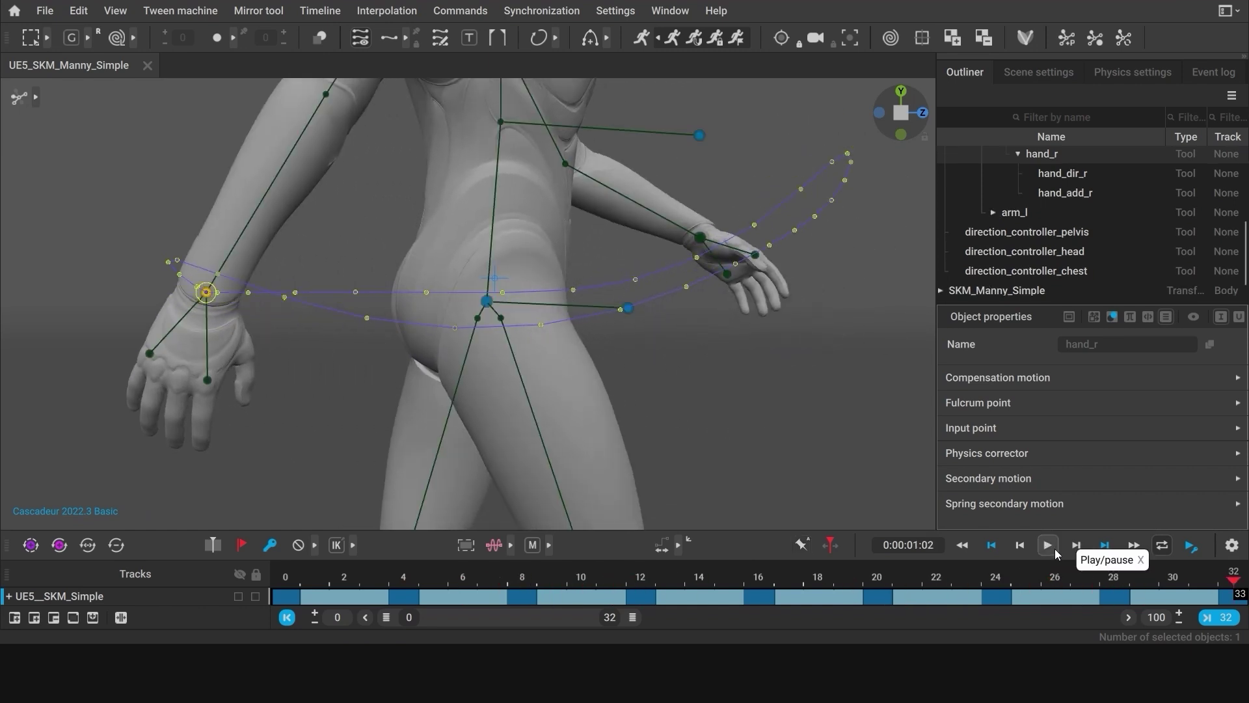
# Create a cycle on the interval from frame 0 to frame 31 and enlarge the timeline area
pyautogui.moveTo(287, 604); pyautogui.dragTo(1196, 596)
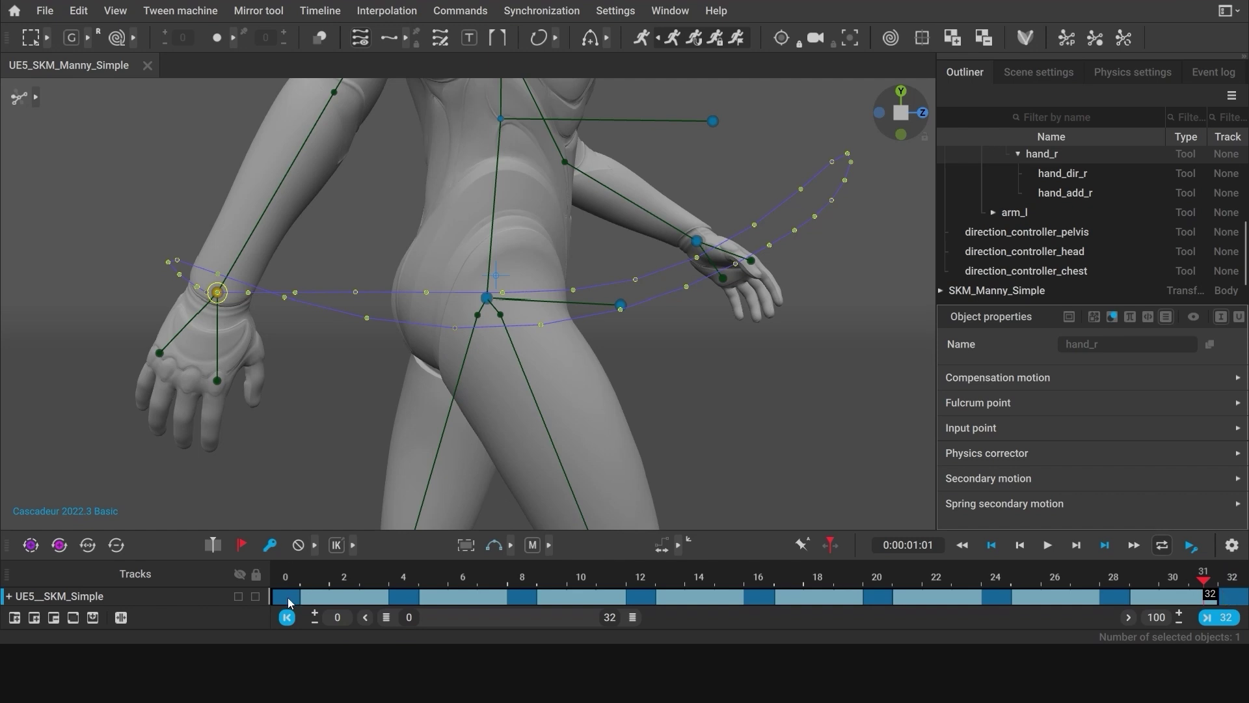
pyautogui.click(60, 550)
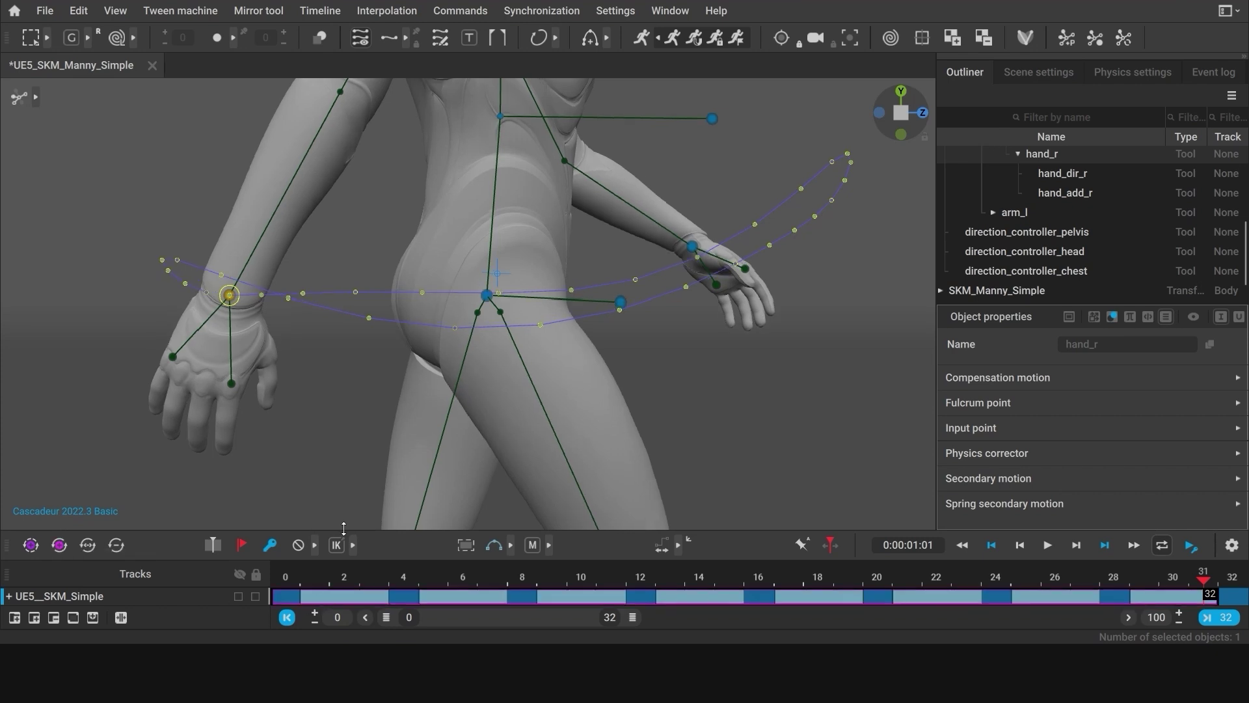
pyautogui.moveTo(343, 528); pyautogui.dragTo(343, 492)
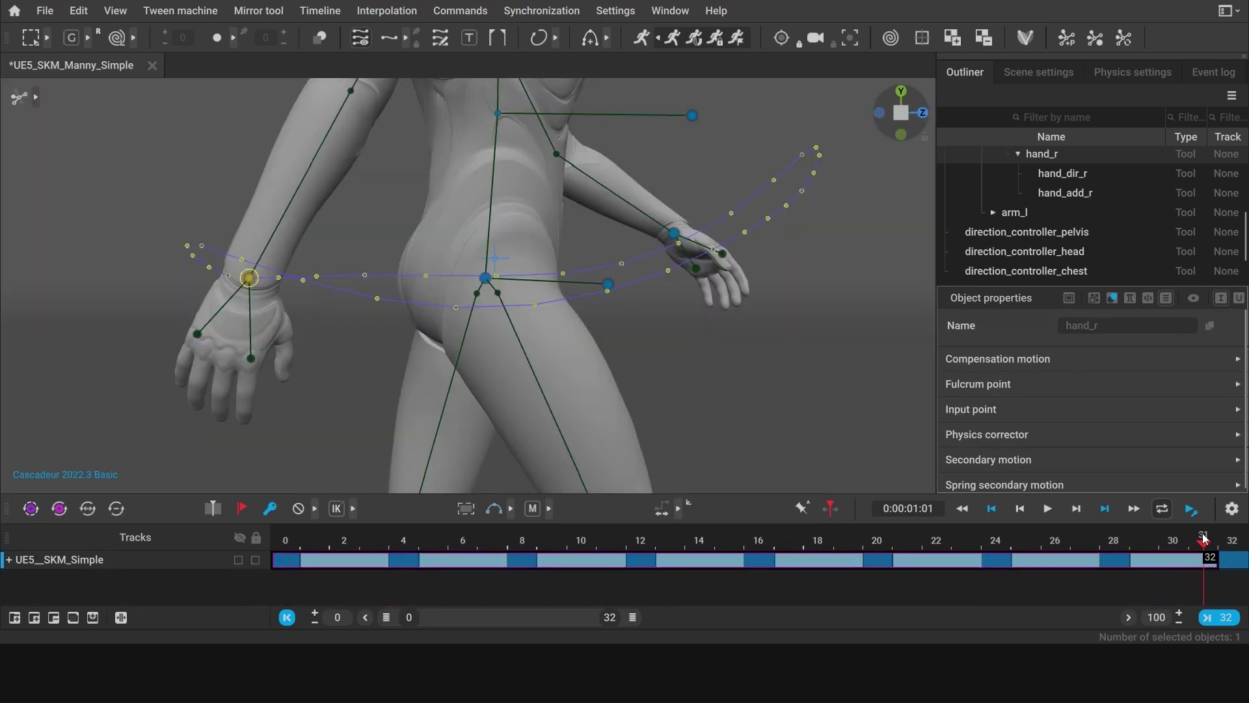
# Examine how the hand_r trajectory joins between the start and the end of the cycle, from frame 0 to 32
pyautogui.moveTo(1204, 537); pyautogui.dragTo(1084, 540)
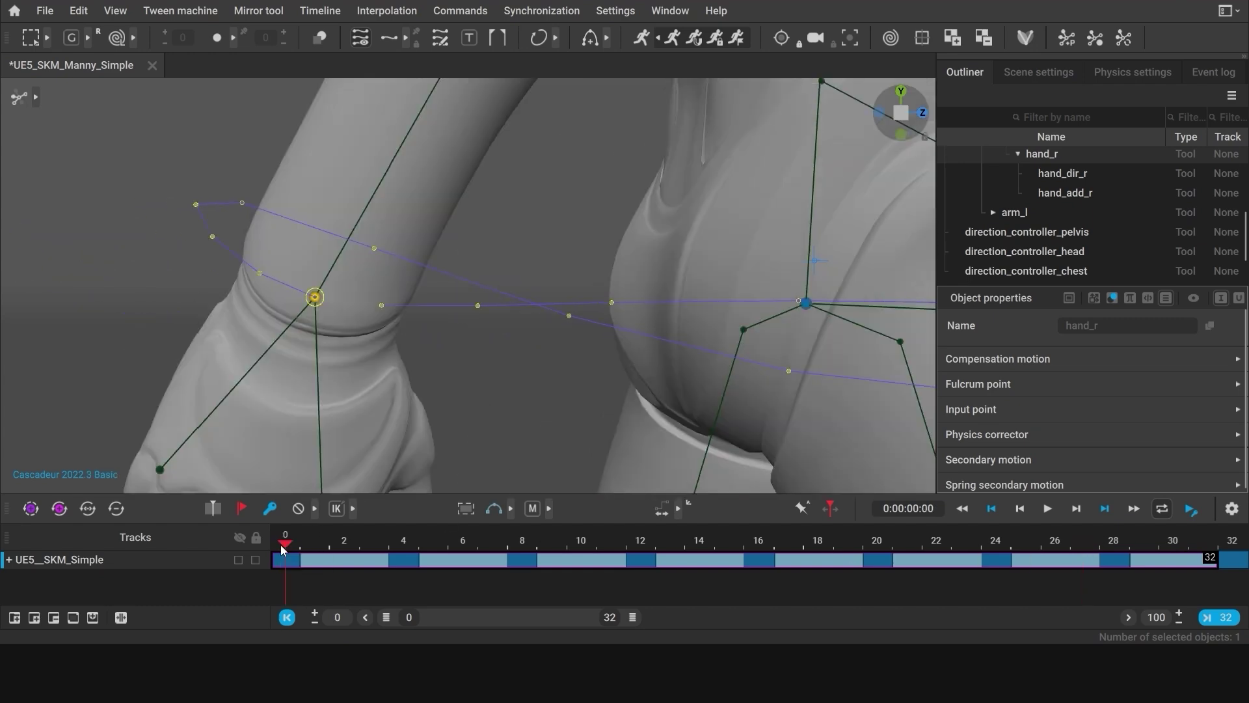
pyautogui.moveTo(280, 544); pyautogui.dragTo(522, 544)
pyautogui.moveTo(1012, 548); pyautogui.dragTo(1233, 541)
pyautogui.keyDown('alt'); pyautogui.moveTo(839, 431); pyautogui.dragTo(260, 392, button='right'); pyautogui.keyUp('alt')
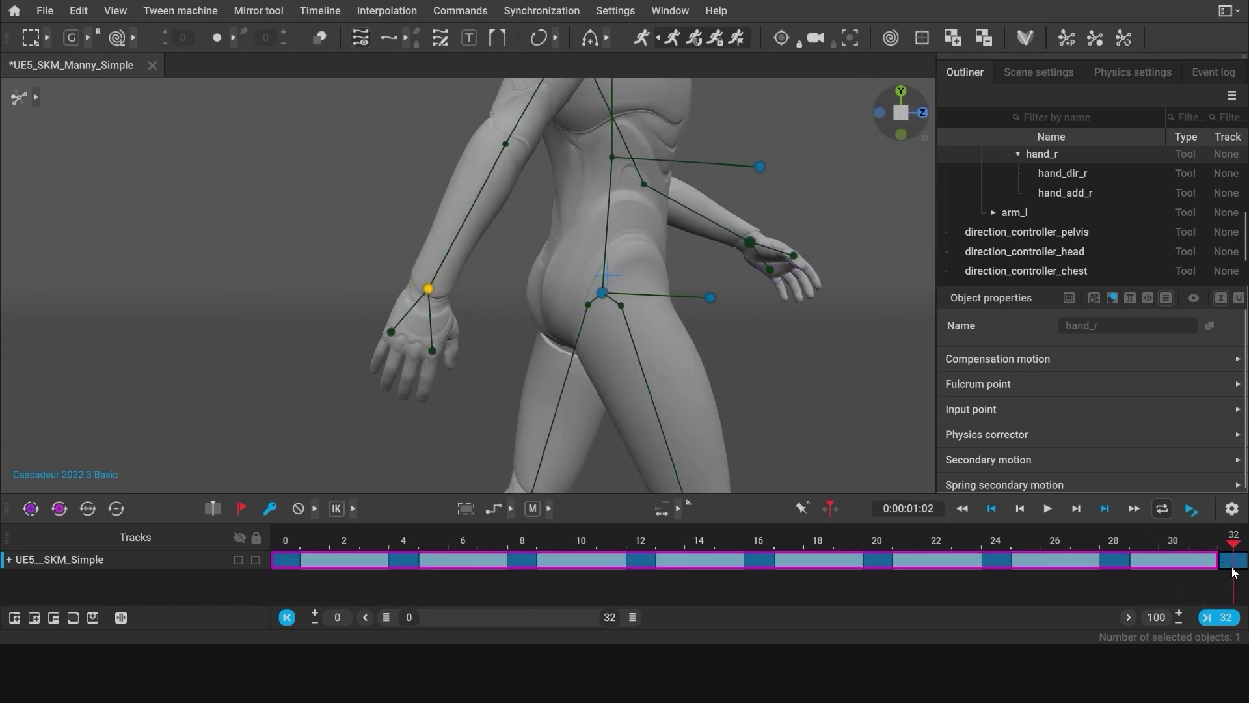
# Play the cycled walk over frames 0 to 31 with the whole character in view
pyautogui.scroll(-5, 887, 443)
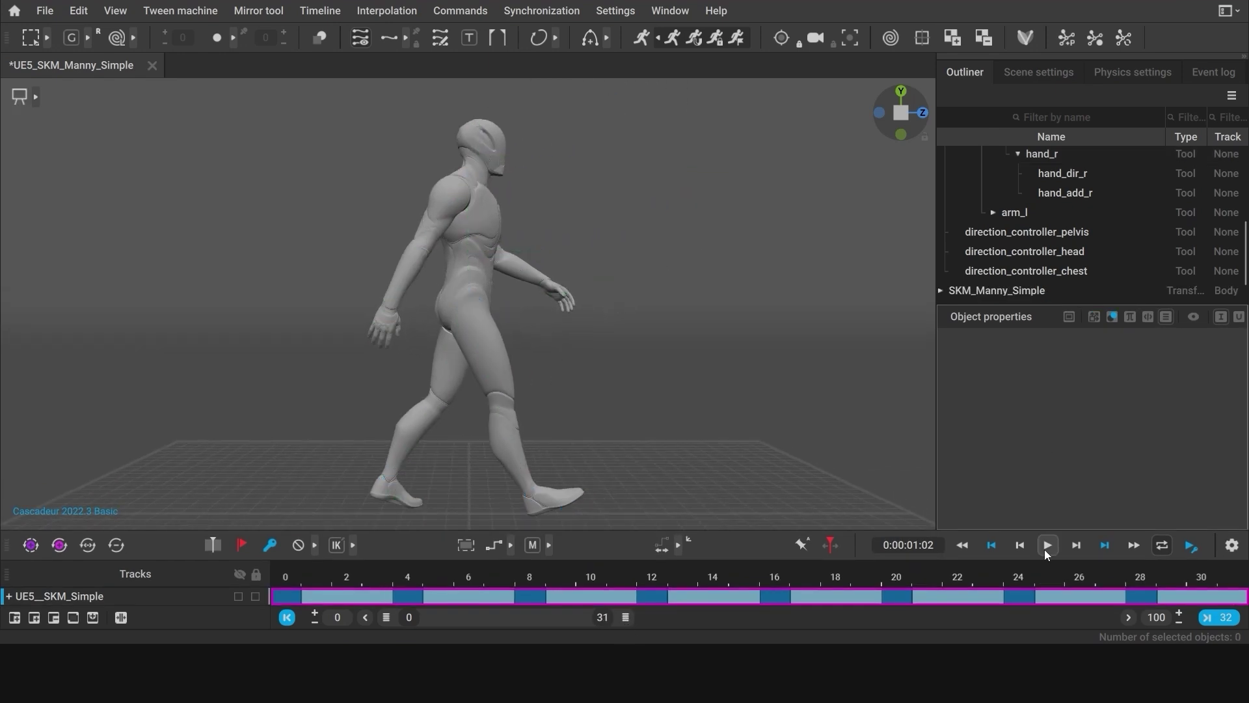
pyautogui.click(1044, 549)
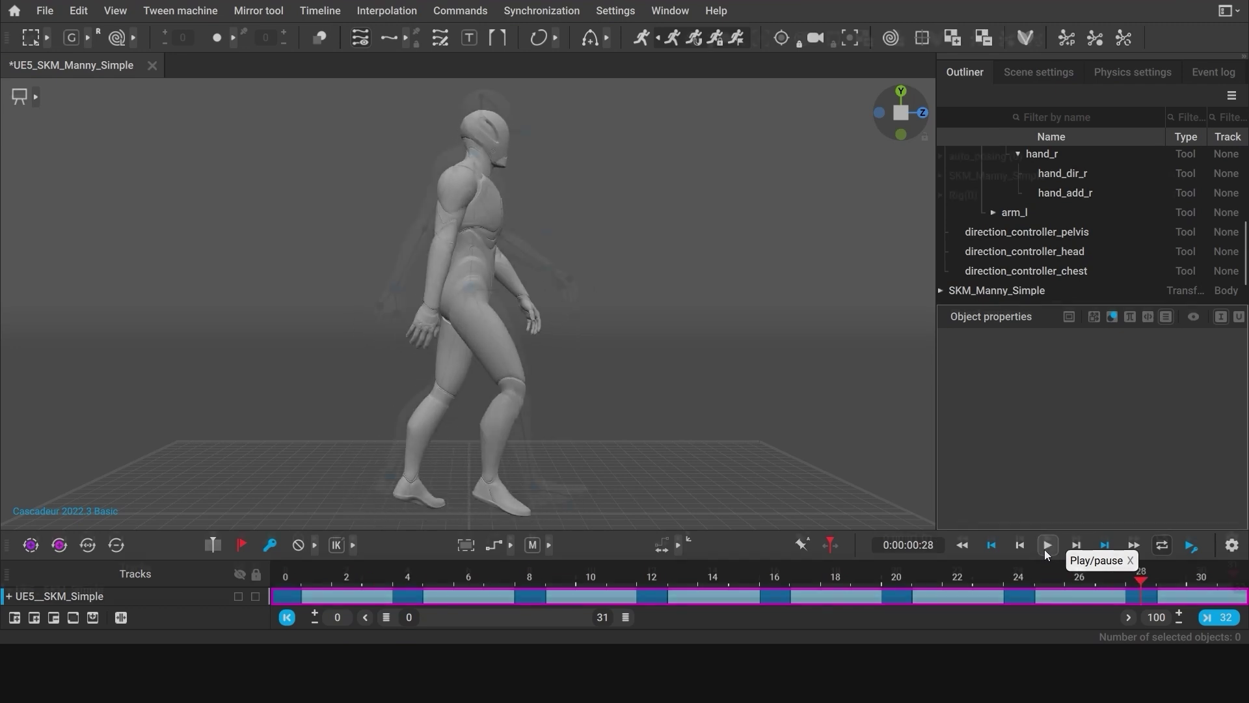
pyautogui.click(1044, 549)
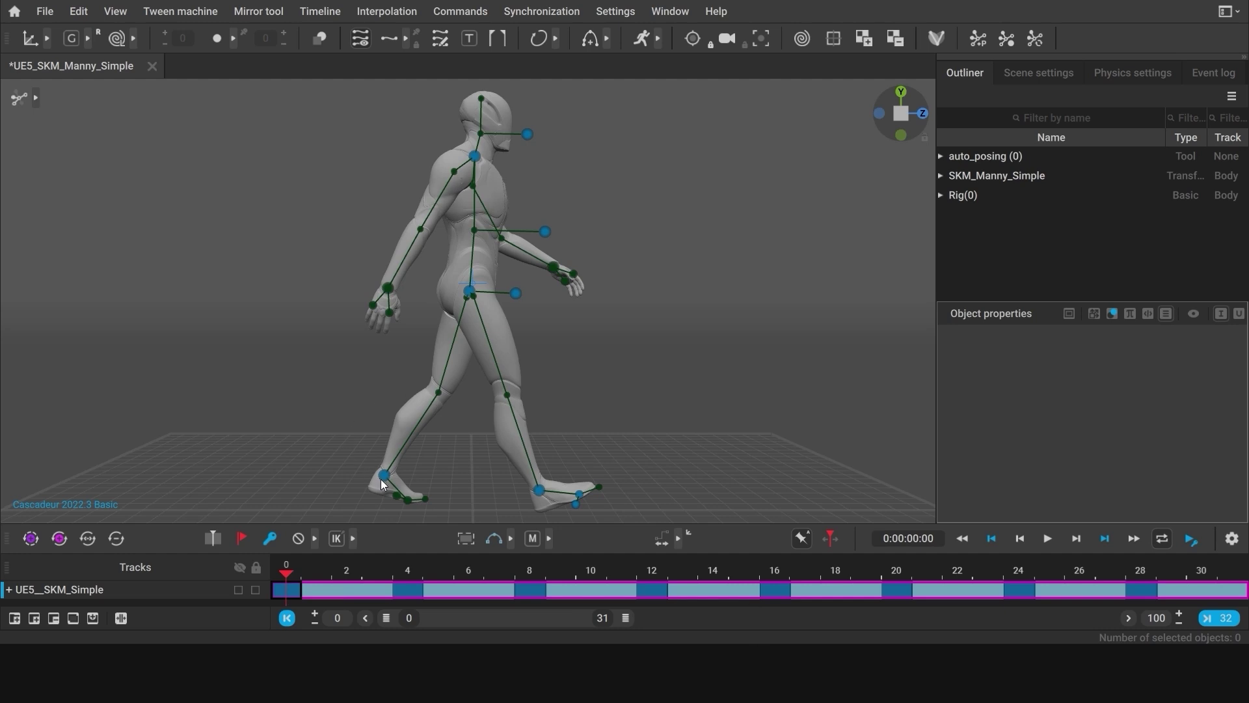
# Examine the trajectories of foot_l, calf_l and hand_r at frame 18, and select the head direction controller
pyautogui.click(384, 476)
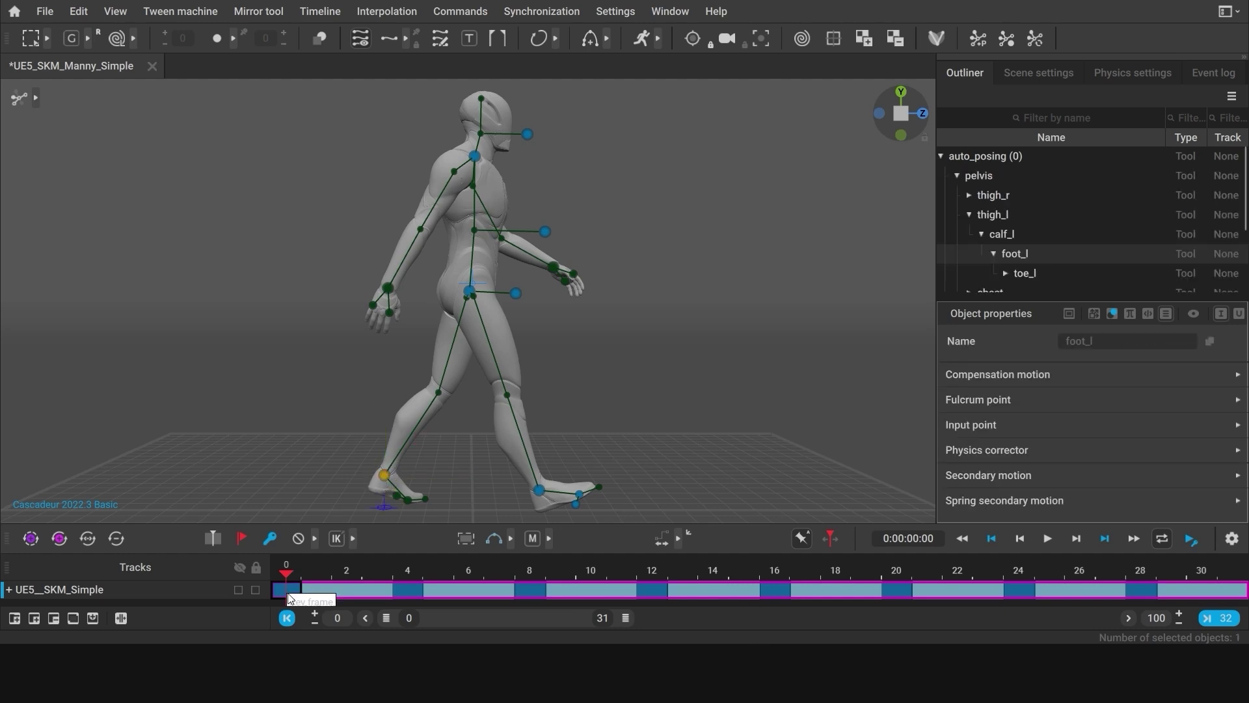
pyautogui.moveTo(291, 599); pyautogui.dragTo(836, 596)
pyautogui.click(520, 389)
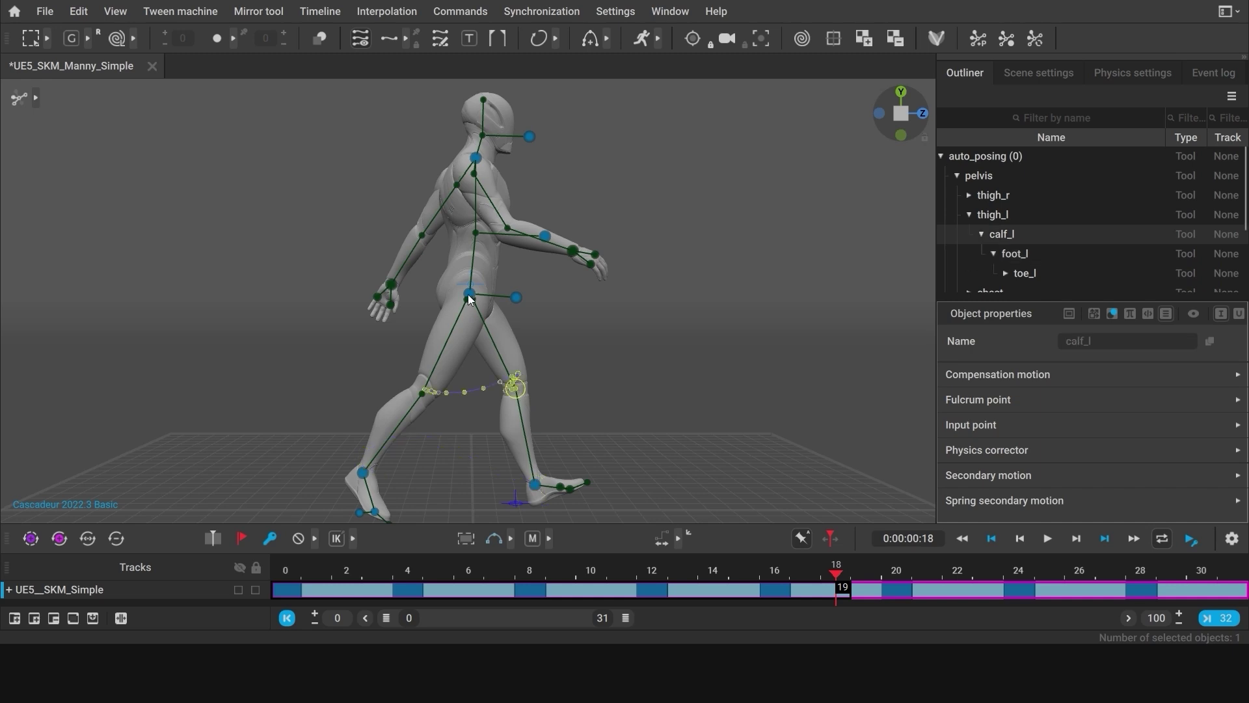
pyautogui.click(546, 234)
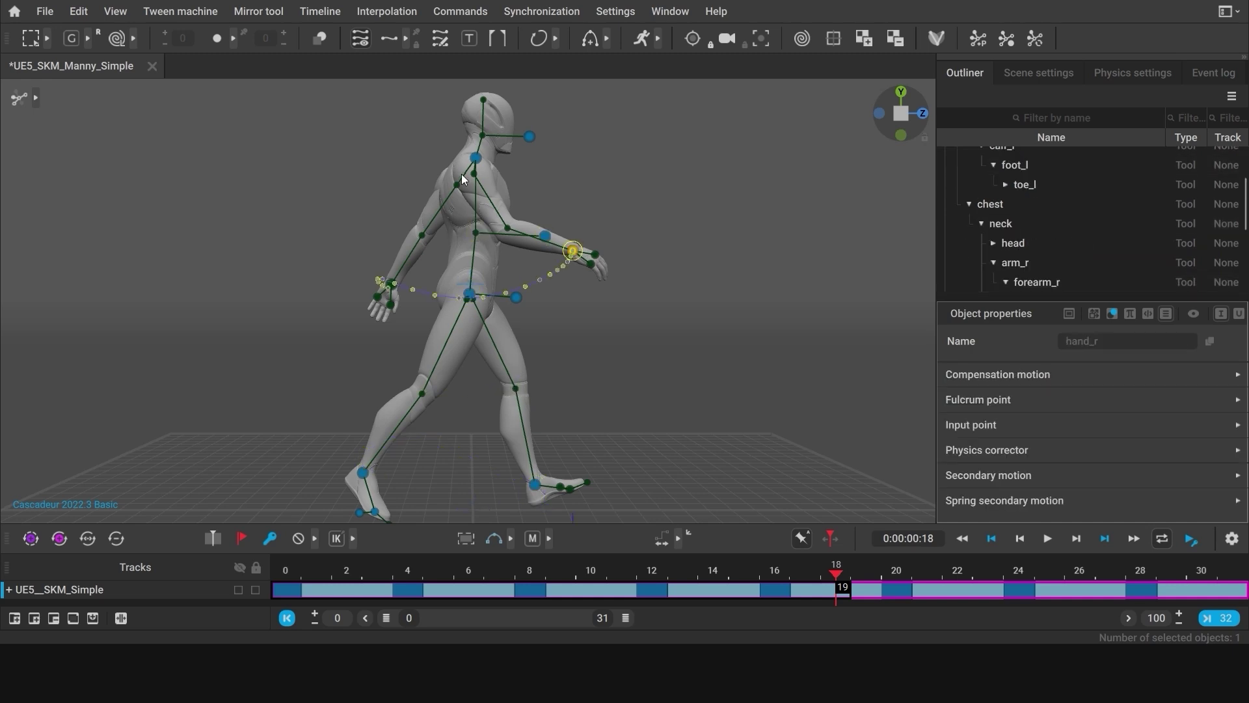
pyautogui.click(530, 135)
# Switch to point controller mode and show the trajectory of foot_MainPoint_r over the whole cycle
pyautogui.click(38, 98)
pyautogui.click(89, 99)
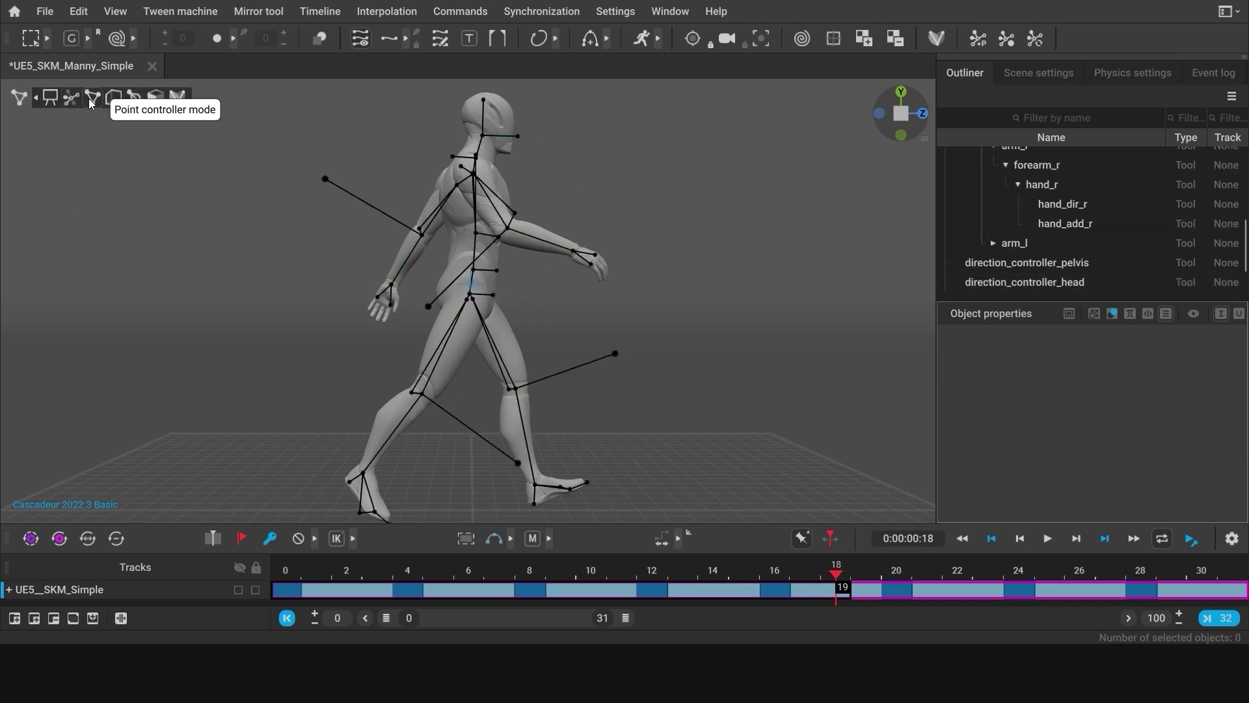
pyautogui.scroll(5, 512, 391)
pyautogui.keyDown('alt'); pyautogui.moveTo(612, 408); pyautogui.dragTo(575, 186, button='middle'); pyautogui.keyUp('alt')
pyautogui.keyDown('alt'); pyautogui.moveTo(438, 435); pyautogui.dragTo(455, 326, button='middle'); pyautogui.keyUp('alt')
pyautogui.click(168, 348)
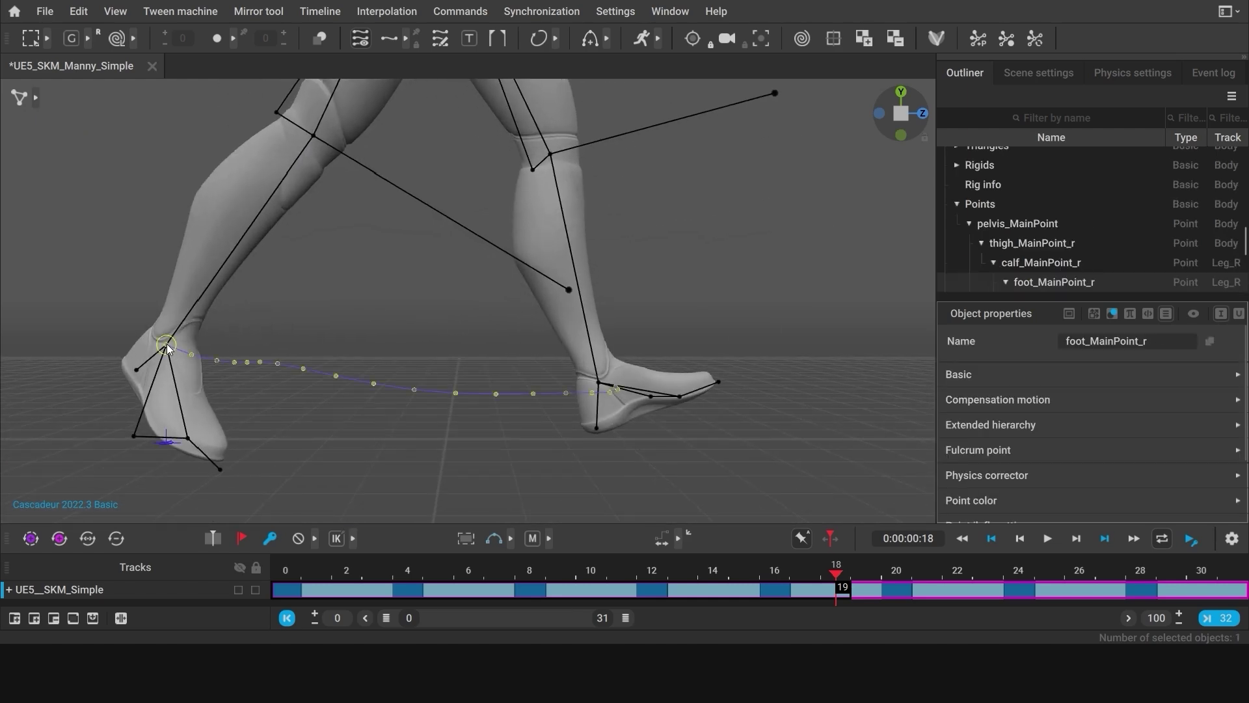
pyautogui.press('space')
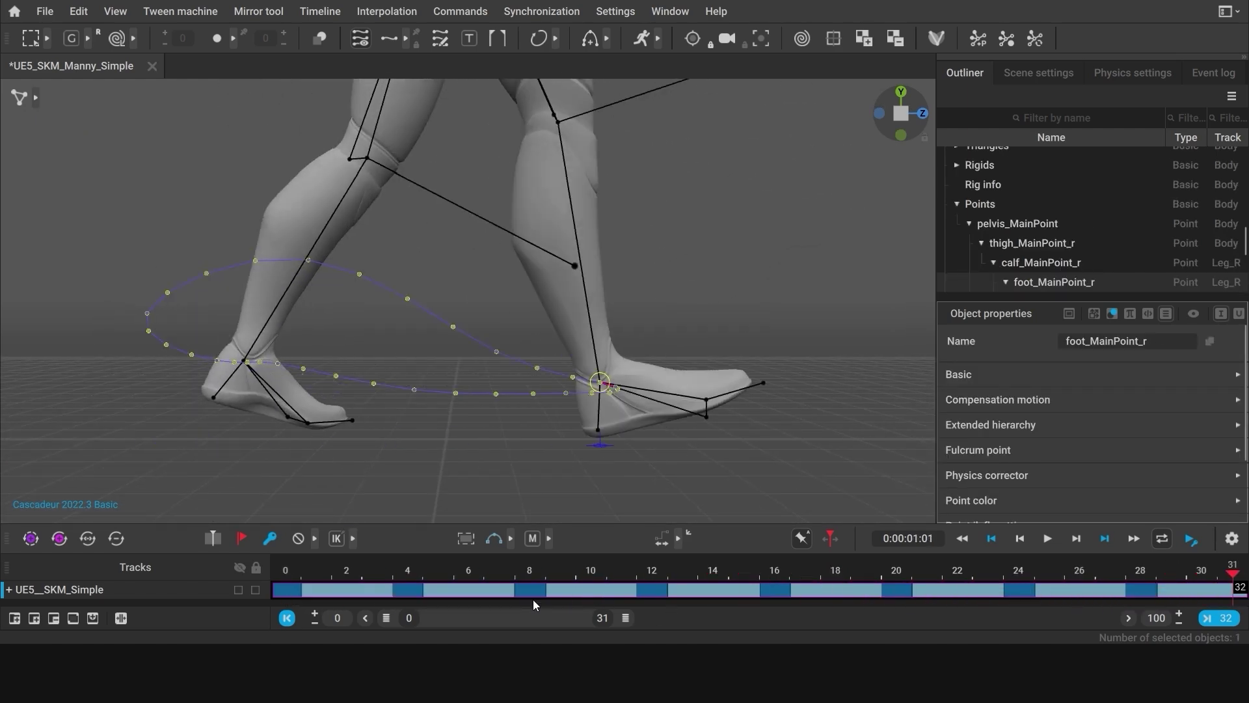
# Move the whole right foot slightly forward along the Z axis at frame 12
pyautogui.moveTo(286, 572); pyautogui.dragTo(652, 580)
pyautogui.scroll(4, 344, 430)
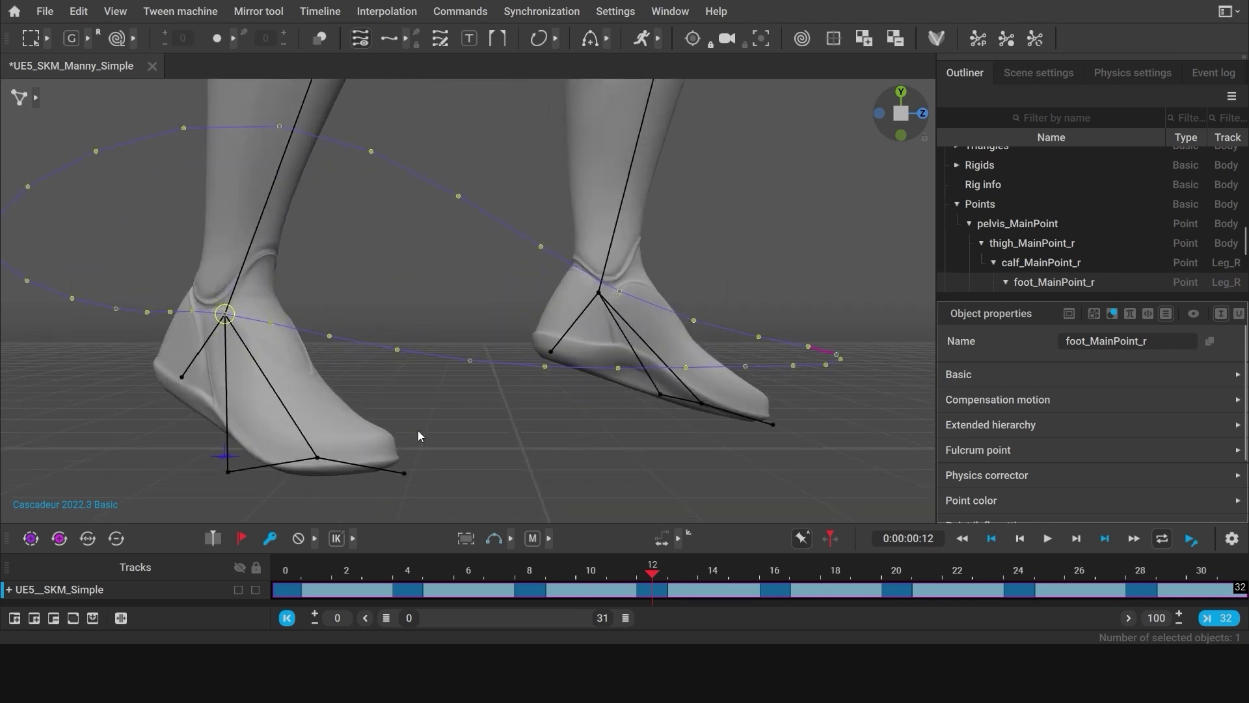
pyautogui.keyDown('alt'); pyautogui.moveTo(418, 431); pyautogui.dragTo(490, 446, button='middle'); pyautogui.keyUp('alt')
pyautogui.doubleClick(296, 329)
pyautogui.press('w')
pyautogui.moveTo(385, 329); pyautogui.dragTo(470, 372)
pyautogui.press('Up')
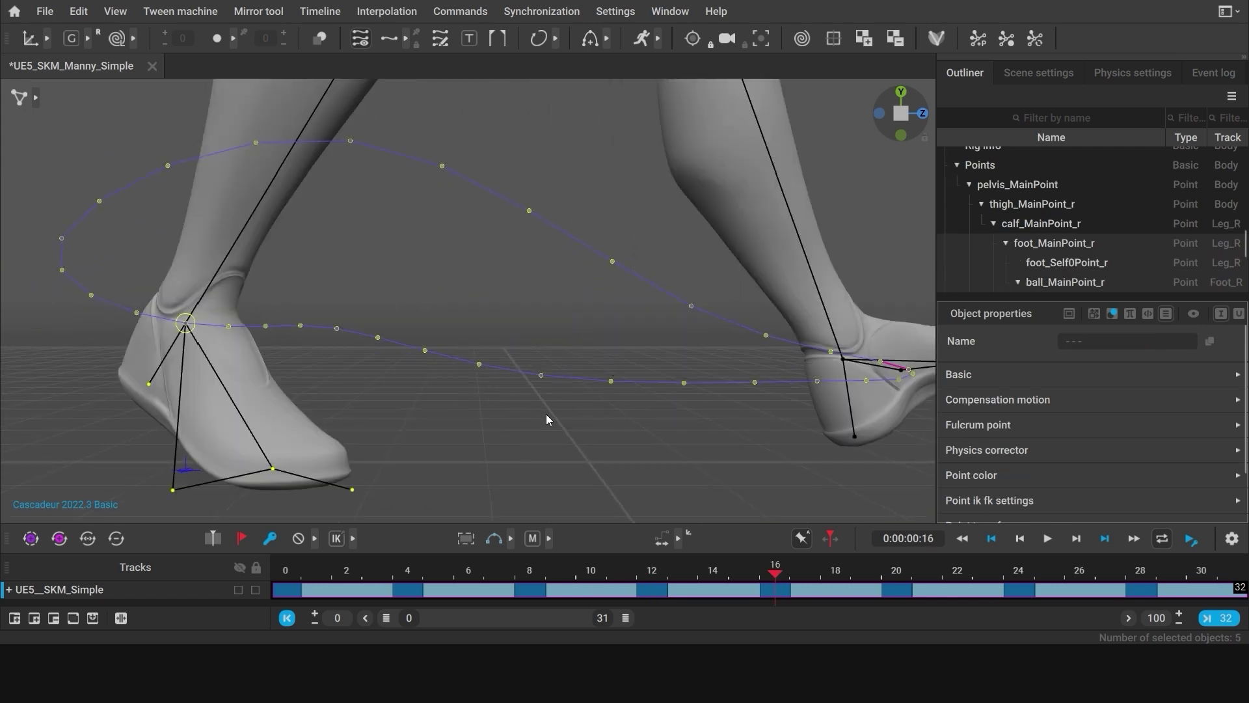
# Adjust the right foot's position along the Z axis at frame 8
pyautogui.press('Down')
pyautogui.press('Down')
pyautogui.moveTo(599, 373); pyautogui.dragTo(762, 370)
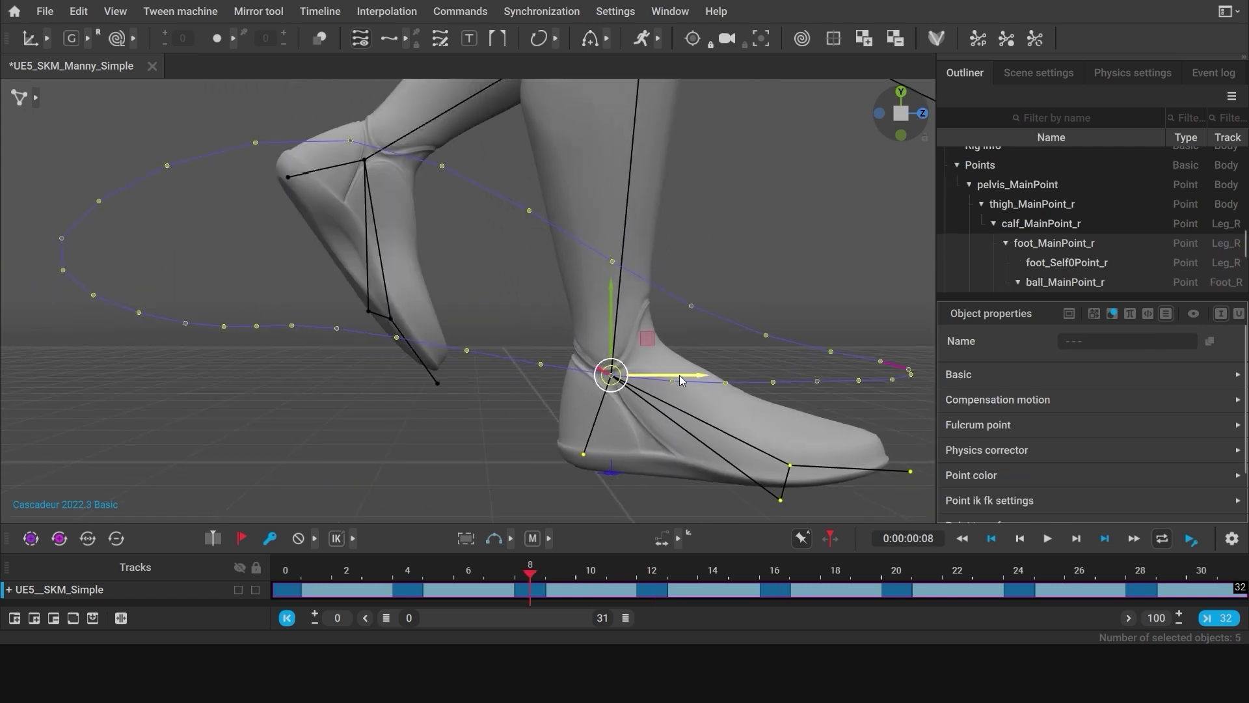
# Readjust the right foot at frame 12 and lower foot_MainPoint_r slightly to smooth its trajectory
pyautogui.press('Up')
pyautogui.moveTo(416, 328); pyautogui.dragTo(579, 346)
pyautogui.click(374, 331)
pyautogui.moveTo(375, 331); pyautogui.dragTo(331, 372)
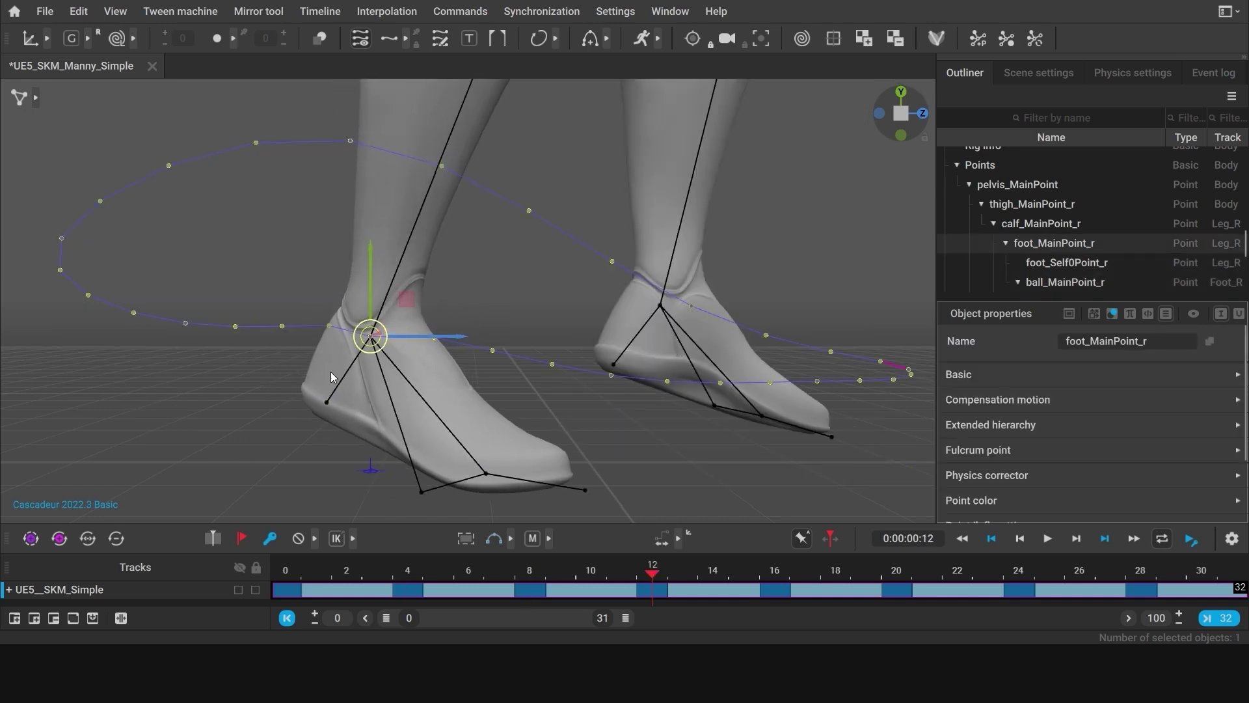
pyautogui.press('Down')
pyautogui.press('Up')
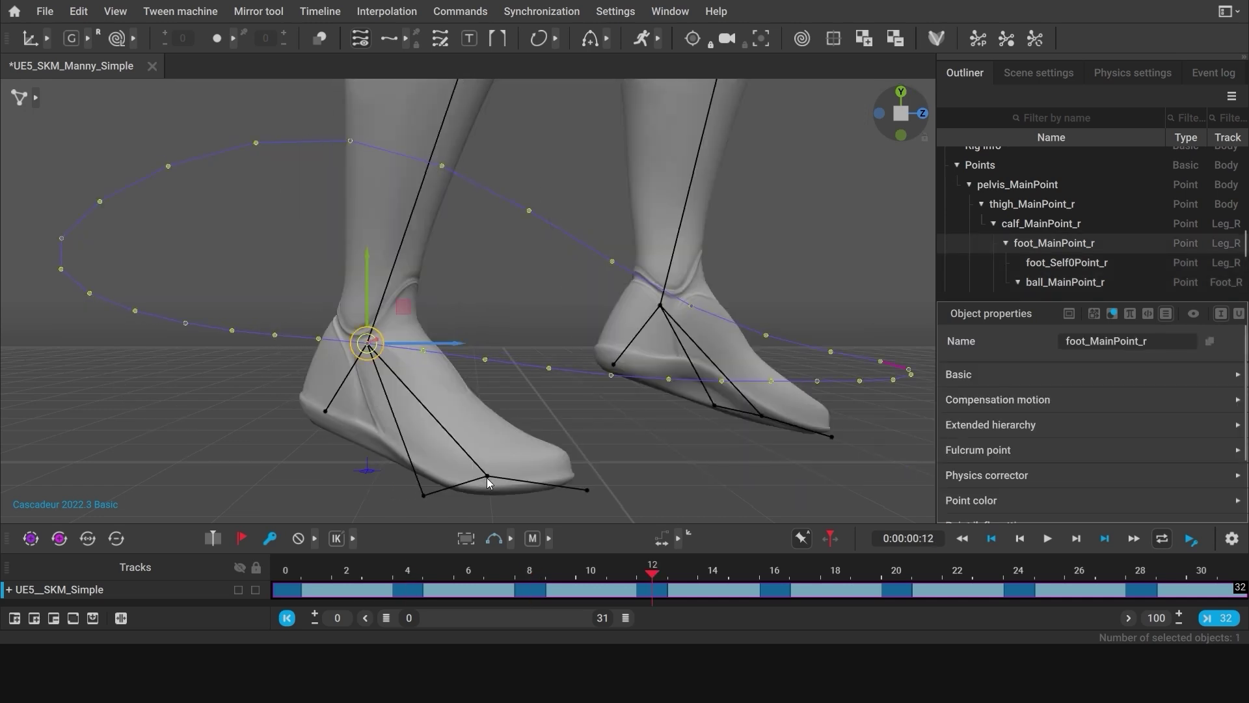
# Show the trajectory of ball_MainPoint_r and adjust the position of the whole right foot at frame 8 to smooth it
pyautogui.click(487, 477)
pyautogui.scroll(-2, 568, 482)
pyautogui.keyDown('alt'); pyautogui.moveTo(567, 482); pyautogui.dragTo(412, 458, button='middle'); pyautogui.keyUp('alt')
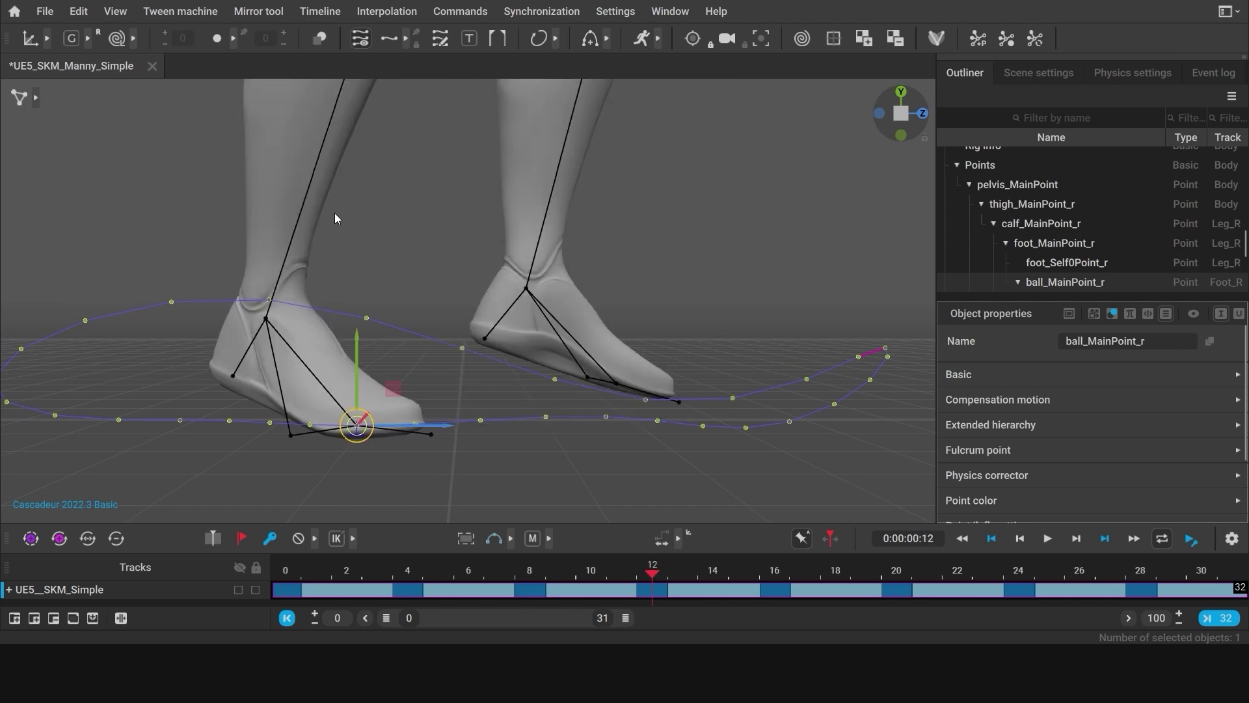
pyautogui.doubleClick(266, 318)
pyautogui.moveTo(356, 320); pyautogui.dragTo(461, 355)
pyautogui.press('Down')
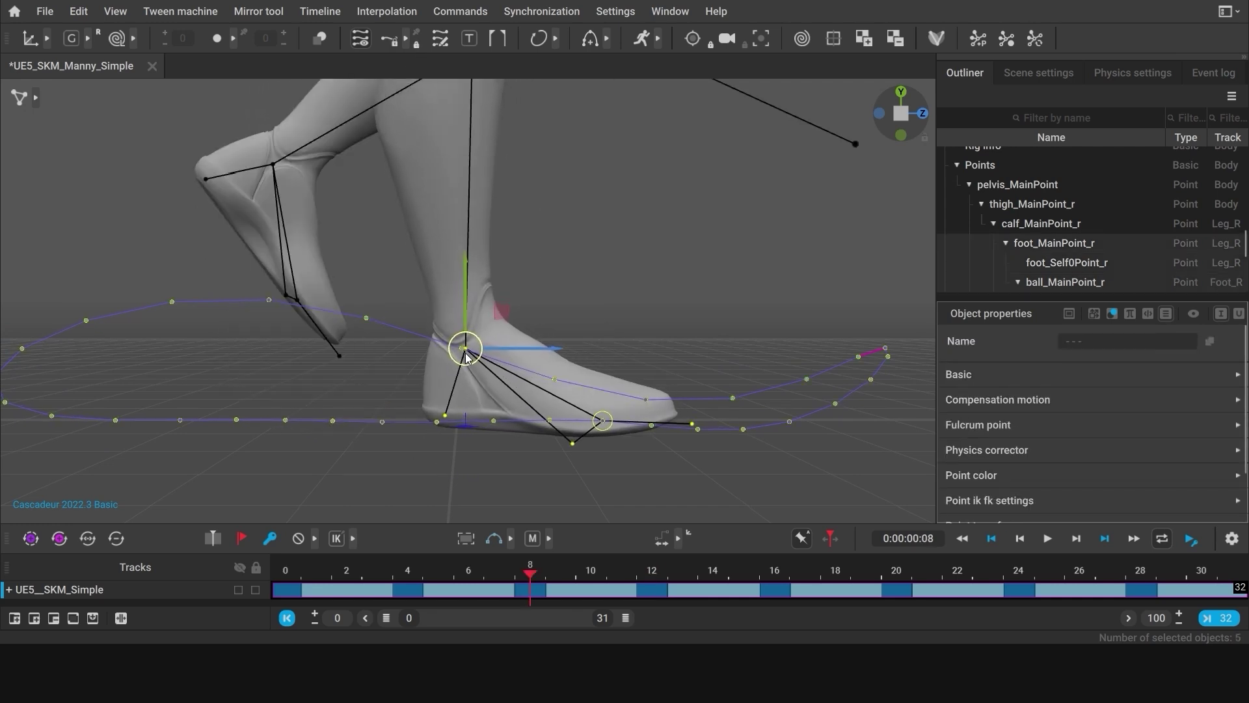
# Check the ball_MainPoint_r trajectory from frame 4 to frame 24, and hide it
pyautogui.hotkey('shift', 'Left')
pyautogui.click(798, 418)
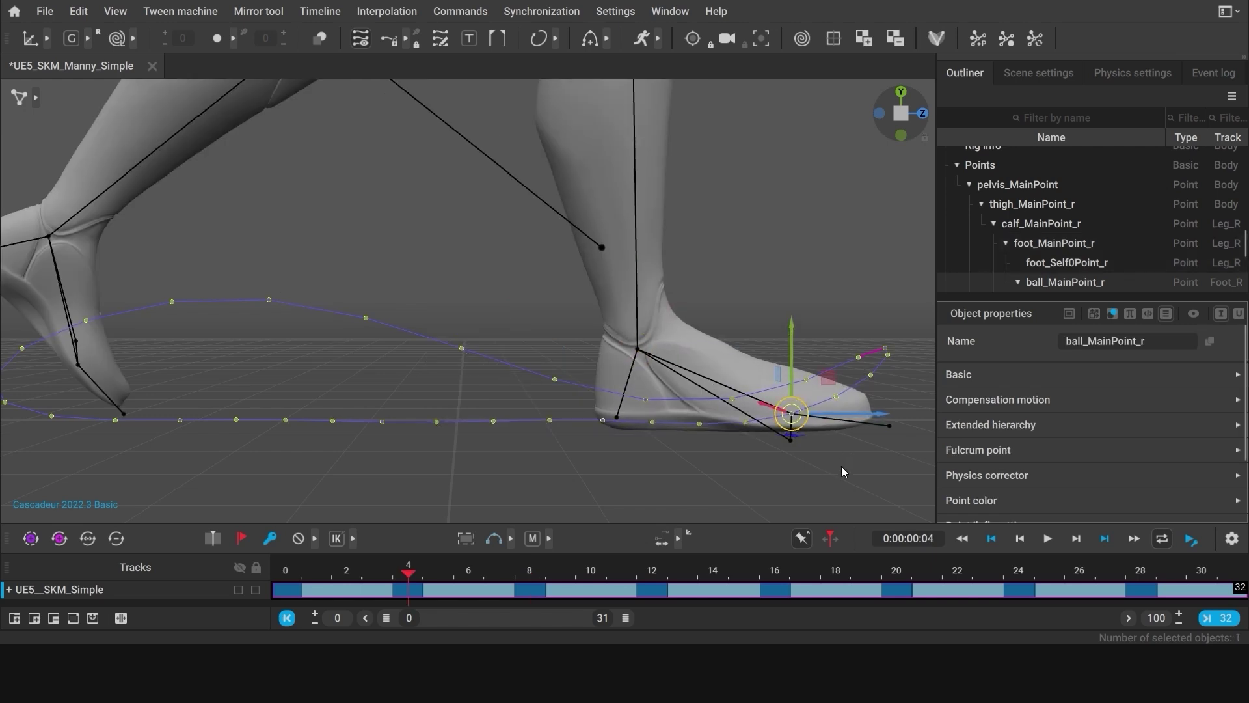
pyautogui.keyDown('alt'); pyautogui.moveTo(842, 467); pyautogui.dragTo(765, 471, button='right'); pyautogui.keyUp('alt')
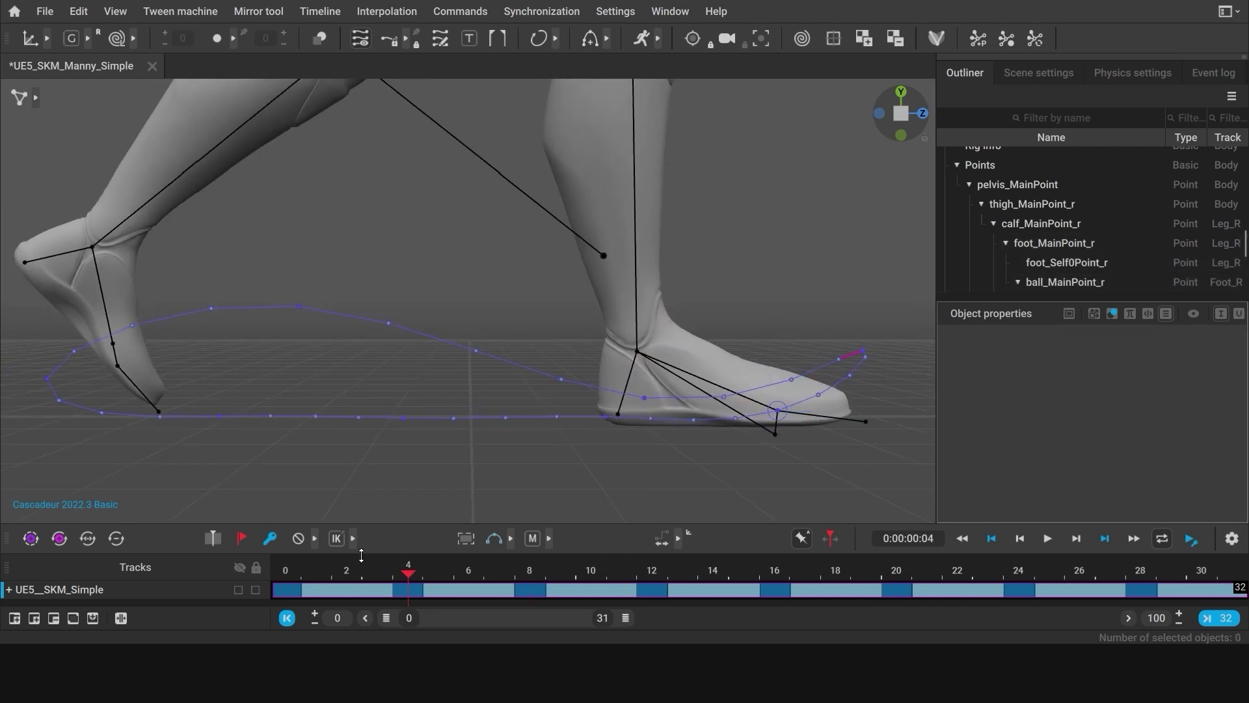
pyautogui.moveTo(408, 572); pyautogui.dragTo(1019, 615)
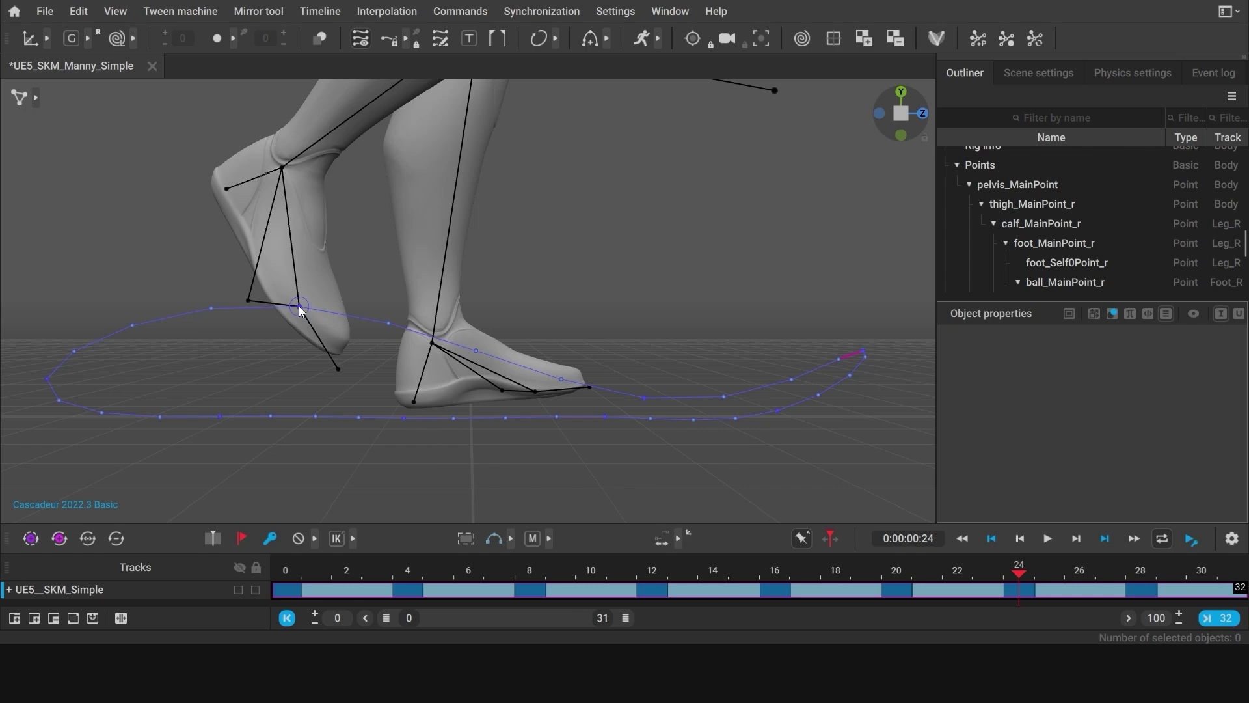
pyautogui.press('t')
# Show the trajectory of the right hand's main point over the whole cycle
pyautogui.keyDown('alt'); pyautogui.moveTo(353, 352); pyautogui.dragTo(380, 241, button='right'); pyautogui.keyUp('alt')
pyautogui.keyDown('alt'); pyautogui.moveTo(381, 241); pyautogui.dragTo(390, 424, button='middle'); pyautogui.keyUp('alt')
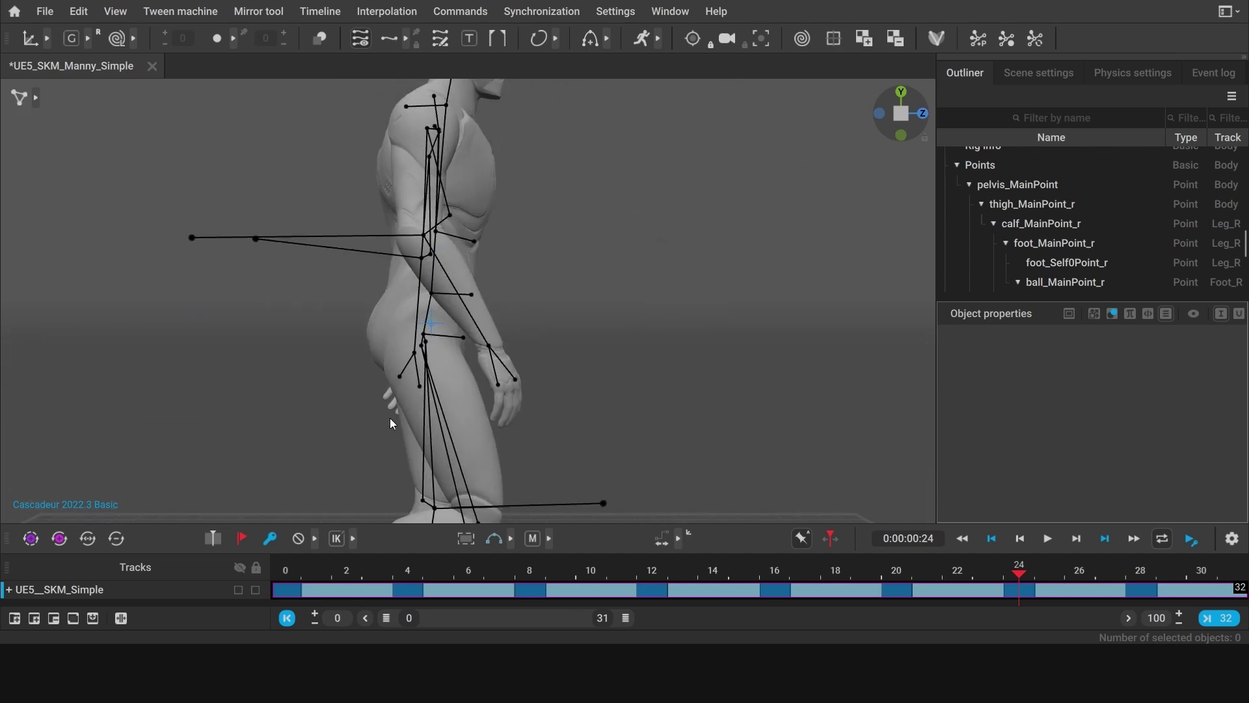
pyautogui.keyDown('alt'); pyautogui.moveTo(390, 419); pyautogui.dragTo(455, 403, button='right'); pyautogui.keyUp('alt')
pyautogui.click(500, 372)
pyautogui.keyDown('alt'); pyautogui.moveTo(597, 416); pyautogui.dragTo(416, 273); pyautogui.keyUp('alt')
pyautogui.click(417, 45)
pyautogui.click(273, 215)
pyautogui.keyDown('alt'); pyautogui.moveTo(274, 215); pyautogui.dragTo(326, 377); pyautogui.keyUp('alt')
# Rotate the whole right arm from the shoulder at frame 16 to refine the hand's trajectory
pyautogui.doubleClick(364, 127)
pyautogui.press('e')
pyautogui.press('Left')
pyautogui.press('Left')
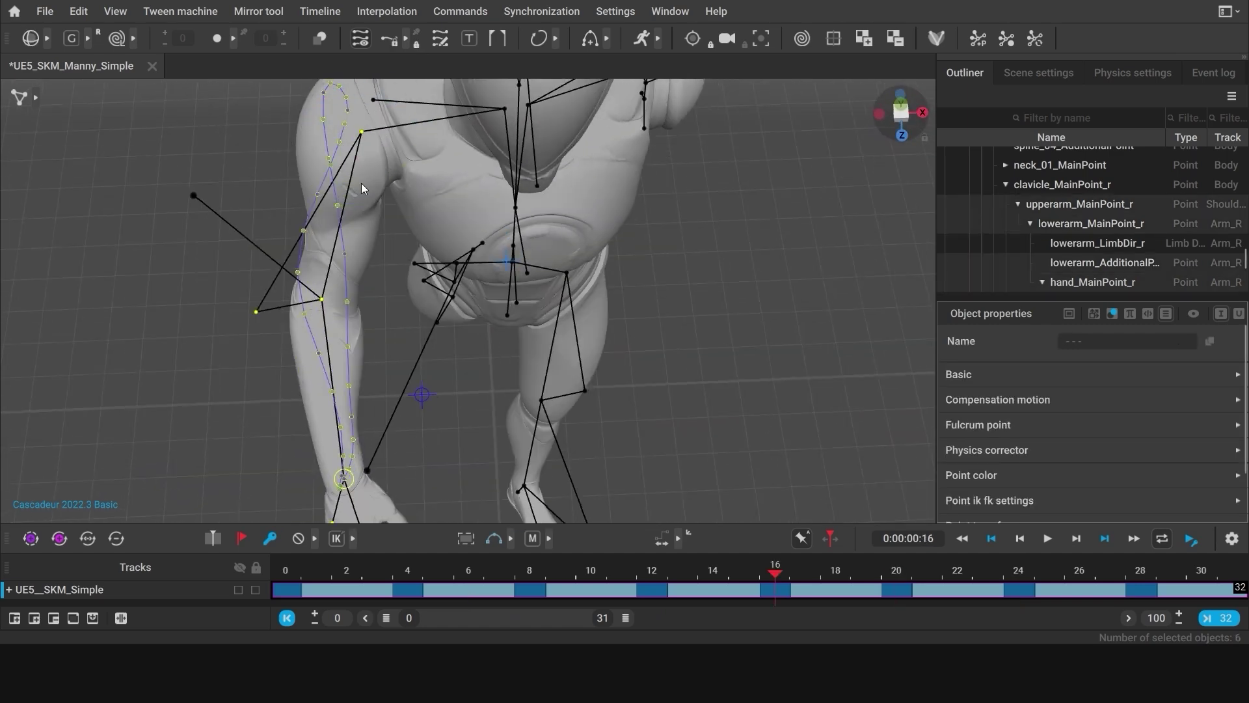
pyautogui.moveTo(361, 182); pyautogui.dragTo(480, 194)
# Step back through the earlier frames to check the right arm's swing along the hand trajectory
pyautogui.press('Left')
pyautogui.press('Left')
pyautogui.press('Left')
pyautogui.press('Left')
pyautogui.press('Left')
pyautogui.press('Left')
pyautogui.press('Left')
pyautogui.press('Left')
pyautogui.press('Left')
pyautogui.press('Left')
pyautogui.press('Left')
pyautogui.press('Left')
pyautogui.press('Left')
pyautogui.press('Left')
pyautogui.press('Left')
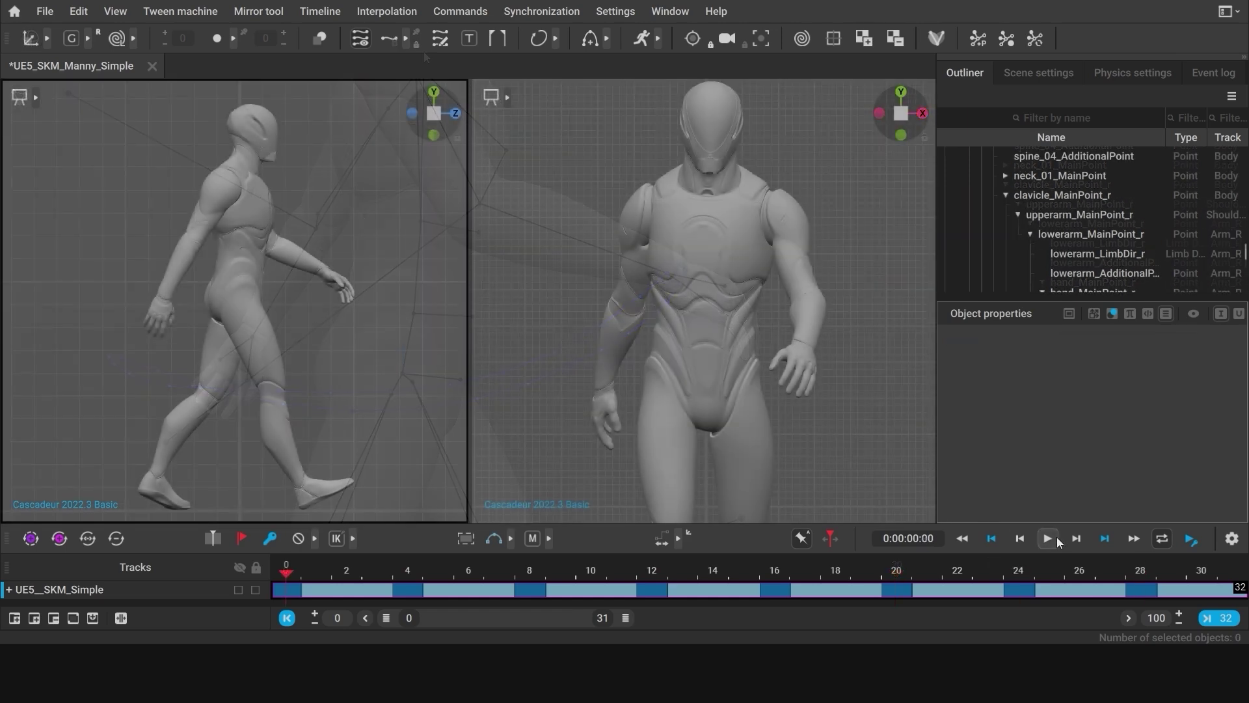
# Play back the walk cycle to review it in the side and front views and in perspective
pyautogui.click(1055, 539)
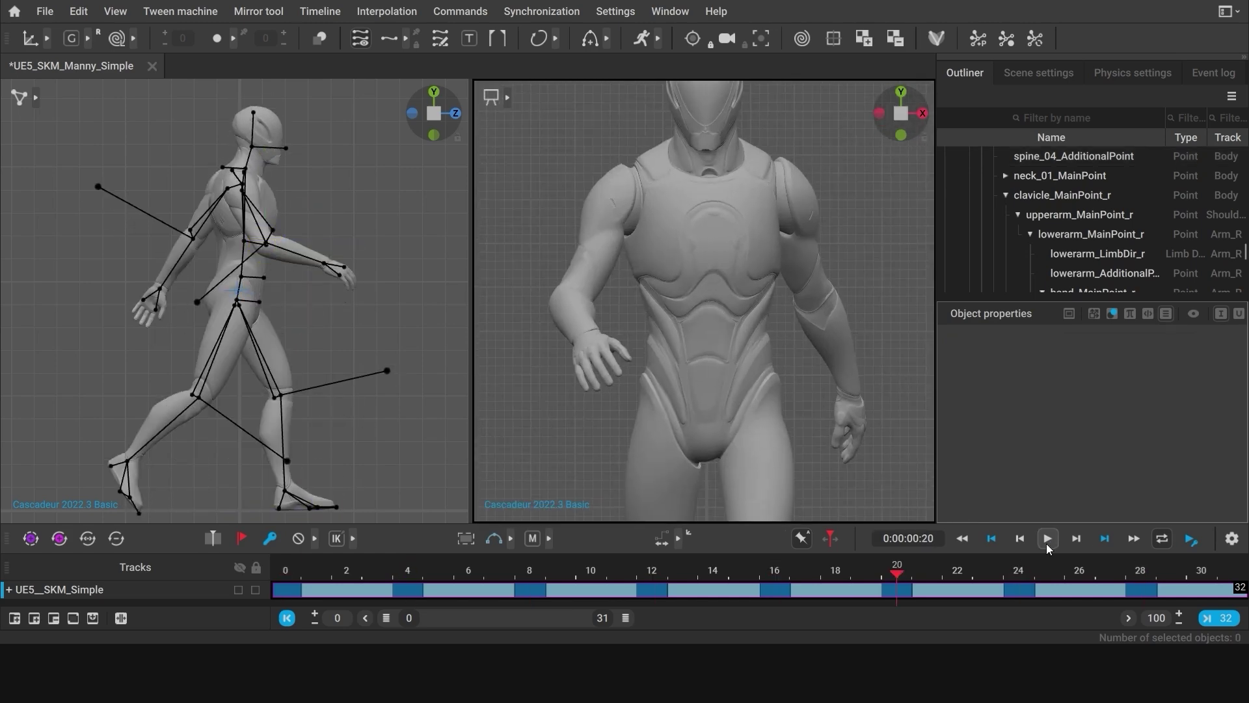
pyautogui.click(1048, 539)
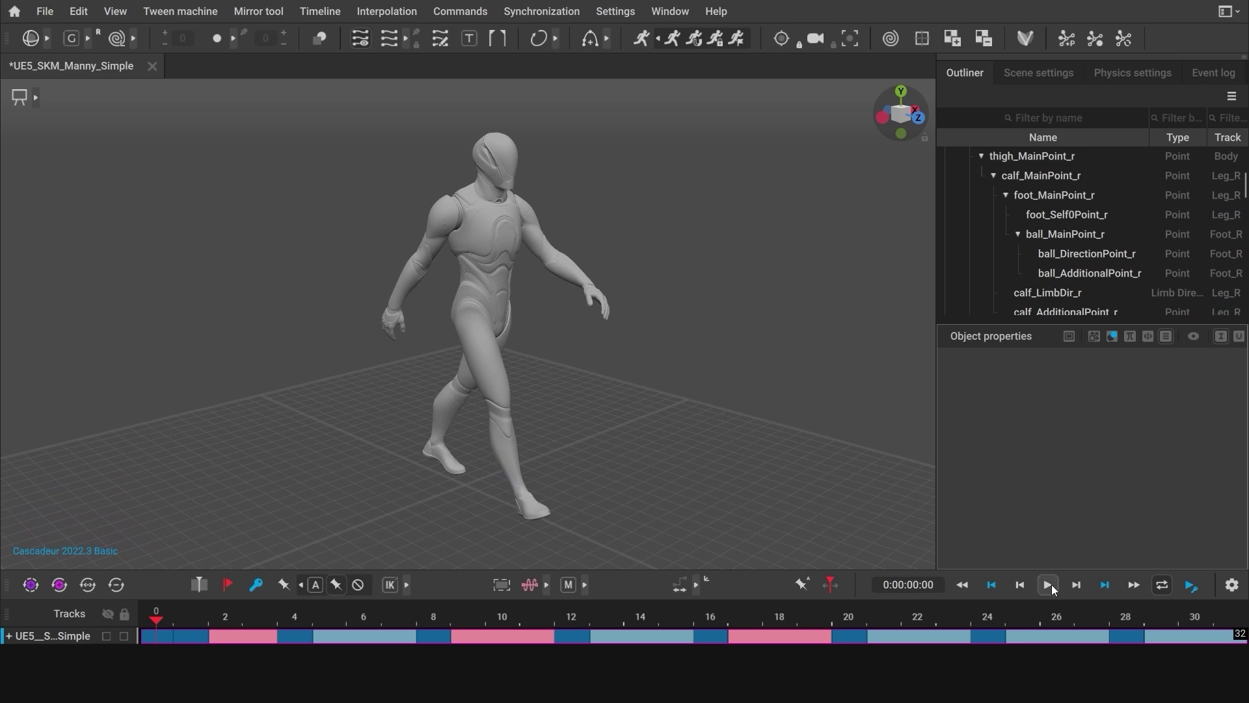
pyautogui.click(1049, 584)
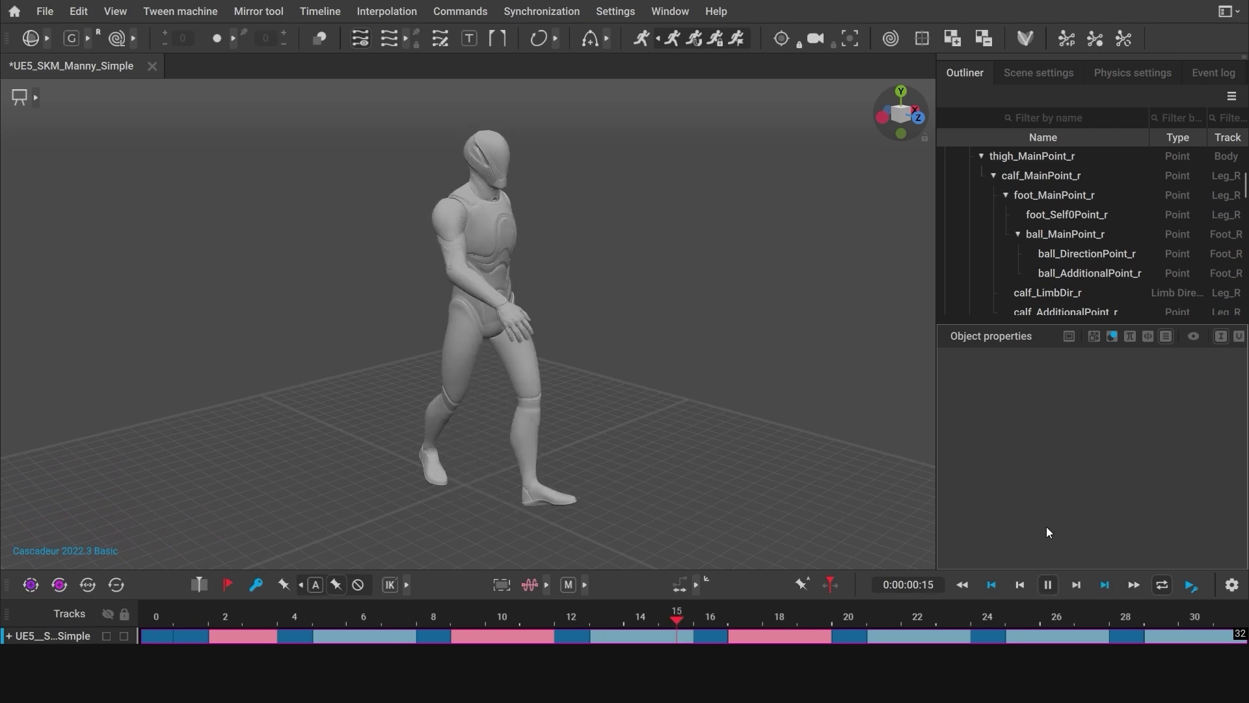
pyautogui.click(1048, 584)
# Check the scene's FBX/DAE export options and select the last keyframe at frame 32
pyautogui.click(47, 13)
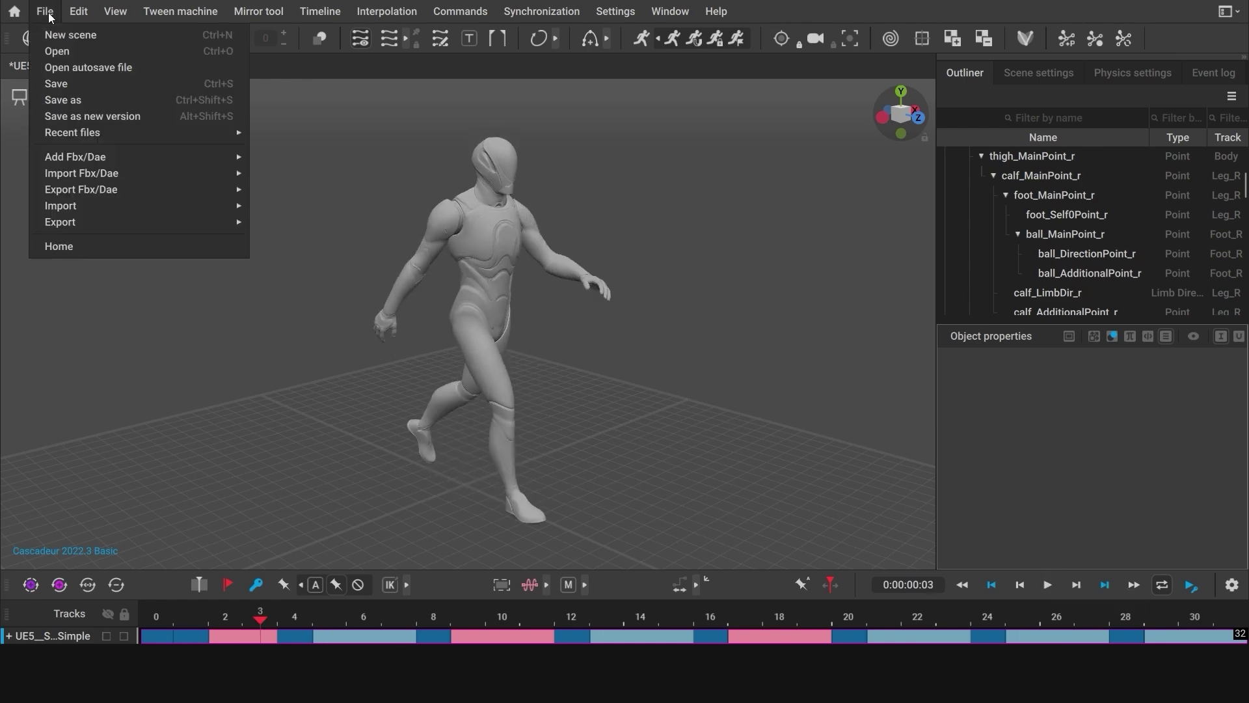
pyautogui.moveTo(223, 196)
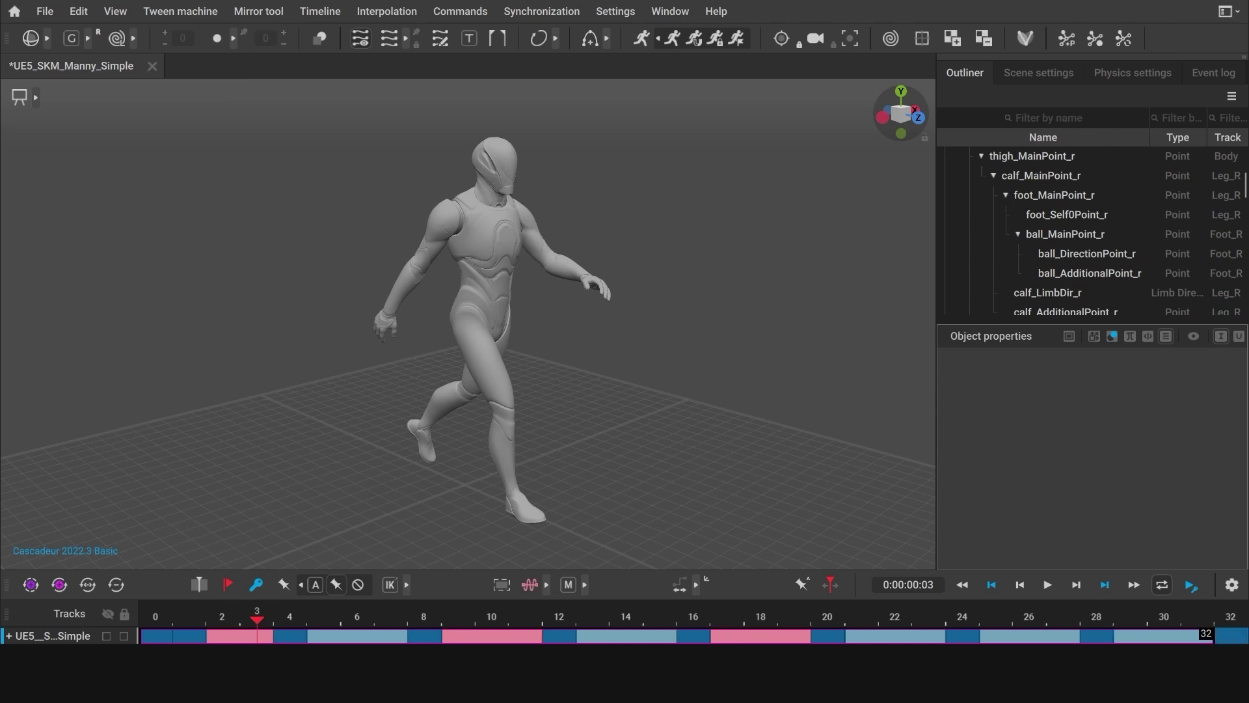
pyautogui.click(1230, 638)
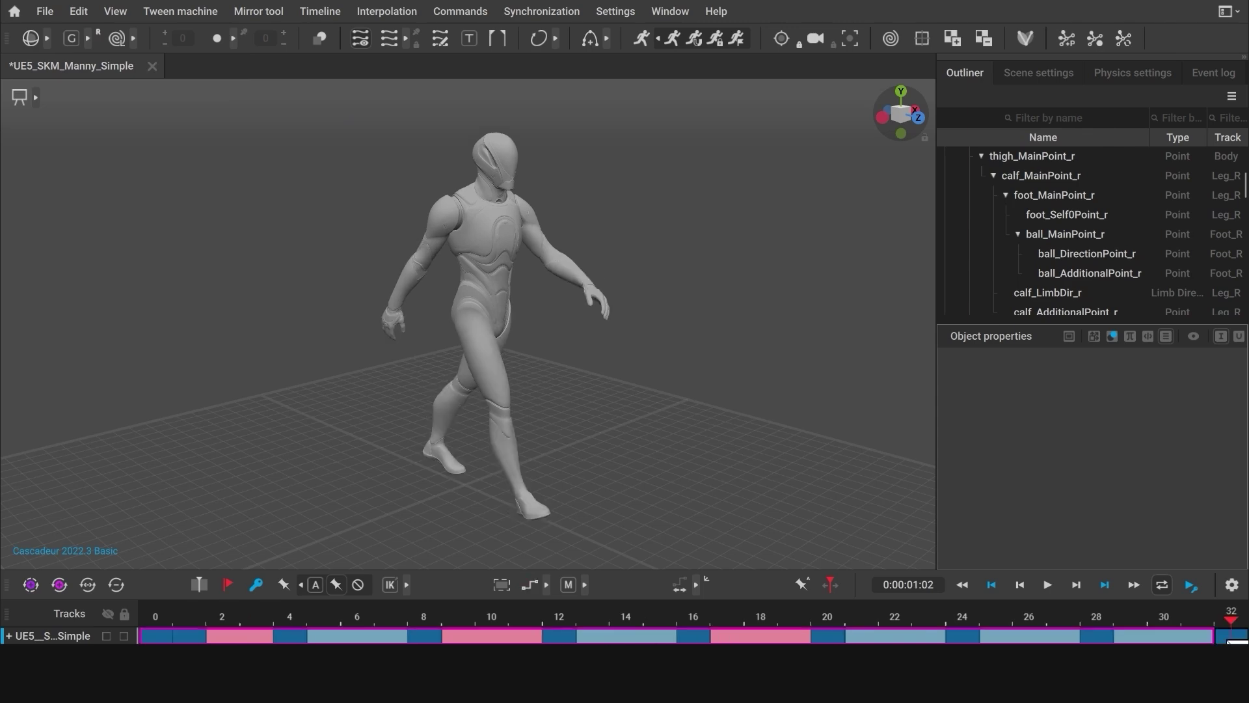